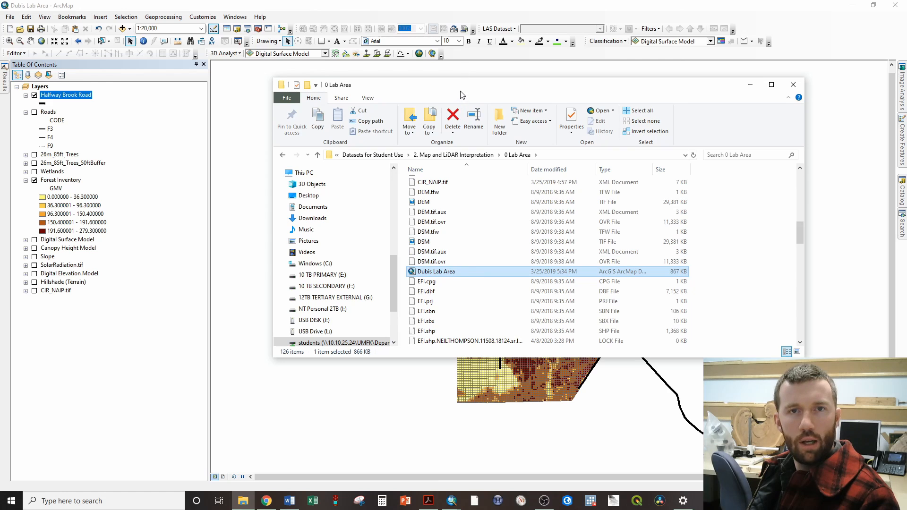
# Set up a Select By Location query that selects features from Forest Inventory, with Halfway Brook Road as the source layer.
pyautogui.moveTo(460, 90); pyautogui.dragTo(906, 198)
pyautogui.click(334, 8)
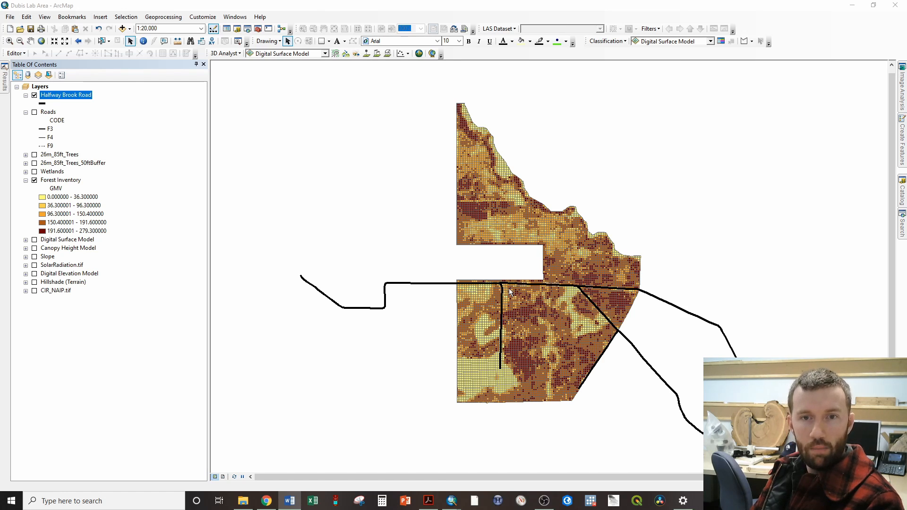
pyautogui.click(126, 17)
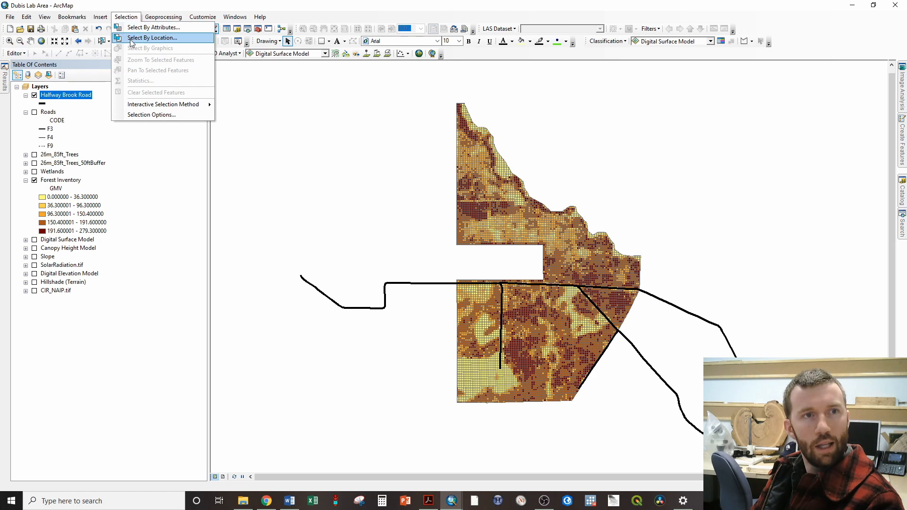
pyautogui.click(134, 38)
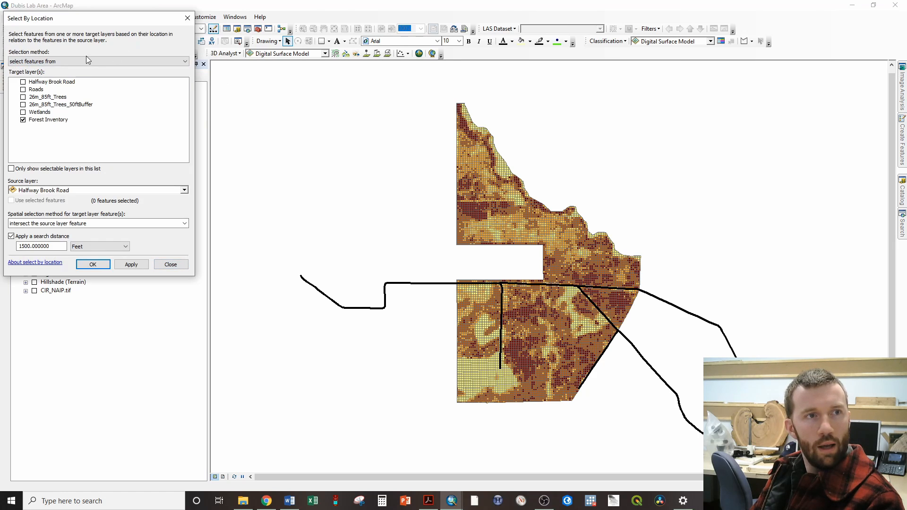
pyautogui.click(31, 62)
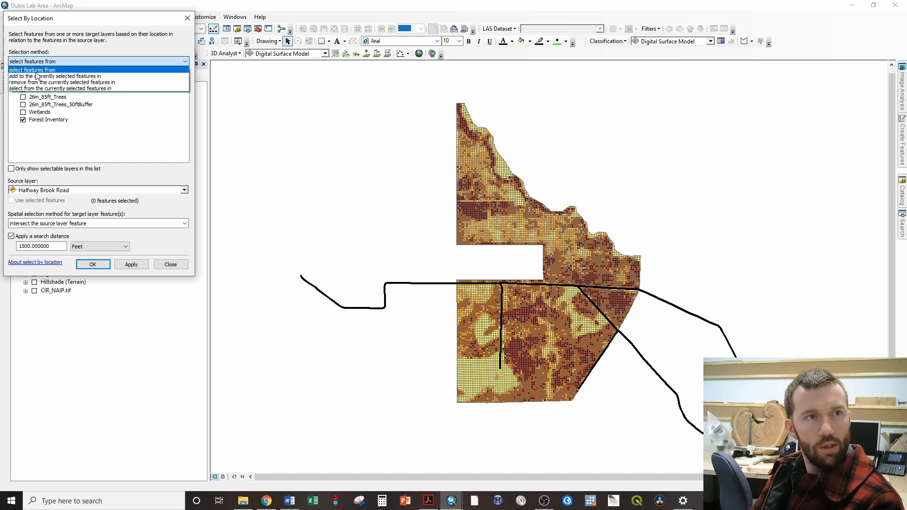
pyautogui.click(37, 71)
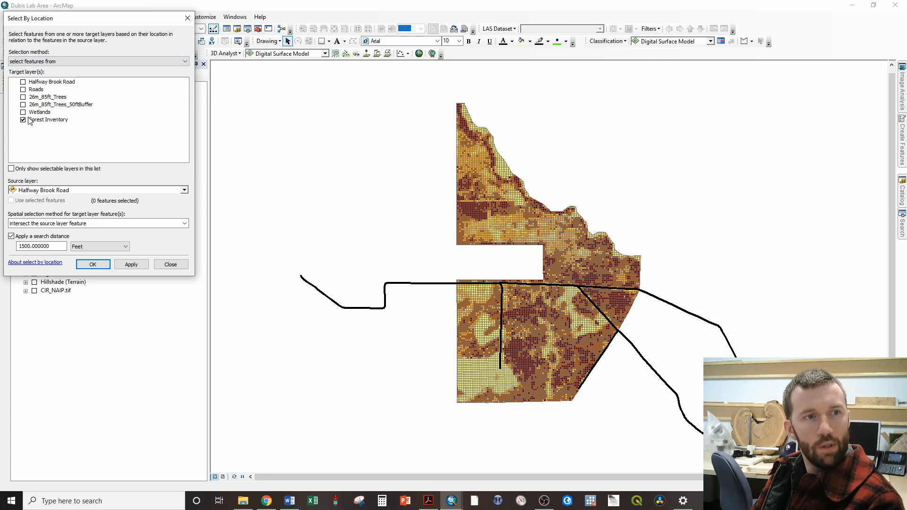
pyautogui.click(34, 193)
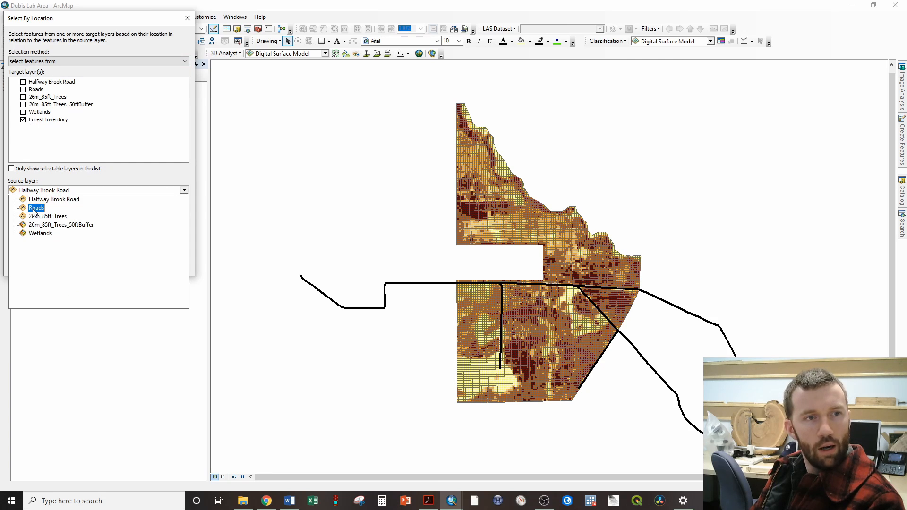
pyautogui.click(41, 199)
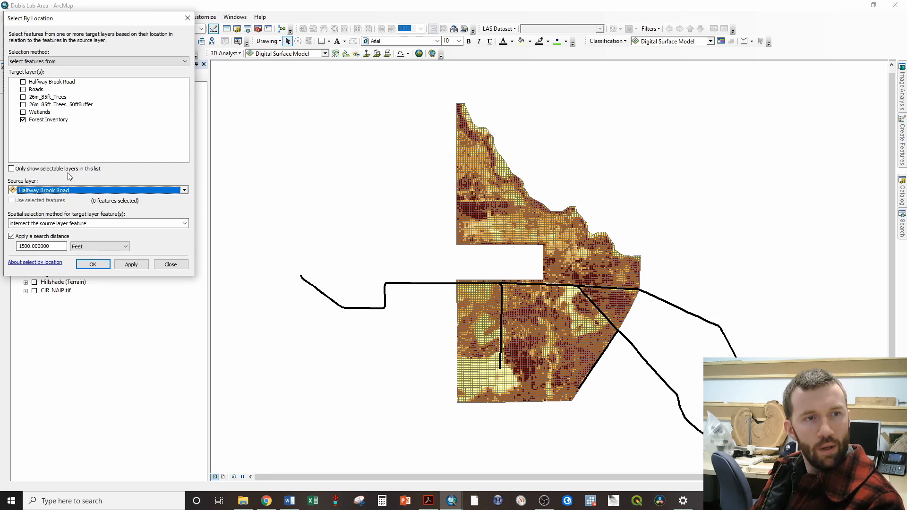
# Select the Forest Inventory features that intersect the source layer feature, applying a search distance of 1500 feet.
pyautogui.click(27, 224)
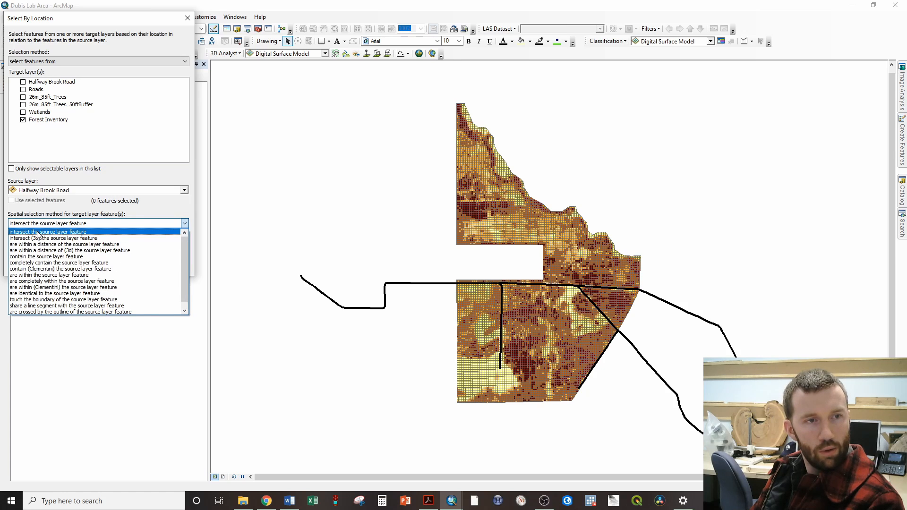
pyautogui.click(42, 233)
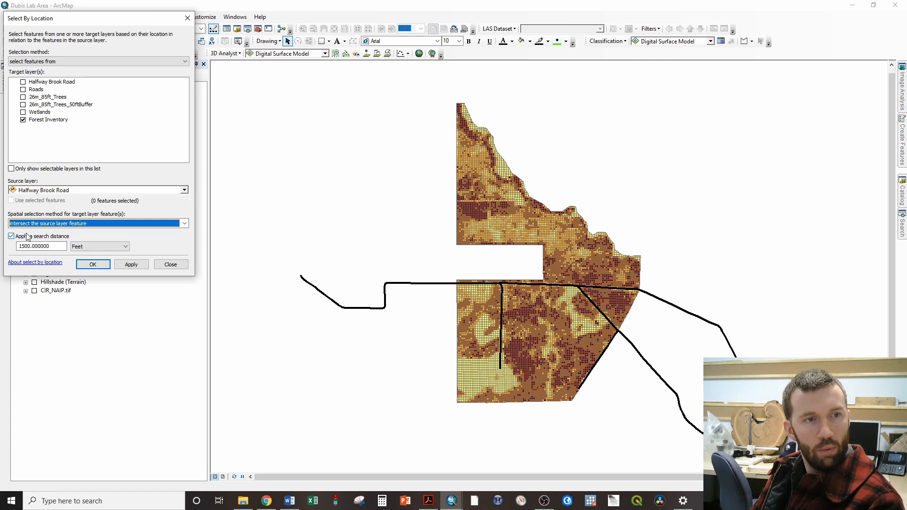
pyautogui.click(96, 246)
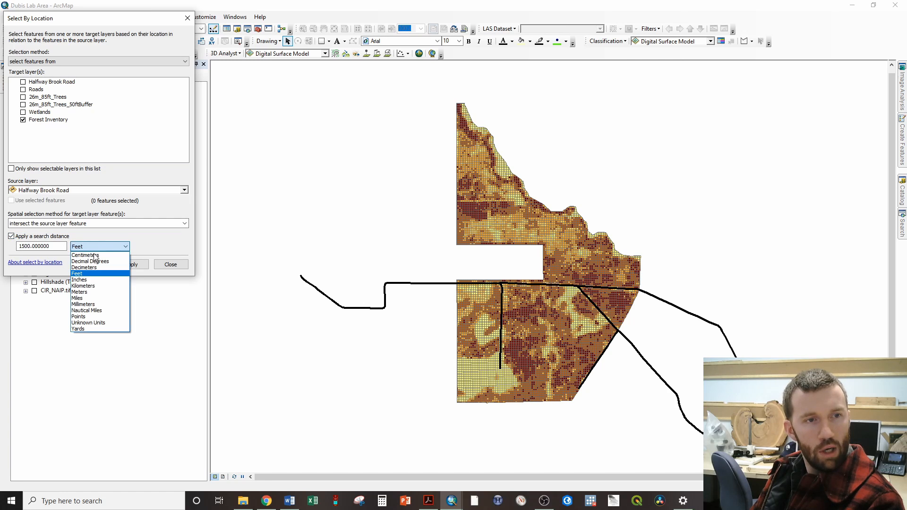
pyautogui.click(78, 273)
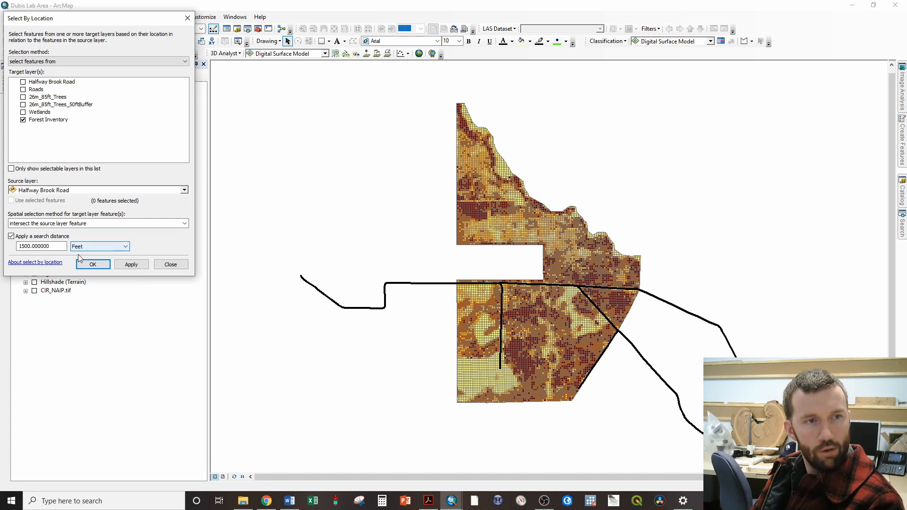
pyautogui.click(19, 245)
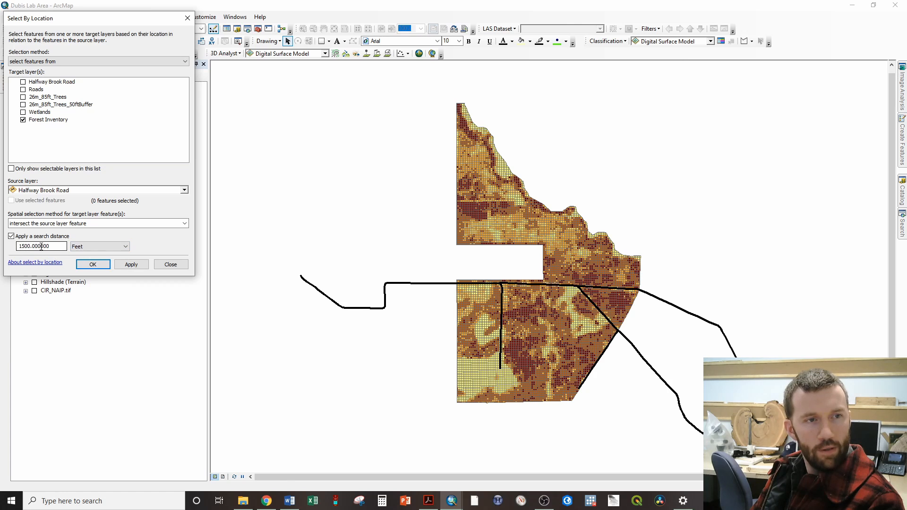
pyautogui.click(102, 267)
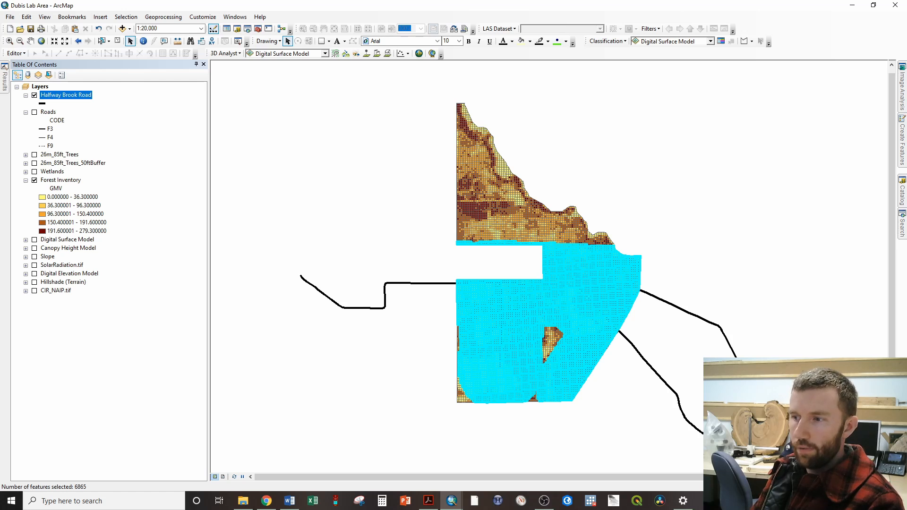
pyautogui.hotkey('alt', 'Tab')
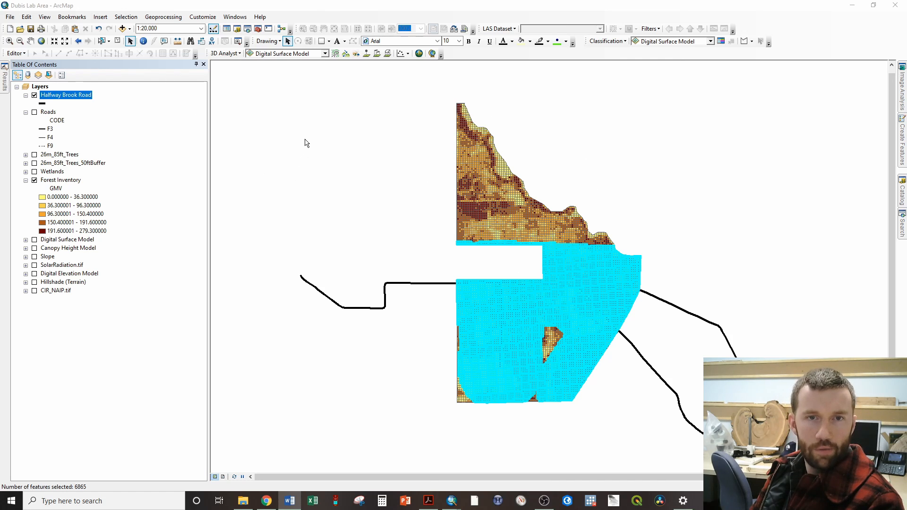
pyautogui.click(34, 113)
pyautogui.click(34, 113)
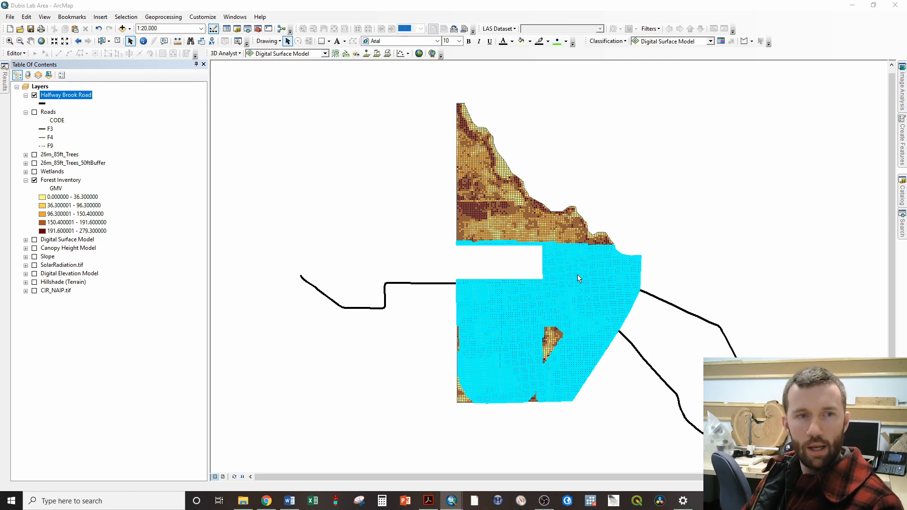
# Start exporting the selected Forest Inventory features and choose the Discard folder in C:\GIS_NT as the output location.
pyautogui.rightClick(51, 183)
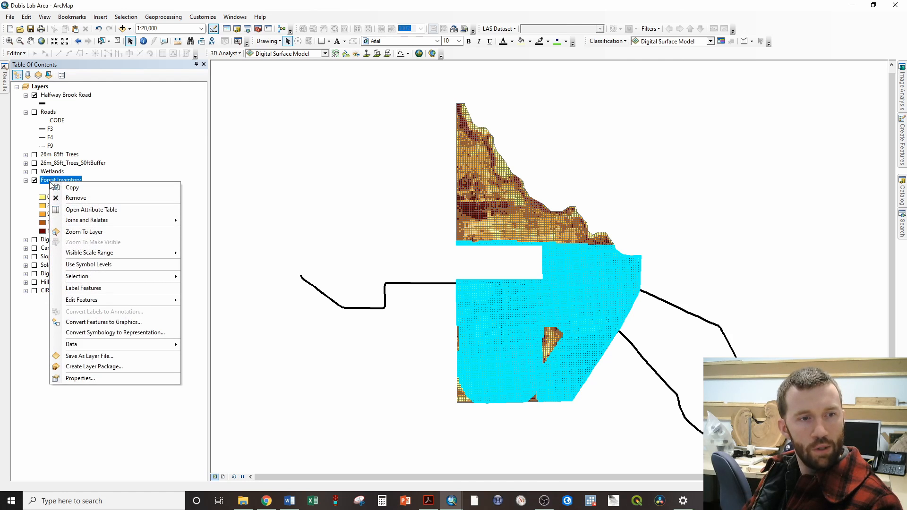
pyautogui.moveTo(130, 345)
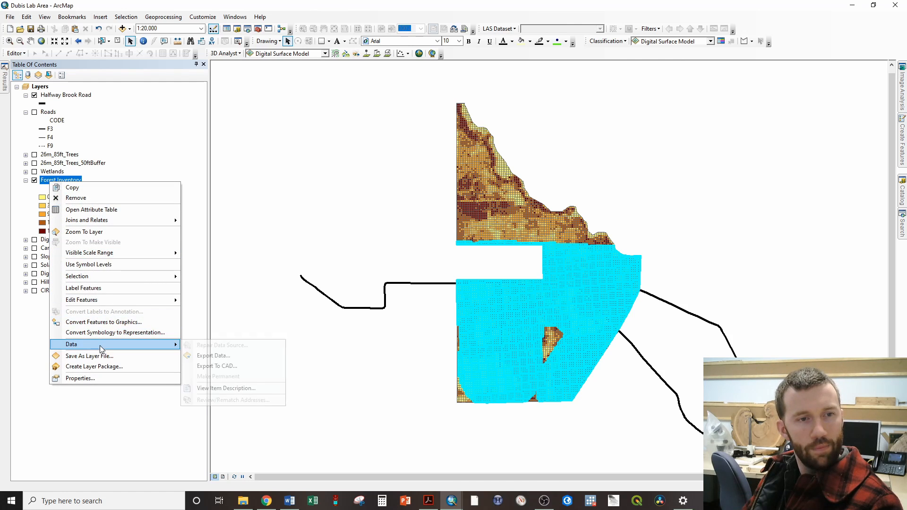
pyautogui.click(194, 356)
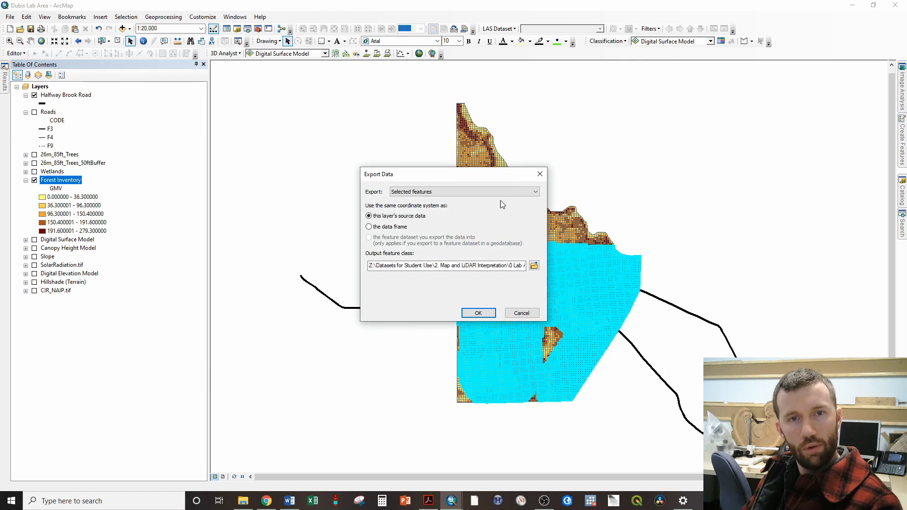
pyautogui.click(533, 265)
pyautogui.click(420, 188)
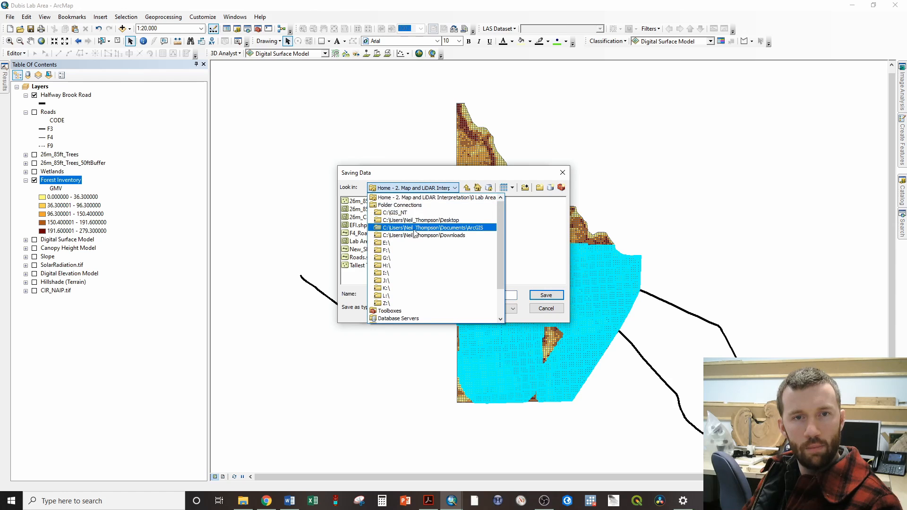
pyautogui.click(411, 214)
pyautogui.doubleClick(362, 202)
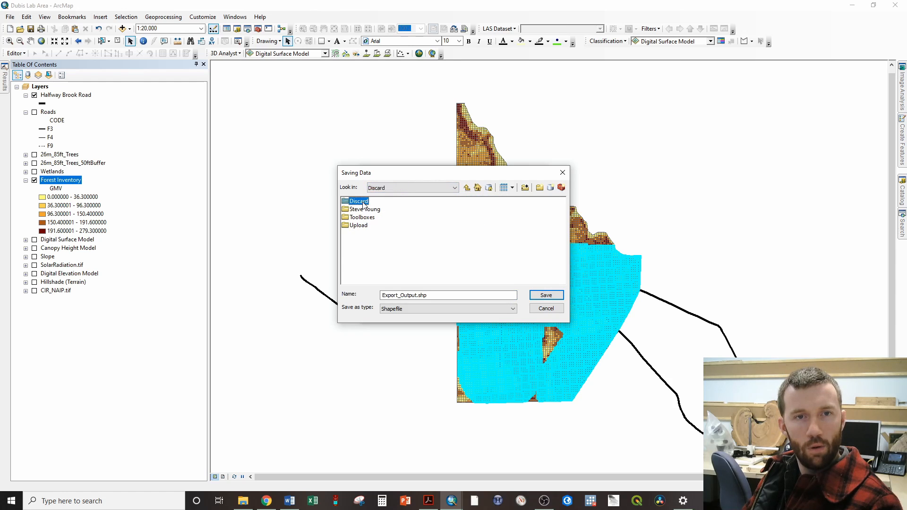
# Name the output shapefile "Forest Inventory Within 1500 Feet of Road" and save that output setting.
pyautogui.click(427, 294)
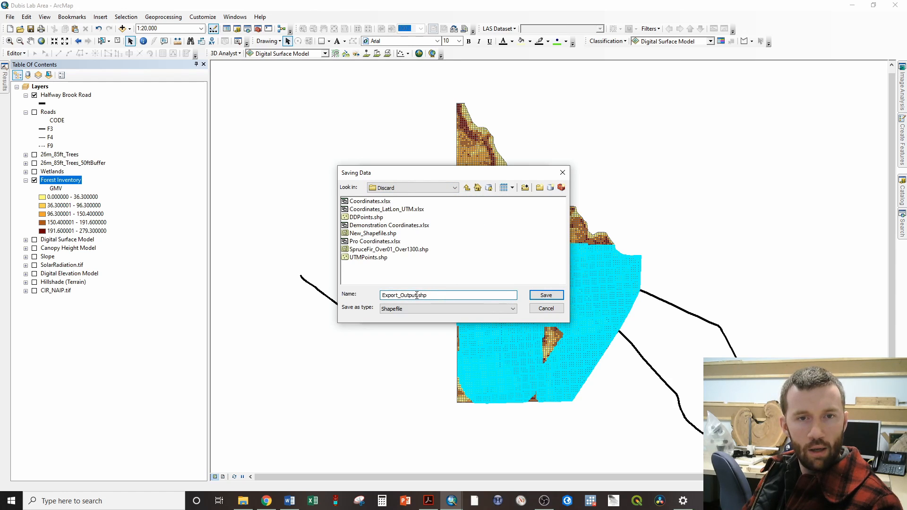
pyautogui.moveTo(418, 296); pyautogui.dragTo(382, 296)
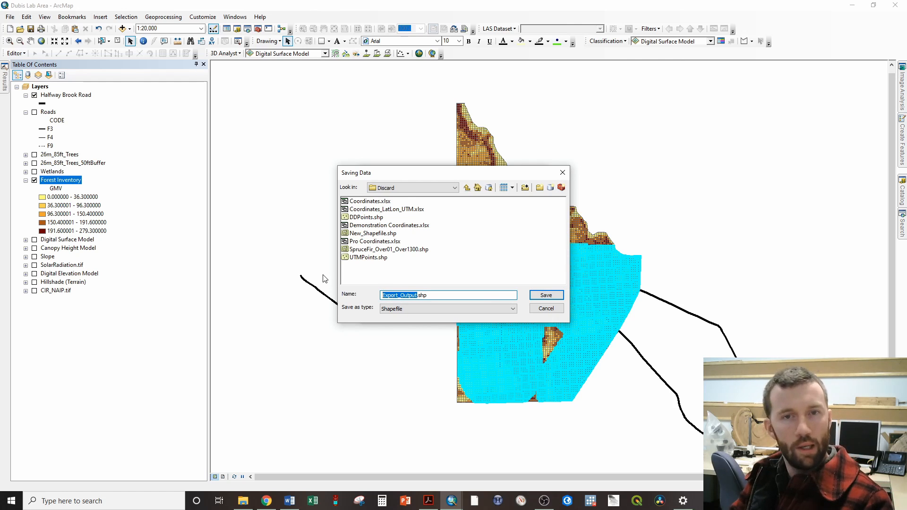
pyautogui.write('Forest Inventory W')
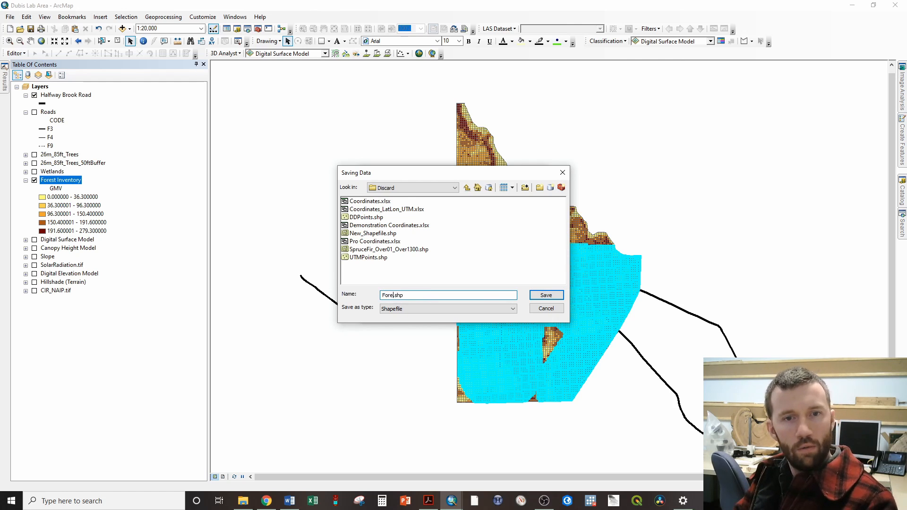
pyautogui.write('ithin 15000')
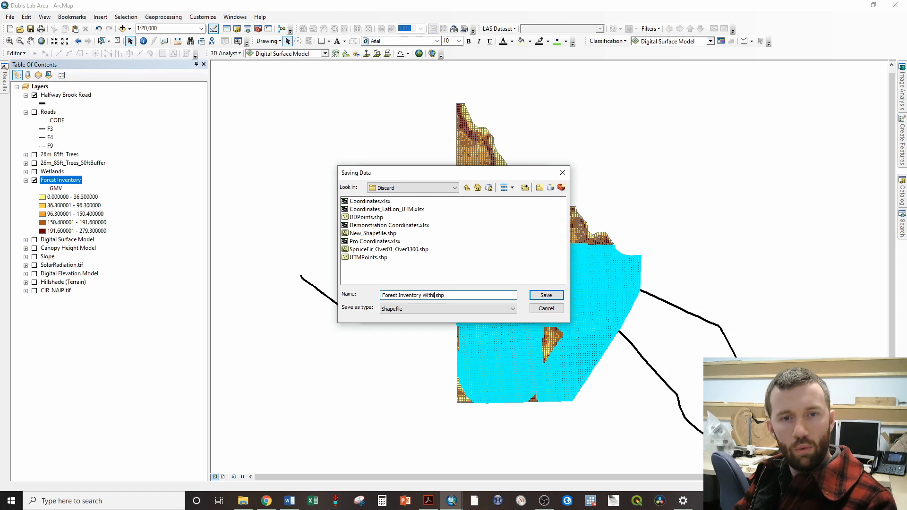
pyautogui.press('BackSpace')
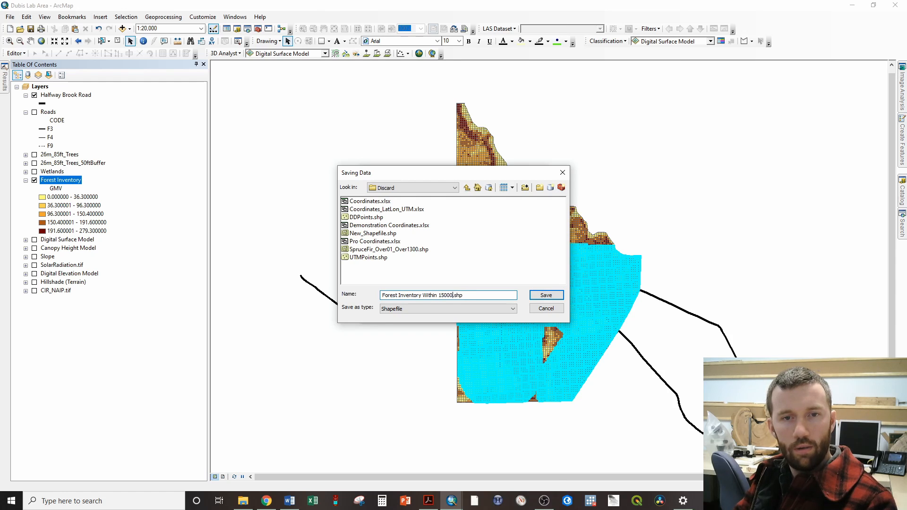
pyautogui.write('Feet of Road')
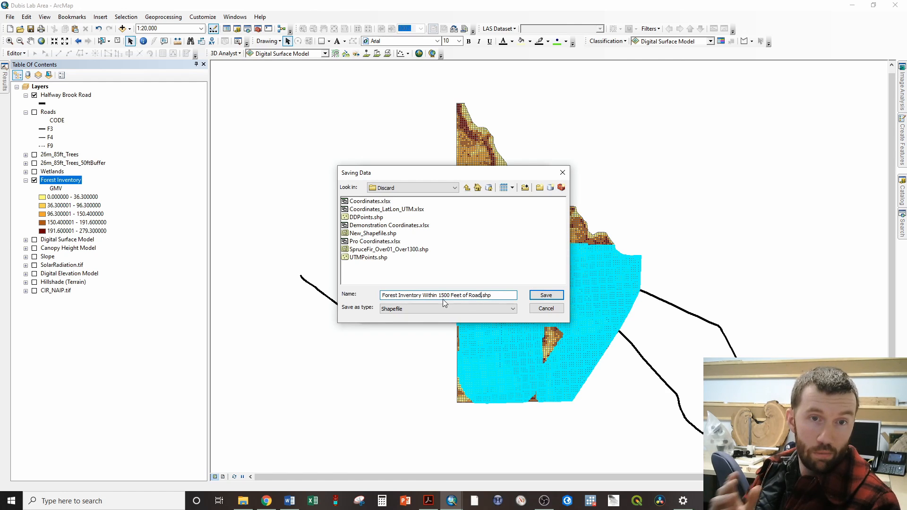
pyautogui.click(532, 295)
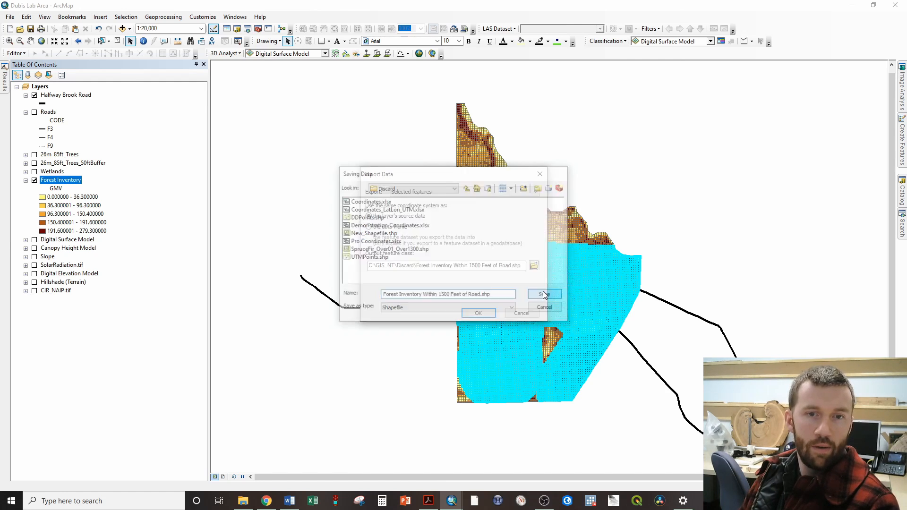
# Run the export and add the exported data to the map as a layer.
pyautogui.moveTo(482, 265); pyautogui.dragTo(543, 266)
pyautogui.click(478, 313)
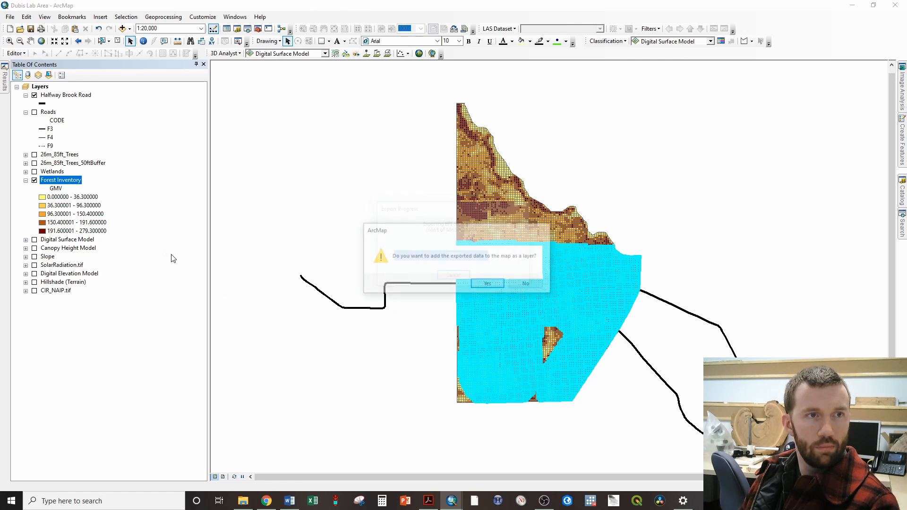
pyautogui.click(488, 285)
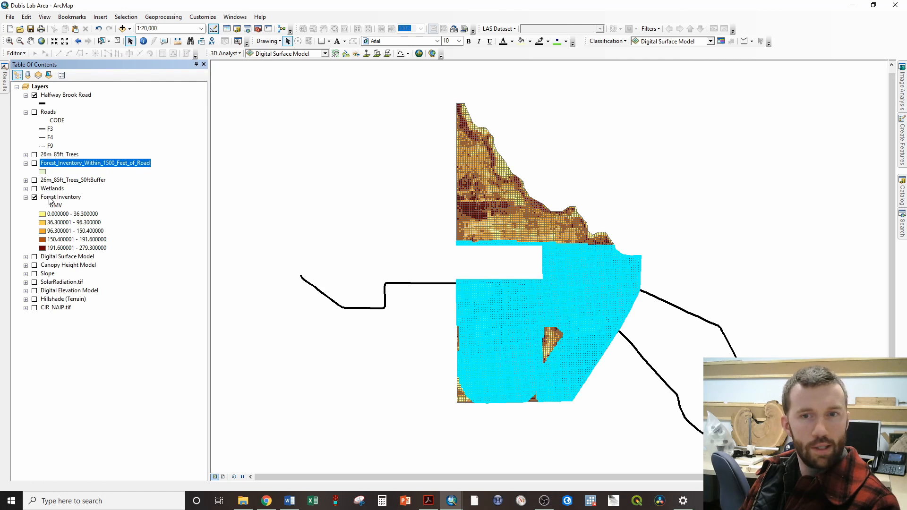
# Clear the feature selection and show the Forest_Inventory_Within_1500_Feet_of_Road layer in place of Forest Inventory.
pyautogui.click(35, 197)
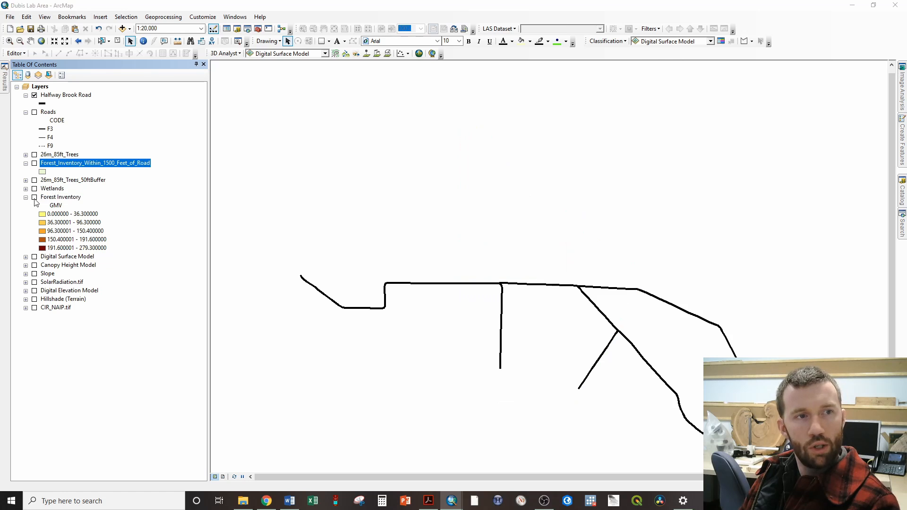
pyautogui.click(117, 43)
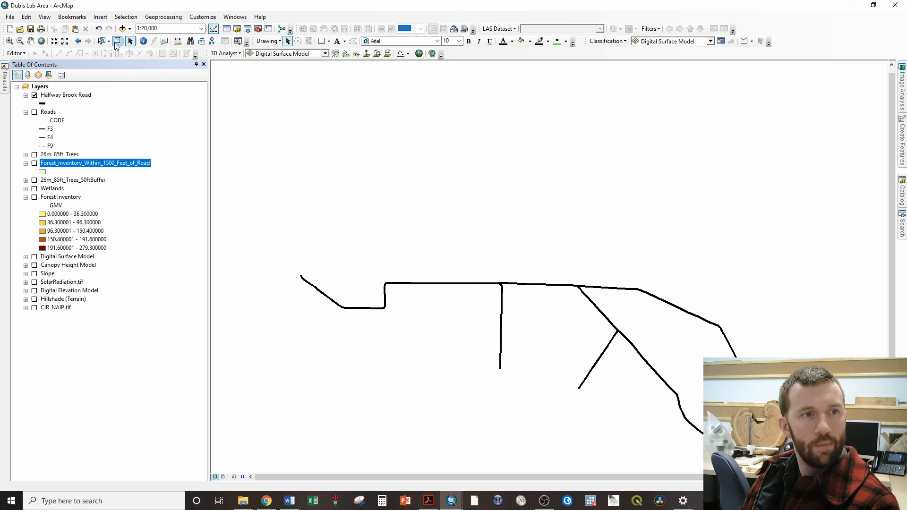
pyautogui.click(35, 163)
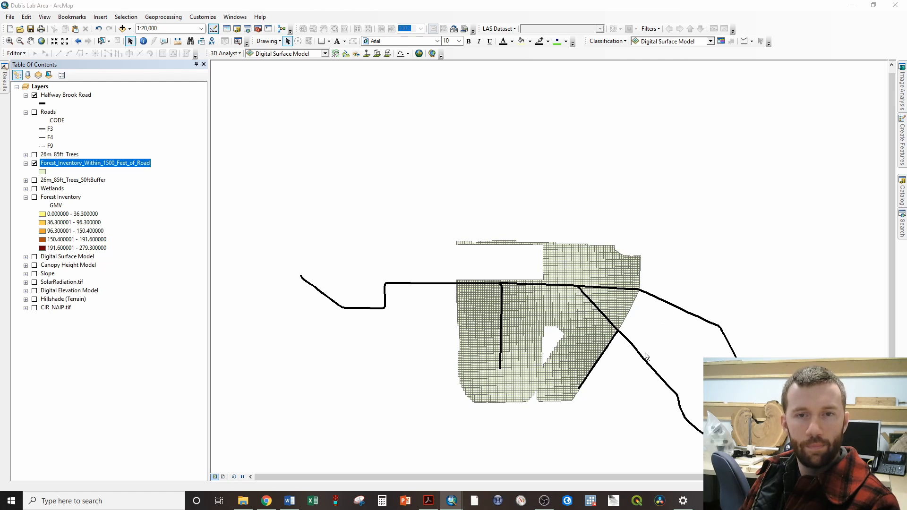
# Symbolize the Forest_Inventory_Within_1500_Feet_of_Road layer with graduated colors based on the Sawlog field.
pyautogui.scroll(2, 520, 384)
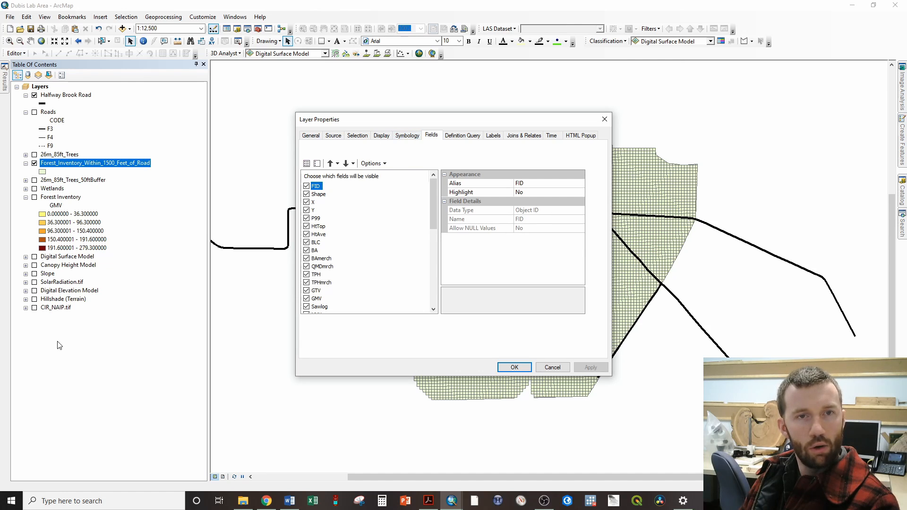
pyautogui.click(407, 136)
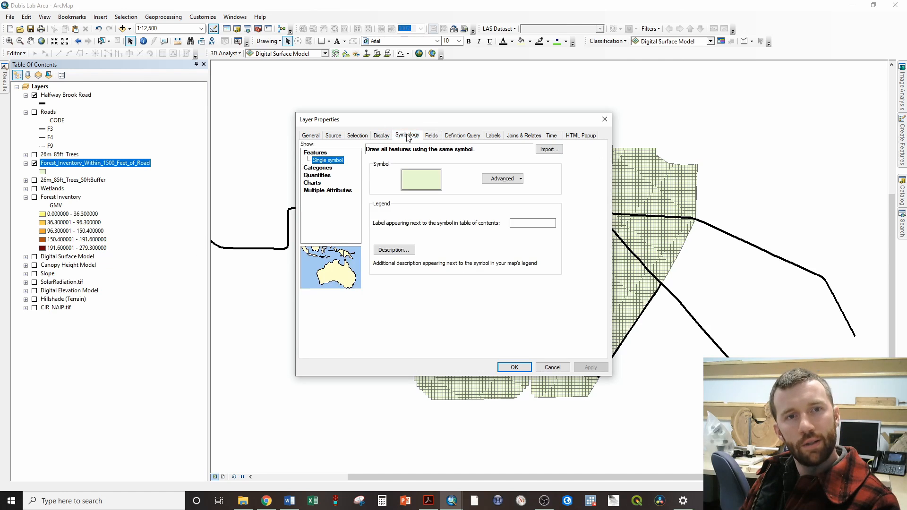
pyautogui.click(317, 176)
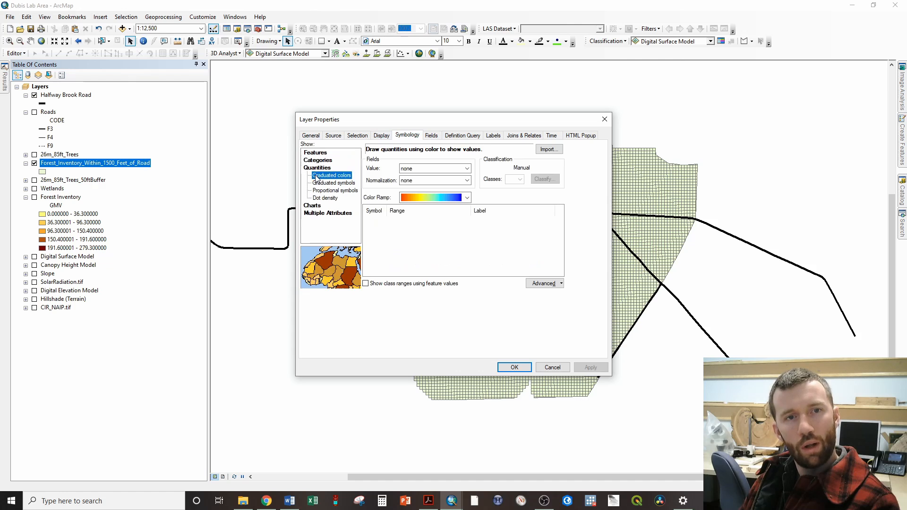
pyautogui.click(418, 169)
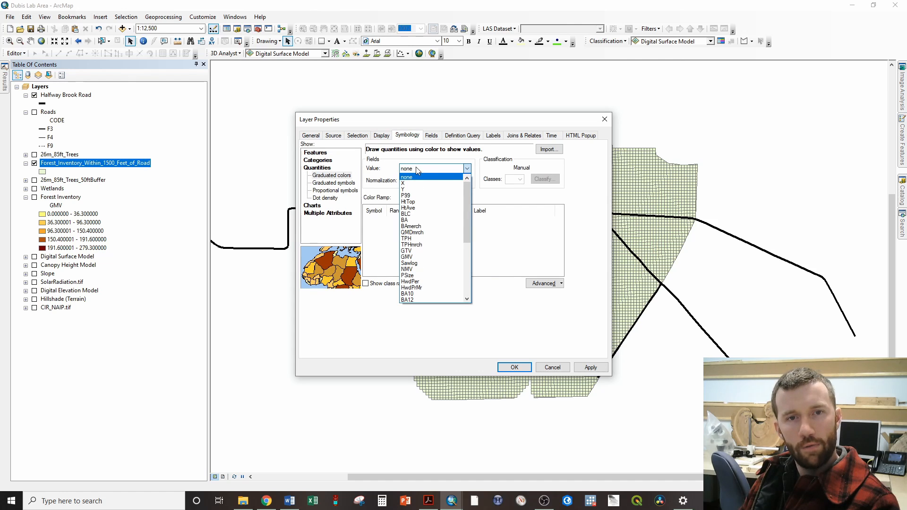
pyautogui.click(422, 264)
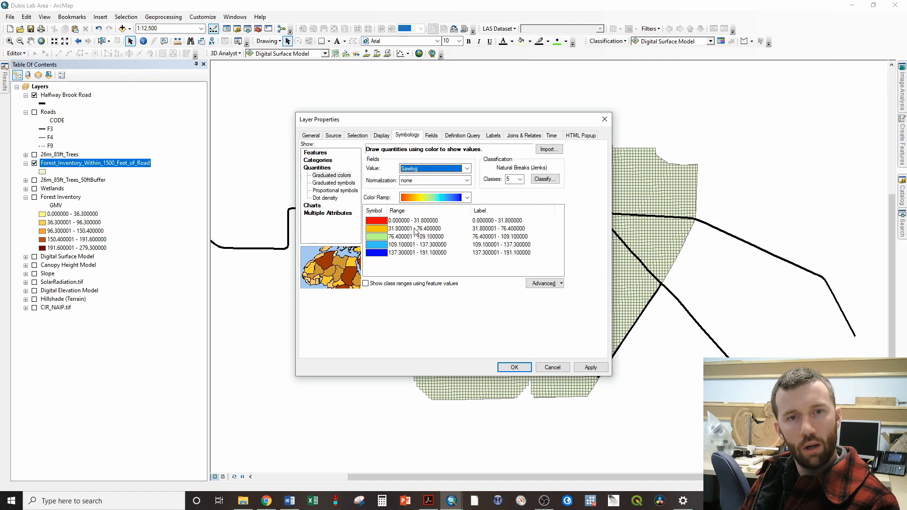
# Choose the light-yellow-to-brown color ramp for the Sawlog classes and apply the symbology to the layer.
pyautogui.click(428, 197)
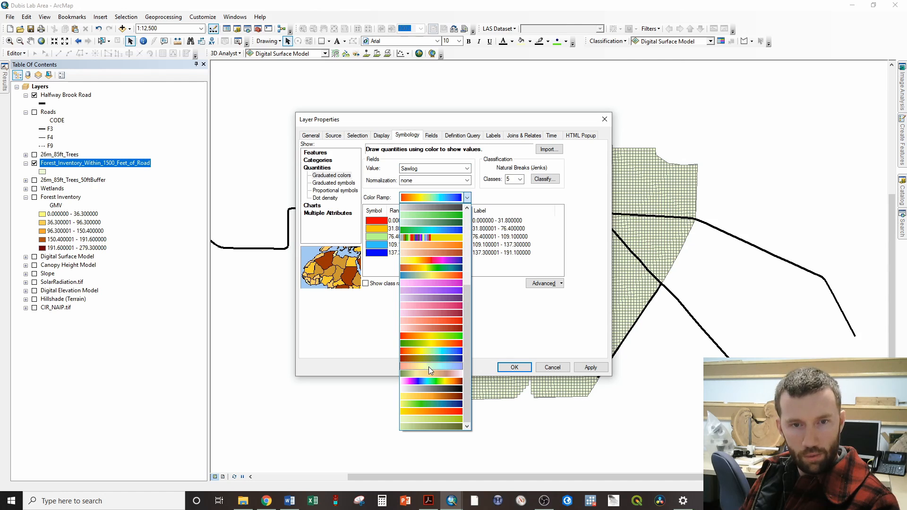
pyautogui.scroll(5, 429, 366)
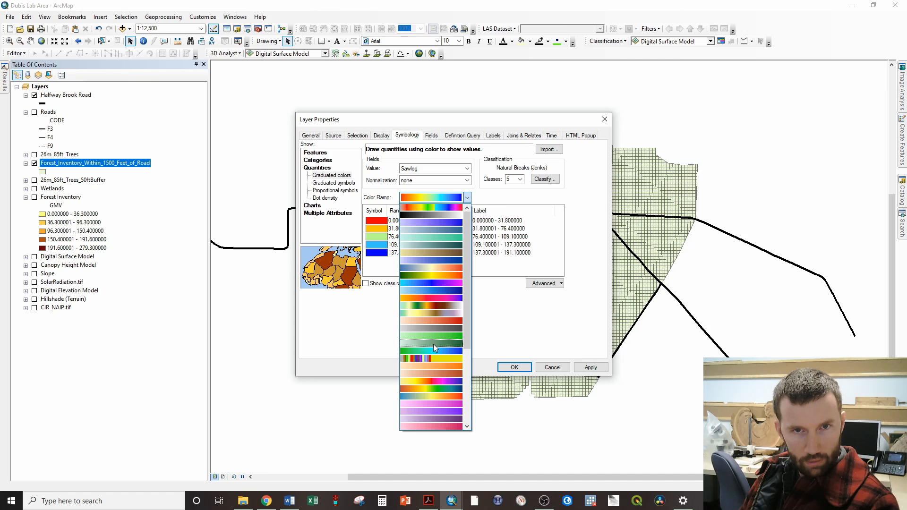
pyautogui.scroll(-3, 432, 344)
pyautogui.scroll(-3, 432, 344)
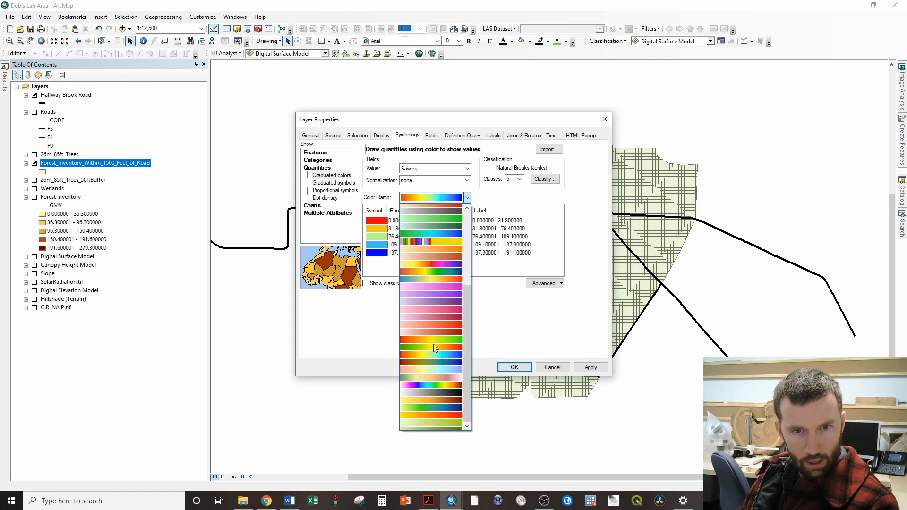
pyautogui.scroll(6, 432, 346)
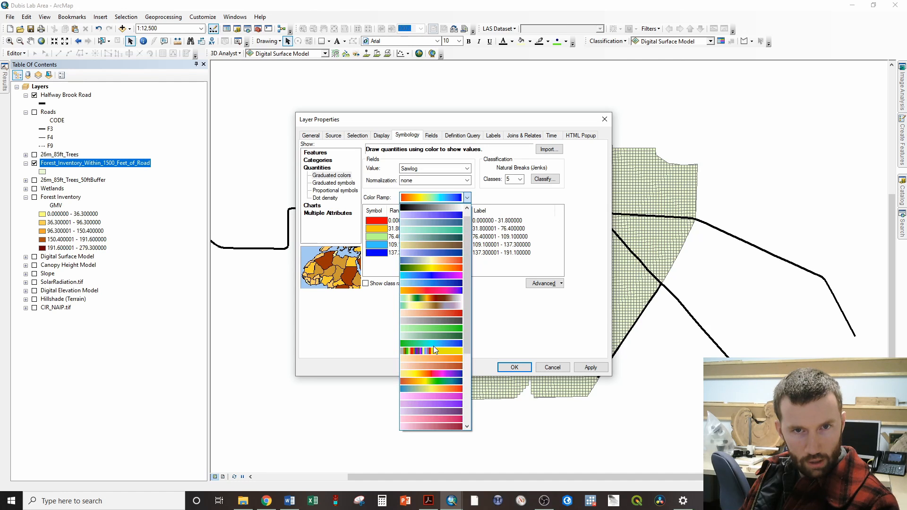
pyautogui.scroll(1, 434, 347)
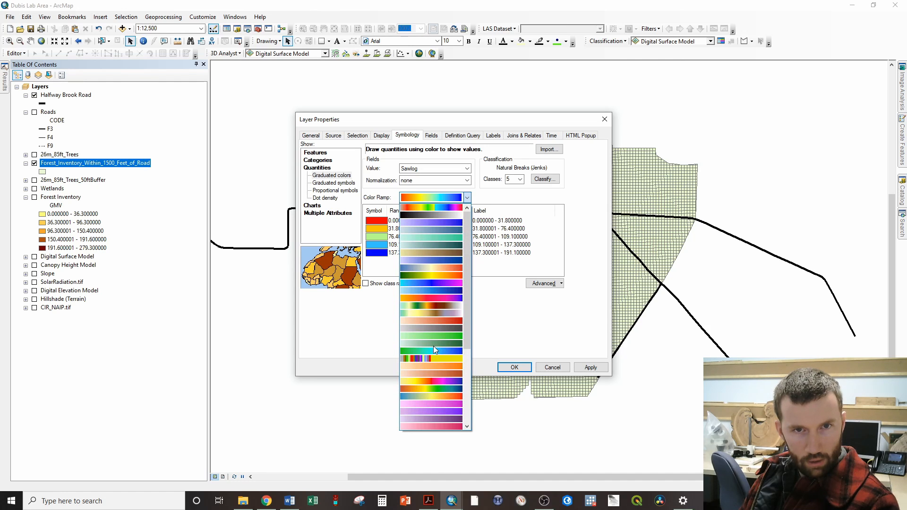
pyautogui.click(430, 251)
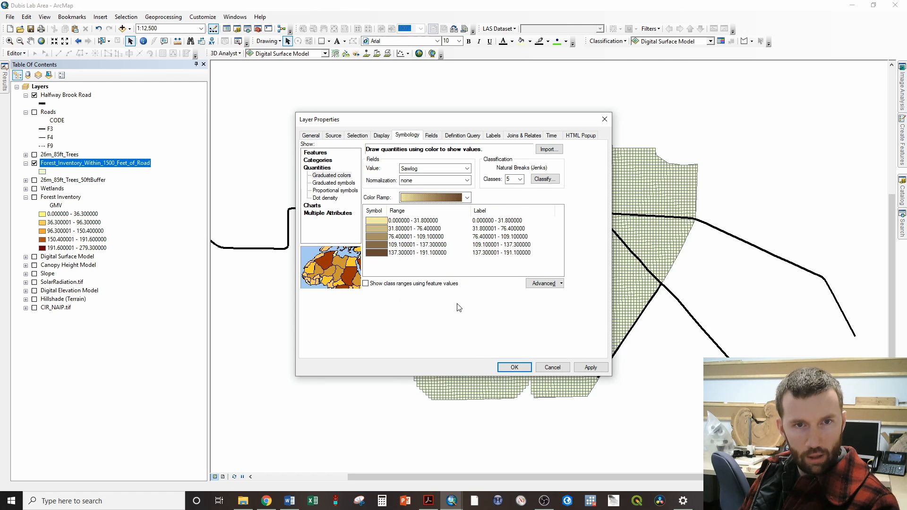
pyautogui.click(514, 368)
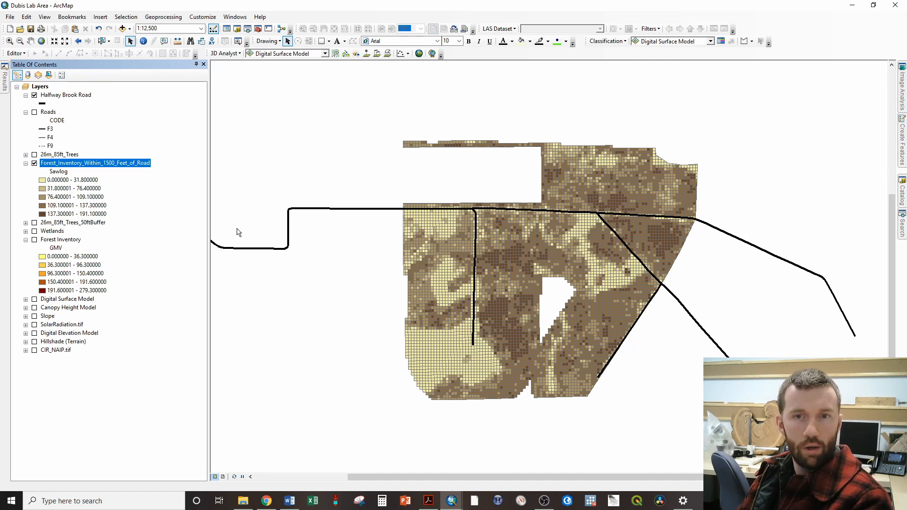
# Open the attribute table of Forest_Inventory_Within_1500_Feet_of_Road and enlarge its window to show more rows and fields.
pyautogui.rightClick(79, 164)
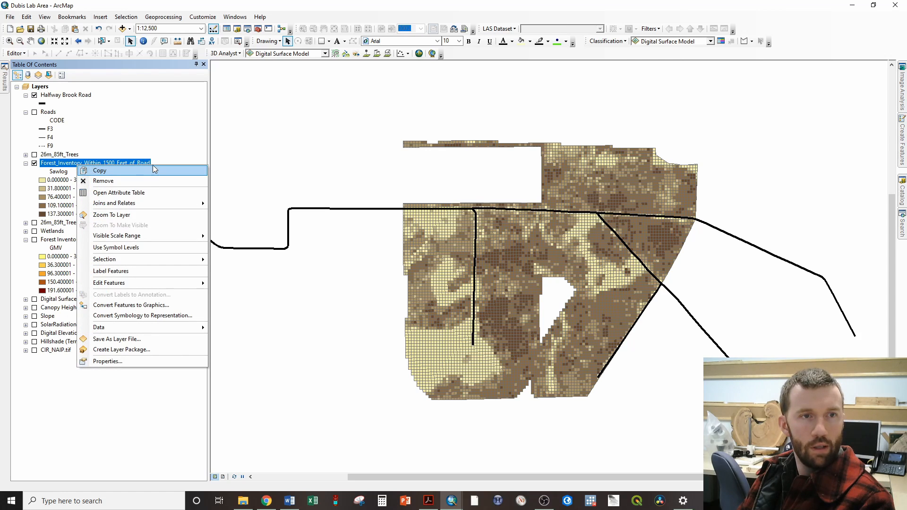
pyautogui.click(135, 192)
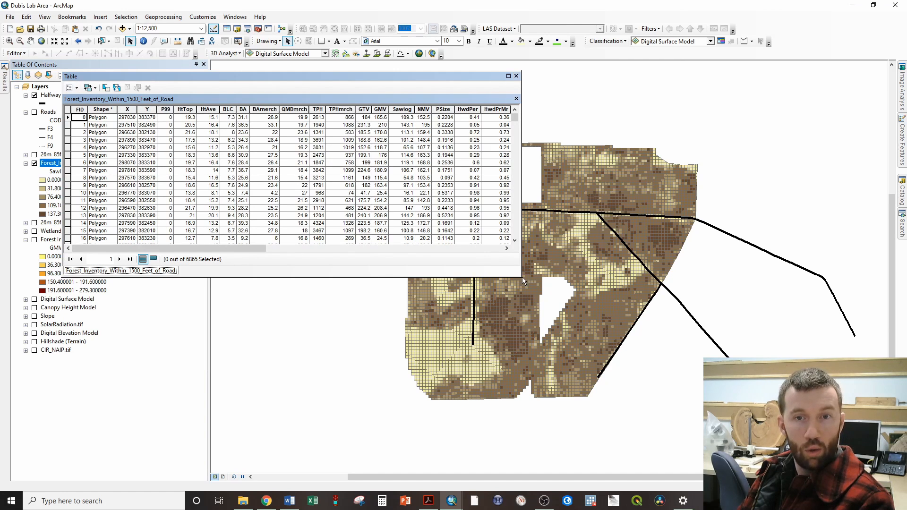
pyautogui.moveTo(523, 277); pyautogui.dragTo(753, 411)
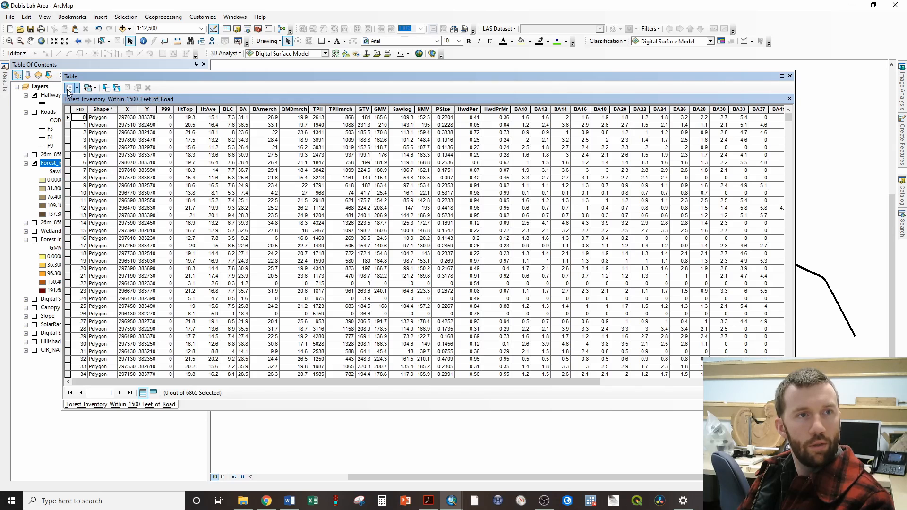
# Build a Select by Attributes query on the table with the clause "Sawlog" > 100.
pyautogui.click(105, 87)
pyautogui.moveTo(91, 16); pyautogui.dragTo(221, 57)
pyautogui.scroll(-1, 175, 121)
pyautogui.scroll(-2, 172, 121)
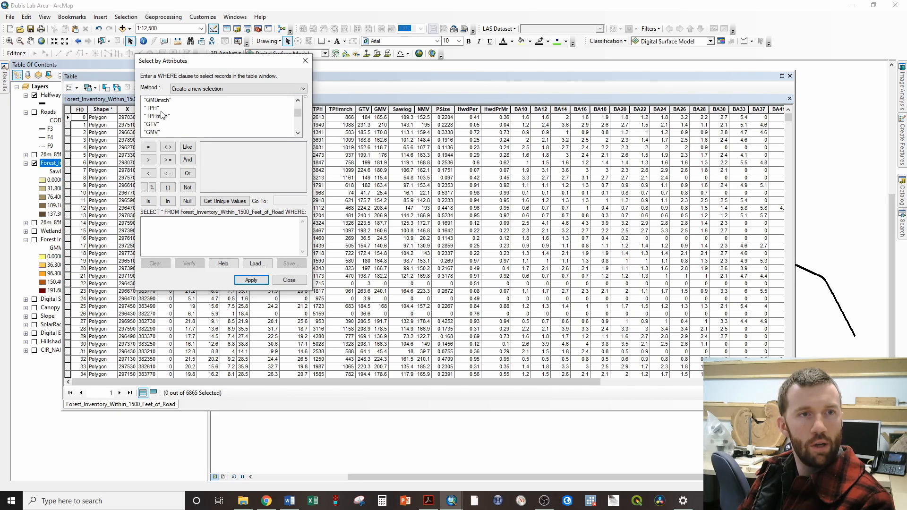
pyautogui.scroll(-1, 162, 118)
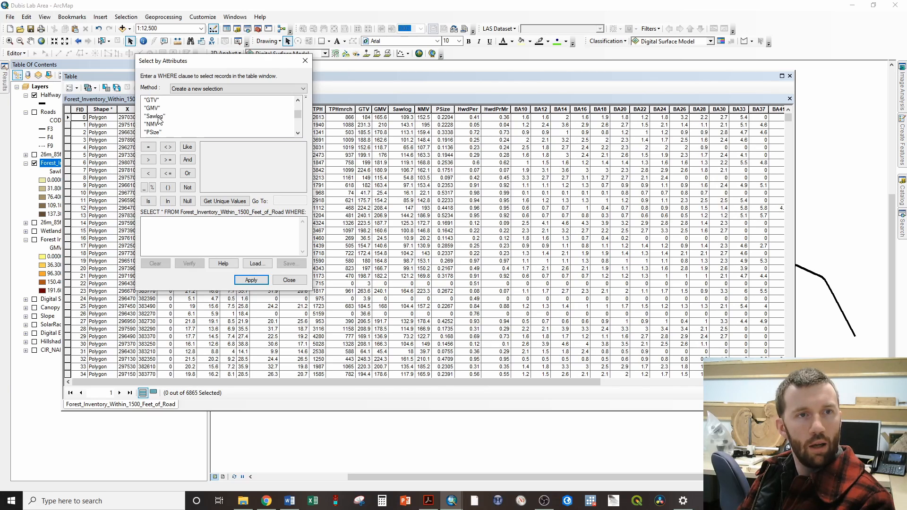
pyautogui.doubleClick(159, 120)
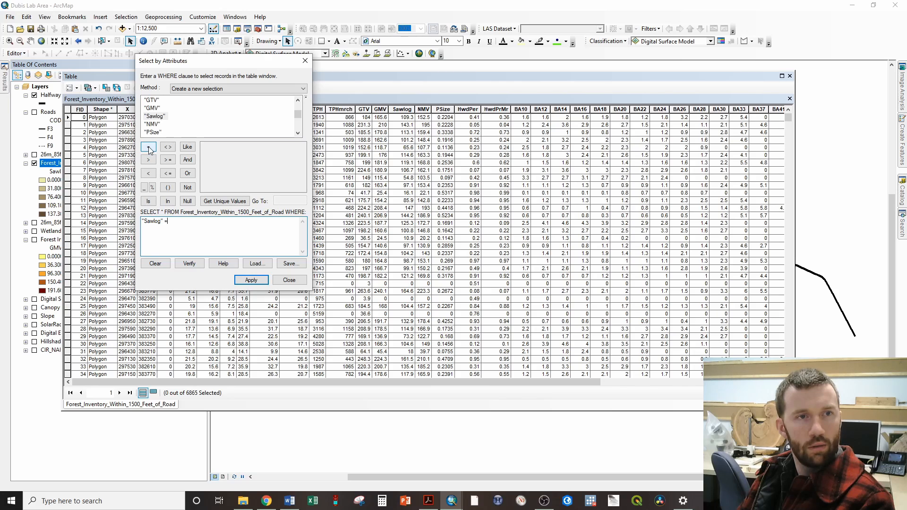
pyautogui.press('BackSpace')
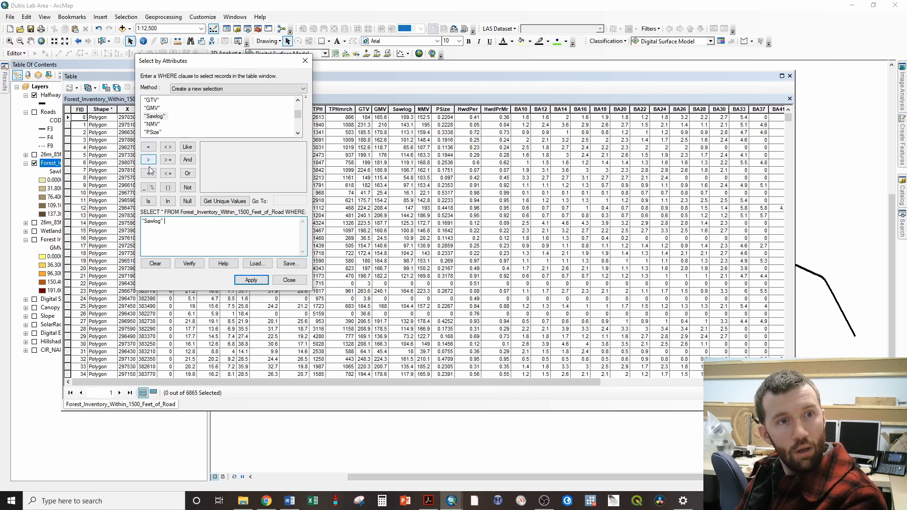
pyautogui.click(148, 161)
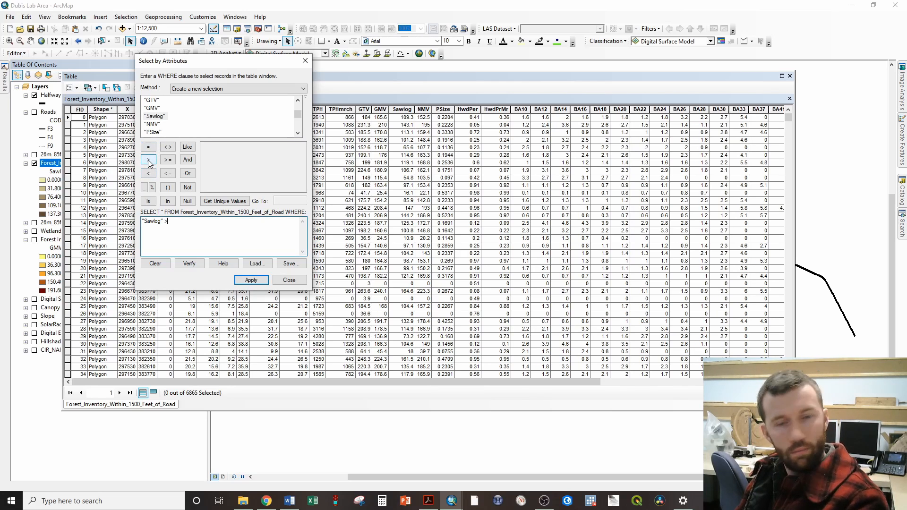
pyautogui.write('100')
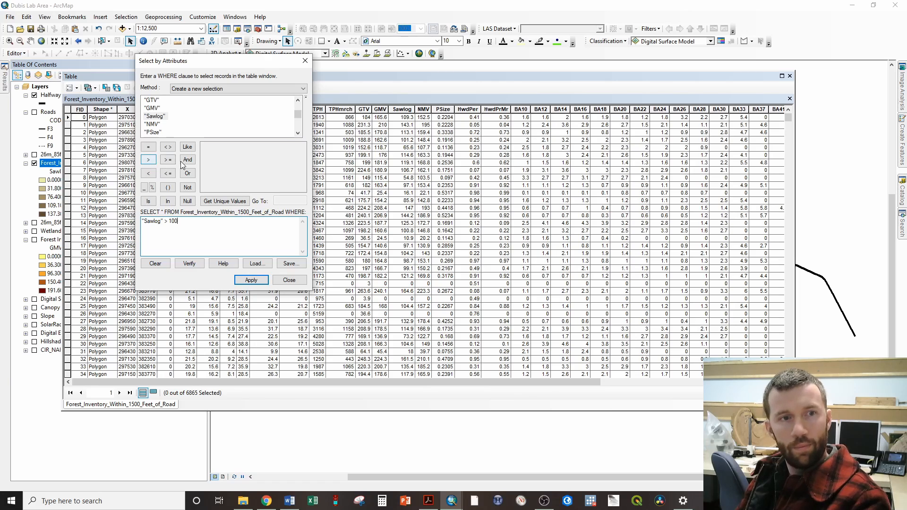
# Apply the Sawlog query and temporarily move the table aside to view the selected cells on the map.
pyautogui.click(250, 281)
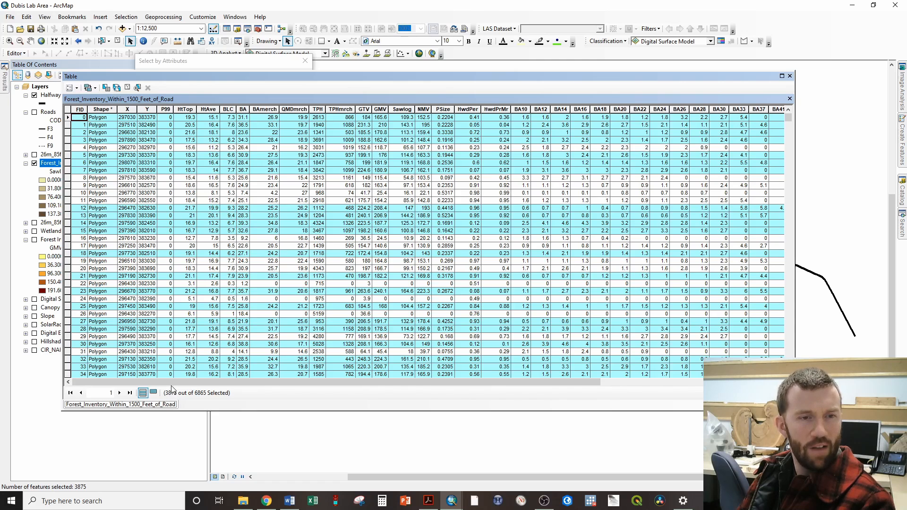
pyautogui.moveTo(234, 78); pyautogui.dragTo(311, 370)
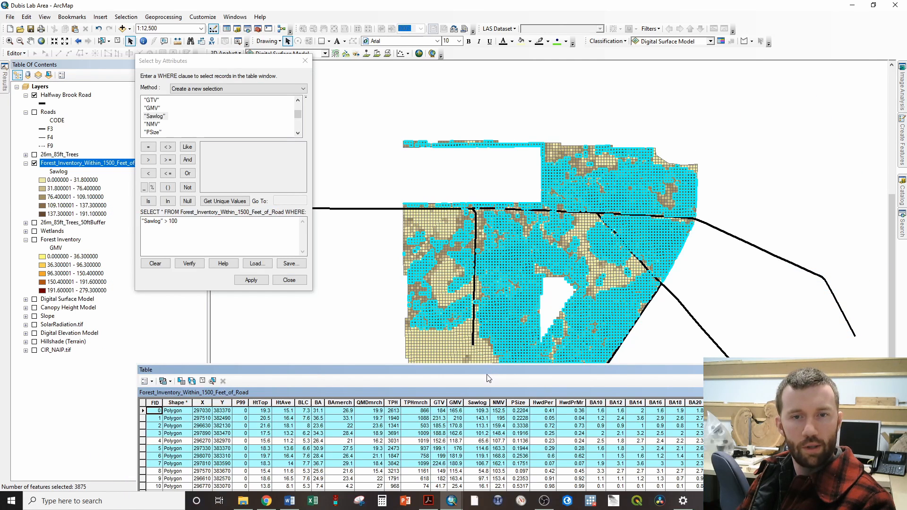
pyautogui.moveTo(485, 370); pyautogui.dragTo(495, 116)
# Extend the query with AND "HwdPer" > 0.6, apply it as a new selection, and close the attribute table.
pyautogui.click(218, 235)
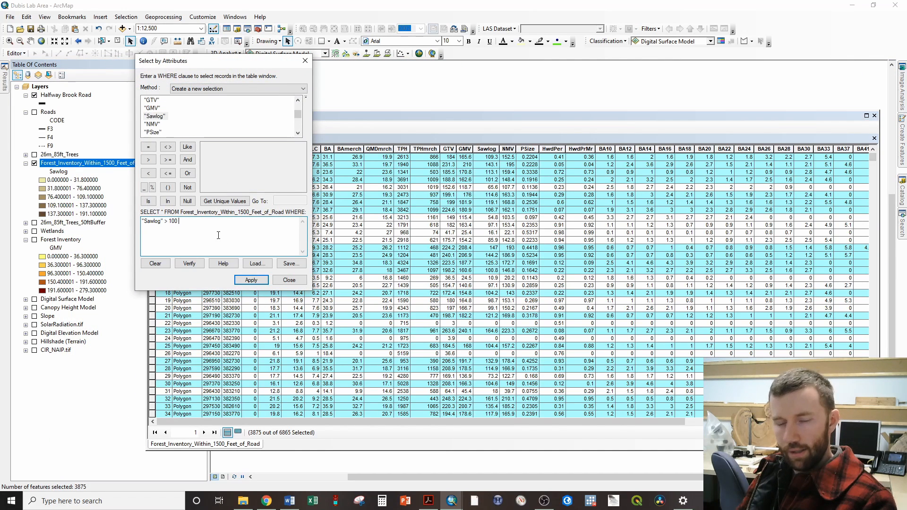
pyautogui.click(187, 161)
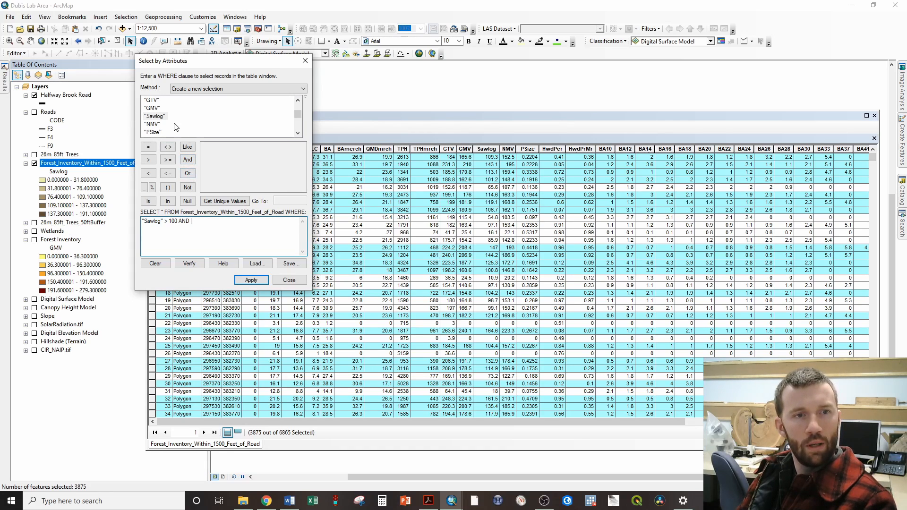
pyautogui.scroll(1, 176, 126)
pyautogui.scroll(3, 175, 126)
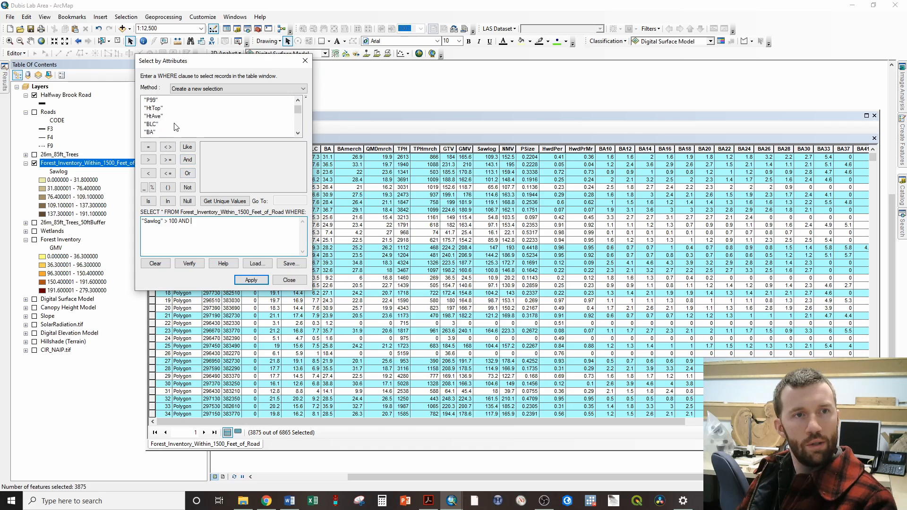
pyautogui.scroll(-5, 176, 127)
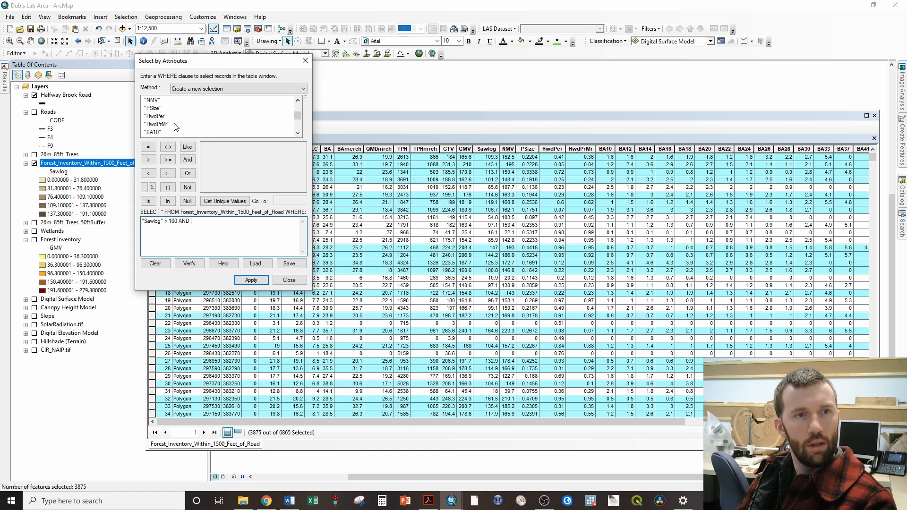
pyautogui.scroll(-2, 176, 127)
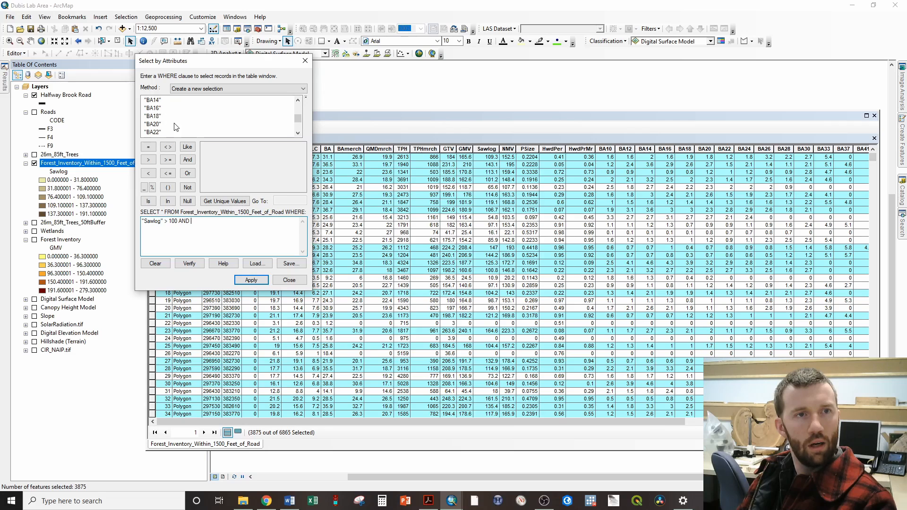
pyautogui.scroll(2, 175, 126)
pyautogui.click(162, 116)
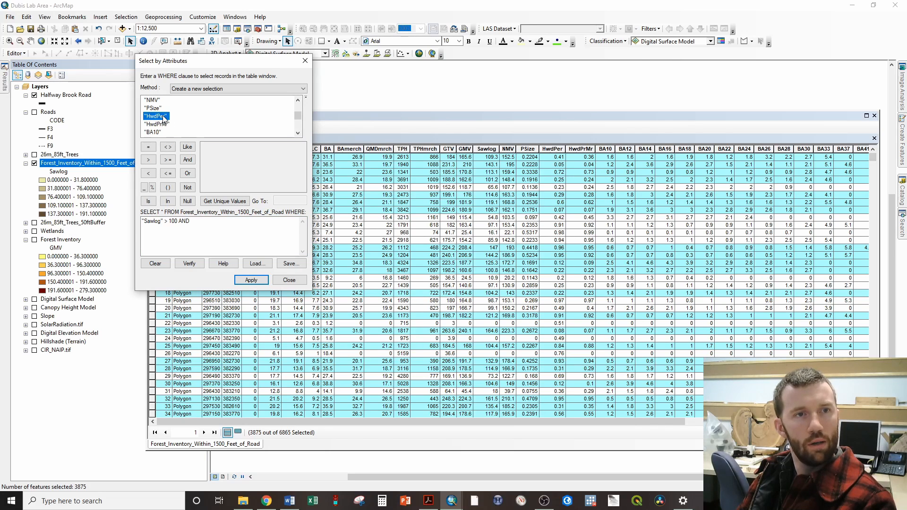
pyautogui.doubleClick(159, 117)
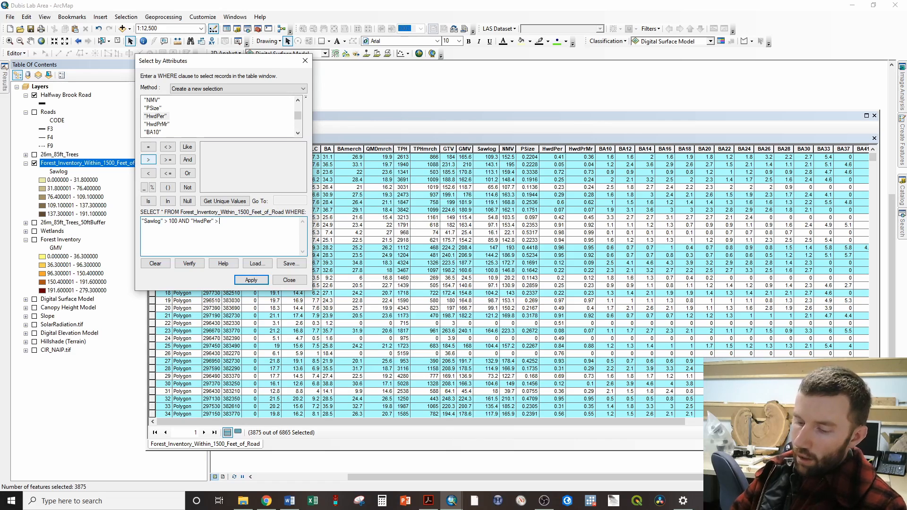
pyautogui.write('0.6')
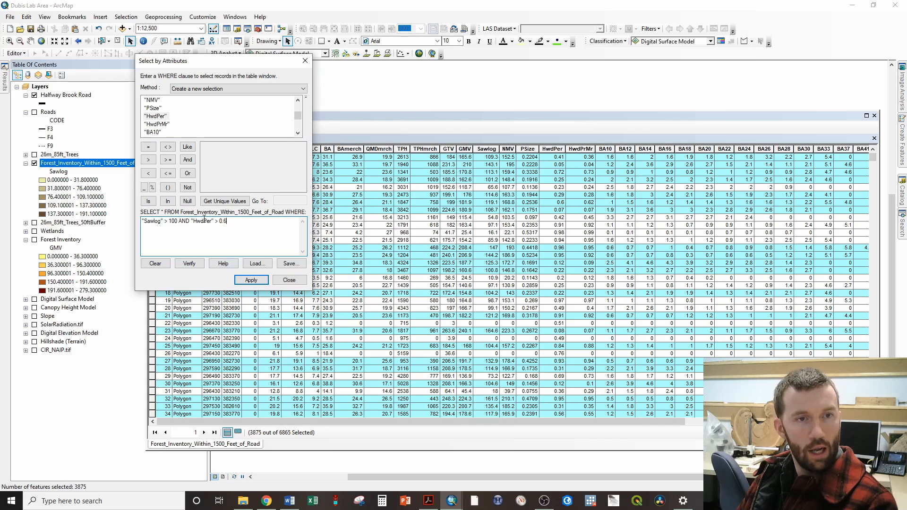
pyautogui.click(251, 279)
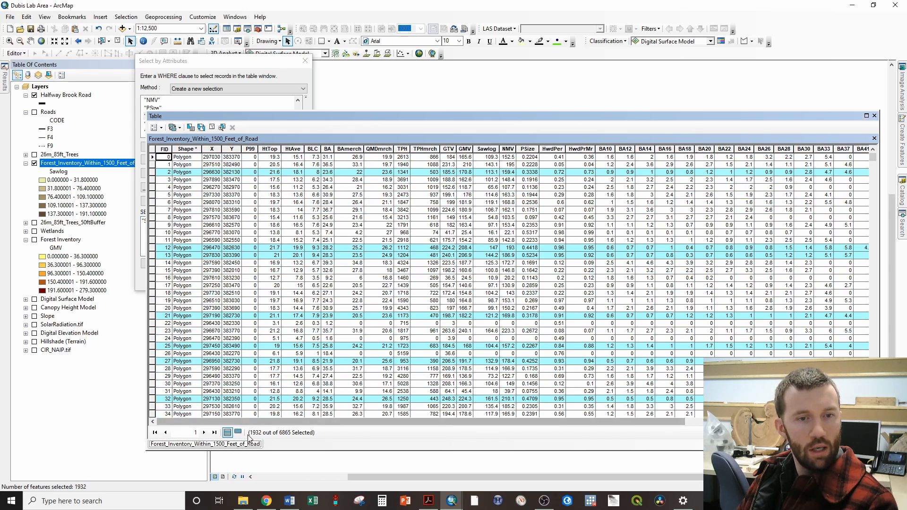
pyautogui.click(874, 116)
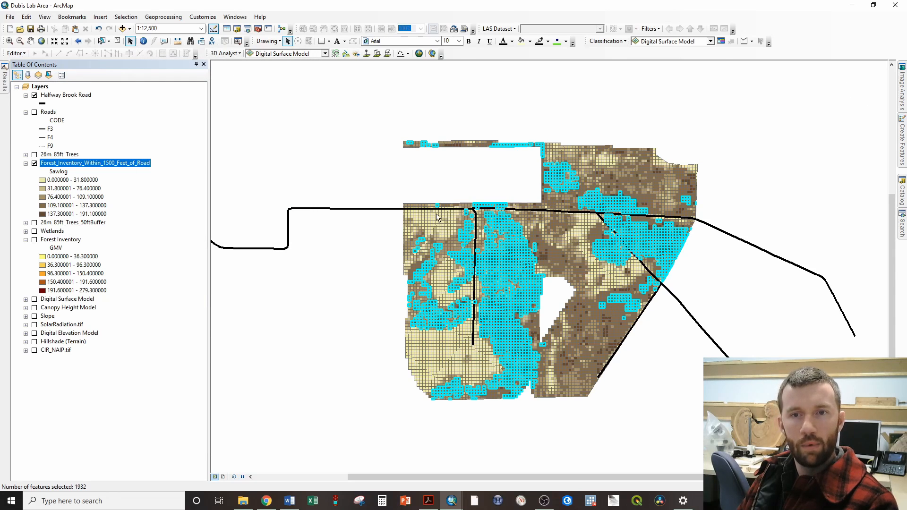
# Export the selected cells to the Discard folder as Forest_Inventory_Within_1500_Feet_of_Road_Hwd60_Vol100.shp, using the layer's source coordinate system, and add the result to the map.
pyautogui.rightClick(104, 166)
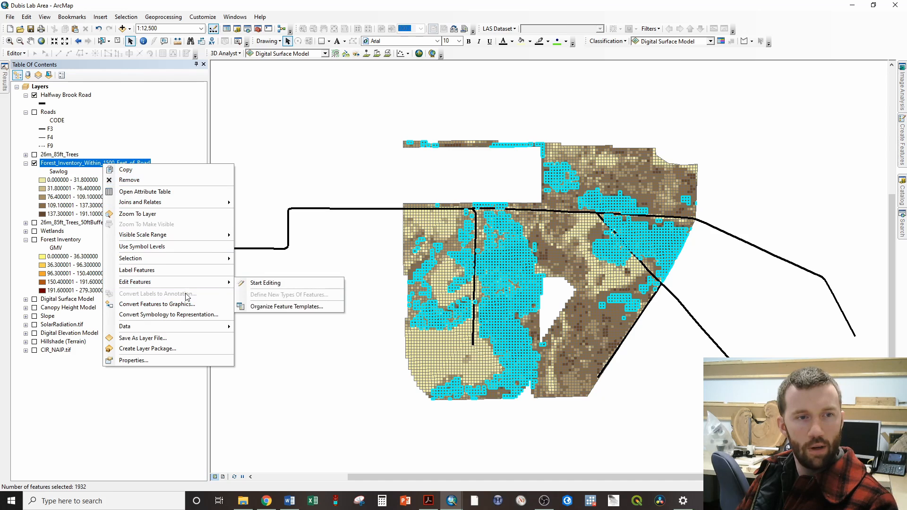
pyautogui.moveTo(179, 330)
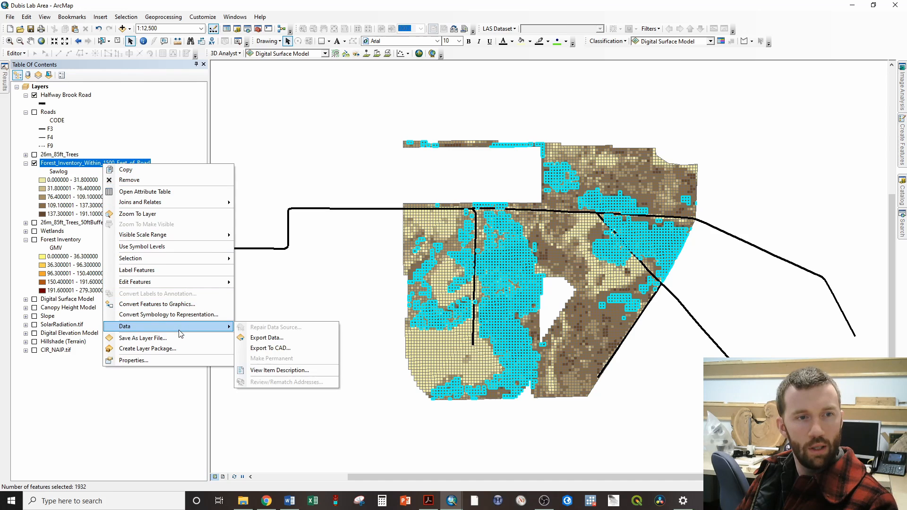
pyautogui.click(267, 338)
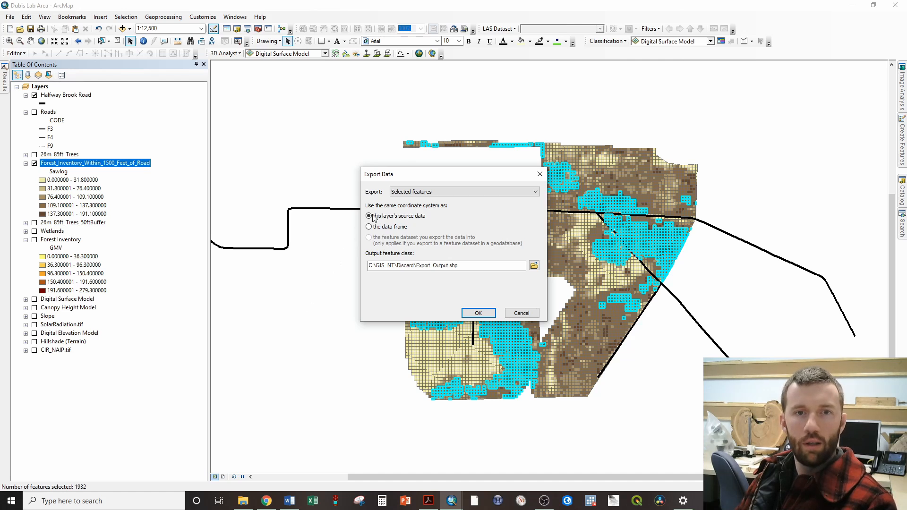
pyautogui.click(533, 266)
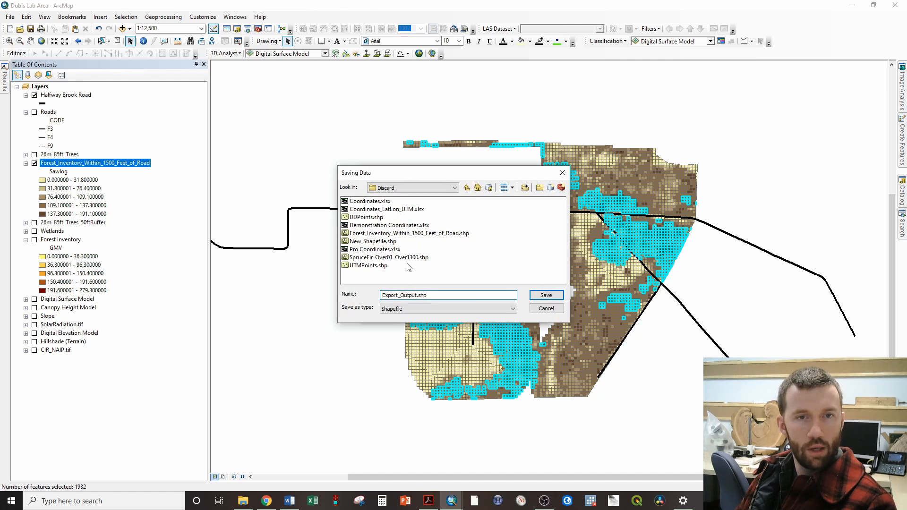
pyautogui.click(429, 236)
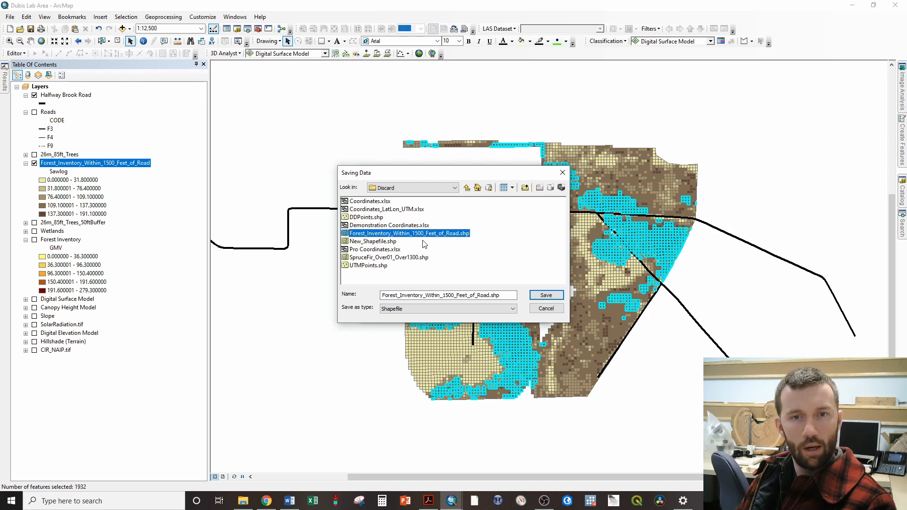
pyautogui.click(481, 295)
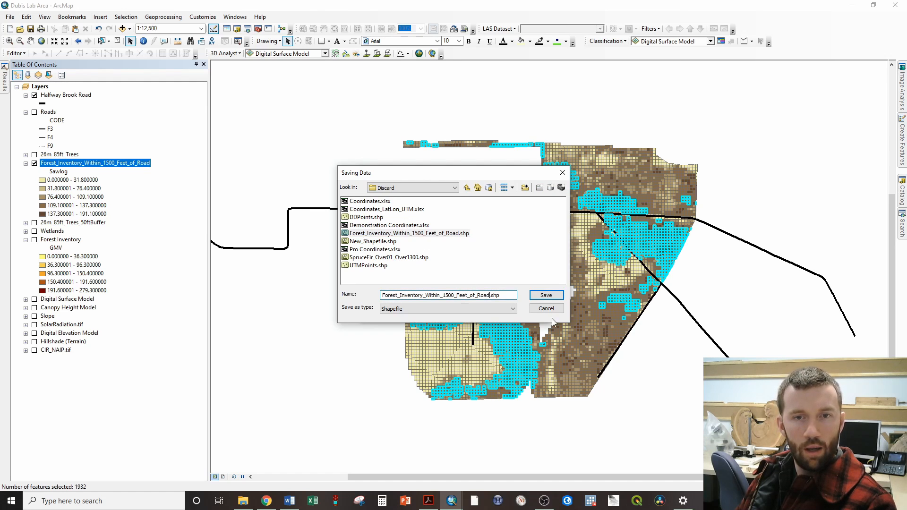
pyautogui.write('_')
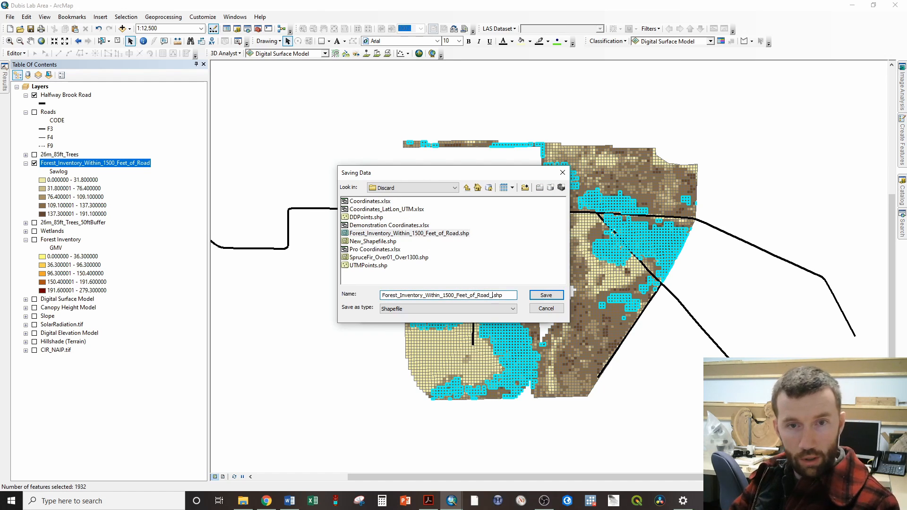
pyautogui.write('Hw')
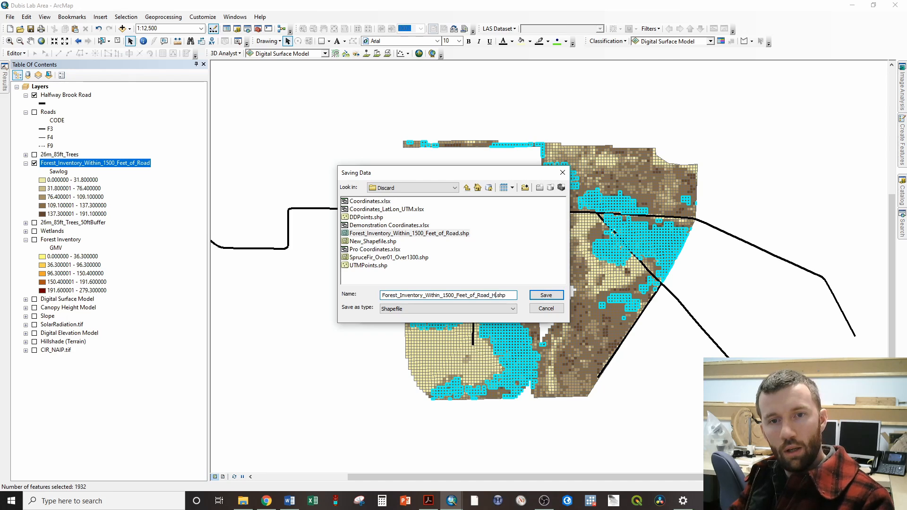
pyautogui.write('d6')
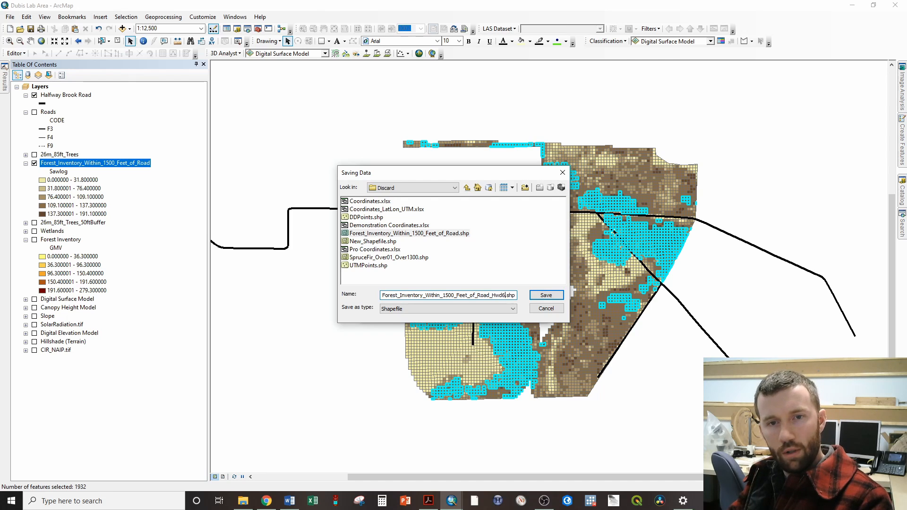
pyautogui.write('0')
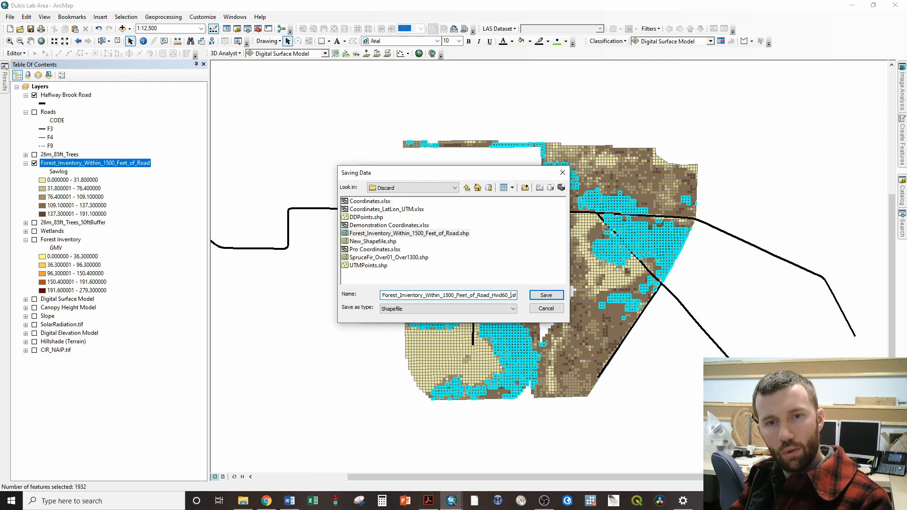
pyautogui.write('_Vol100')
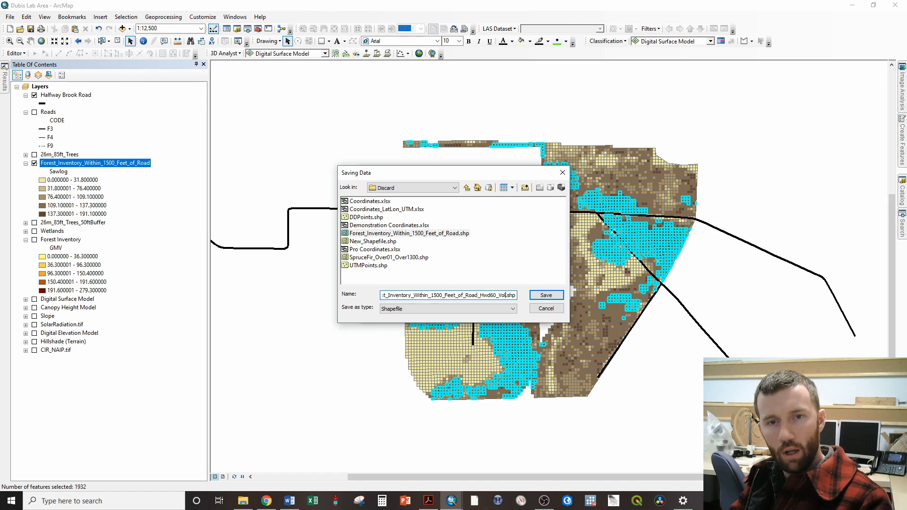
pyautogui.click(531, 293)
pyautogui.click(478, 312)
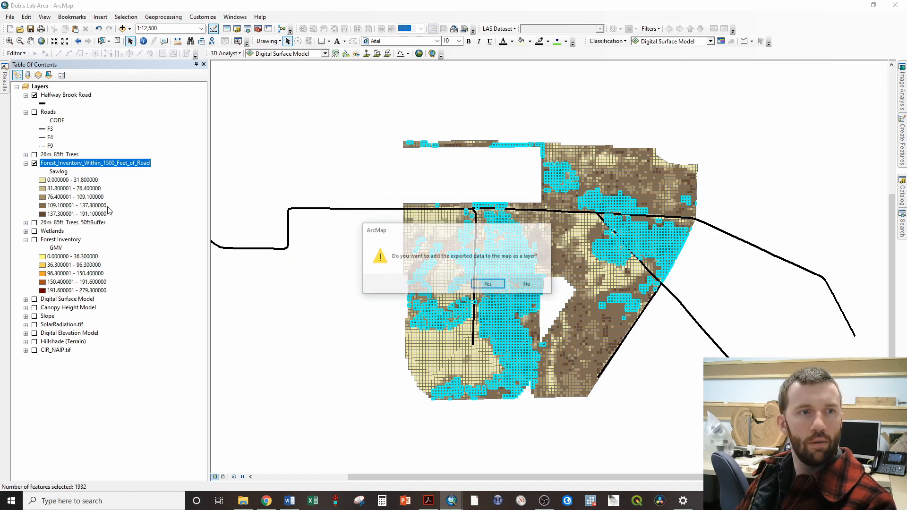
pyautogui.click(489, 285)
# Hide the Forest_Inventory_Within_1500_Feet_of_Road layer and display the exported Hwd60_Vol100 cells instead.
pyautogui.click(34, 180)
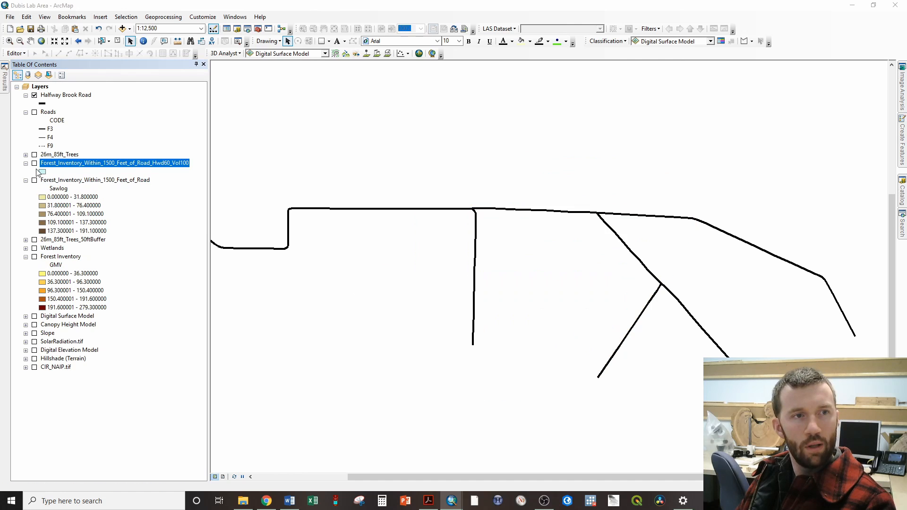
pyautogui.click(34, 163)
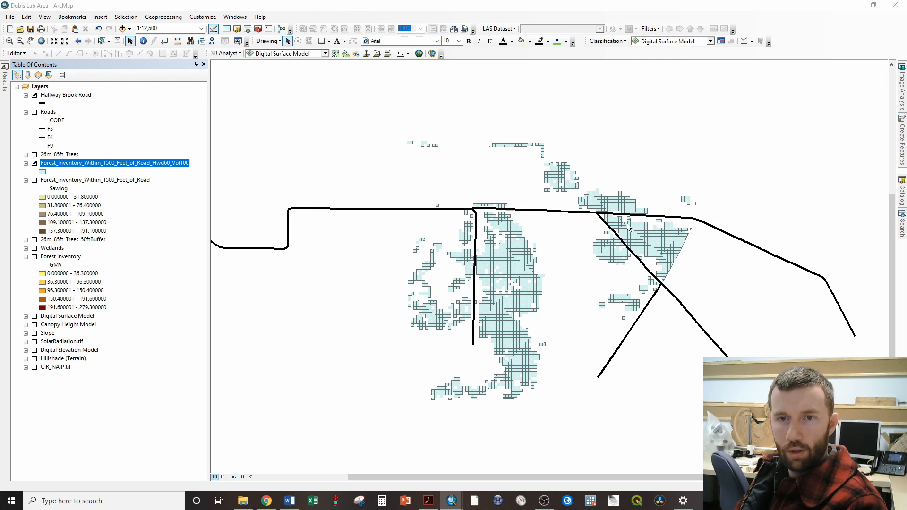
pyautogui.scroll(2, 661, 259)
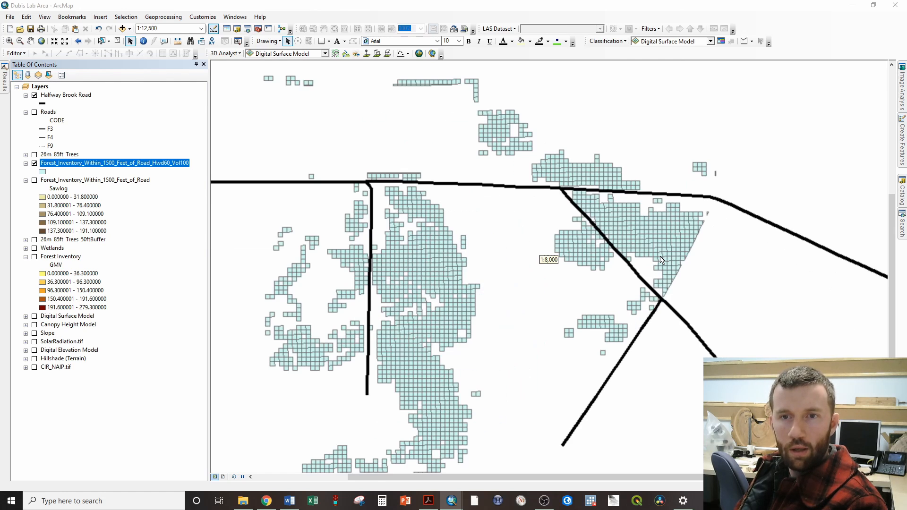
pyautogui.scroll(-2, 660, 259)
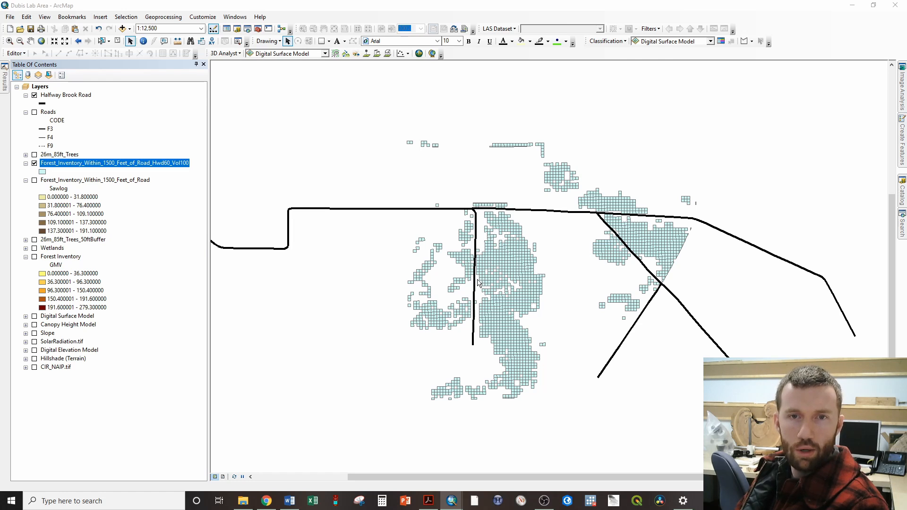
pyautogui.scroll(2, 505, 287)
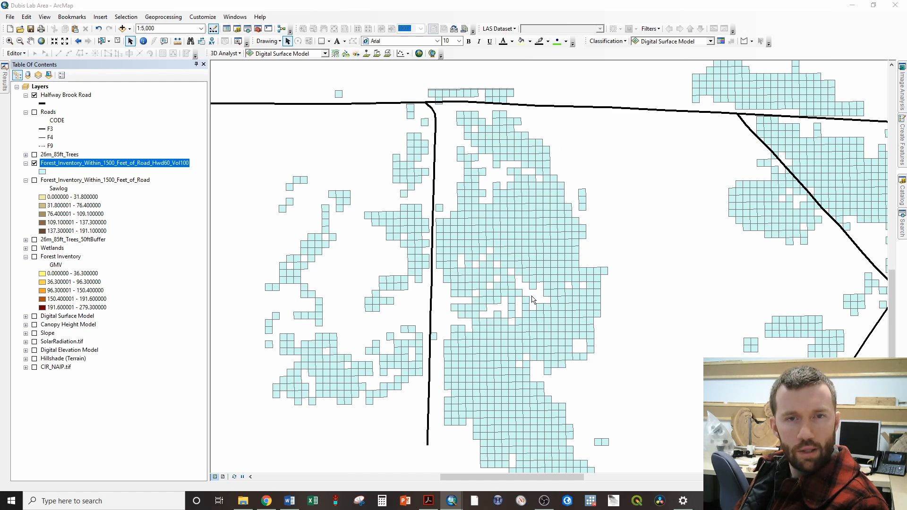
# Symbolize the Hwd60_Vol100 layer as hollow cells with a black outline of width 2.
pyautogui.click(43, 172)
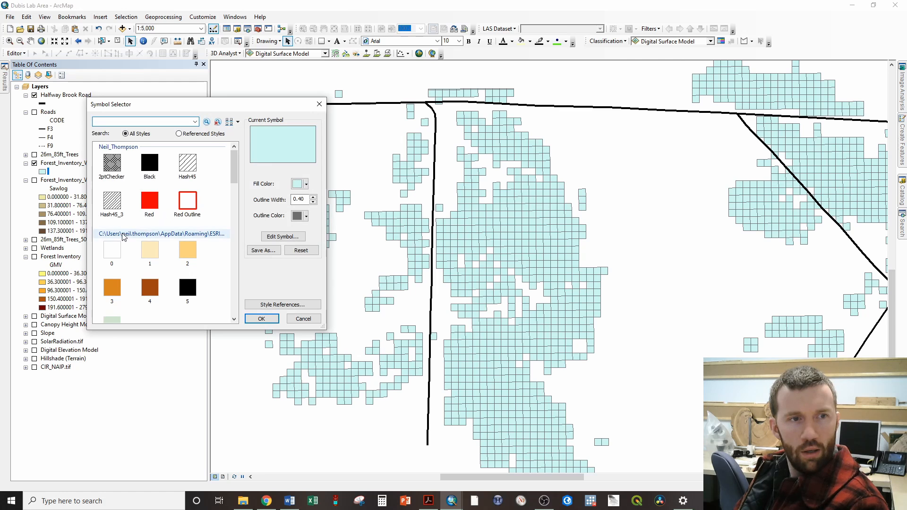
pyautogui.click(112, 248)
pyautogui.click(272, 317)
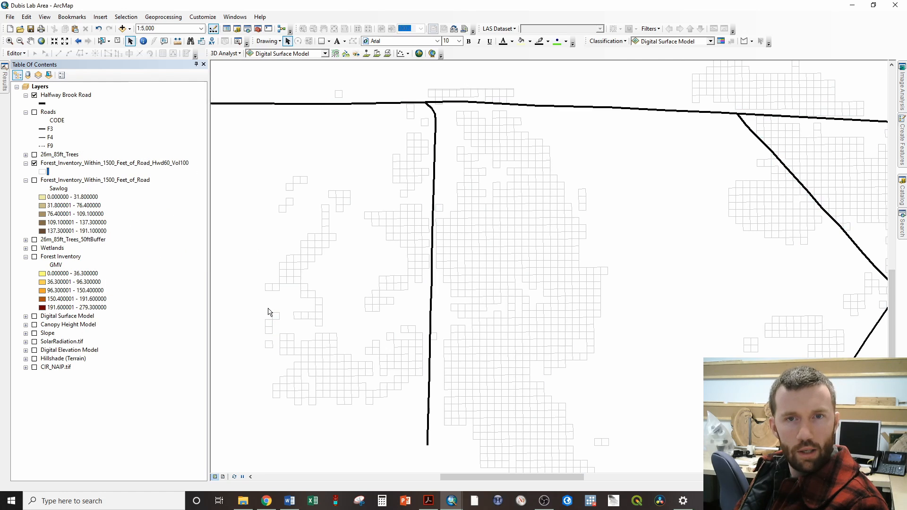
pyautogui.click(45, 173)
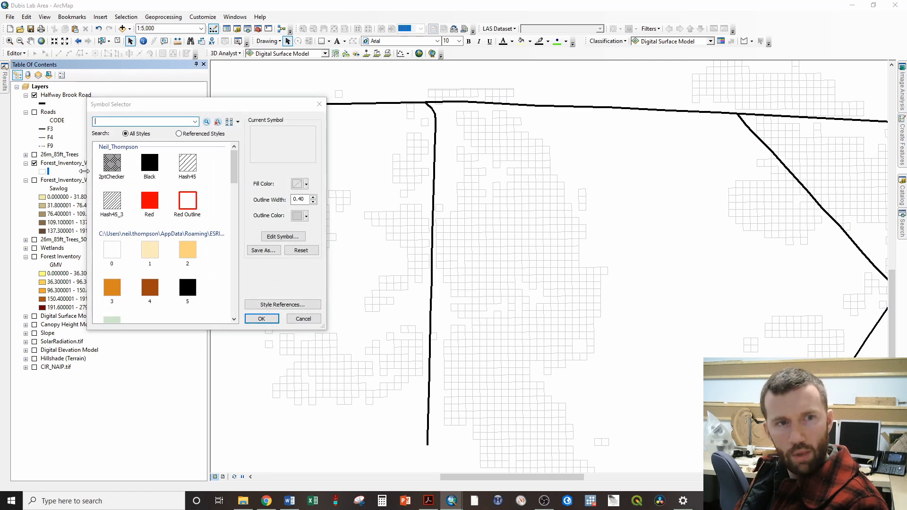
pyautogui.click(312, 199)
pyautogui.click(312, 196)
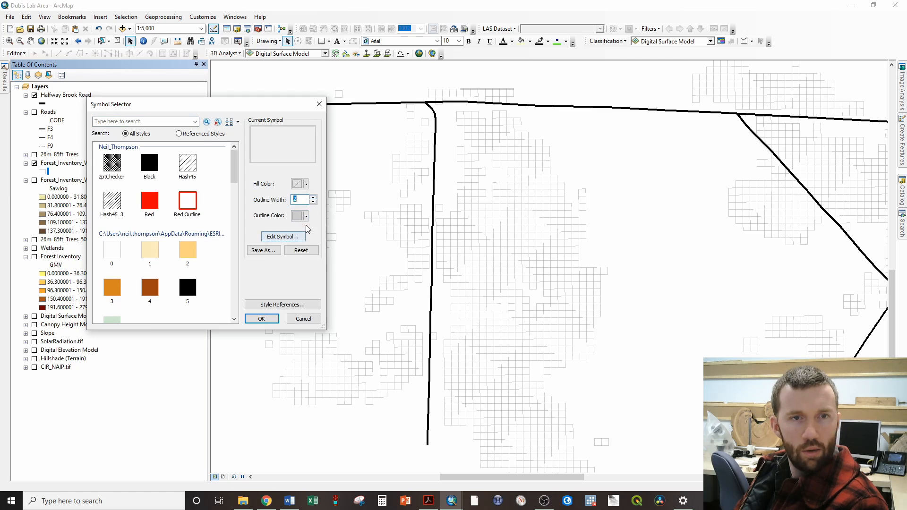
pyautogui.click(306, 216)
pyautogui.click(296, 320)
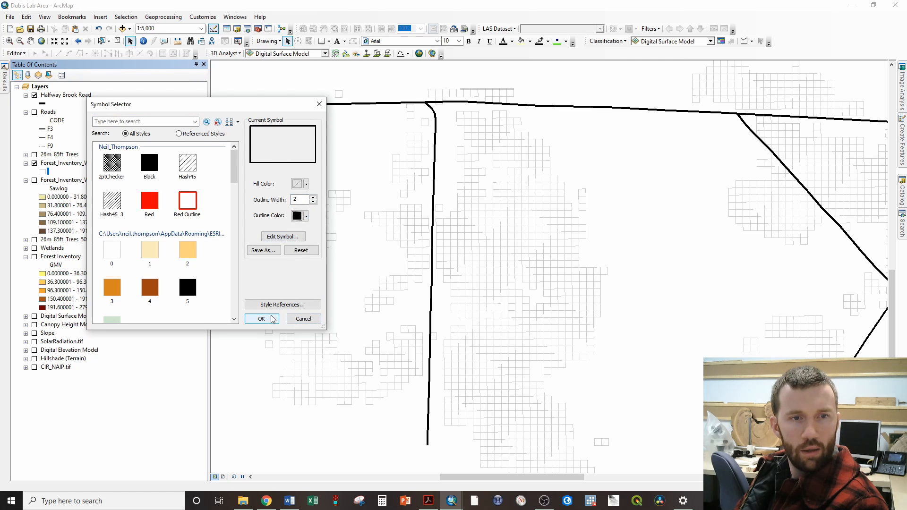
pyautogui.click(272, 319)
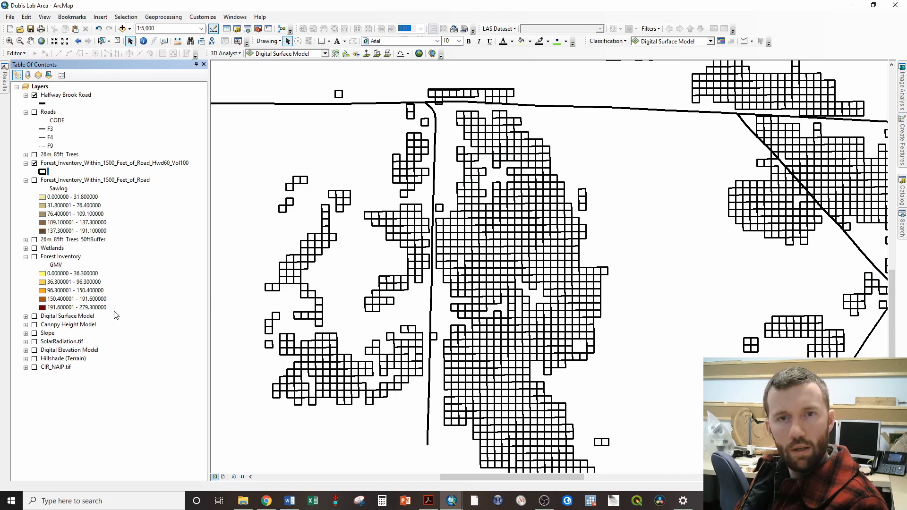
# Display the Forest Inventory layer and apply the Red Outline symbol to the Hwd60_Vol100 layer.
pyautogui.click(34, 260)
pyautogui.click(35, 259)
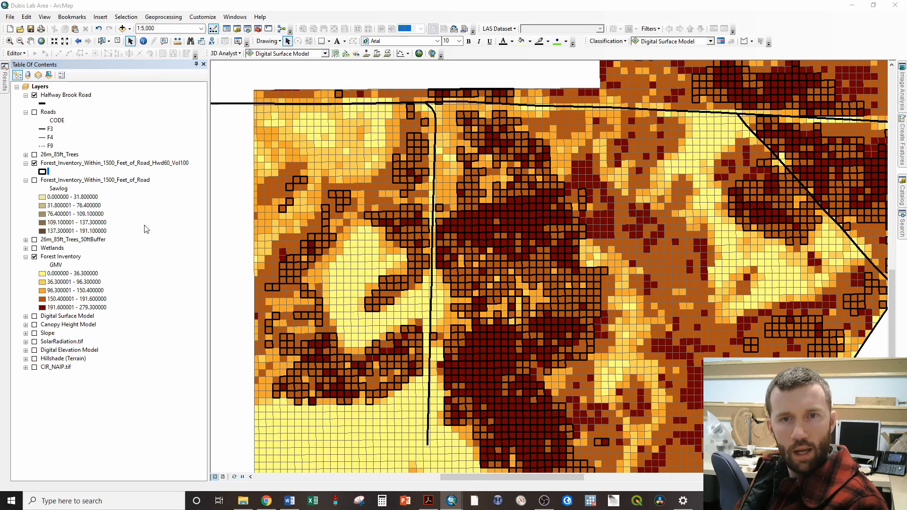
pyautogui.click(42, 172)
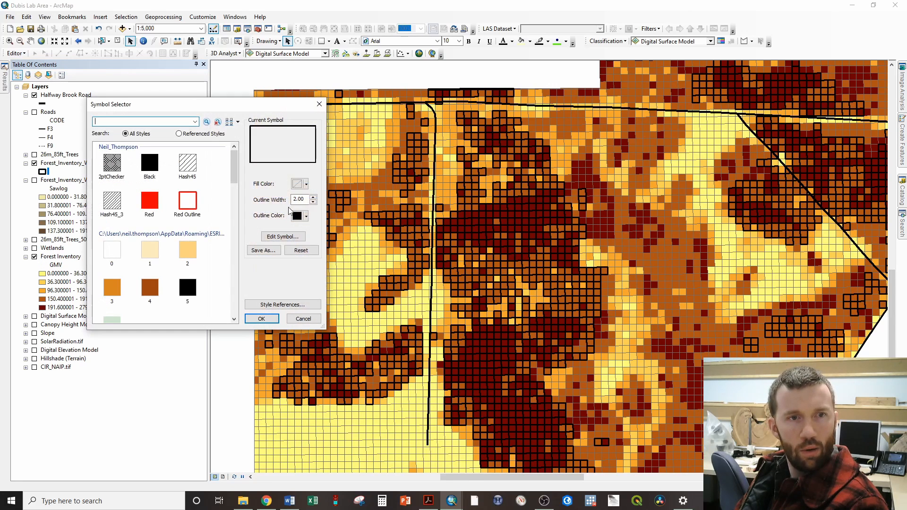
pyautogui.doubleClick(188, 215)
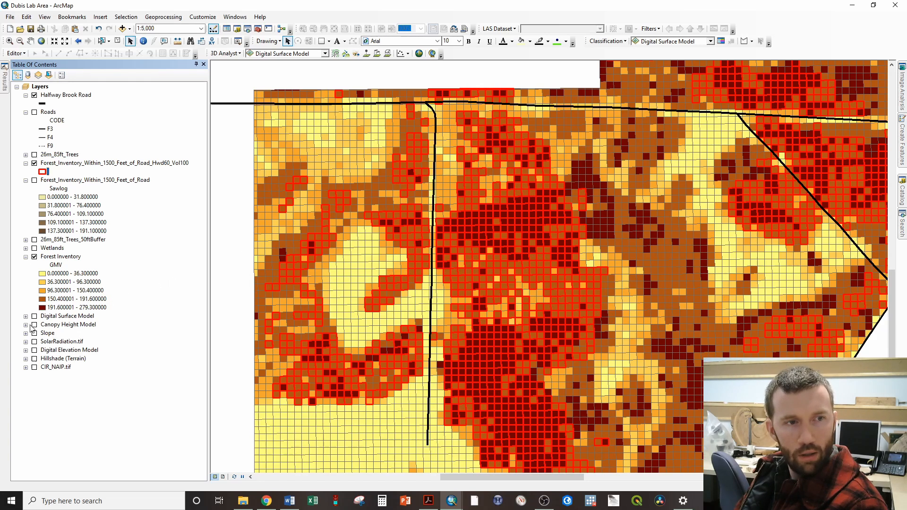
# Hide the Forest Inventory layer and display the CIR_NAIP.tif imagery beneath the red-outlined cells.
pyautogui.click(34, 257)
pyautogui.click(34, 367)
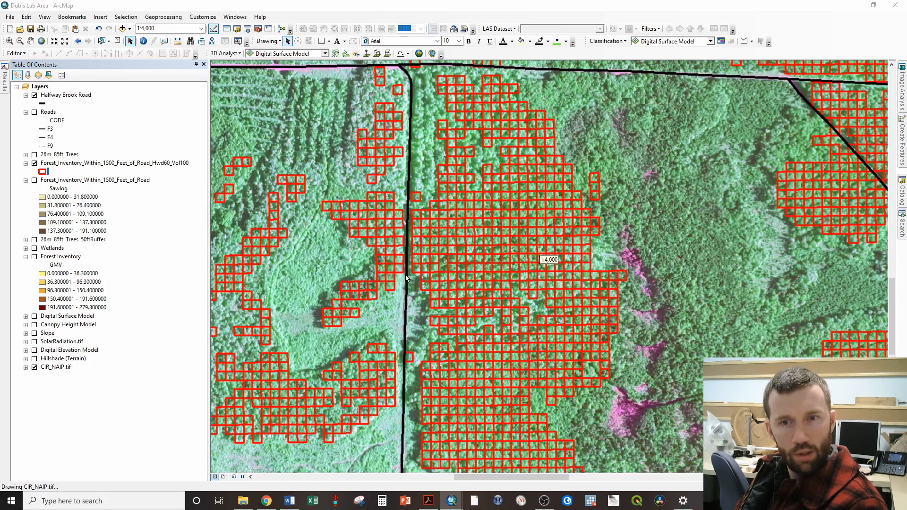
pyautogui.scroll(-1, 533, 251)
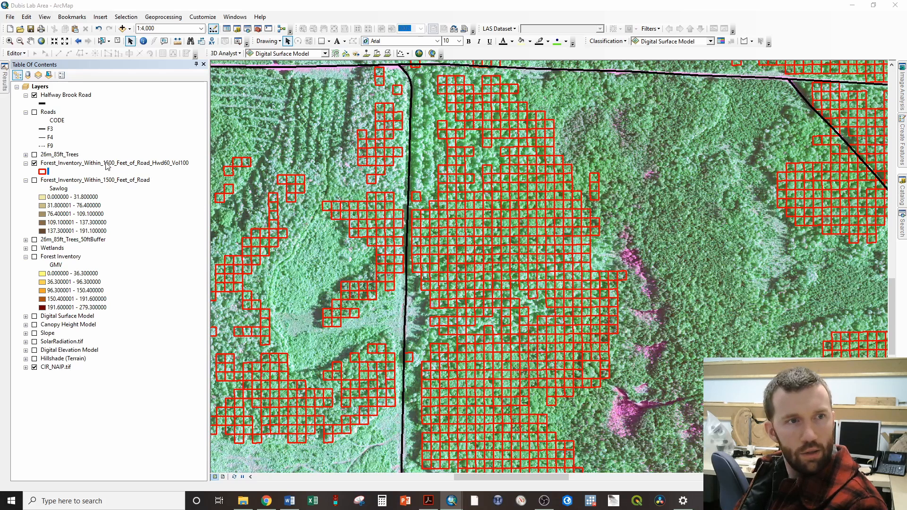
# Compare the Hwd60_Vol100 cells with the imagery and the Forest Inventory layer by toggling each layer's visibility.
pyautogui.click(34, 164)
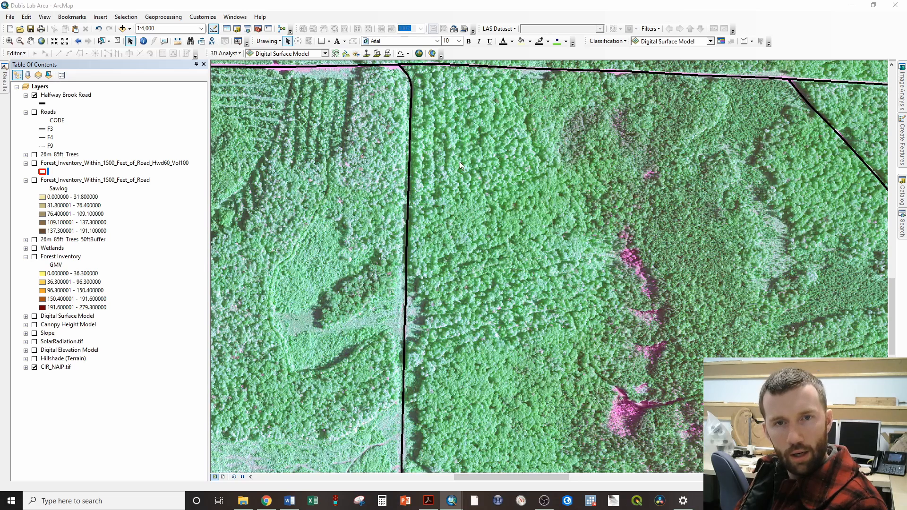
pyautogui.click(34, 162)
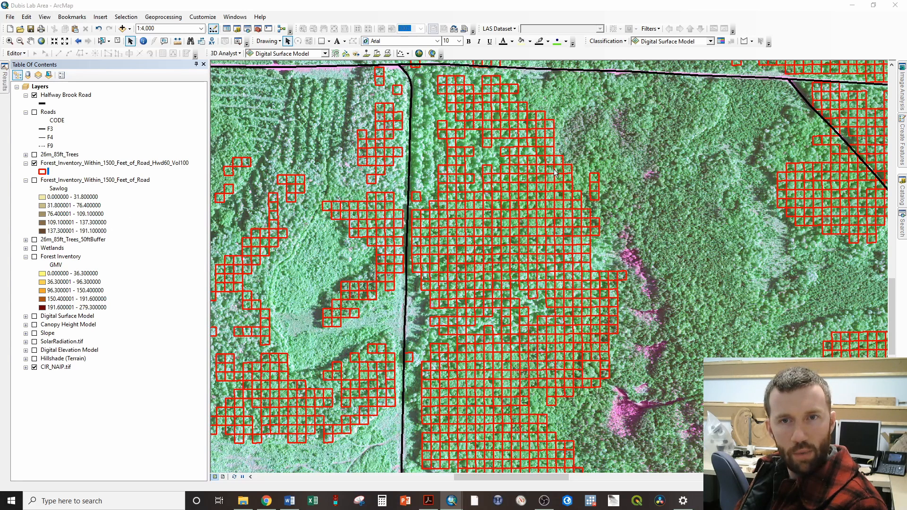
pyautogui.click(34, 257)
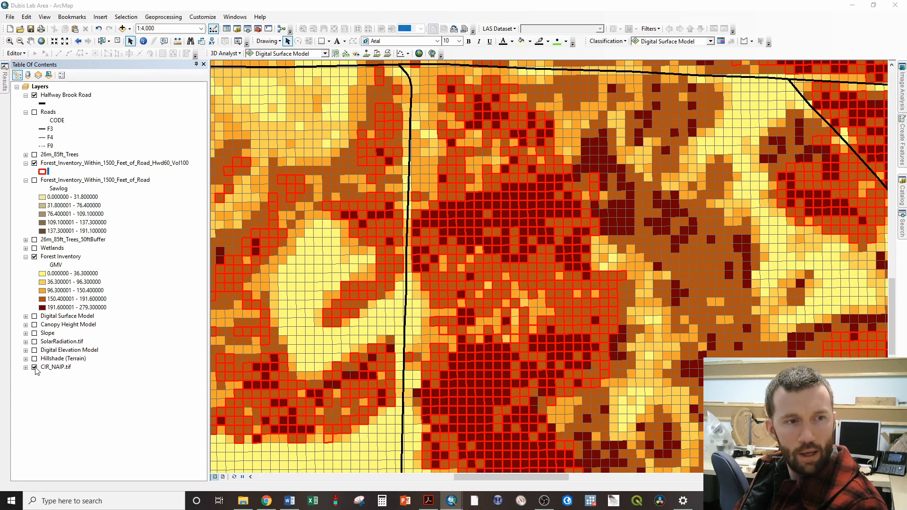
pyautogui.click(34, 256)
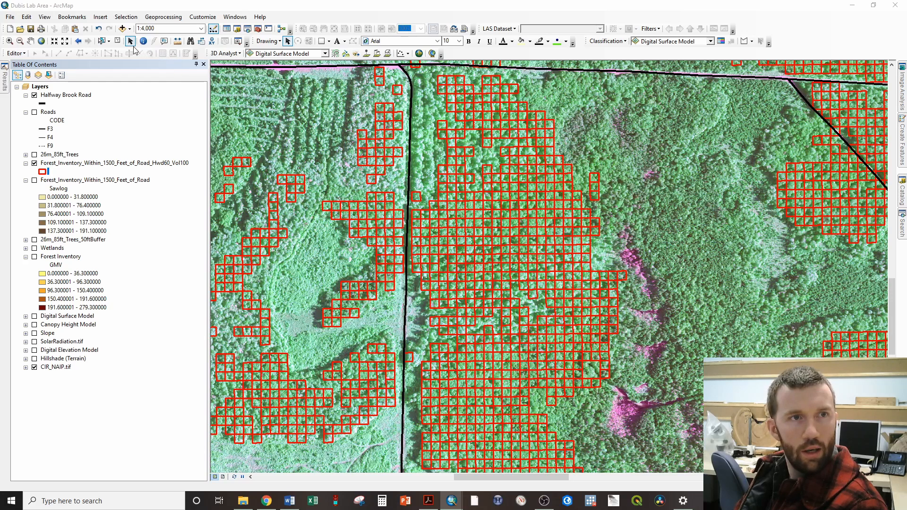
# Draw a polygon graphic from the vertical road eastward across the large central block of red-outlined cells to mark a potential harvest area.
pyautogui.click(329, 42)
pyautogui.click(342, 61)
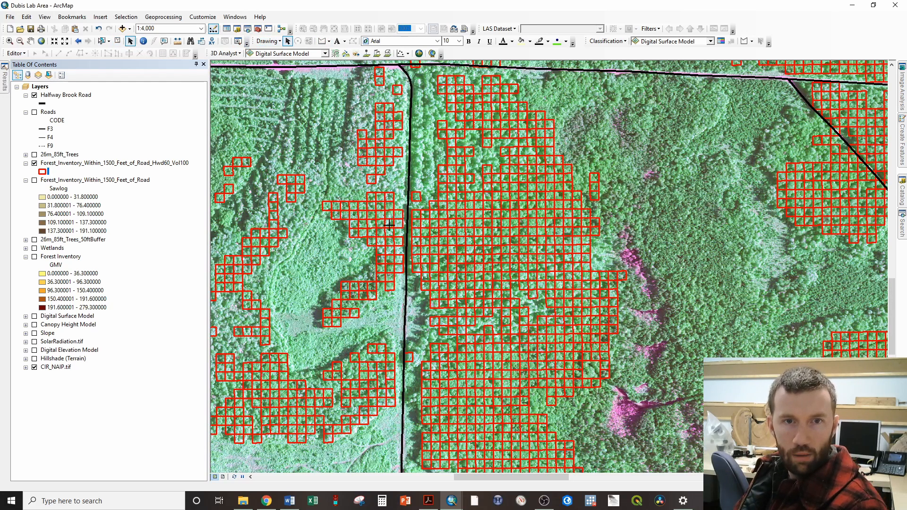
pyautogui.click(411, 222)
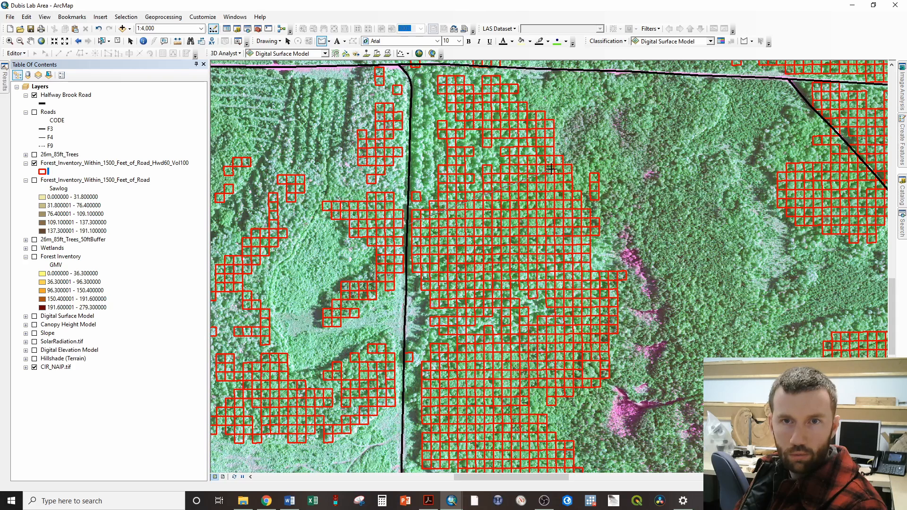
pyautogui.click(567, 158)
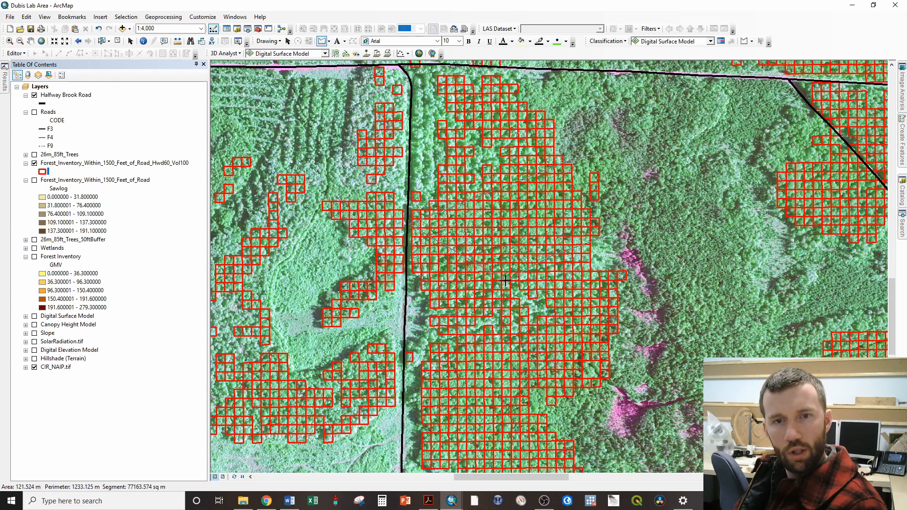
pyautogui.doubleClick(406, 322)
# Format the harvest-area polygon with no fill color and an outline width of 3.
pyautogui.rightClick(446, 257)
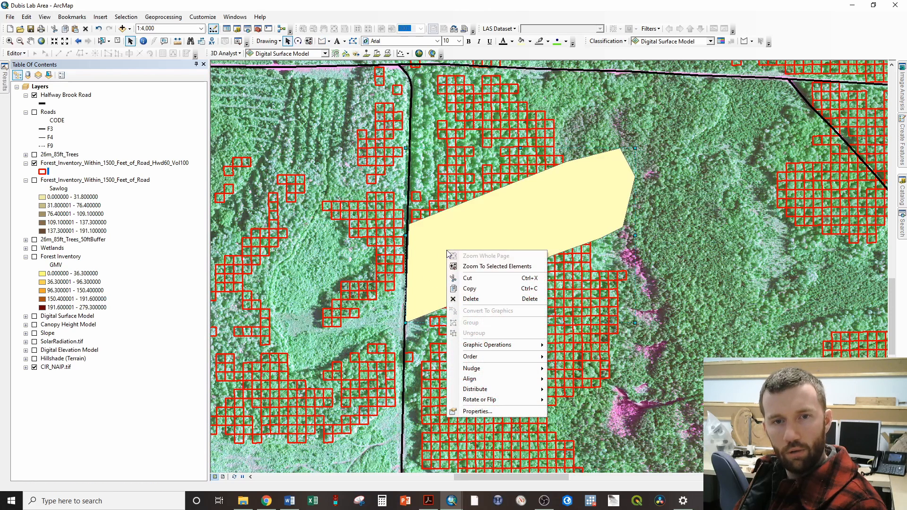
pyautogui.click(469, 407)
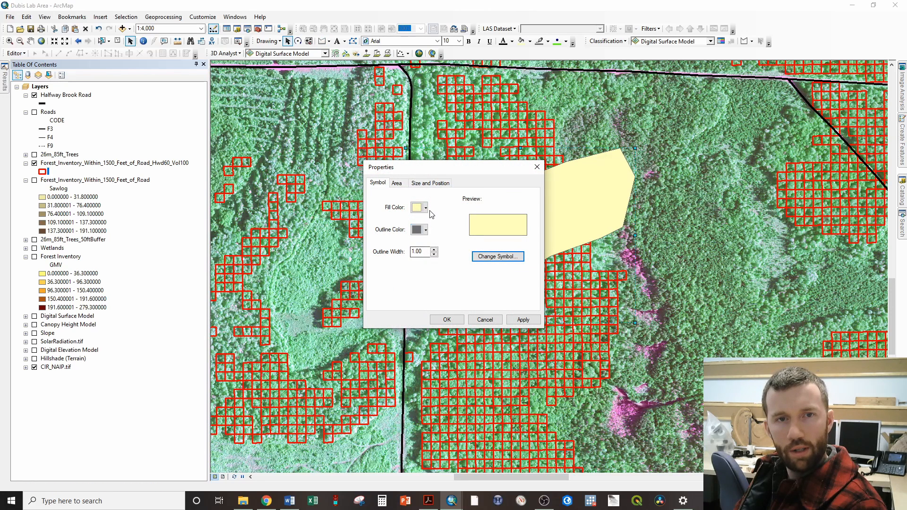
pyautogui.click(424, 207)
pyautogui.click(424, 224)
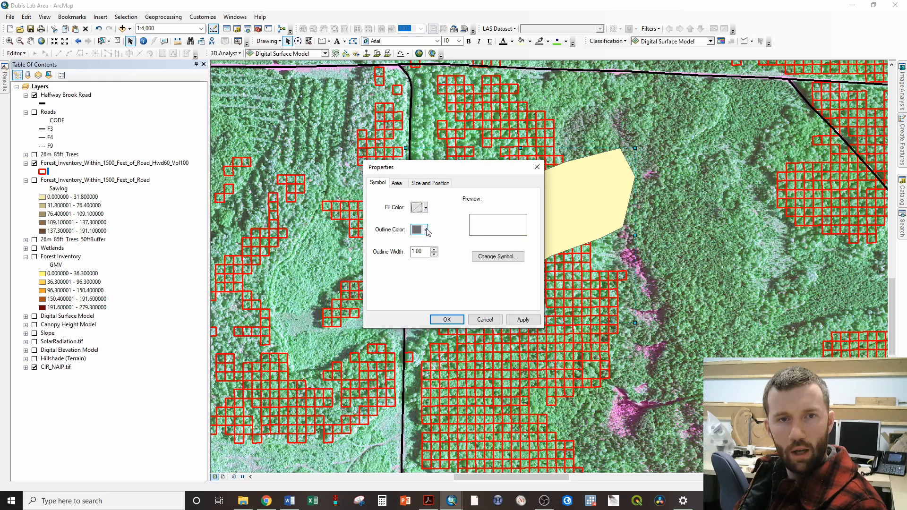
pyautogui.click(434, 249)
pyautogui.click(433, 249)
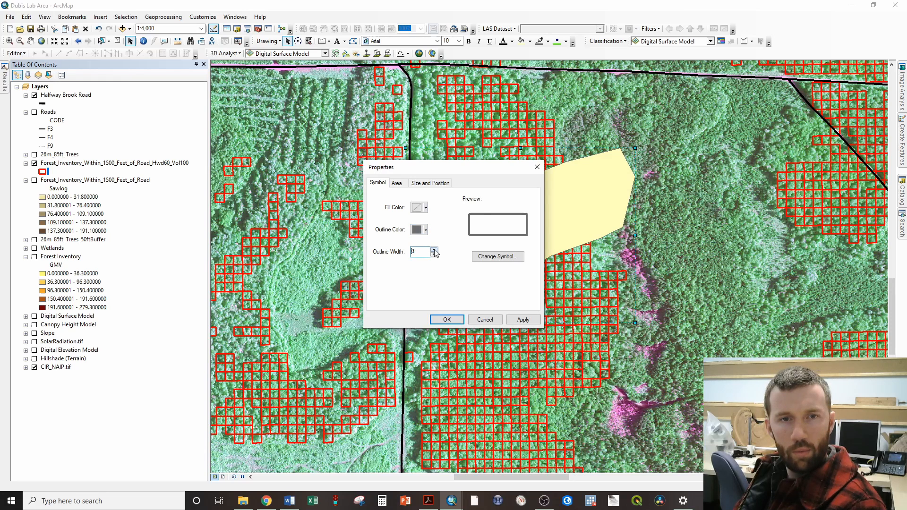
pyautogui.click(447, 320)
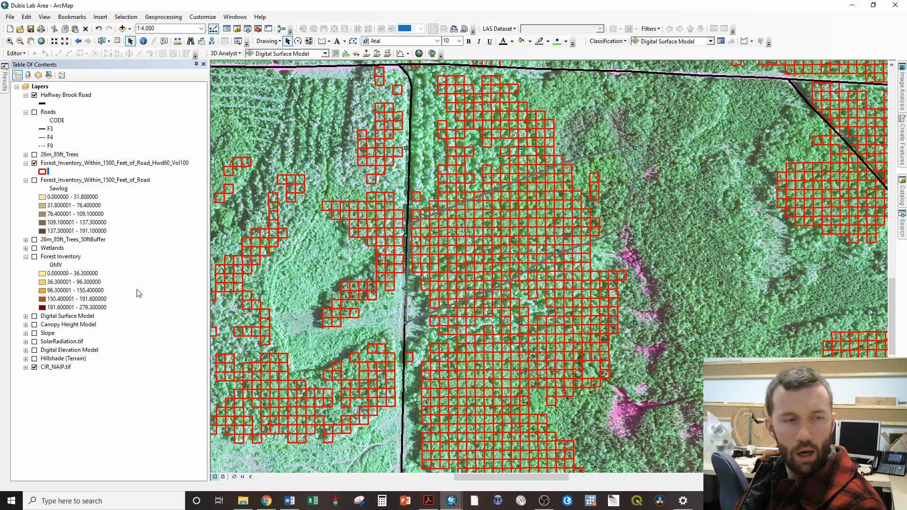
# Display the Forest Inventory layer beneath the harvest outline and make it the only selectable layer.
pyautogui.click(34, 257)
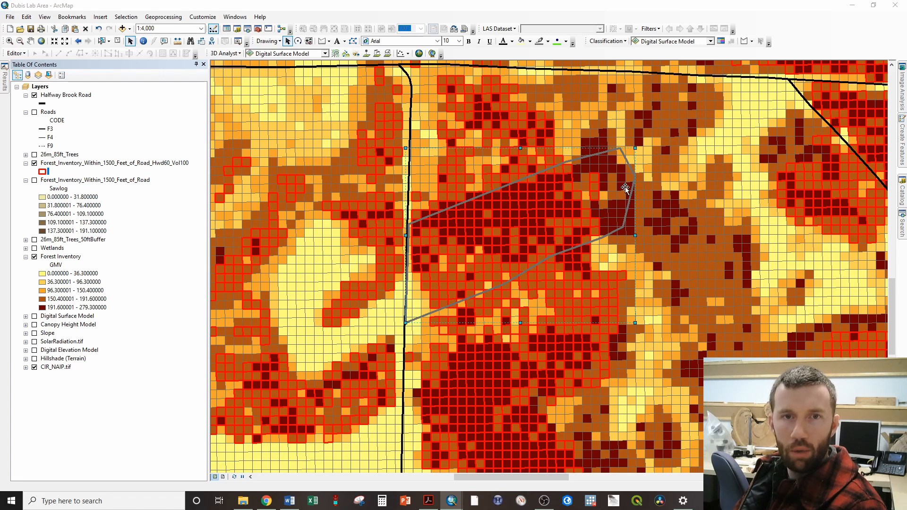
pyautogui.rightClick(53, 260)
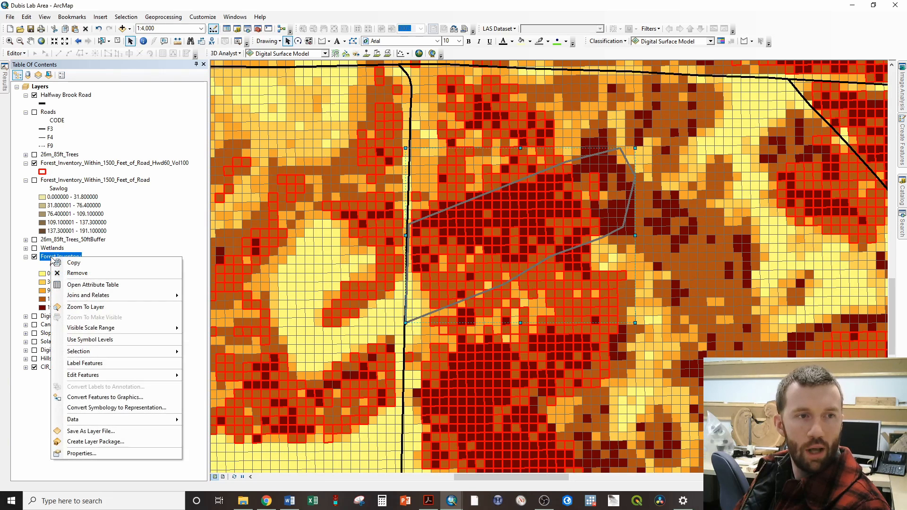
pyautogui.moveTo(107, 354)
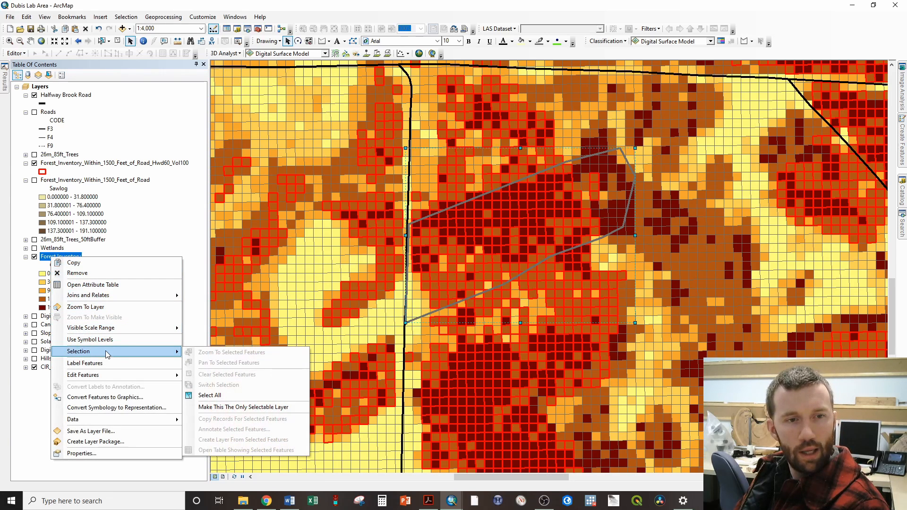
pyautogui.click(232, 407)
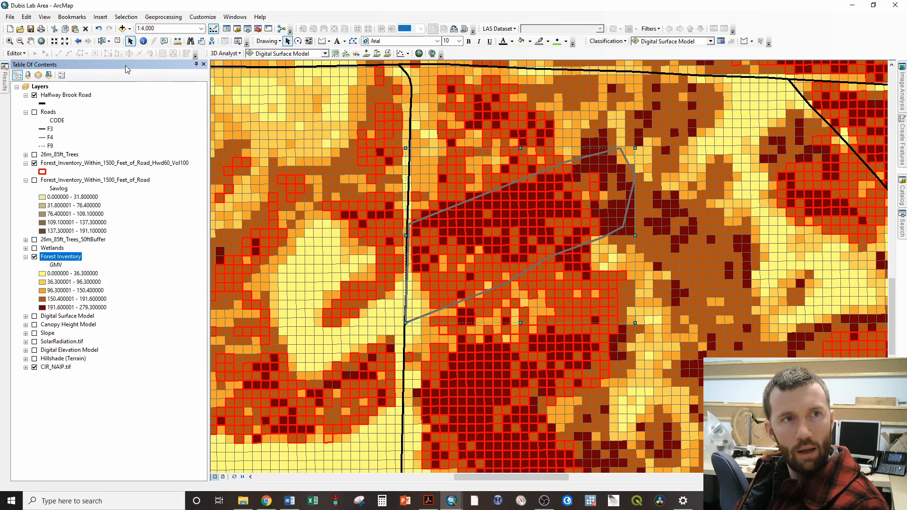
# Select the Forest Inventory cells inside and along the harvest polygon with Select by Lasso, following the dense high-volume cells.
pyautogui.click(109, 42)
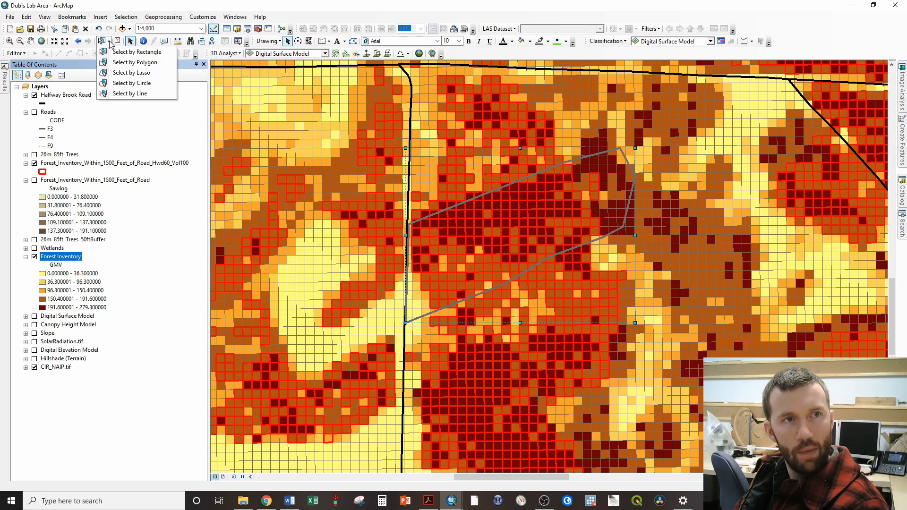
pyautogui.click(121, 73)
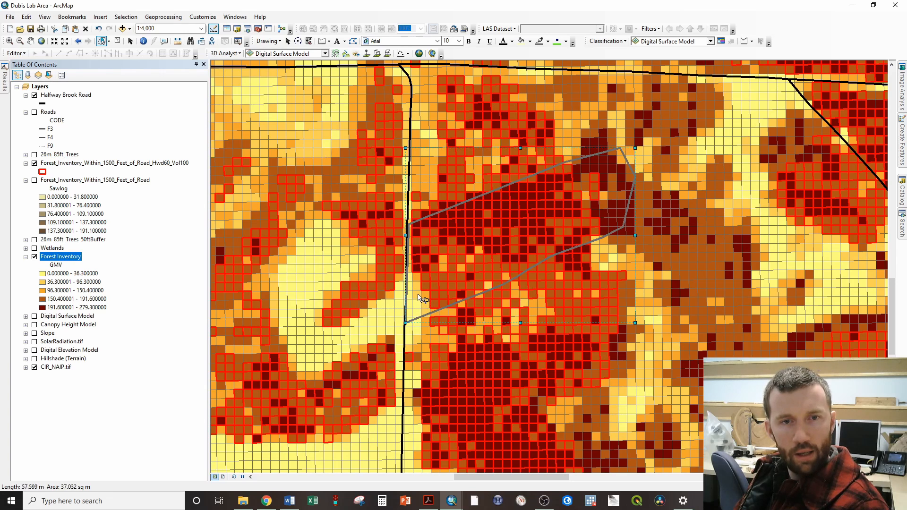
pyautogui.moveTo(416, 289)
pyautogui.mouseDown()
pyautogui.moveTo(419, 209)
pyautogui.moveTo(571, 160)
pyautogui.moveTo(603, 133)
pyautogui.moveTo(605, 149)
pyautogui.moveTo(630, 173)
pyautogui.moveTo(628, 223)
pyautogui.moveTo(585, 248)
pyautogui.moveTo(584, 272)
pyautogui.moveTo(542, 262)
pyautogui.moveTo(505, 282)
pyautogui.mouseUp()
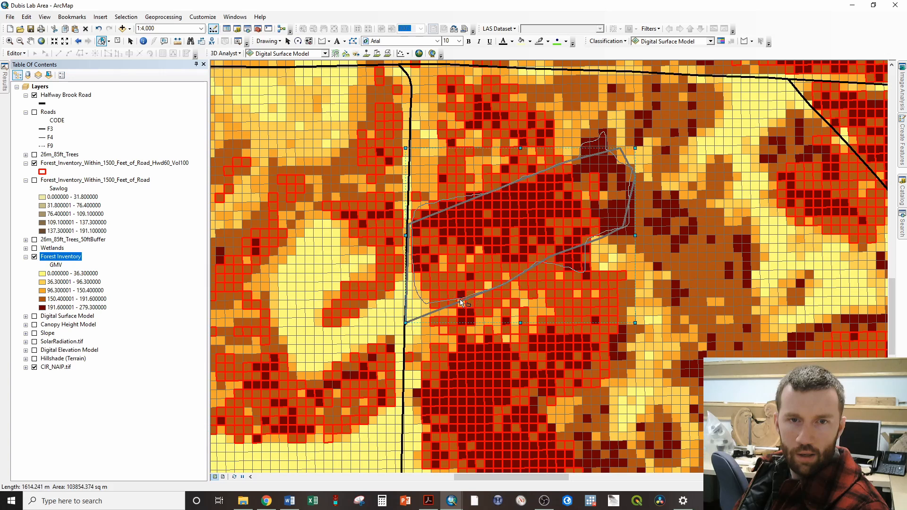
pyautogui.moveTo(442, 302); pyautogui.dragTo(441, 302)
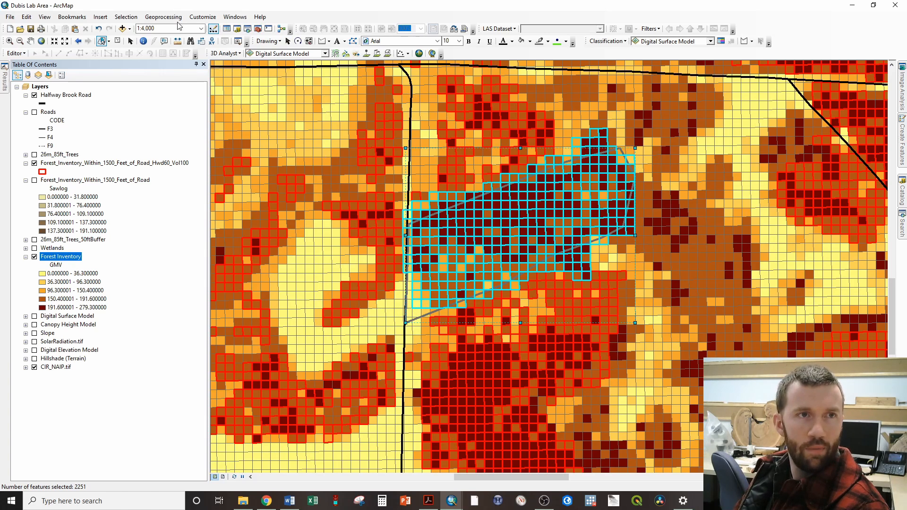
# Set the interactive selection method to Remove From Current Selection and deselect stray cells at the northeast edge and southwest corner of the harvest selection.
pyautogui.click(125, 17)
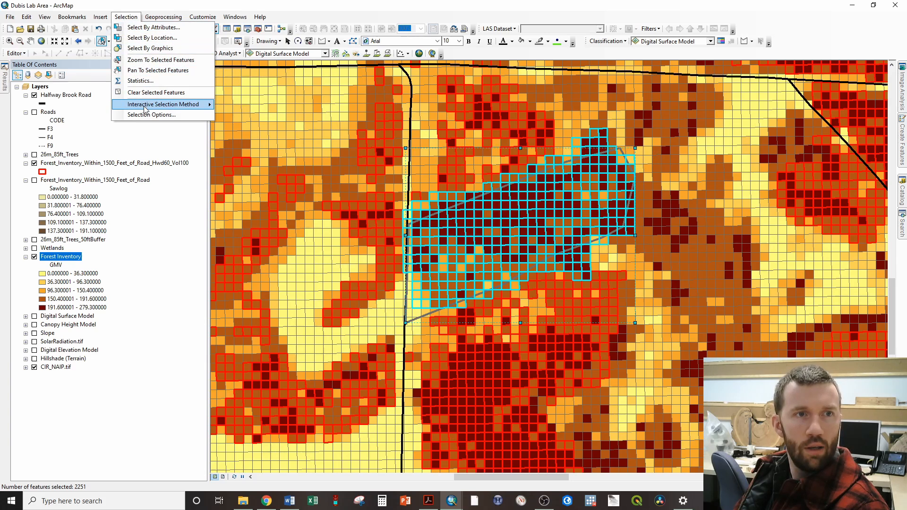
pyautogui.moveTo(145, 109)
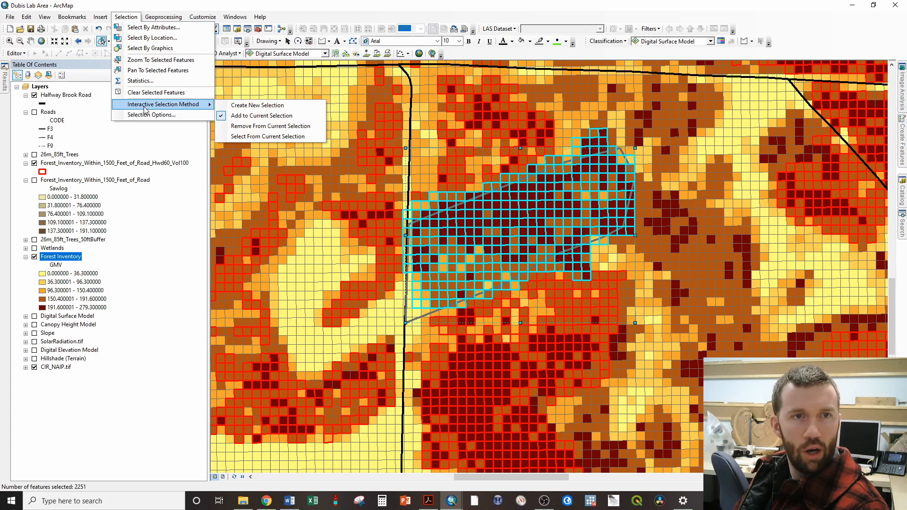
pyautogui.click(253, 127)
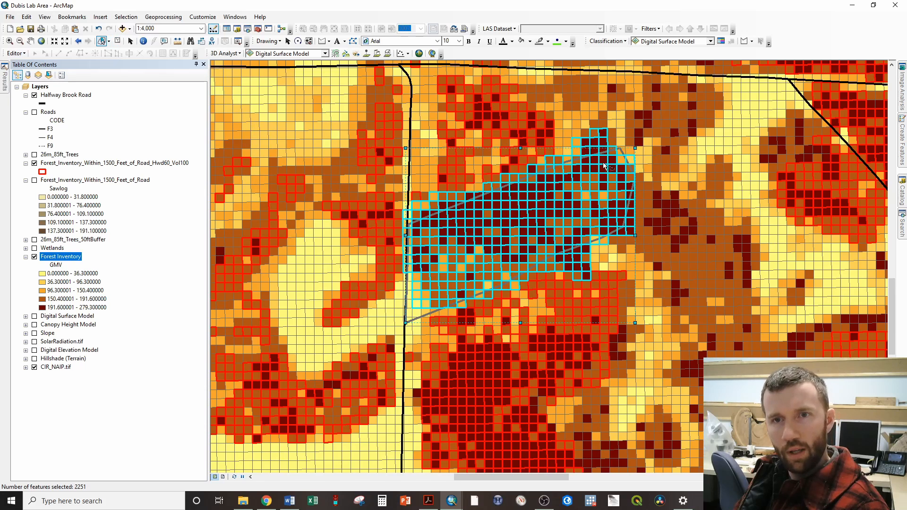
pyautogui.click(644, 165)
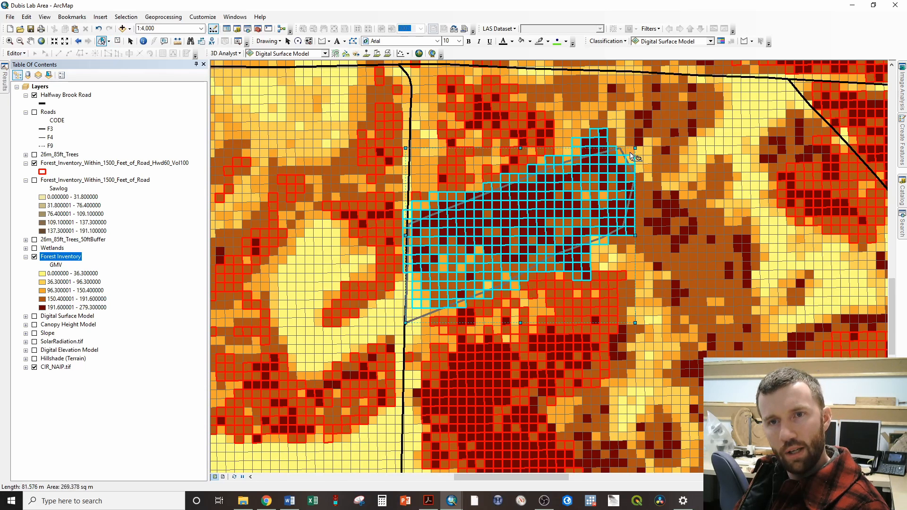
pyautogui.doubleClick(671, 198)
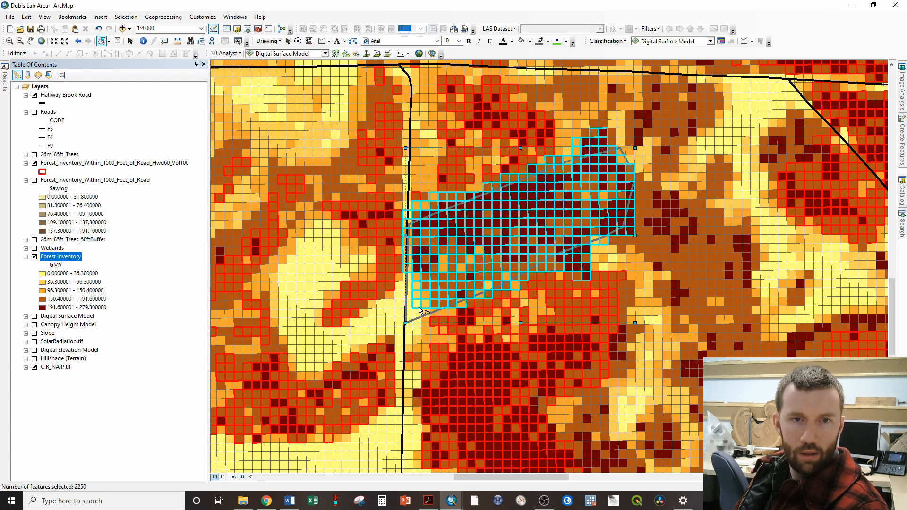
pyautogui.keyDown('ctrl'); pyautogui.click(409, 308); pyautogui.keyUp('ctrl')
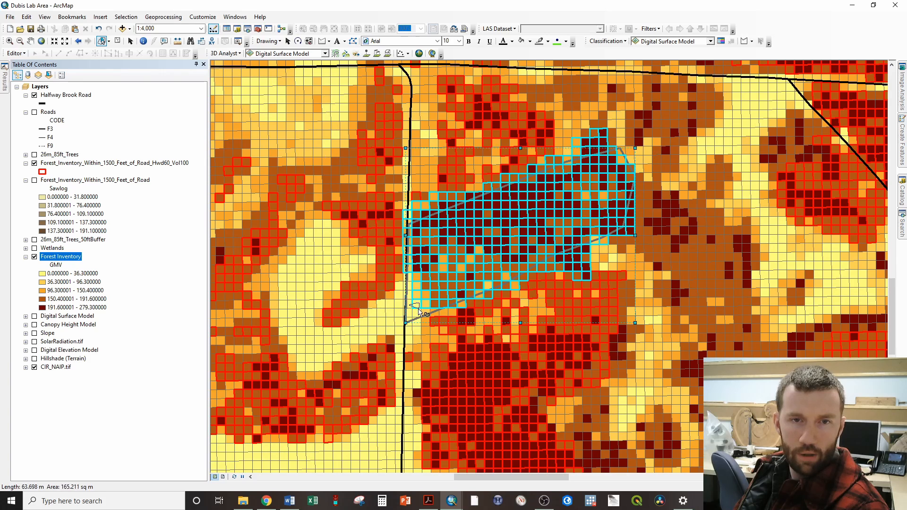
pyautogui.keyDown('ctrl'); pyautogui.doubleClick(420, 309); pyautogui.keyUp('ctrl')
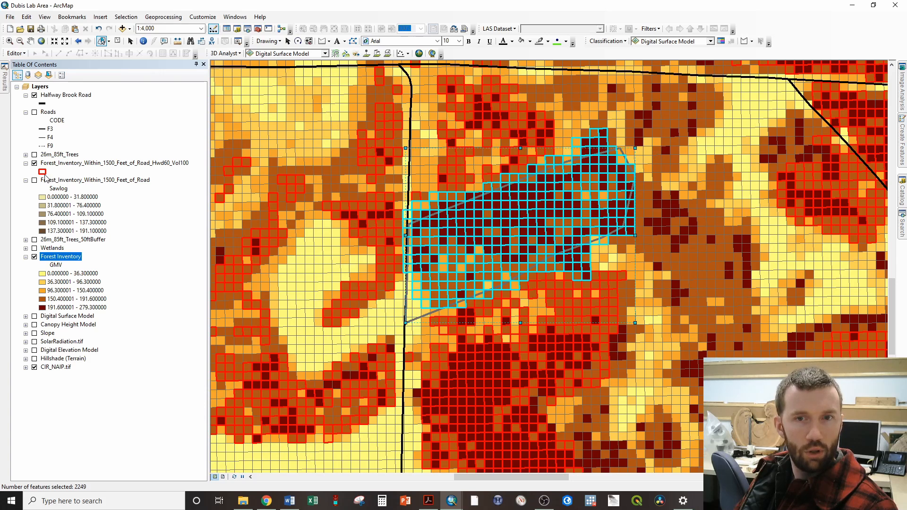
# Symbolize the Hwd60_Vol100 layer with a solid black fill.
pyautogui.click(42, 171)
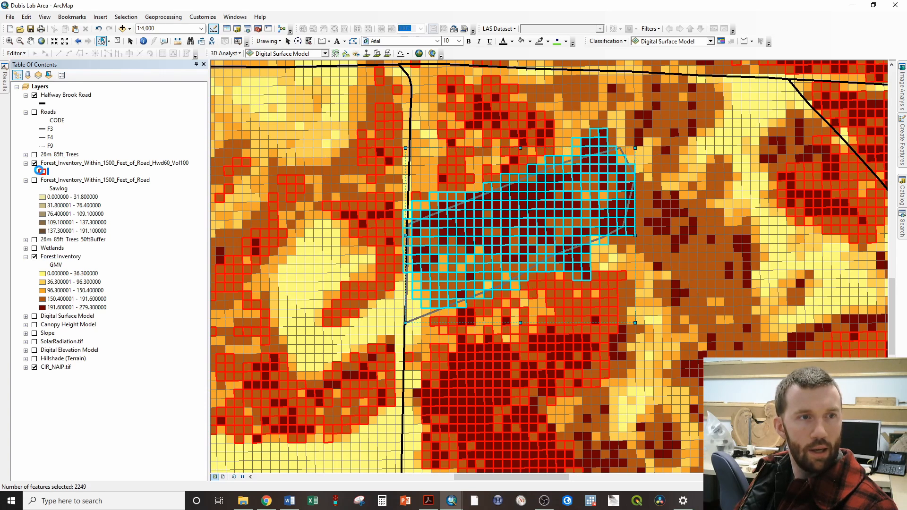
pyautogui.doubleClick(148, 169)
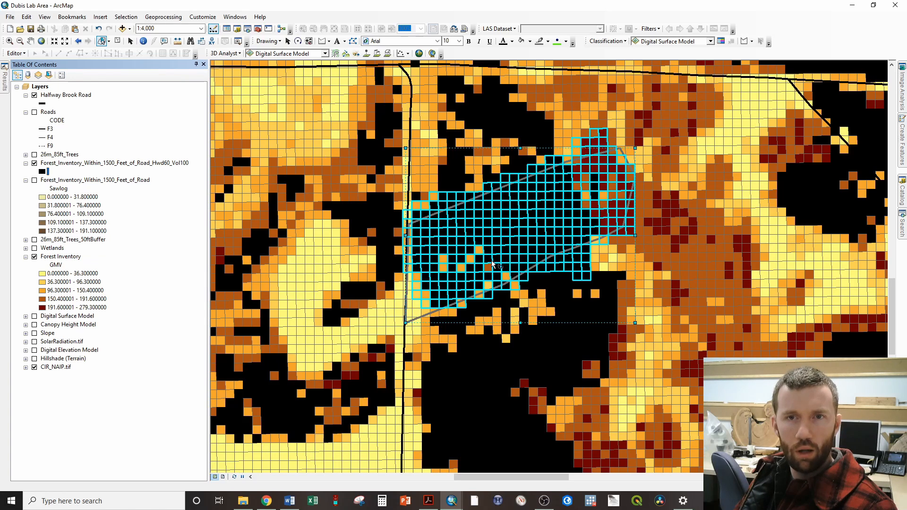
# Set the Measure tool's distance units to feet and measure from the road to the upper-right part of the selected harvest area.
pyautogui.click(177, 41)
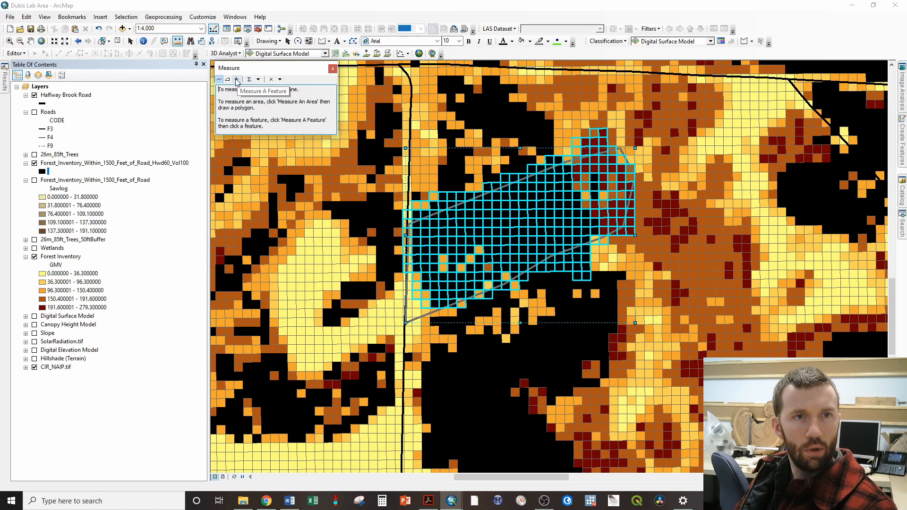
pyautogui.click(257, 79)
pyautogui.moveTo(273, 91)
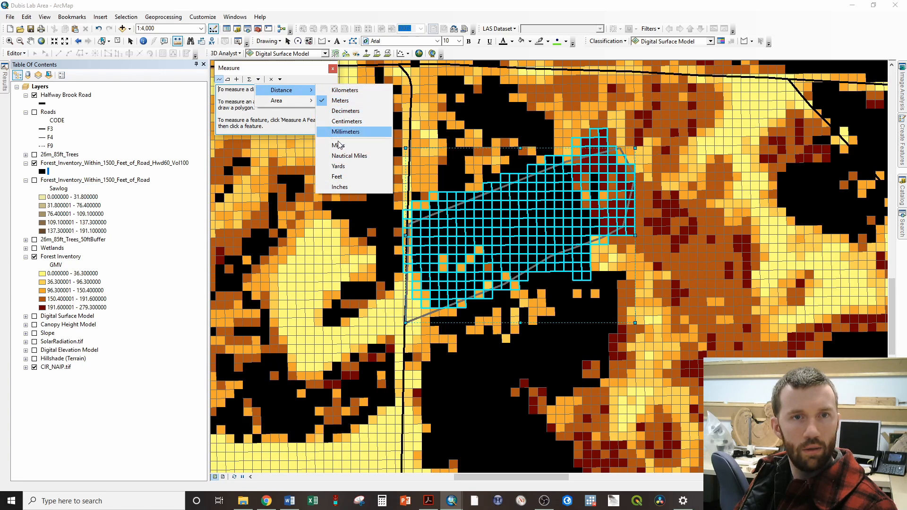
pyautogui.click(341, 176)
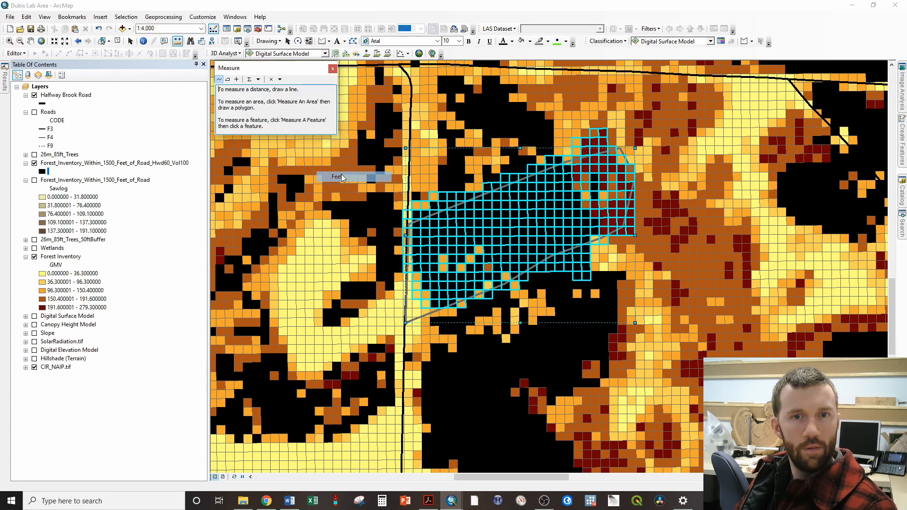
pyautogui.click(406, 274)
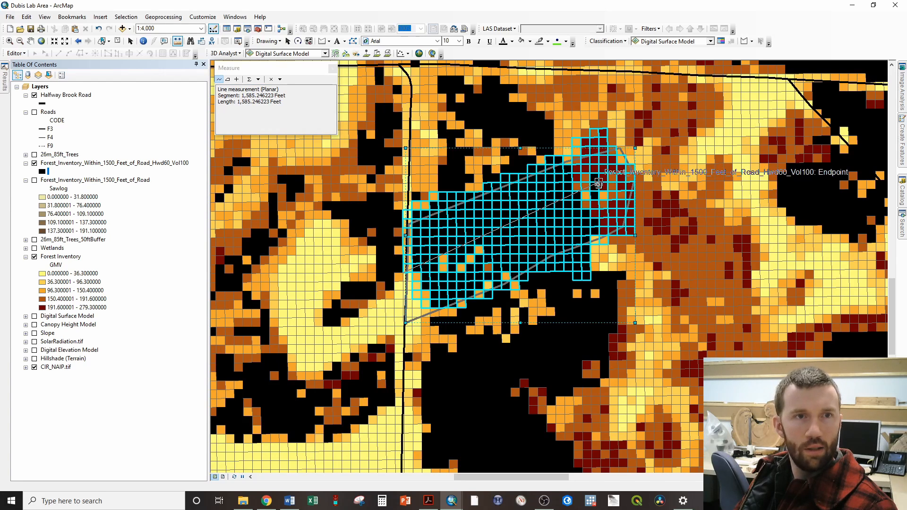
pyautogui.doubleClick(598, 184)
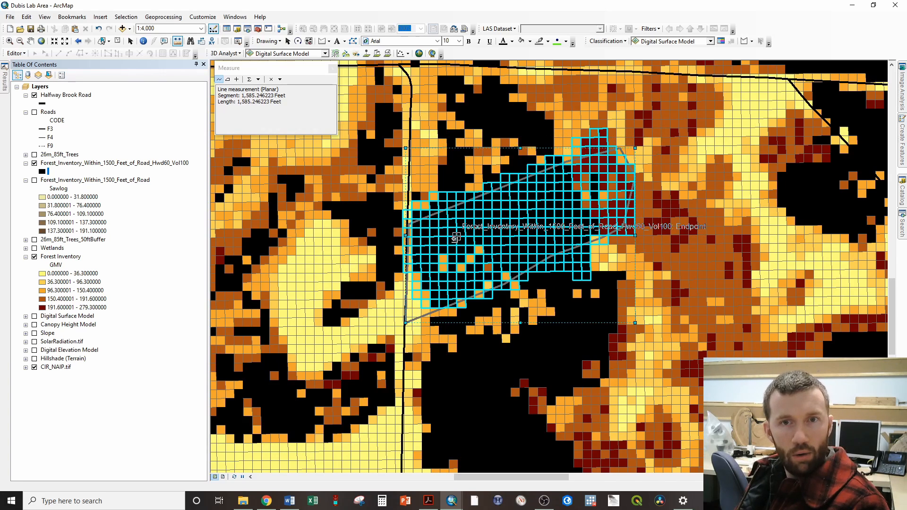
# Set the interactive selection method to Add to Current Selection.
pyautogui.click(125, 16)
pyautogui.moveTo(150, 105)
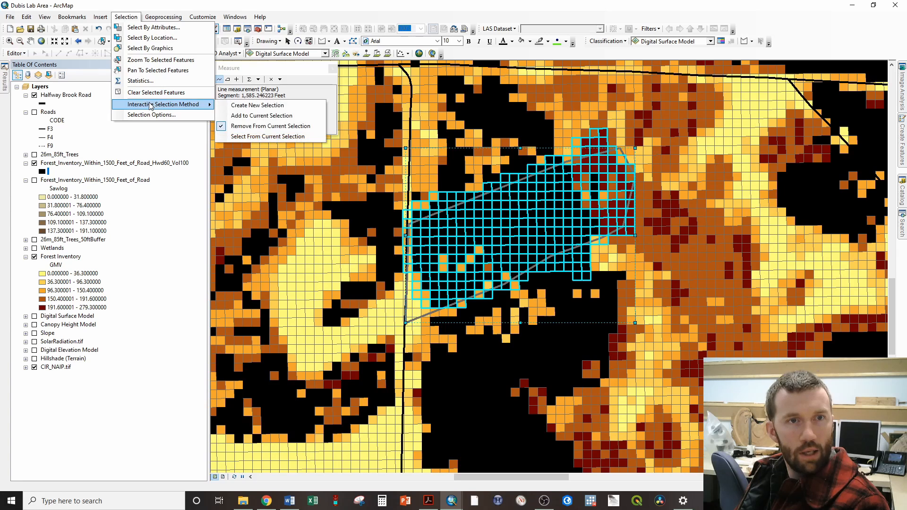
pyautogui.click(249, 117)
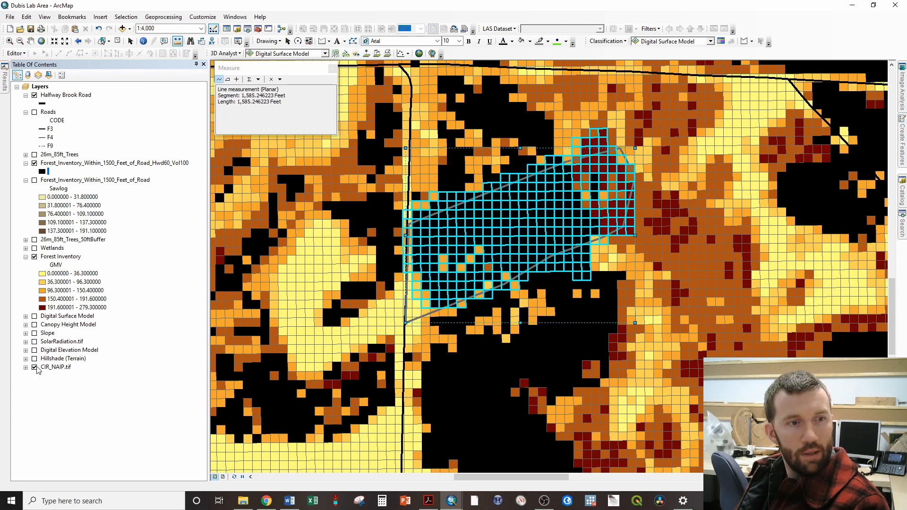
# Check the black Hwd60_Vol100 cells without Forest Inventory, hide the CIR_NAIP.tif imagery, and redisplay the Forest Inventory layer.
pyautogui.click(34, 256)
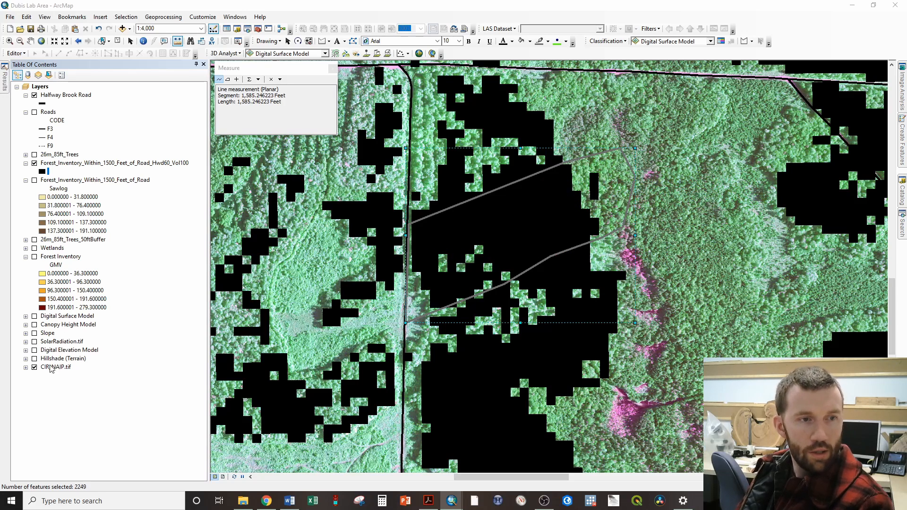
pyautogui.click(34, 367)
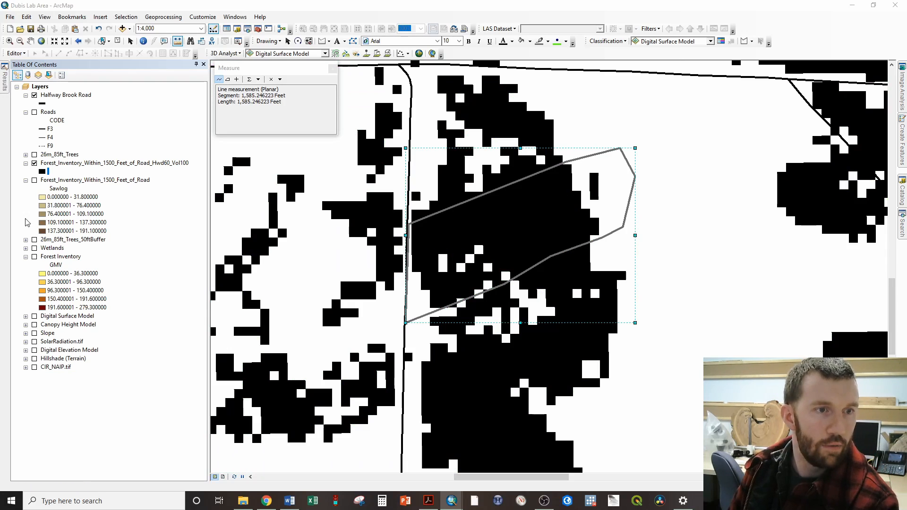
pyautogui.click(34, 257)
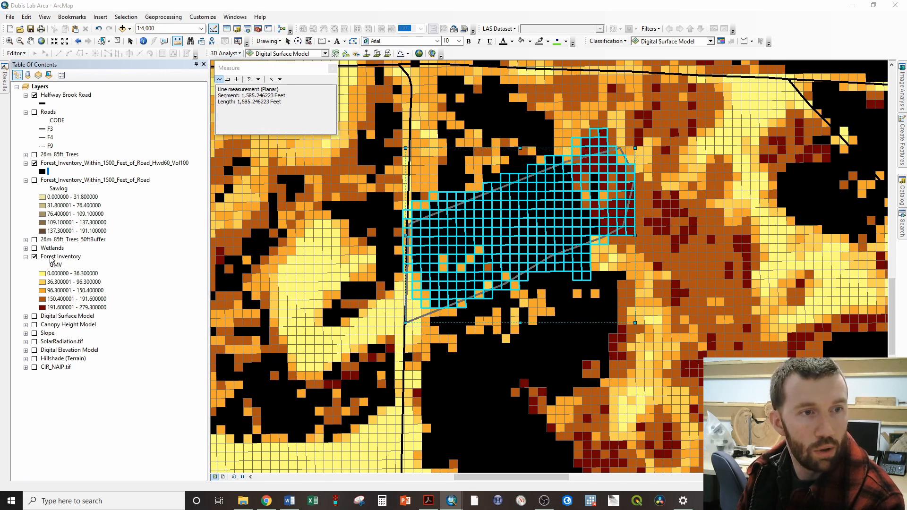
# Export the selected Forest Inventory cells to a shapefile named Operational Block in C:\GIS_NT\Discard and add it to the map.
pyautogui.rightClick(52, 258)
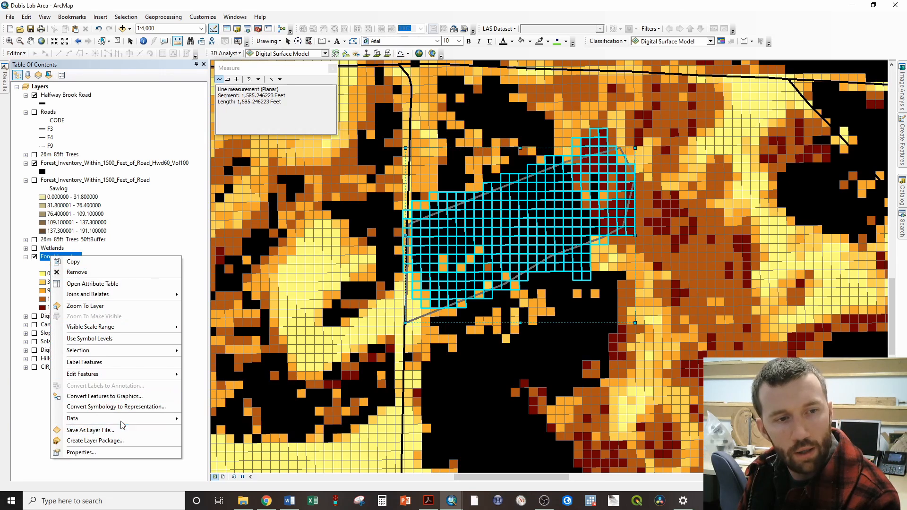
pyautogui.moveTo(123, 420)
pyautogui.click(213, 430)
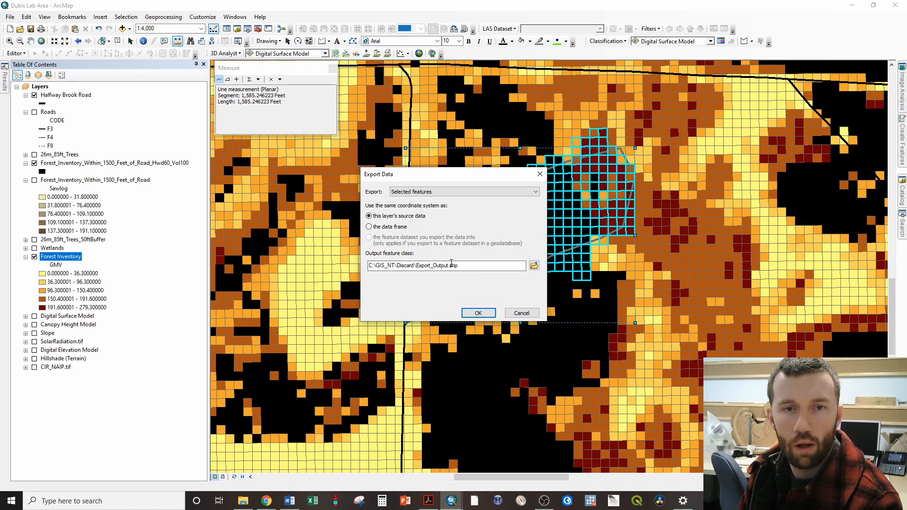
pyautogui.moveTo(417, 265); pyautogui.dragTo(442, 266)
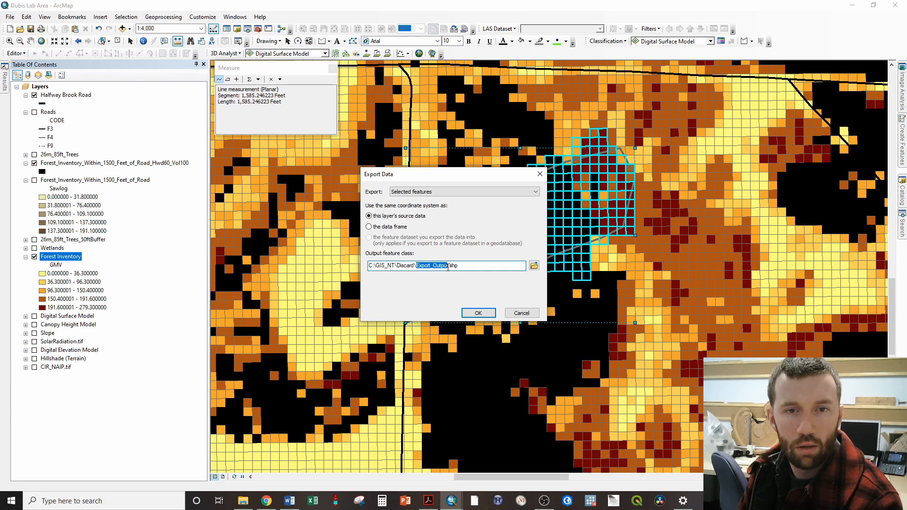
pyautogui.press('BackSpace')
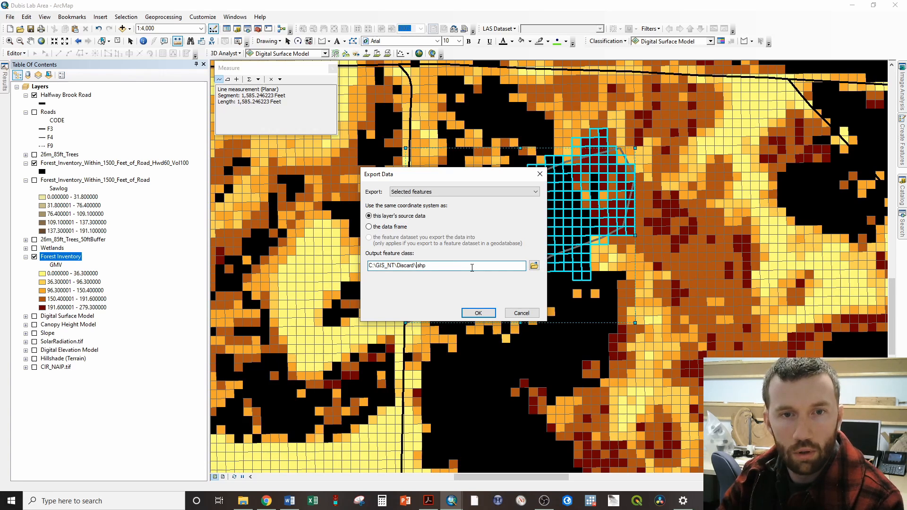
pyautogui.write('Operational Block')
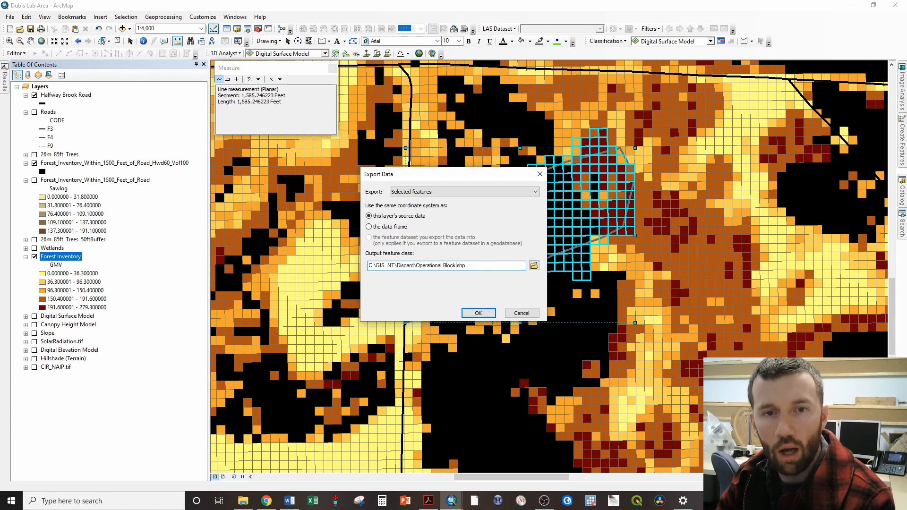
pyautogui.press('Return')
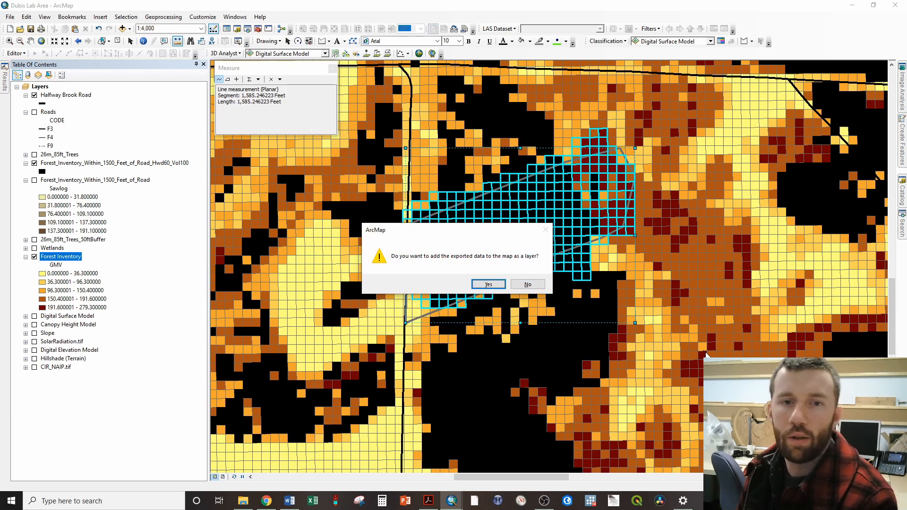
pyautogui.click(488, 284)
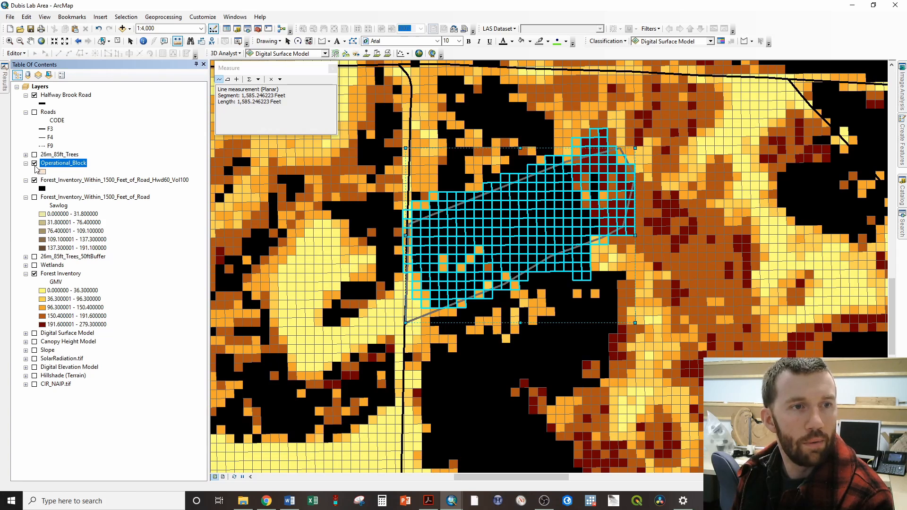
# Hide the Forest Inventory and Hwd60_Vol100 layers and delete the drawn harvest-area polygon graphic.
pyautogui.click(34, 273)
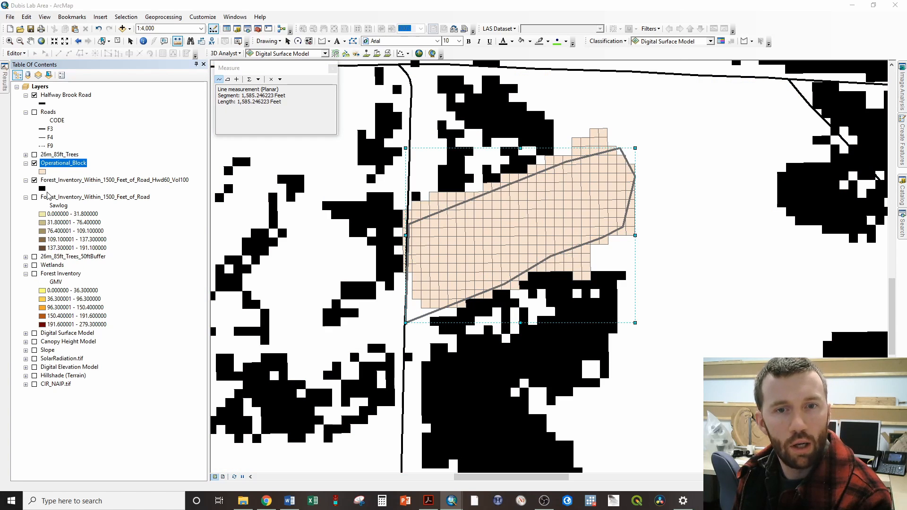
pyautogui.click(34, 180)
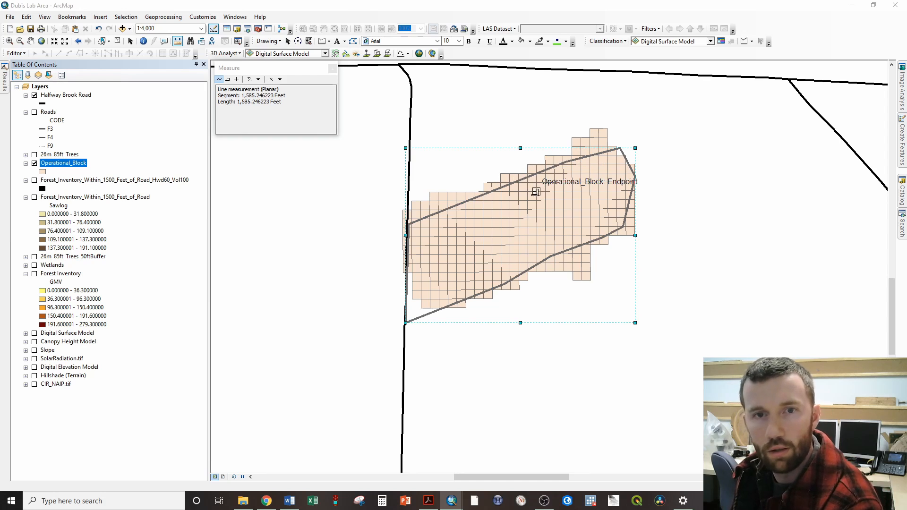
pyautogui.click(288, 42)
pyautogui.press('Delete')
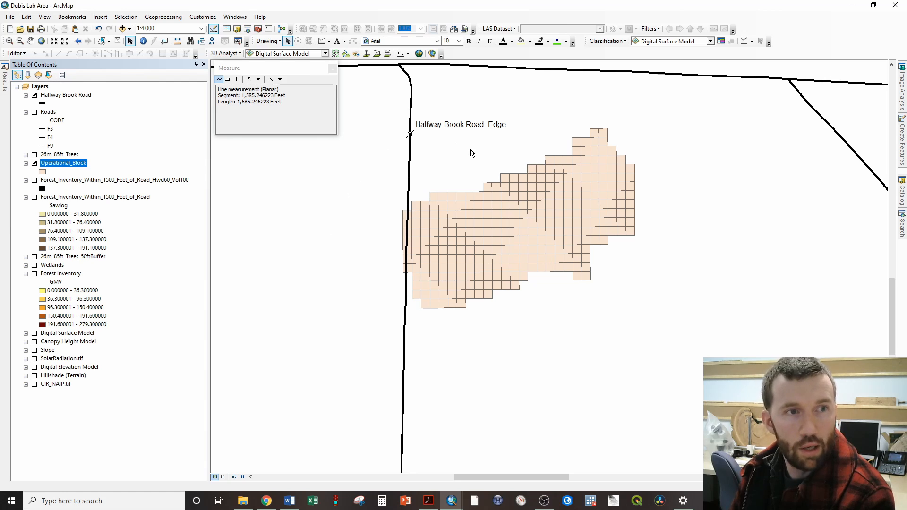
# Review the fields in the Operational_Block attribute table and close the table.
pyautogui.rightClick(70, 165)
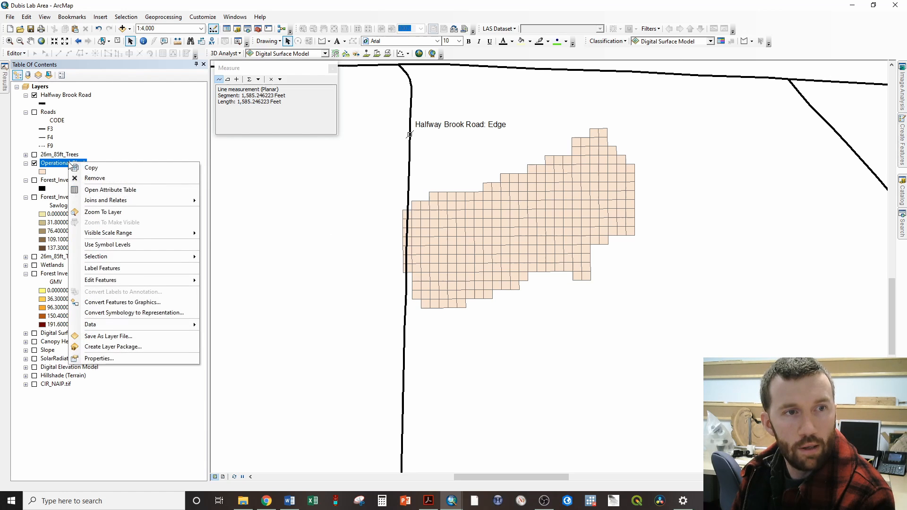
pyautogui.click(100, 192)
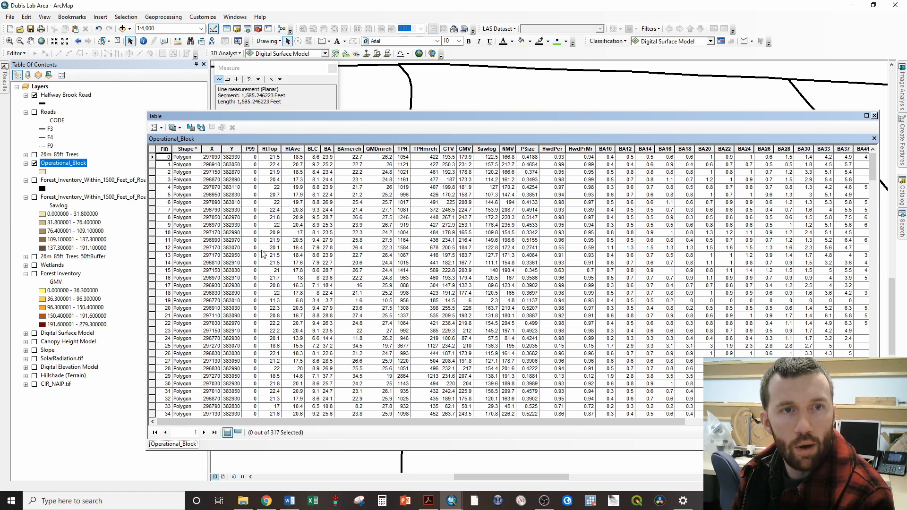
pyautogui.moveTo(384, 116); pyautogui.dragTo(337, 70)
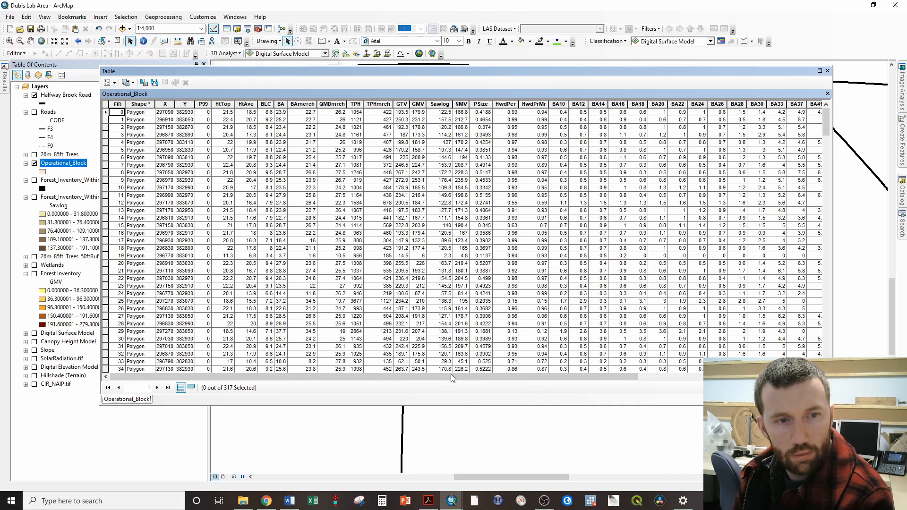
pyautogui.click(114, 84)
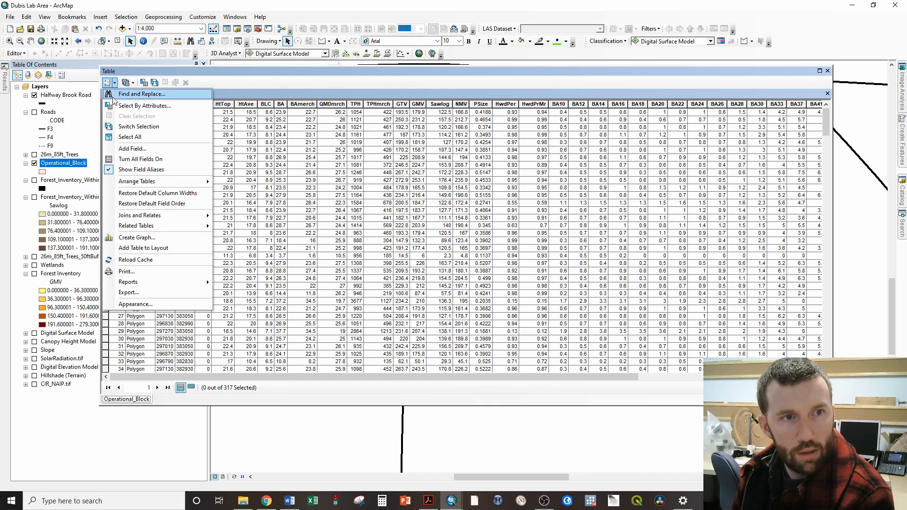
pyautogui.click(828, 73)
pyautogui.click(827, 71)
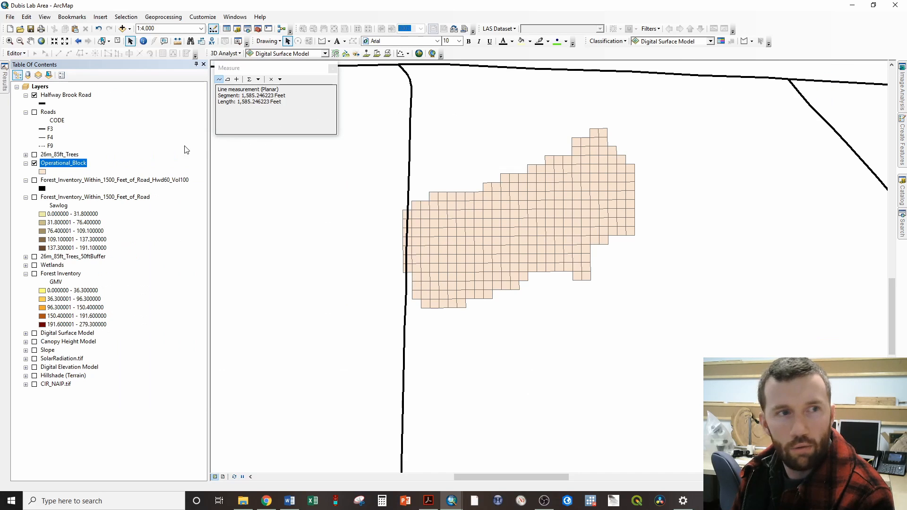
# Limit the visible fields of the Operational_Block layer to FID, Sawlog and HwdPer.
pyautogui.rightClick(84, 163)
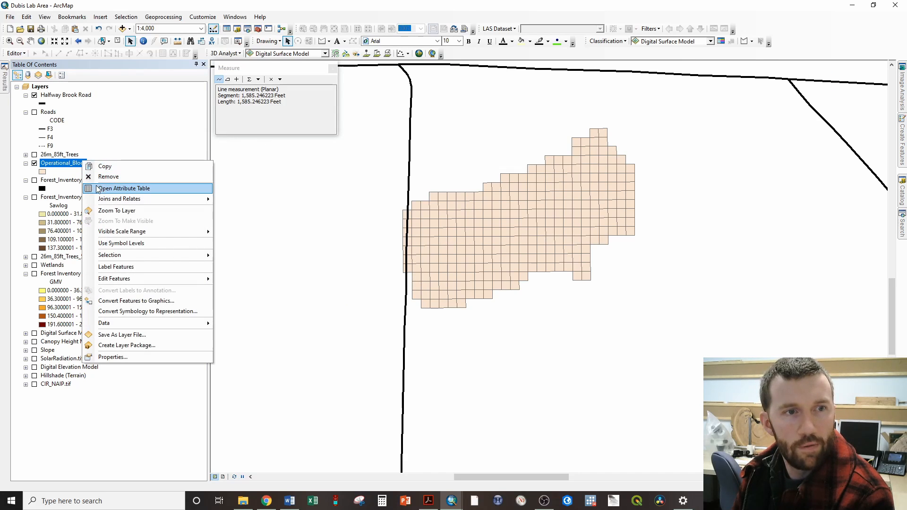
pyautogui.click(135, 357)
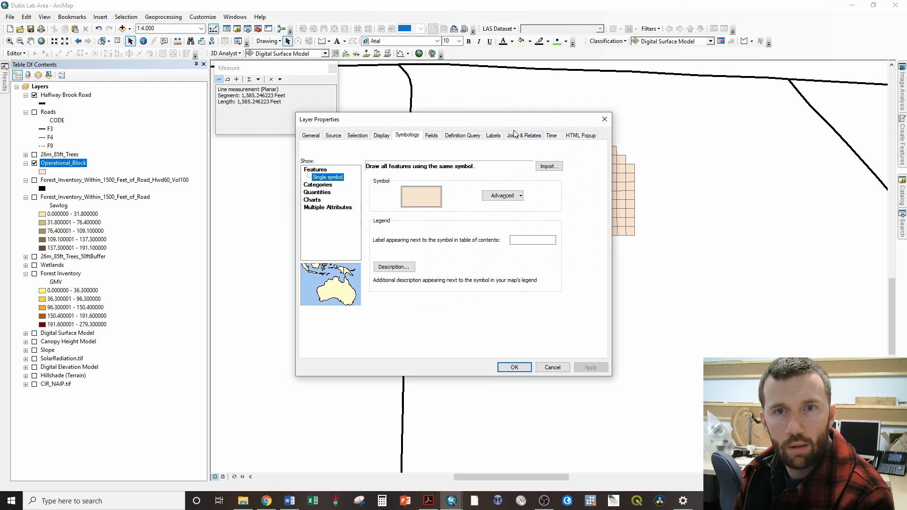
pyautogui.click(431, 135)
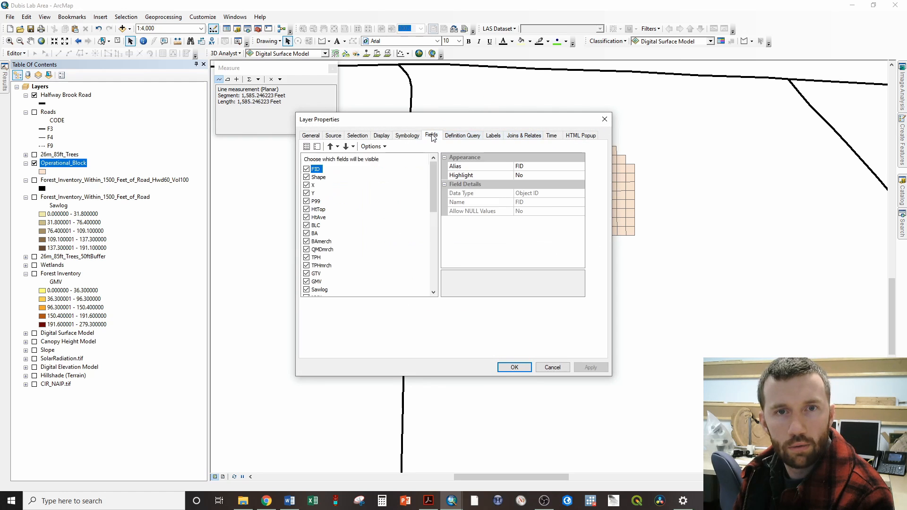
pyautogui.click(316, 146)
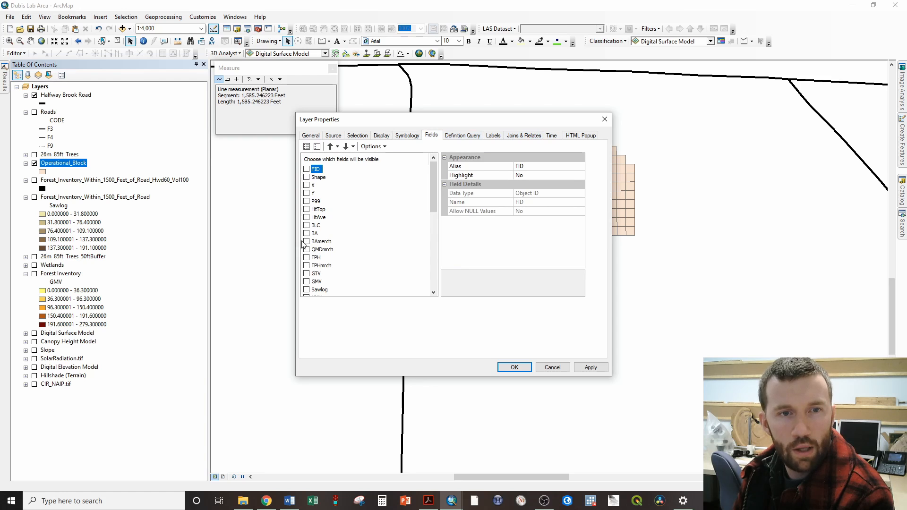
pyautogui.scroll(-1, 308, 271)
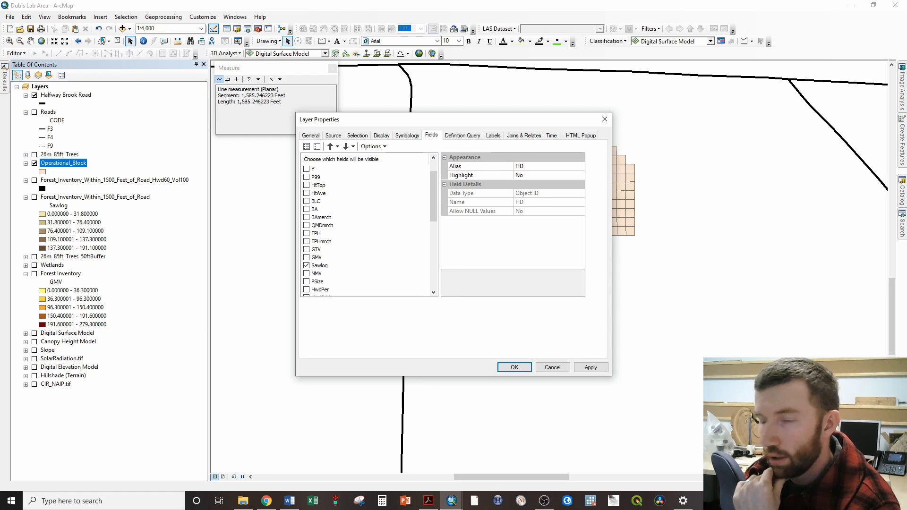
pyautogui.scroll(1, 330, 189)
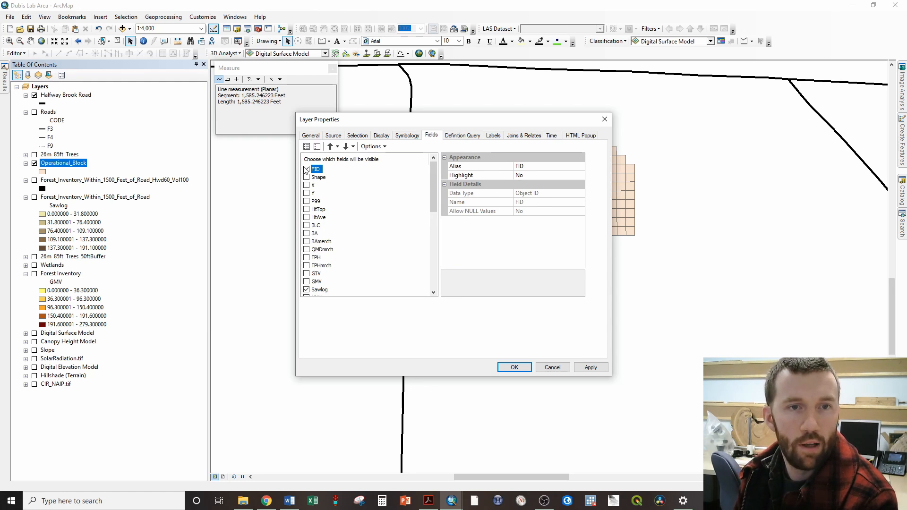
pyautogui.scroll(-1, 329, 262)
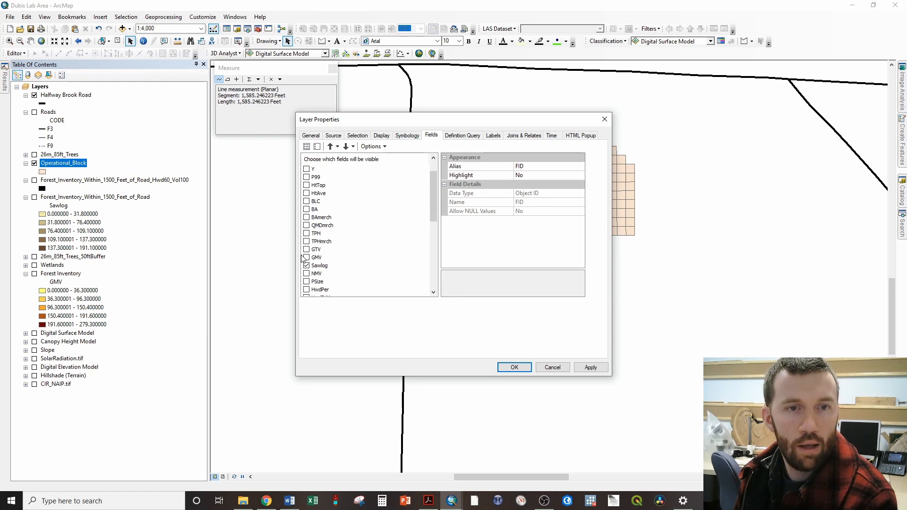
pyautogui.scroll(-1, 333, 279)
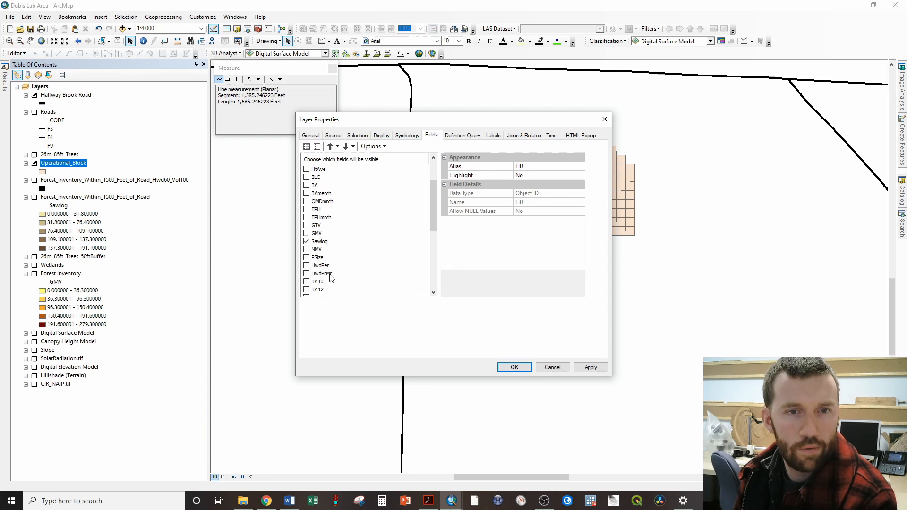
pyautogui.click(306, 265)
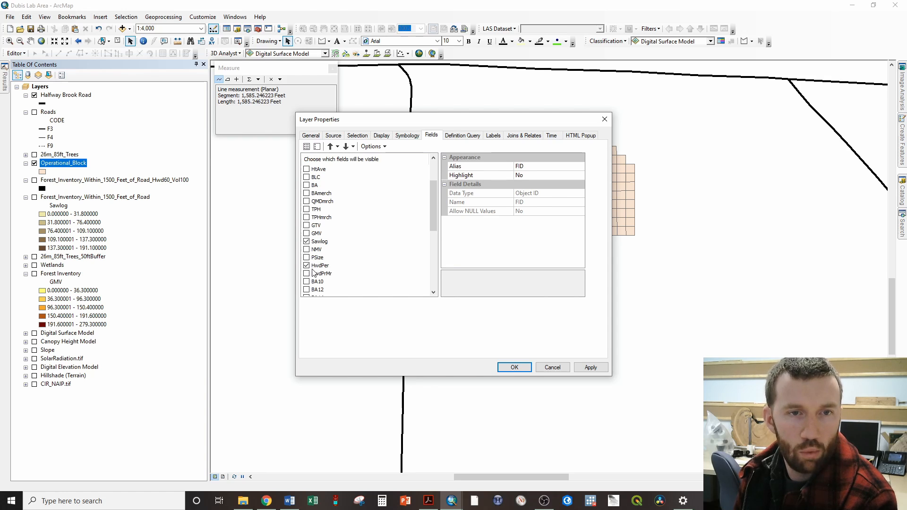
pyautogui.click(513, 367)
# Browse the Operational_Block attribute table, locate the cell with FID 115 on the map, and clear its selection.
pyautogui.rightClick(48, 165)
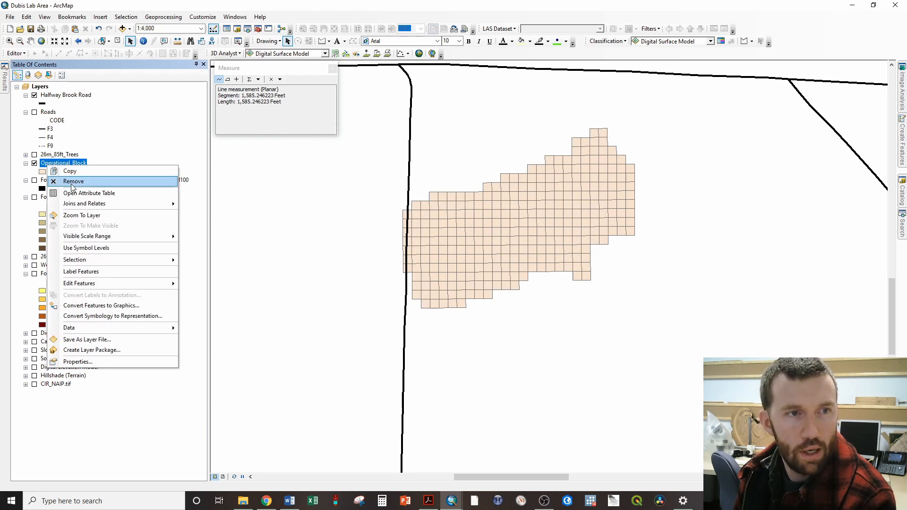
pyautogui.click(75, 193)
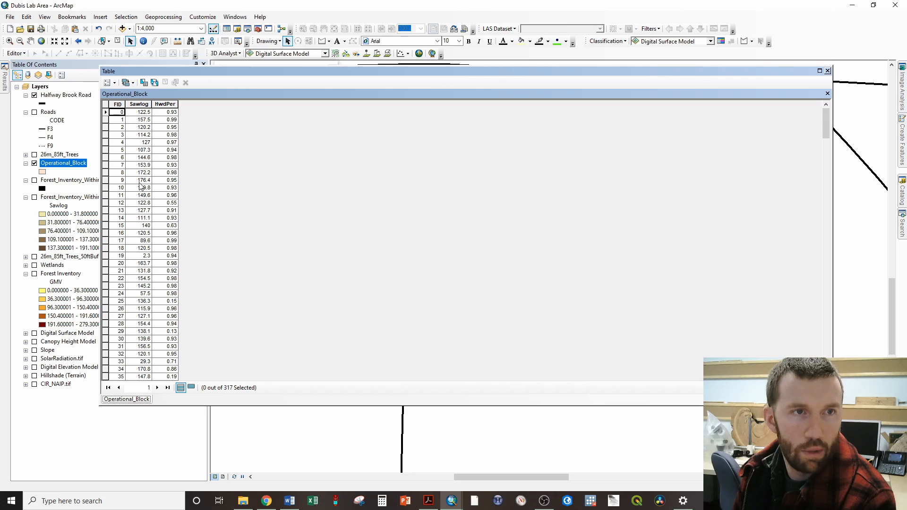
pyautogui.scroll(-20, 135, 115)
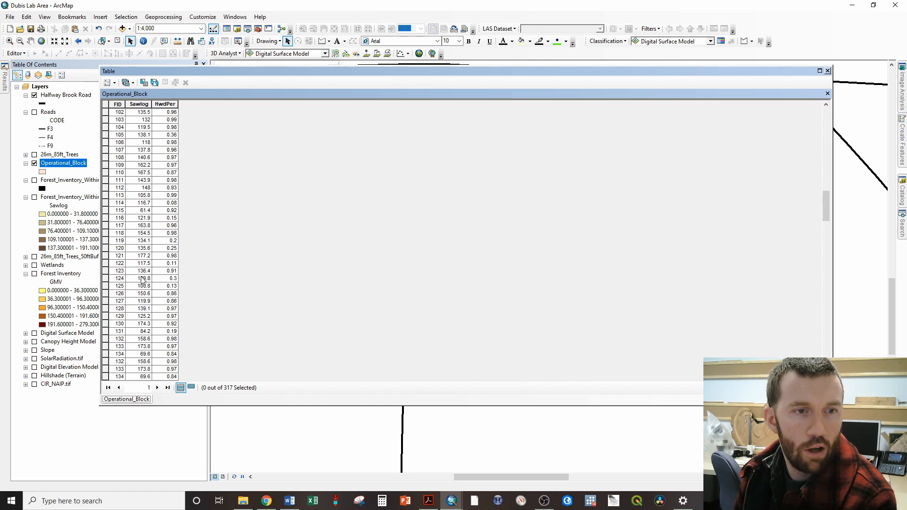
pyautogui.scroll(3, 138, 203)
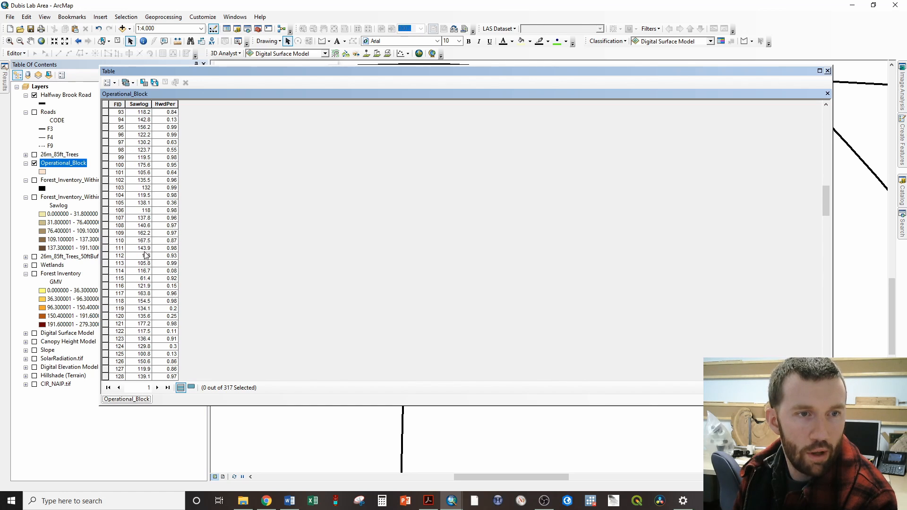
pyautogui.click(107, 279)
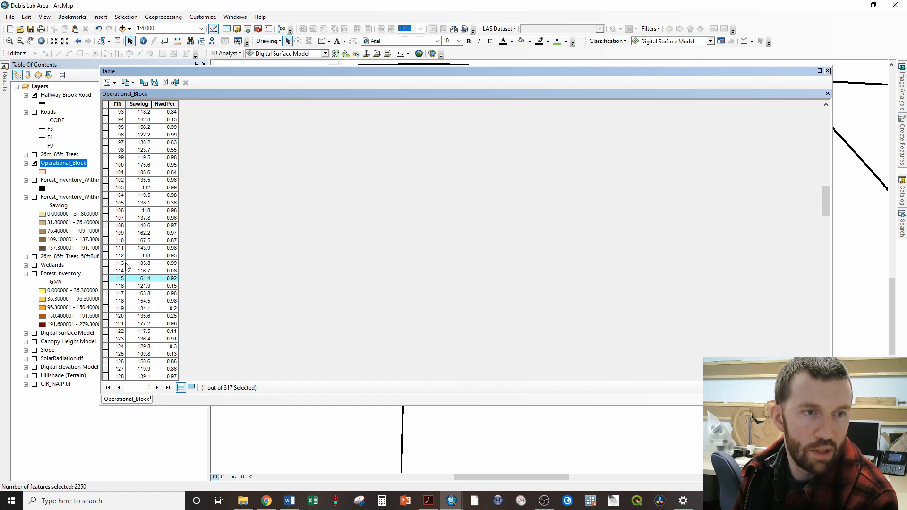
pyautogui.moveTo(309, 73); pyautogui.dragTo(581, 324)
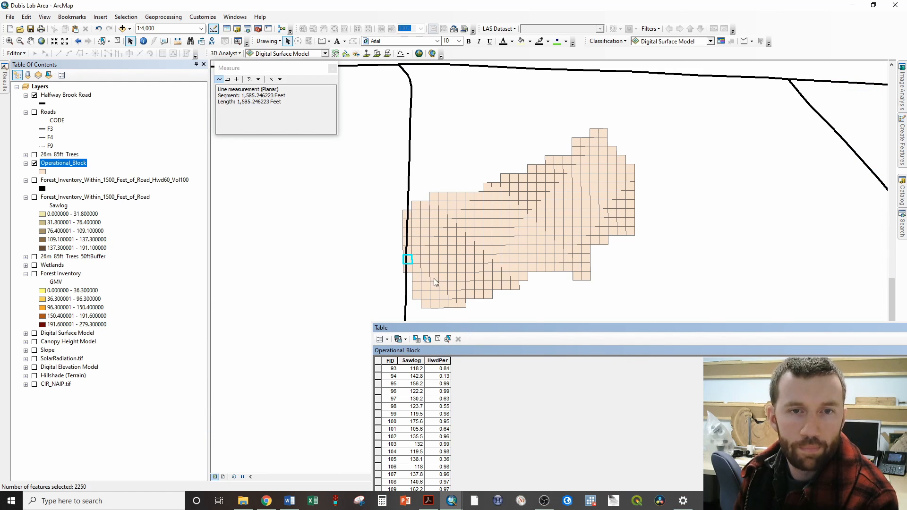
pyautogui.moveTo(425, 327); pyautogui.dragTo(184, 49)
pyautogui.click(122, 58)
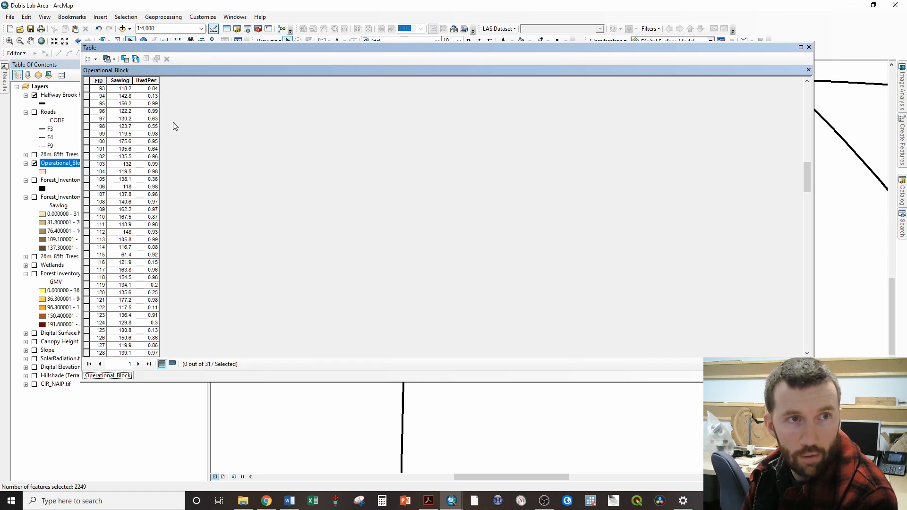
# Add a field named MBF of type Double to the Operational_Block attribute table.
pyautogui.click(95, 59)
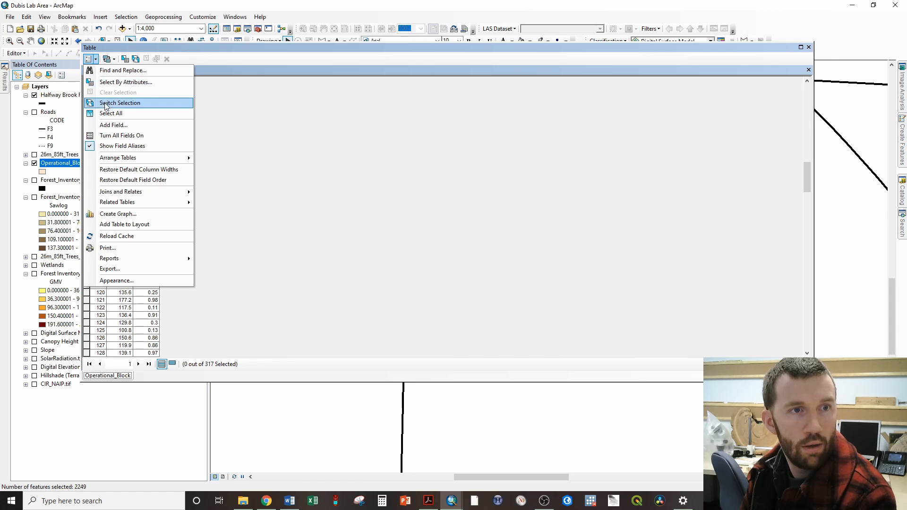
pyautogui.click(113, 125)
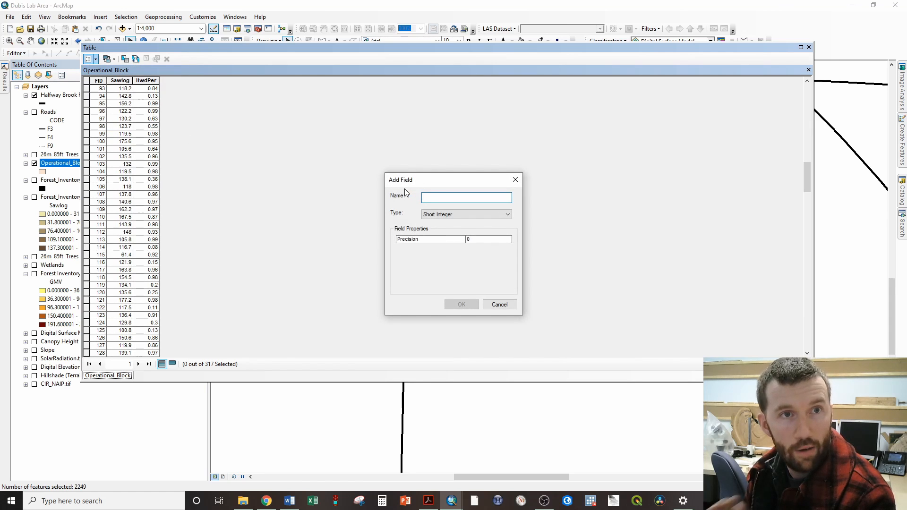
pyautogui.click(446, 217)
pyautogui.click(442, 241)
pyautogui.click(442, 196)
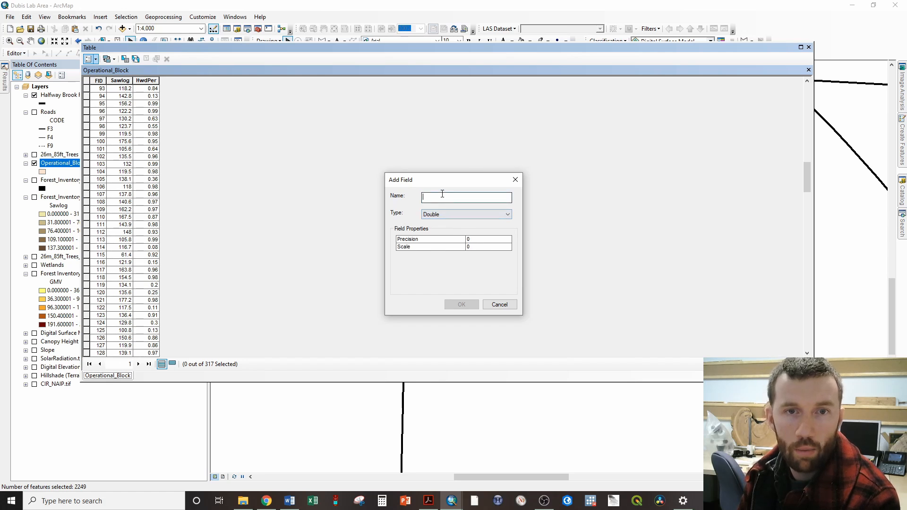
pyautogui.write('MBF')
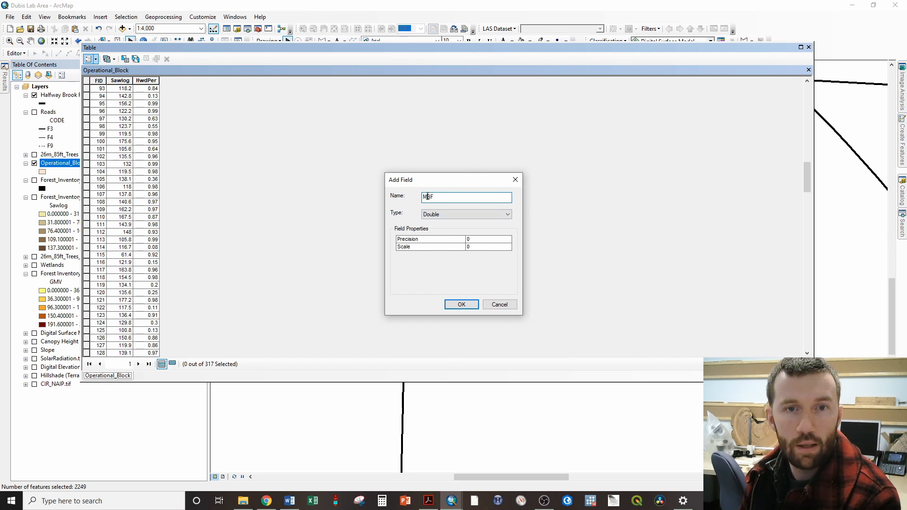
pyautogui.click(461, 304)
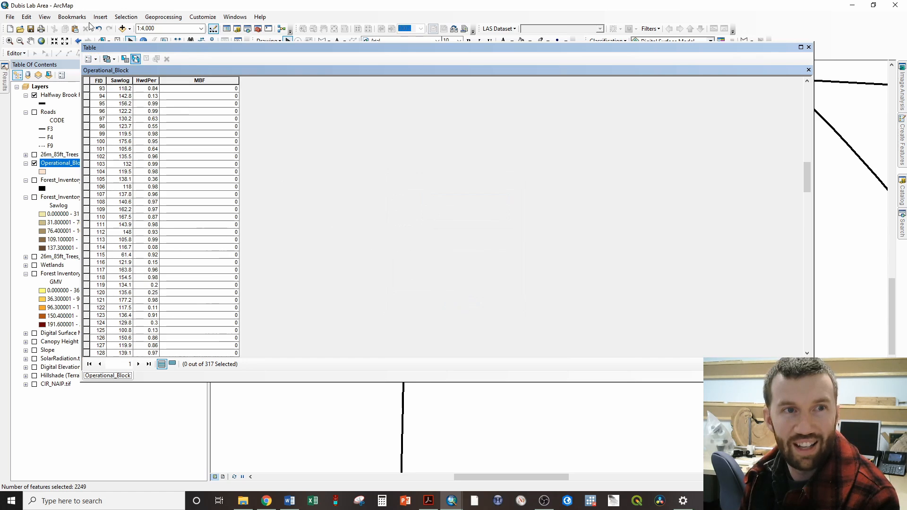
# Add a field named Stumpage of type Double to the Operational_Block attribute table.
pyautogui.click(92, 59)
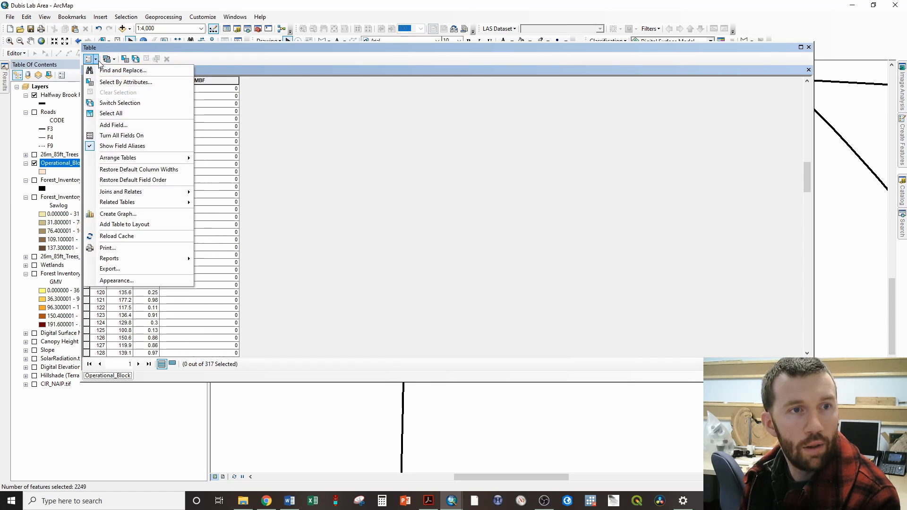
pyautogui.click(118, 124)
pyautogui.click(447, 214)
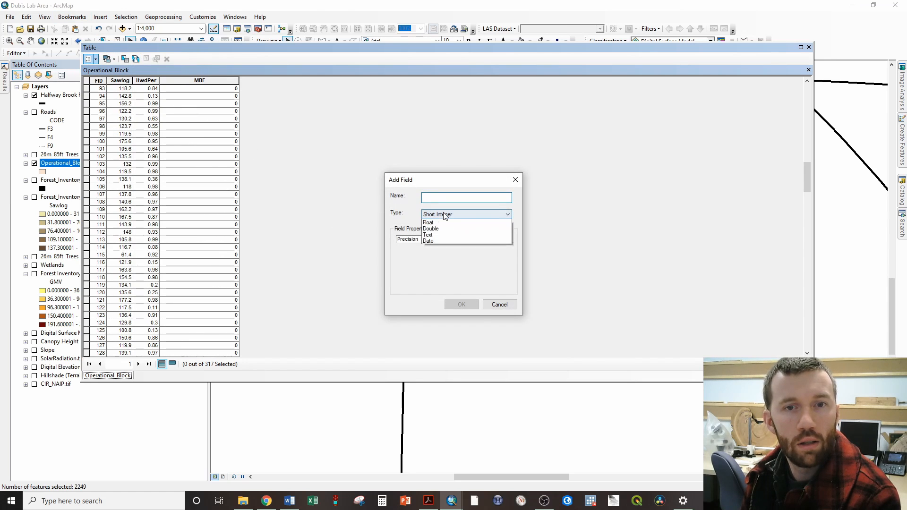
pyautogui.click(447, 242)
pyautogui.click(454, 198)
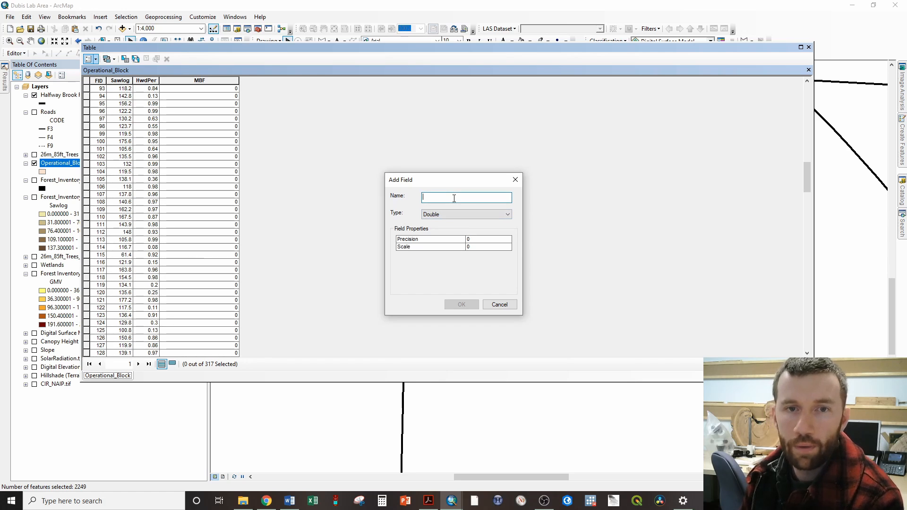
pyautogui.write('Stumpage')
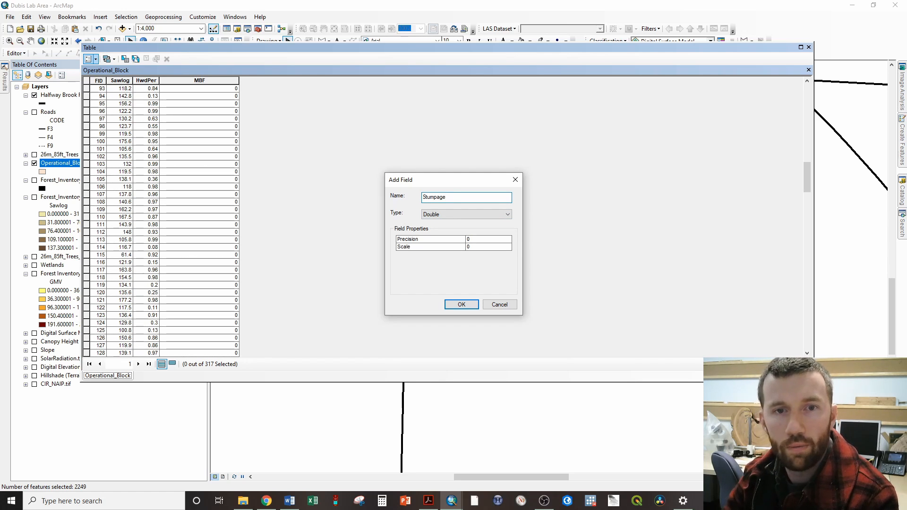
pyautogui.press('Return')
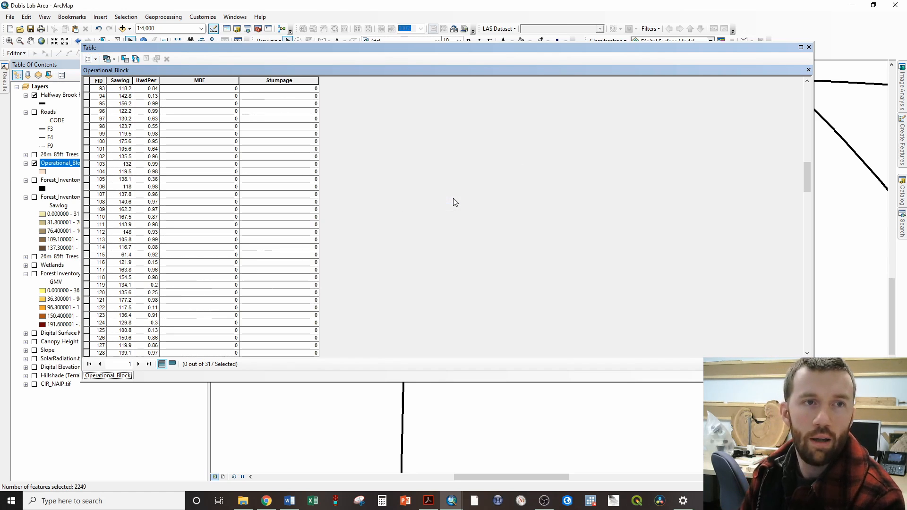
# Add a field named Stump_Cut of type Double to the Operational_Block attribute table.
pyautogui.click(97, 59)
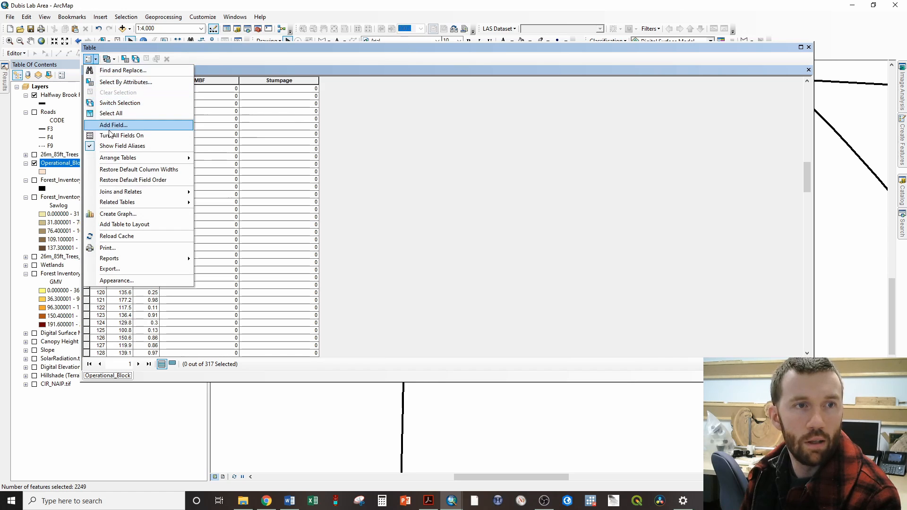
pyautogui.click(141, 125)
pyautogui.write('S')
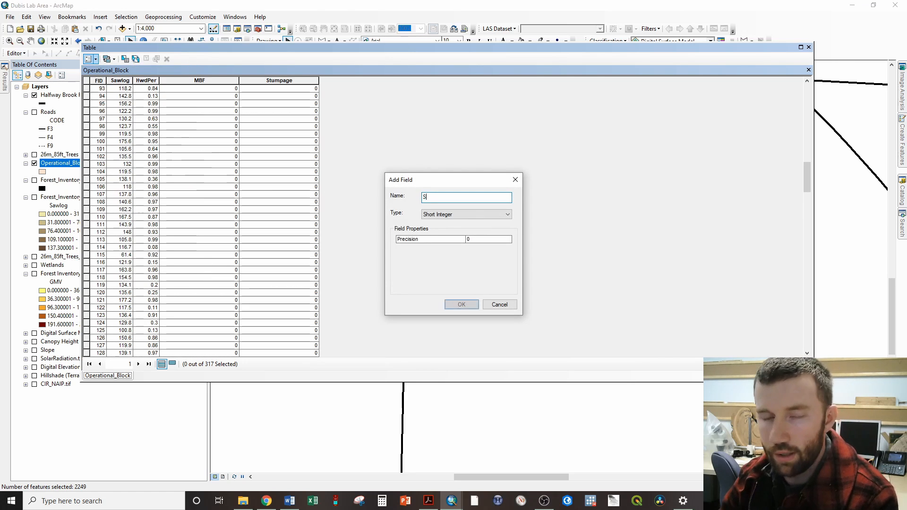
pyautogui.write('tump_Cut')
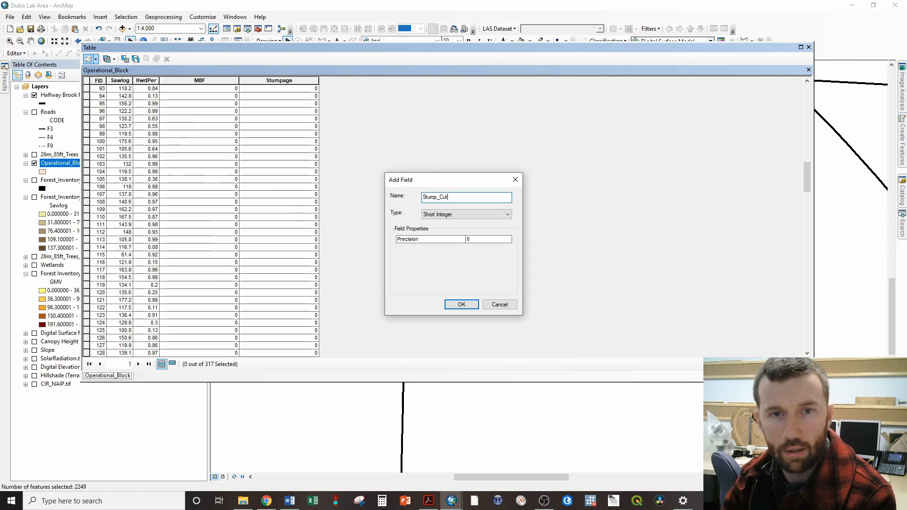
pyautogui.click(432, 215)
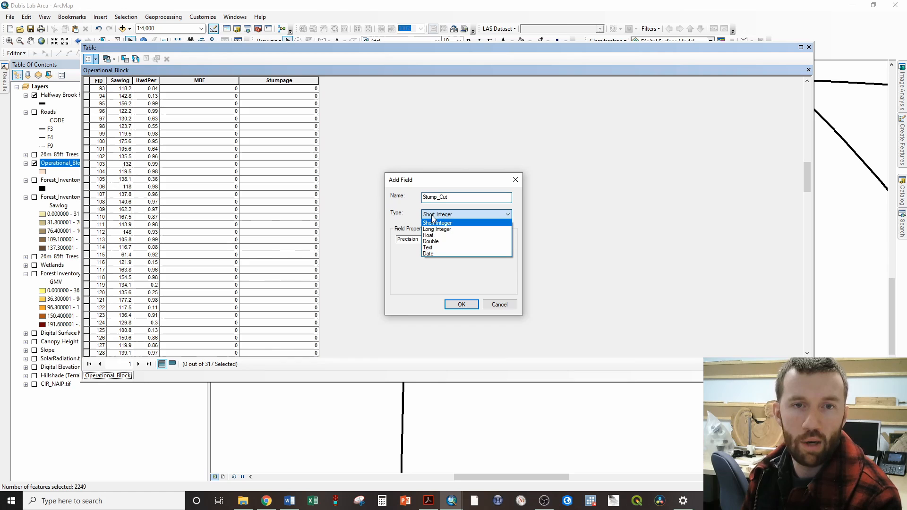
pyautogui.click(444, 240)
pyautogui.click(461, 304)
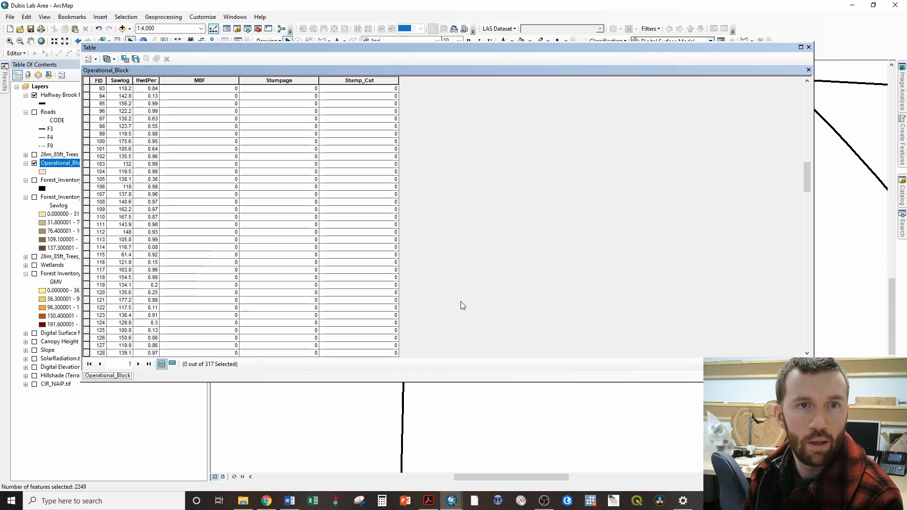
# Calculate the MBF field with the Field Calculator as [Sawlog] * 0.423.
pyautogui.click(203, 80)
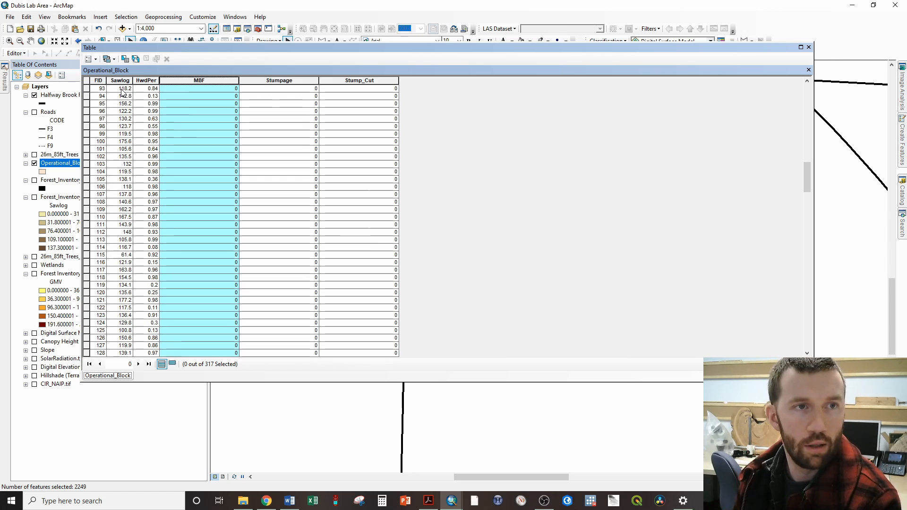
pyautogui.rightClick(188, 81)
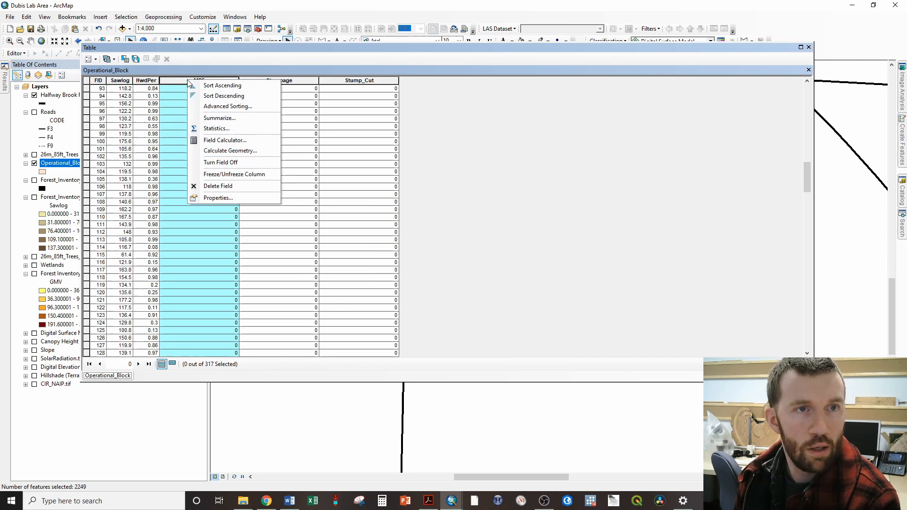
pyautogui.click(228, 141)
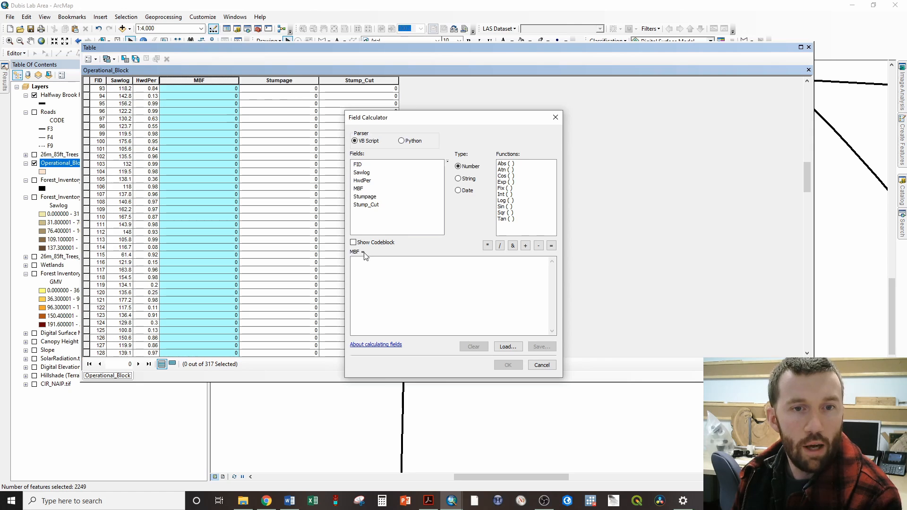
pyautogui.doubleClick(361, 173)
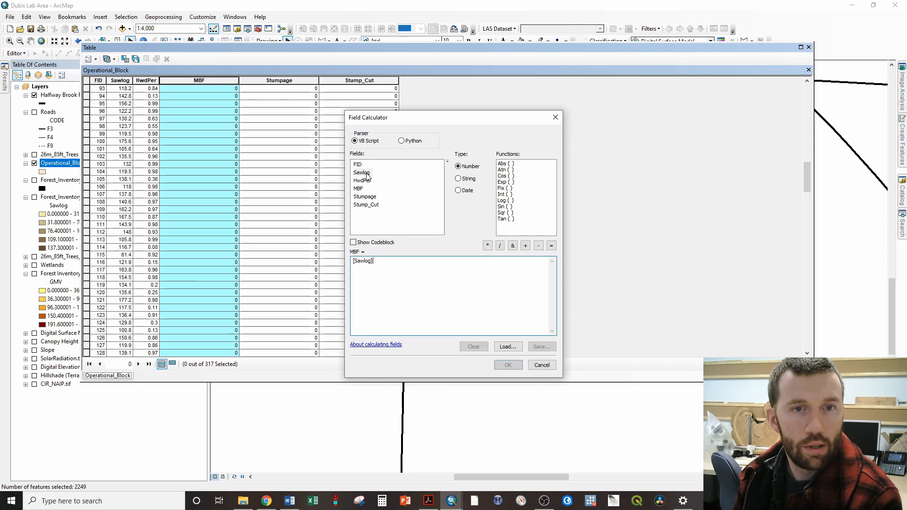
pyautogui.click(486, 245)
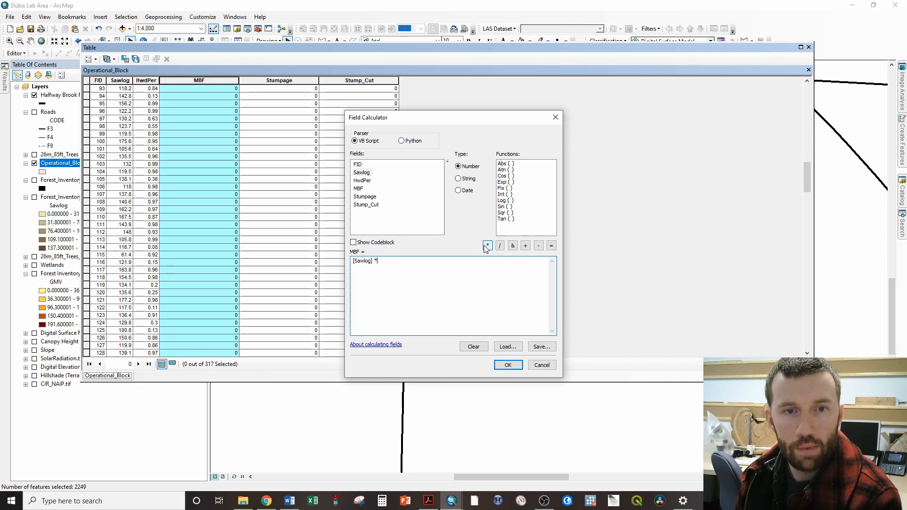
pyautogui.write('0')
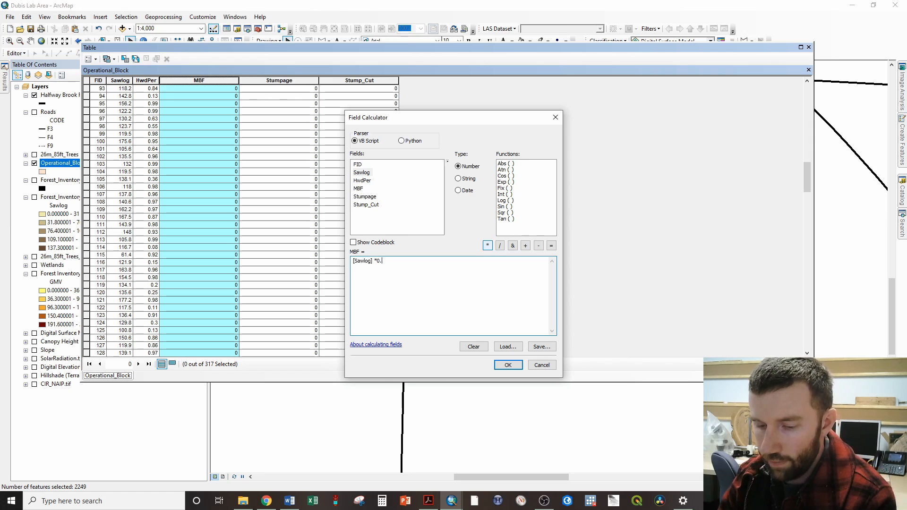
pyautogui.write('.423')
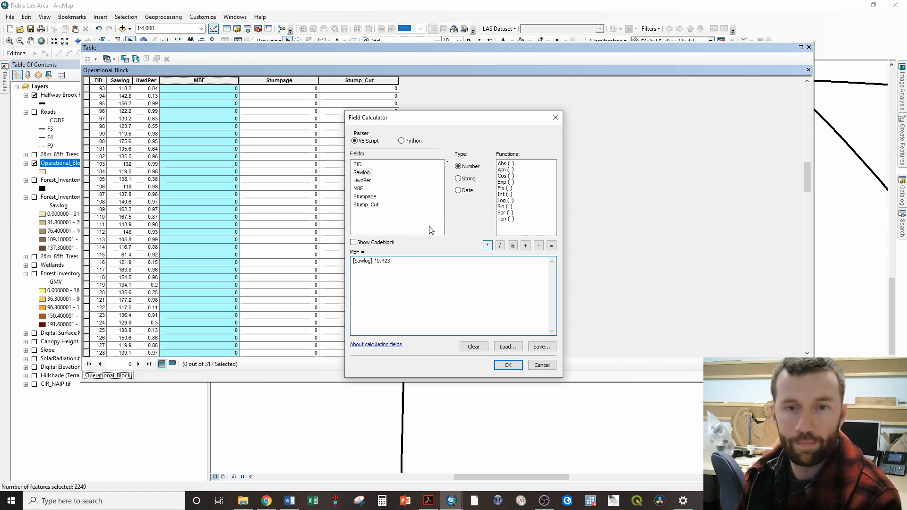
pyautogui.click(506, 365)
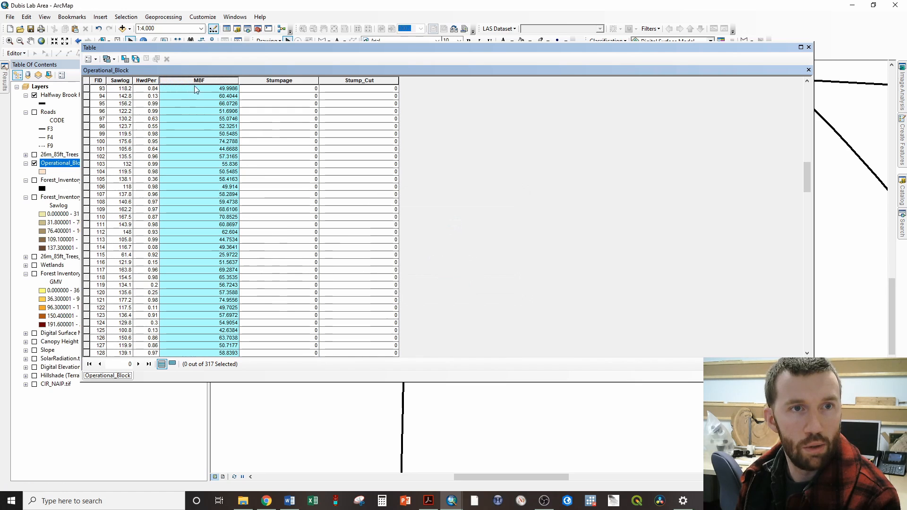
# In Chrome, search for maine stumpage reports and open the 2018 Stumpage Price Report from the Maine Forest Service annual reports page.
pyautogui.click(278, 80)
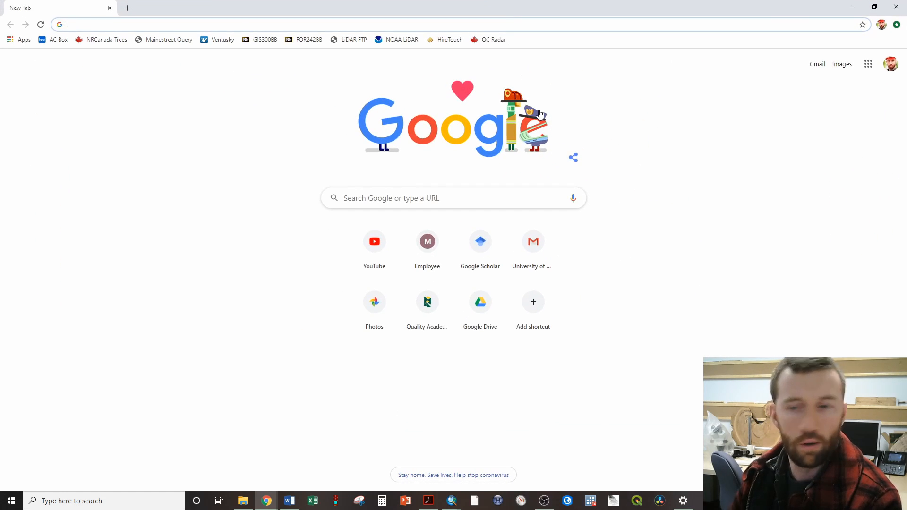
pyautogui.write('maine stumpage')
pyautogui.press('Return')
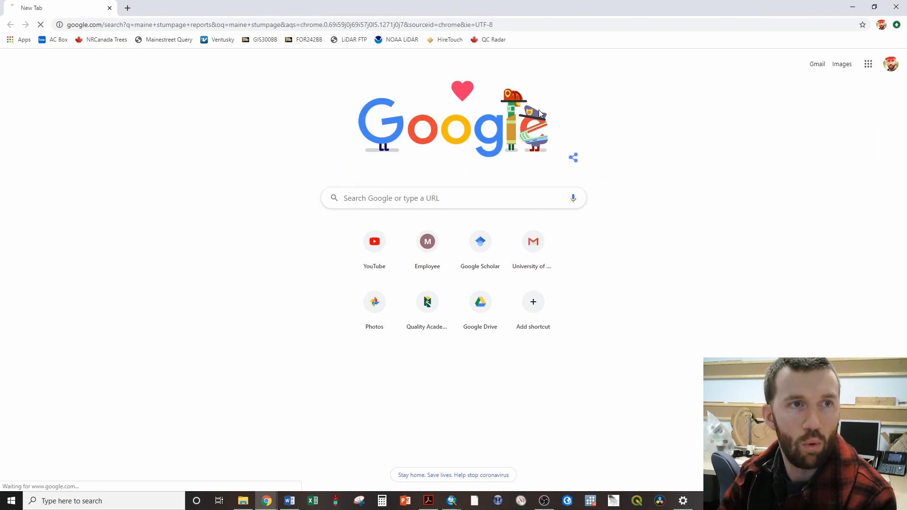
pyautogui.click(163, 137)
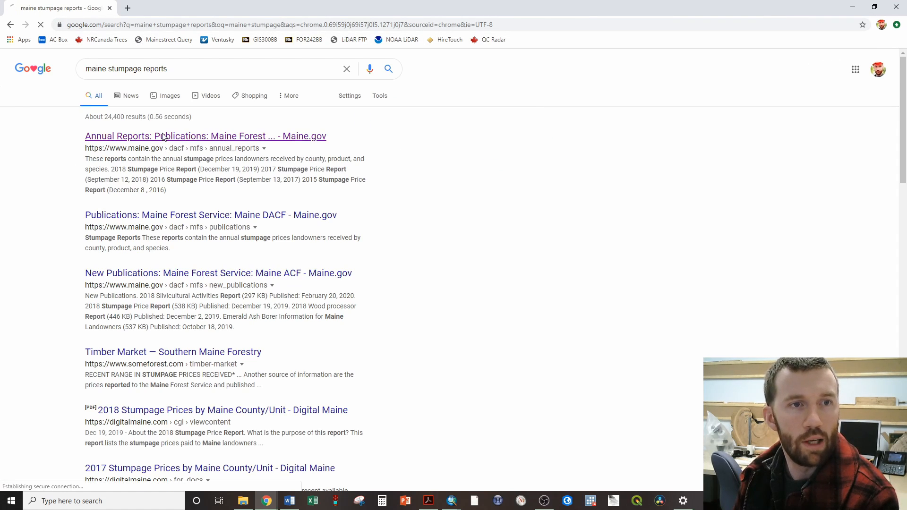
pyautogui.scroll(-2, 410, 229)
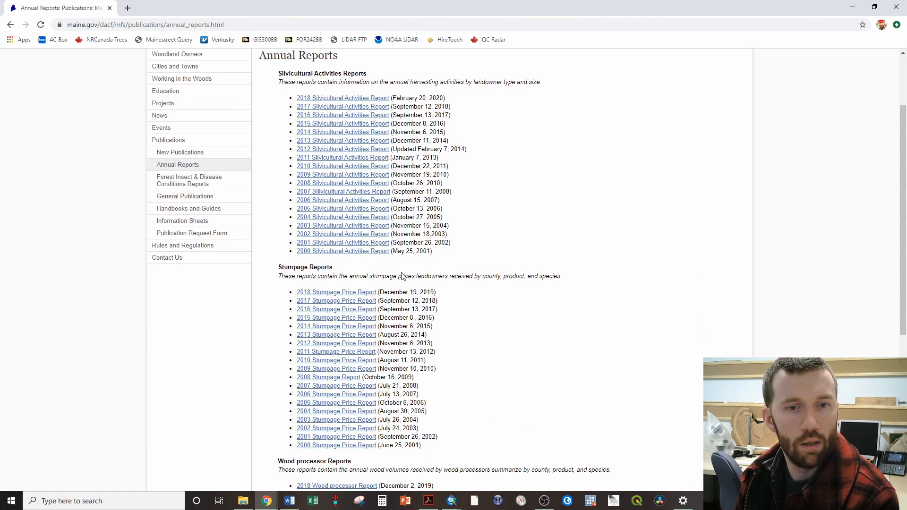
pyautogui.click(354, 293)
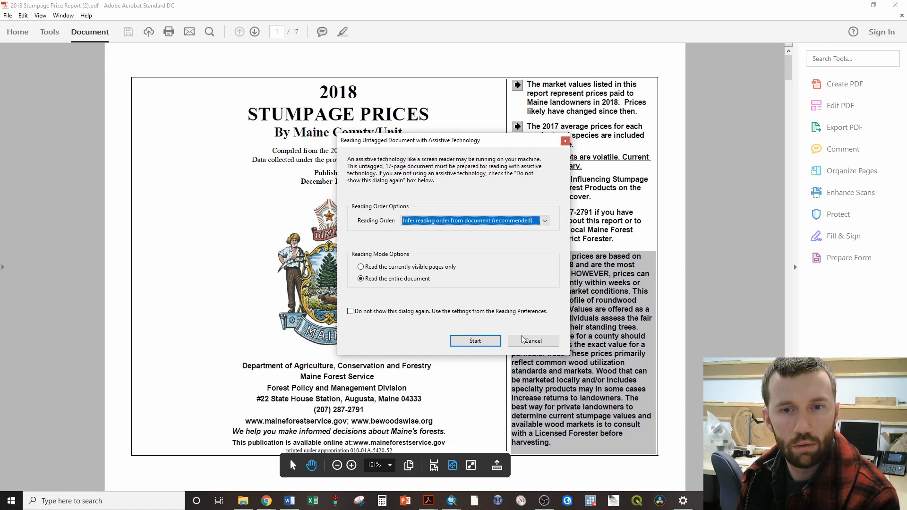
# Examine the sawlog prices per MBF on the report's all-counties summary page and return to the Operational_Block table in ArcMap.
pyautogui.press('Return')
pyautogui.scroll(-10, 450, 316)
pyautogui.scroll(-15, 451, 317)
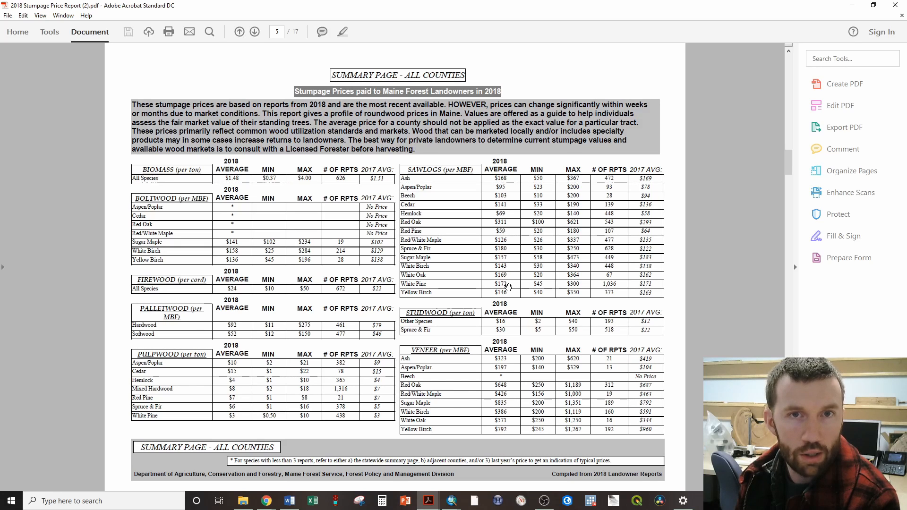
pyautogui.click(852, 6)
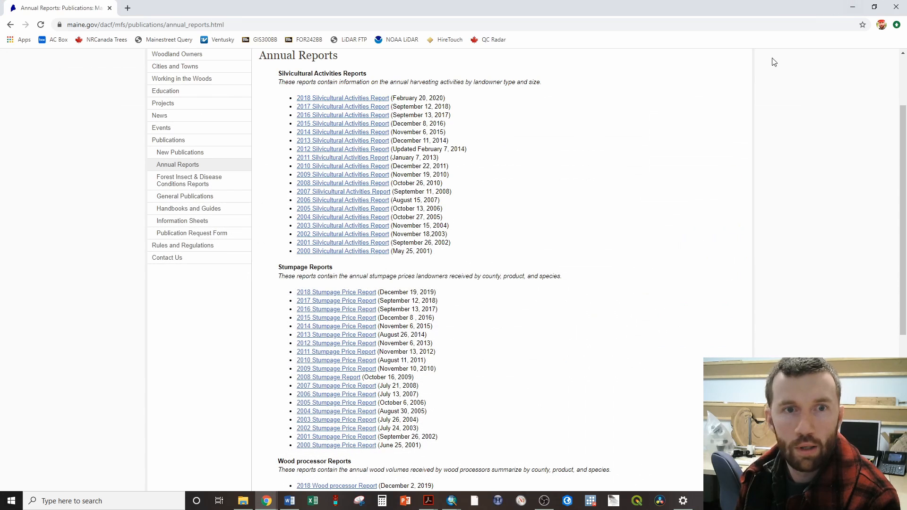
pyautogui.click(846, 2)
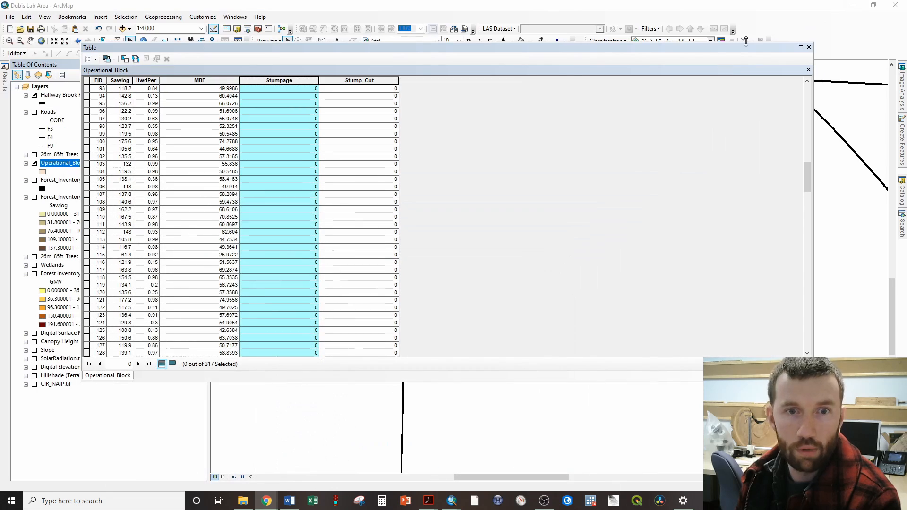
# Calculate the Stumpage field with the Field Calculator as [MBF]*150.
pyautogui.rightClick(281, 86)
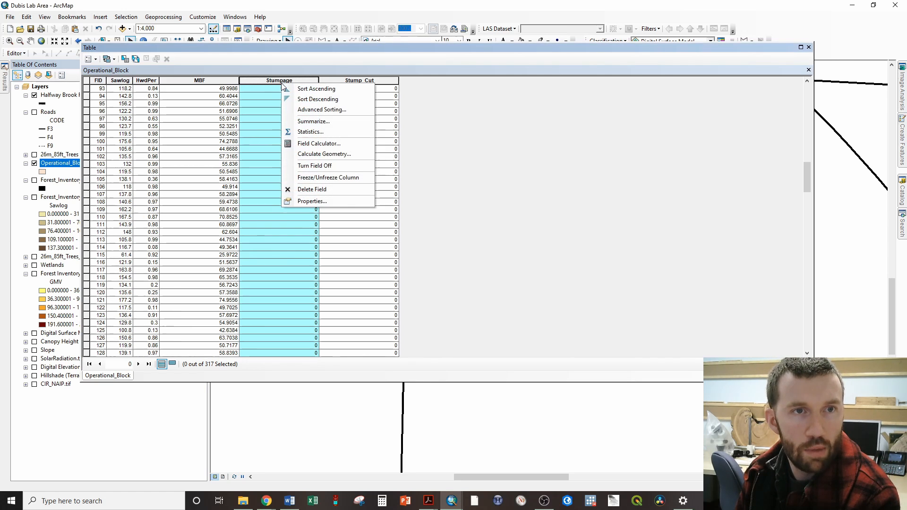
pyautogui.click(319, 144)
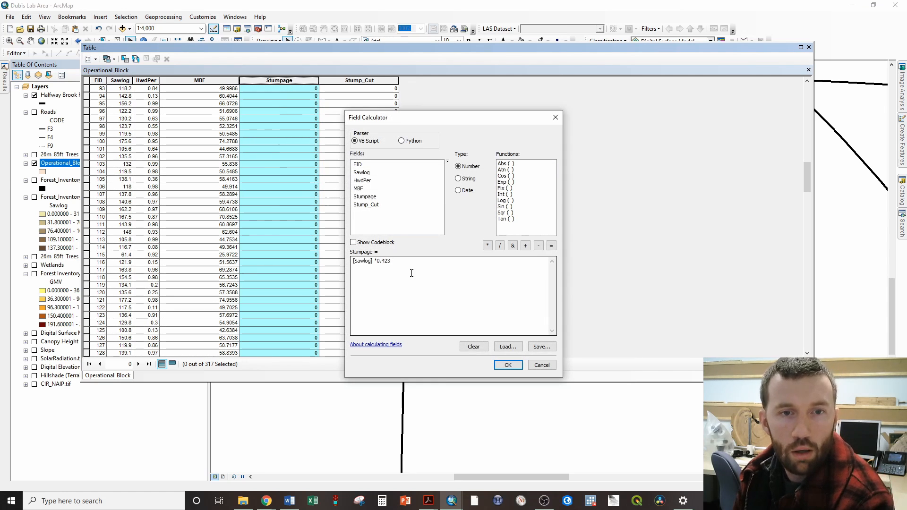
pyautogui.moveTo(411, 273); pyautogui.dragTo(353, 261)
pyautogui.press('BackSpace')
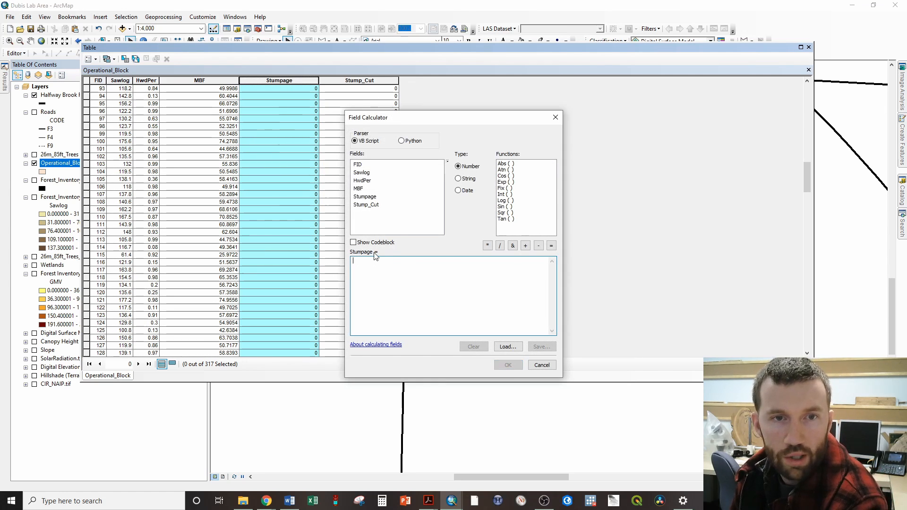
pyautogui.doubleClick(358, 189)
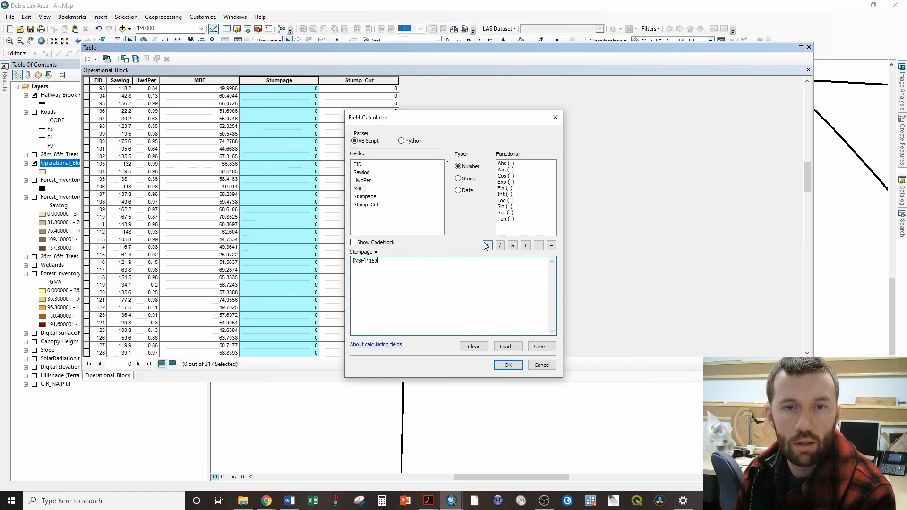
pyautogui.click(507, 365)
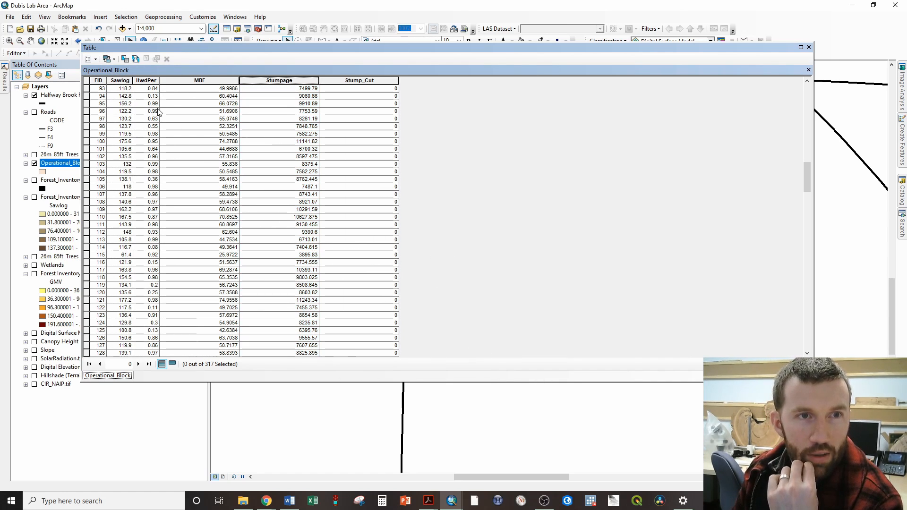
# Examine the MBF and Stumpage values in the Operational_Block table to judge whether they are plausible per cell.
pyautogui.click(224, 77)
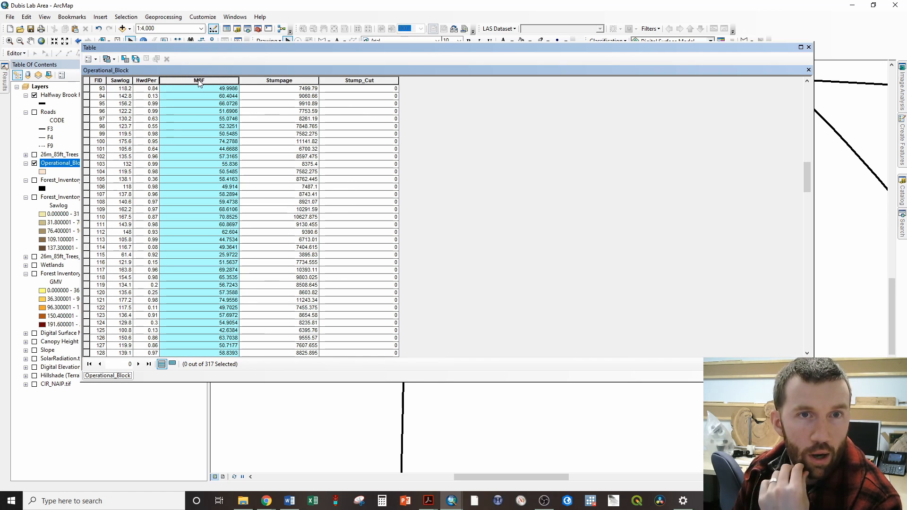
pyautogui.click(270, 83)
pyautogui.rightClick(271, 84)
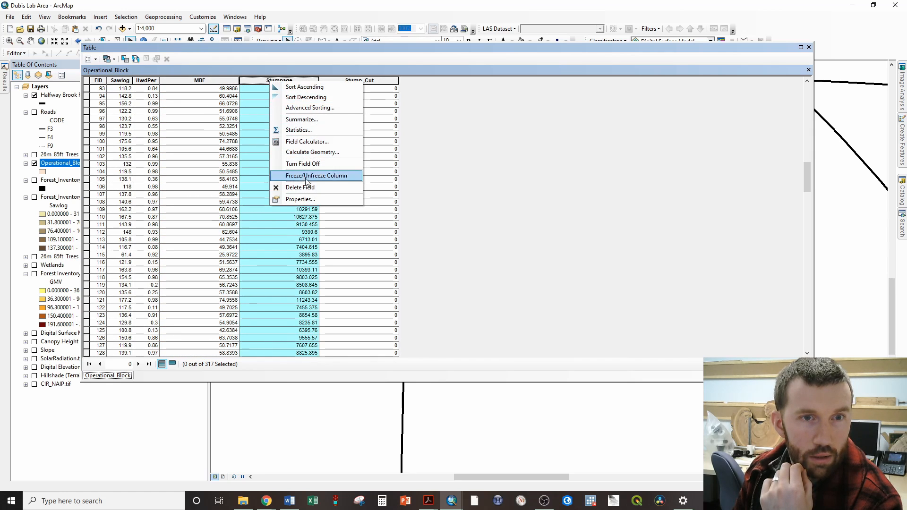
pyautogui.click(259, 83)
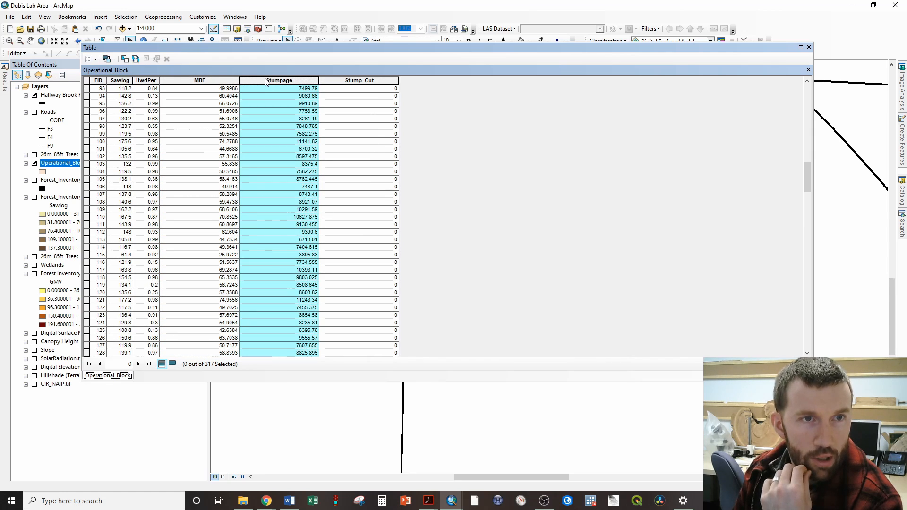
pyautogui.click(220, 79)
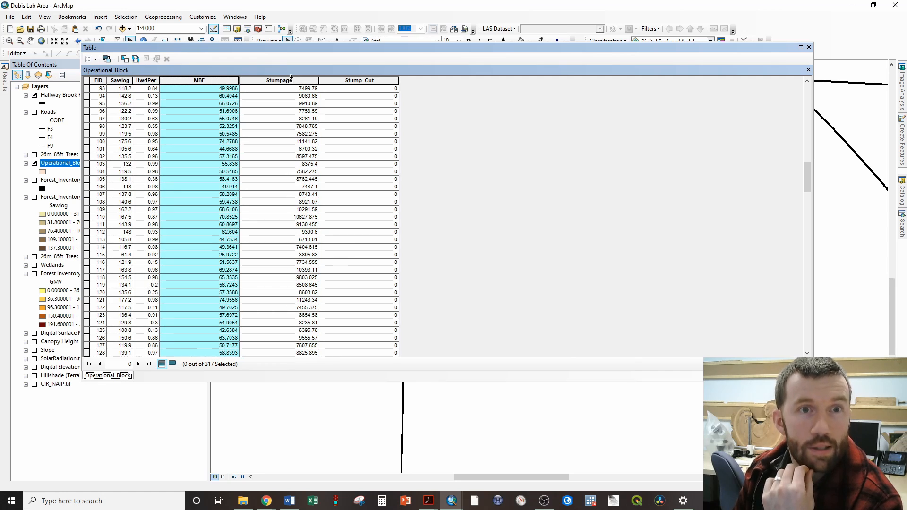
pyautogui.click(197, 89)
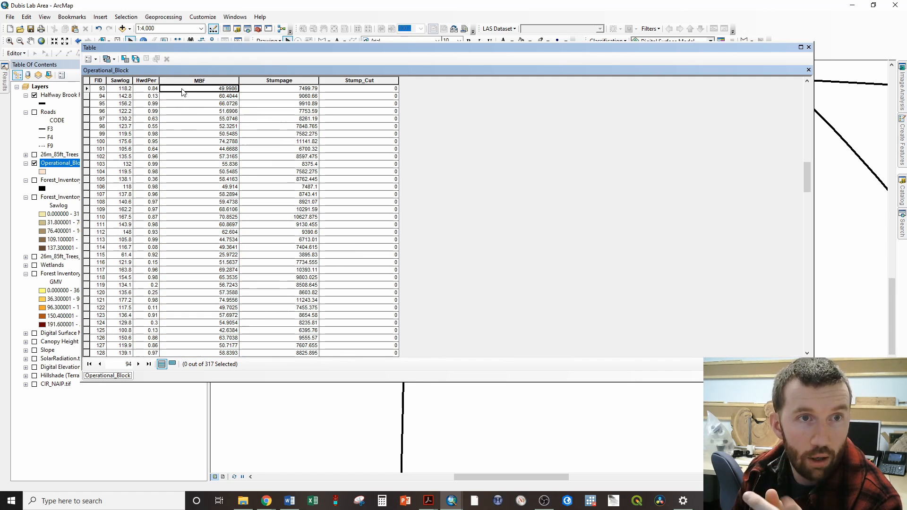
pyautogui.scroll(1, 214, 86)
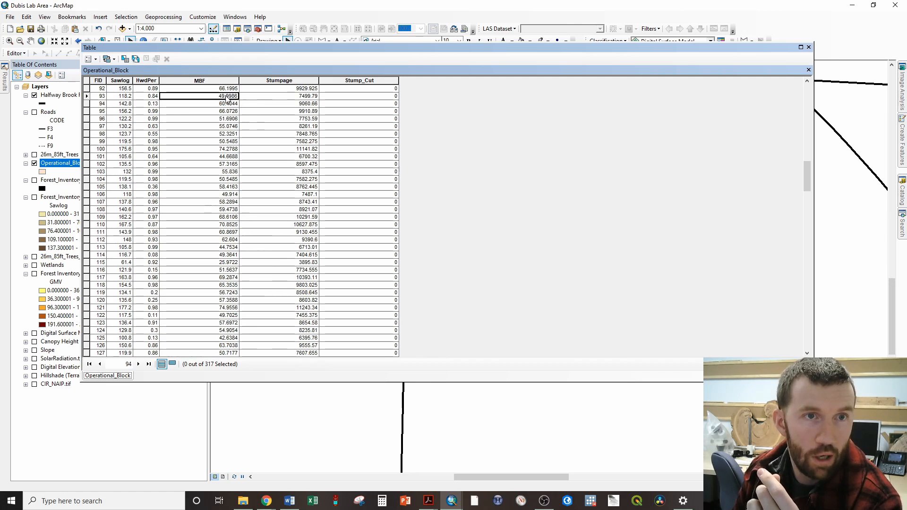
# In the Field Calculator for the MBF field, replace the expression with ([Sawlog]*0.423)*0.04.
pyautogui.click(214, 81)
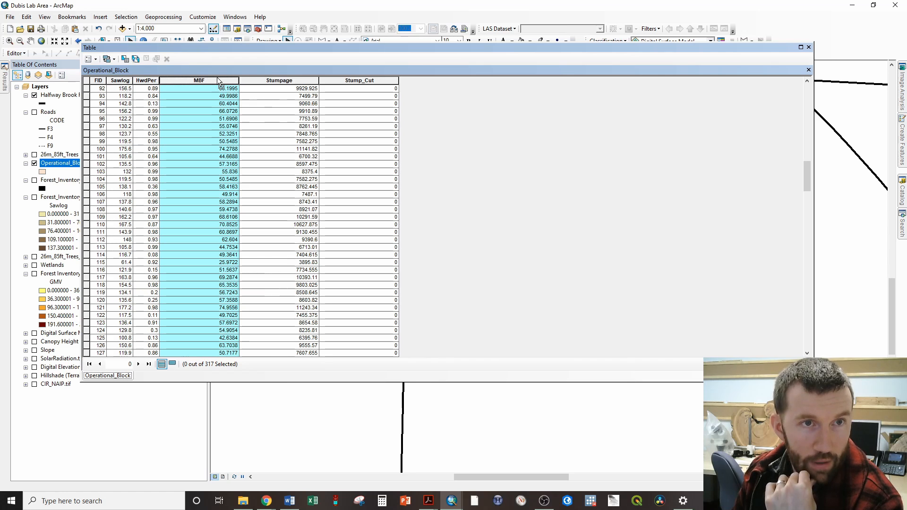
pyautogui.rightClick(218, 82)
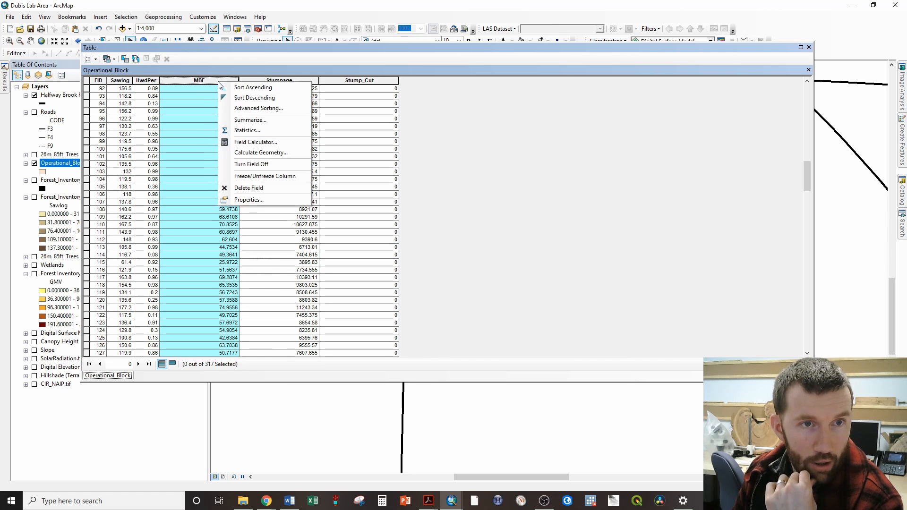
pyautogui.click(256, 142)
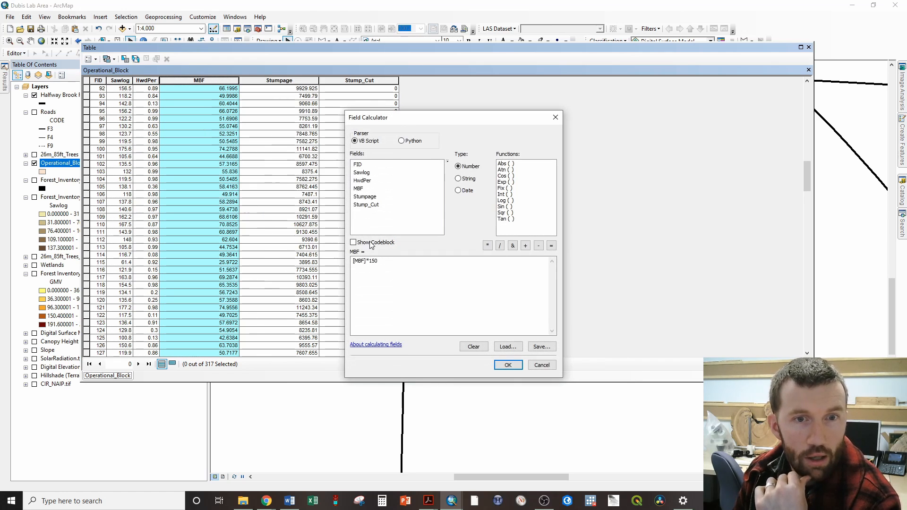
pyautogui.moveTo(392, 267); pyautogui.dragTo(352, 261)
pyautogui.press('BackSpace')
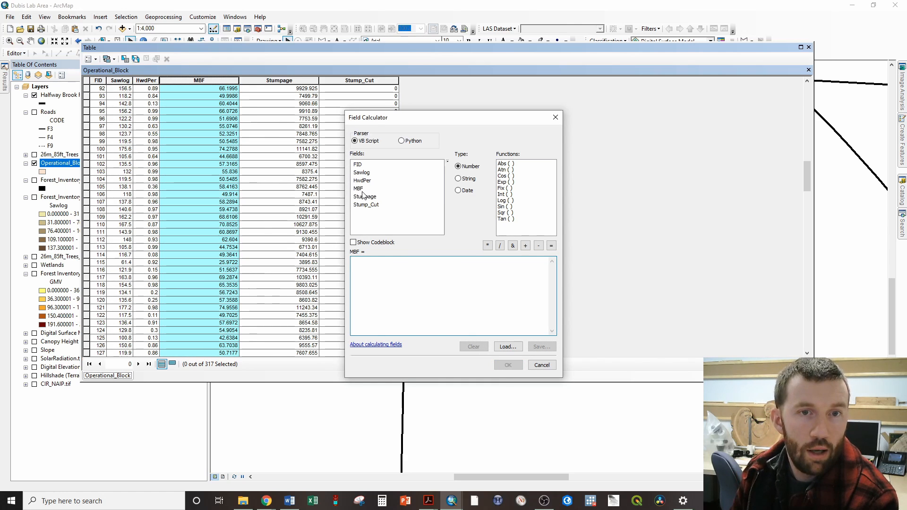
pyautogui.doubleClick(362, 174)
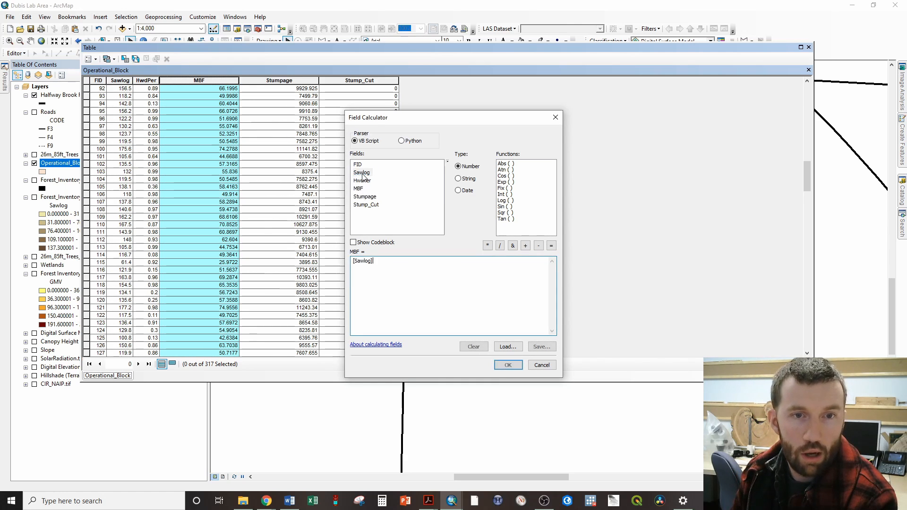
pyautogui.write('*0.42')
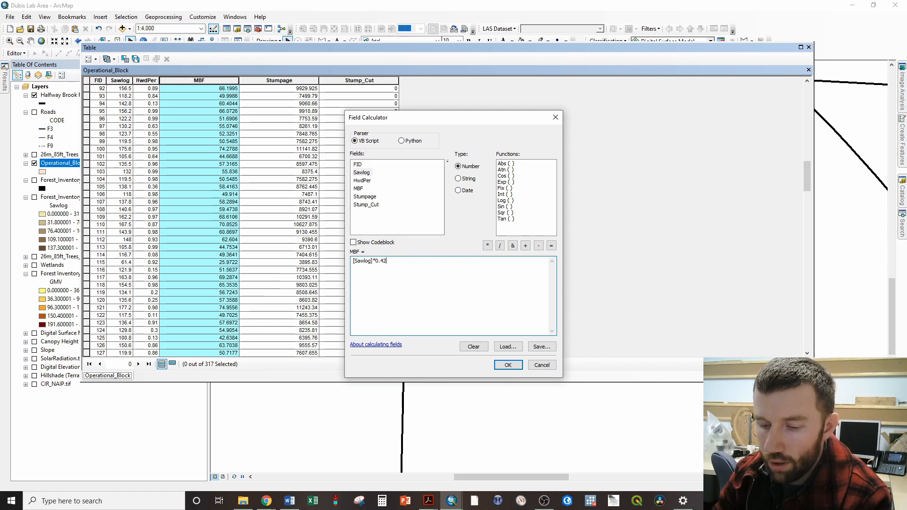
pyautogui.write('3')
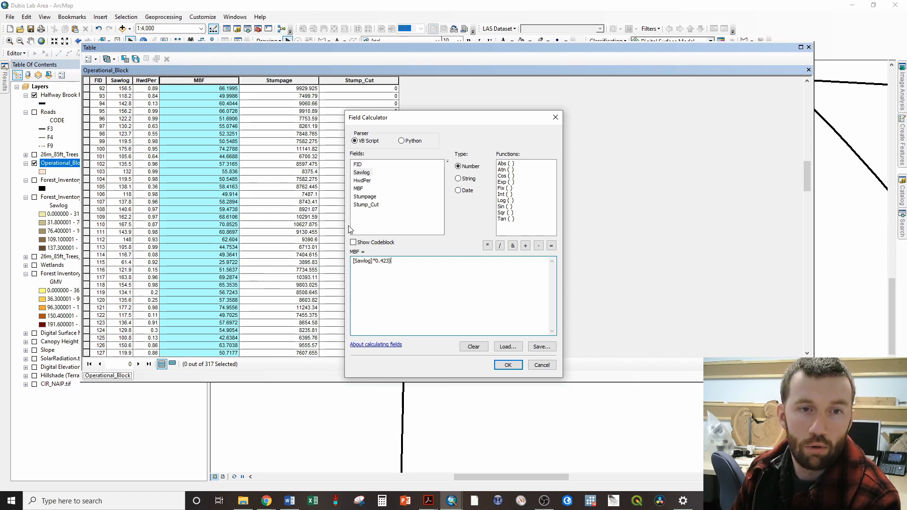
pyautogui.click(353, 261)
pyautogui.write('(')
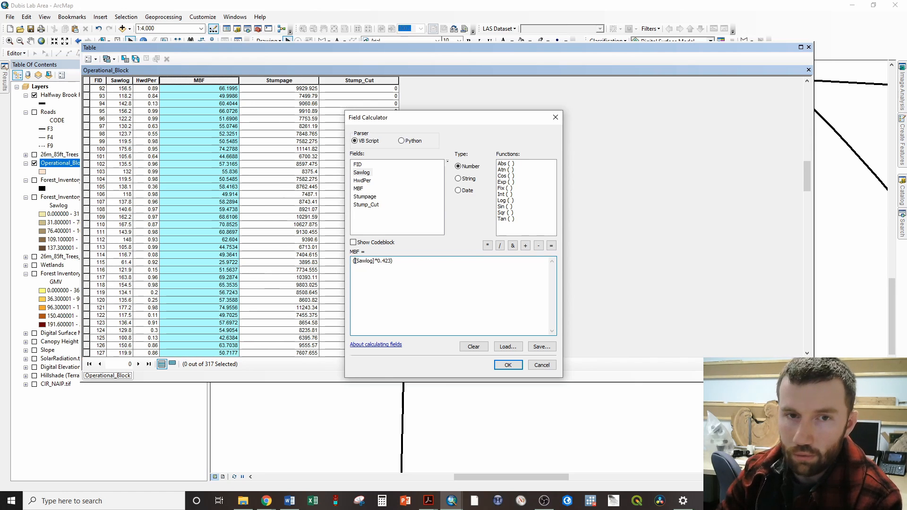
pyautogui.click(407, 268)
pyautogui.write('*')
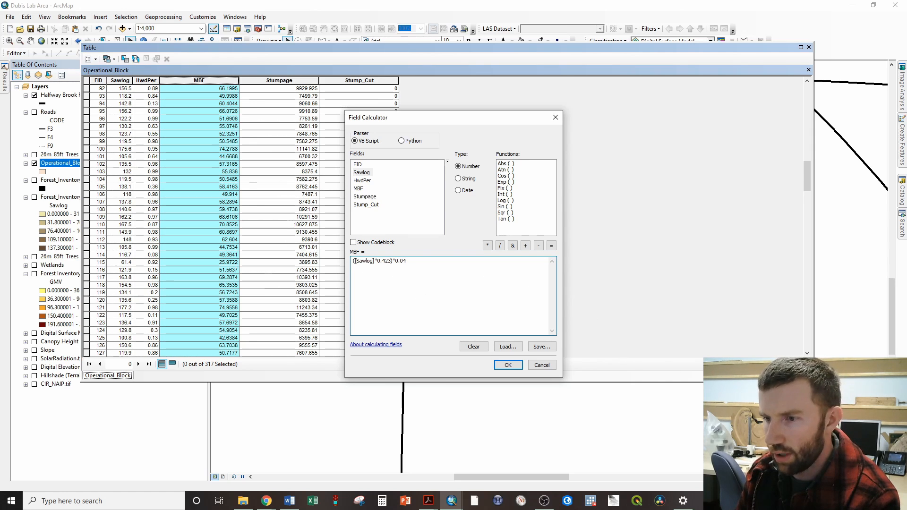
# Change the final multiplier in the MBF expression to 0.039977 and calculate the field.
pyautogui.hotkey('alt', 'Tab')
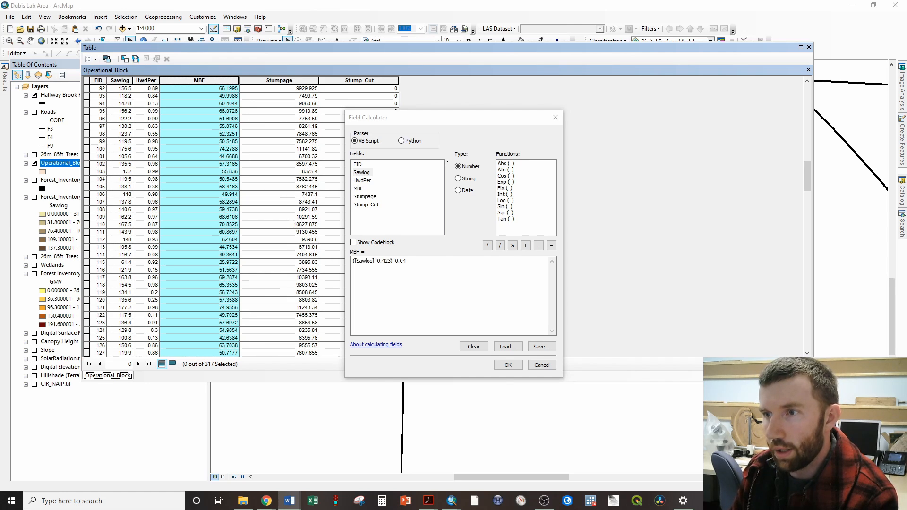
pyautogui.click(440, 271)
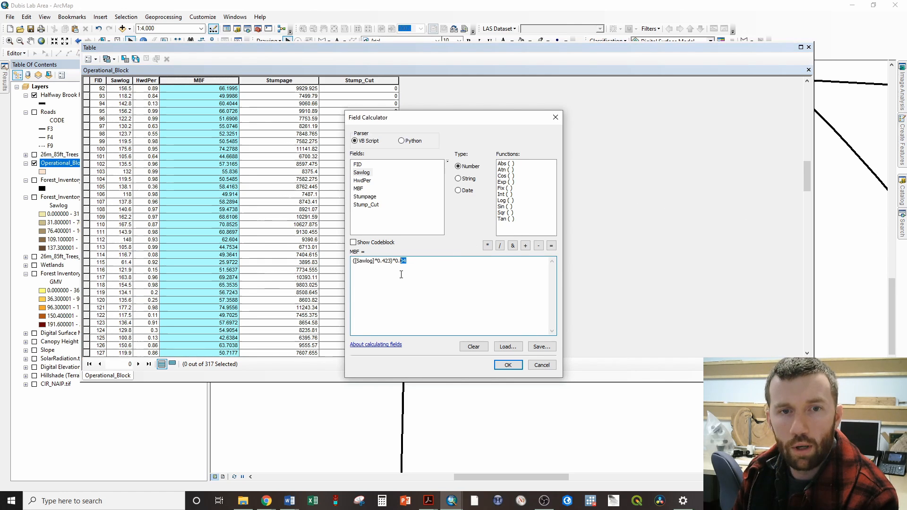
pyautogui.press('BackSpace')
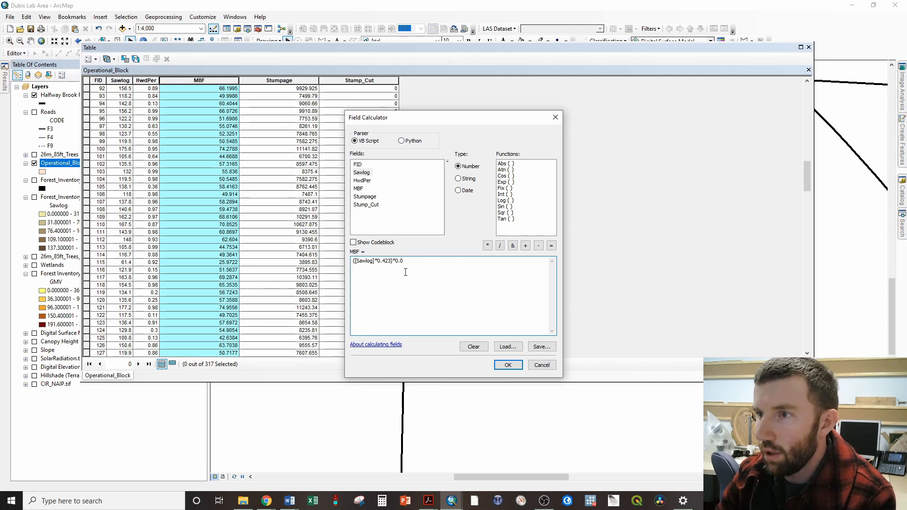
pyautogui.write('3')
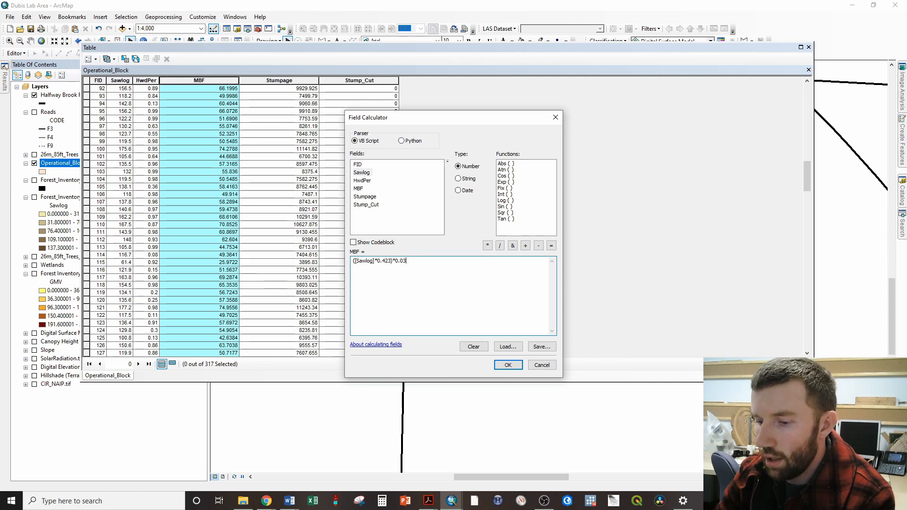
pyautogui.write('99')
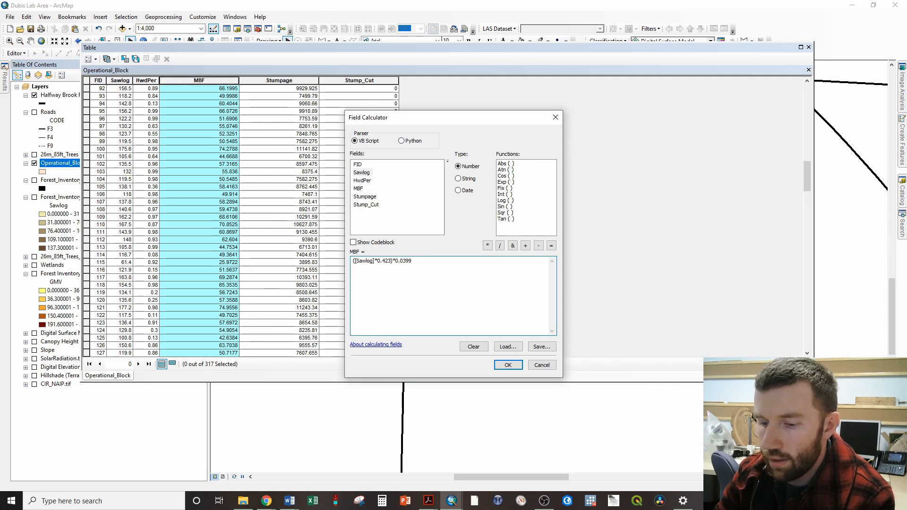
pyautogui.write('77')
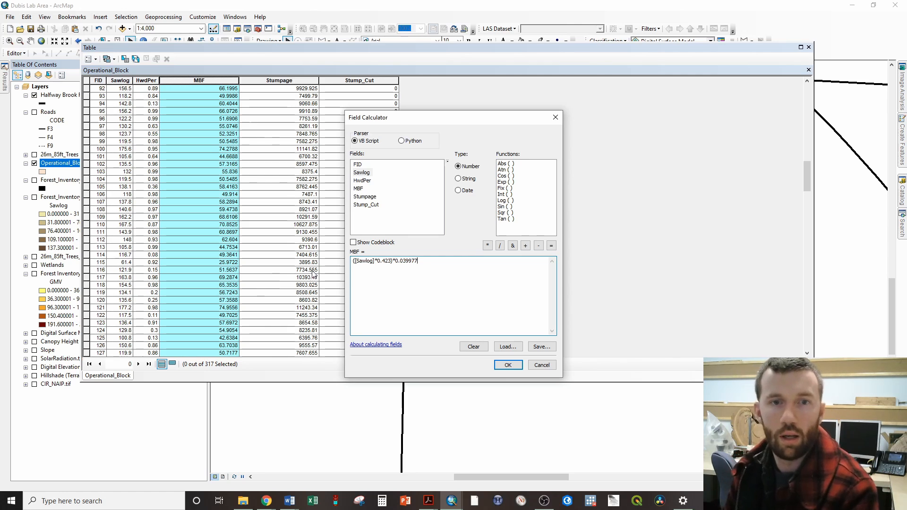
pyautogui.moveTo(453, 292); pyautogui.dragTo(399, 284)
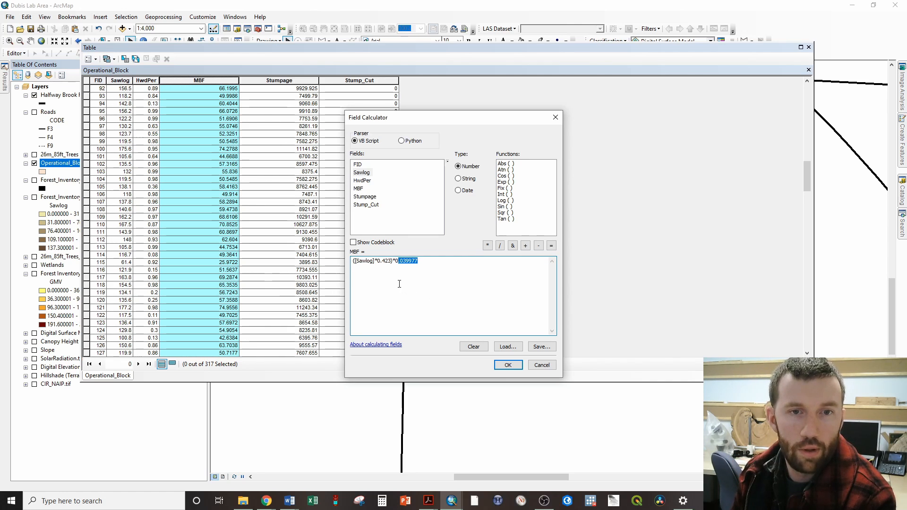
pyautogui.click(460, 281)
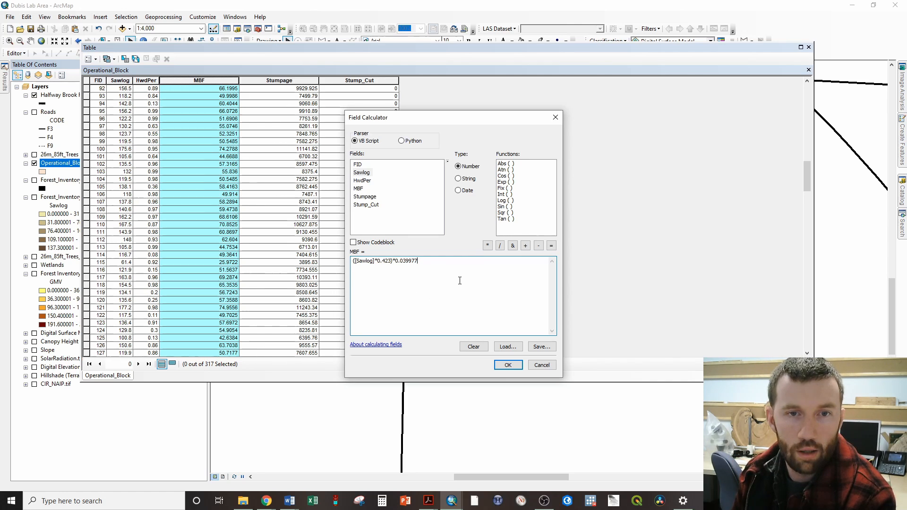
pyautogui.click(506, 366)
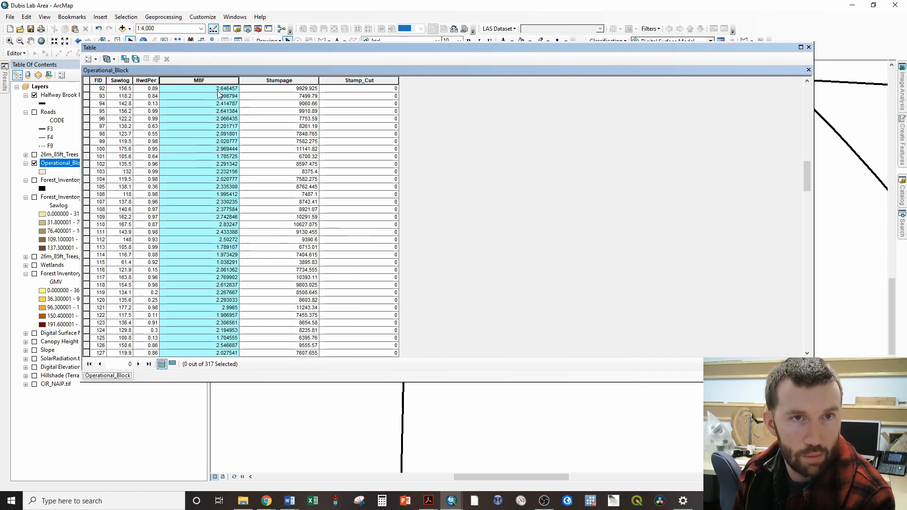
# Recalculate the Stumpage field from the updated MBF values, replacing the Field Calculator expression with [MBF]*150.
pyautogui.click(287, 89)
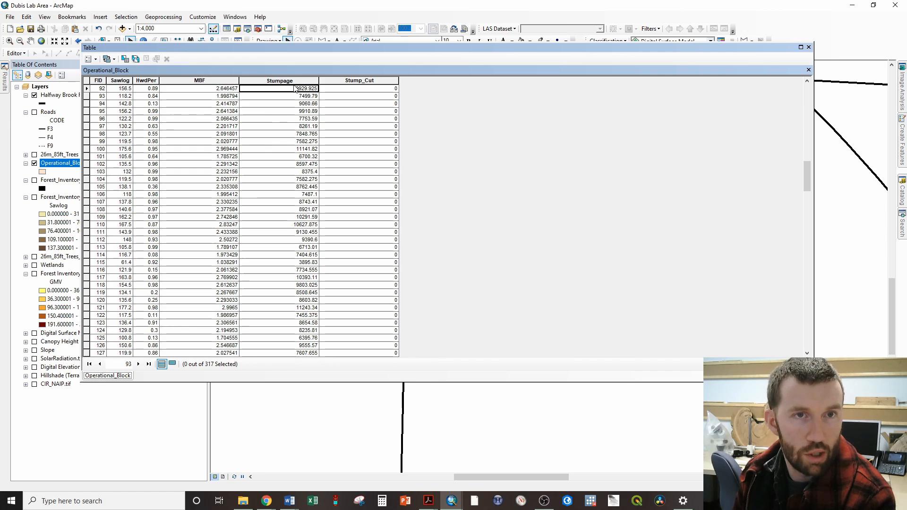
pyautogui.rightClick(290, 82)
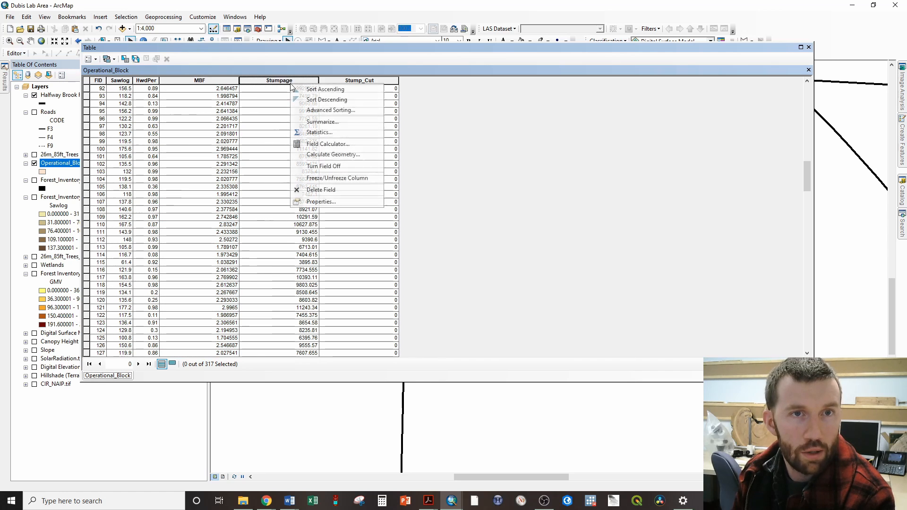
pyautogui.click(313, 144)
pyautogui.hotkey('ctrl', 'a')
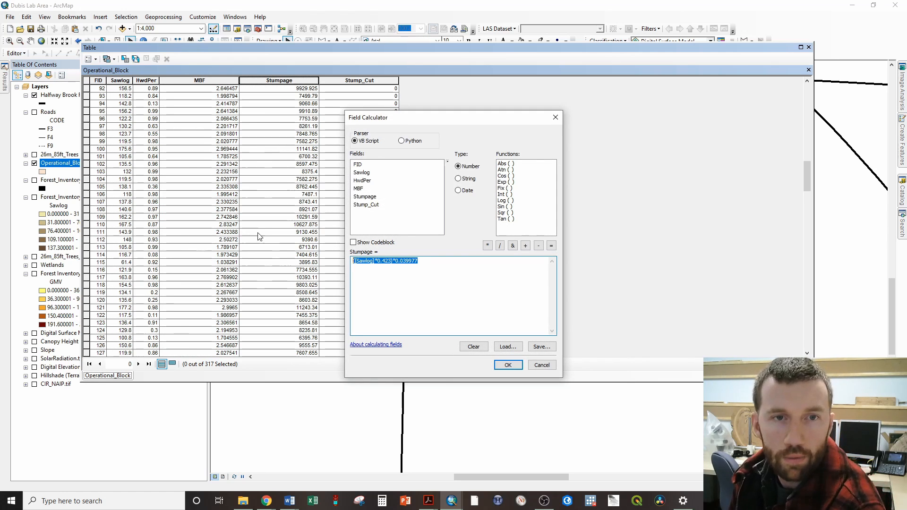
pyautogui.press('BackSpace')
pyautogui.doubleClick(359, 188)
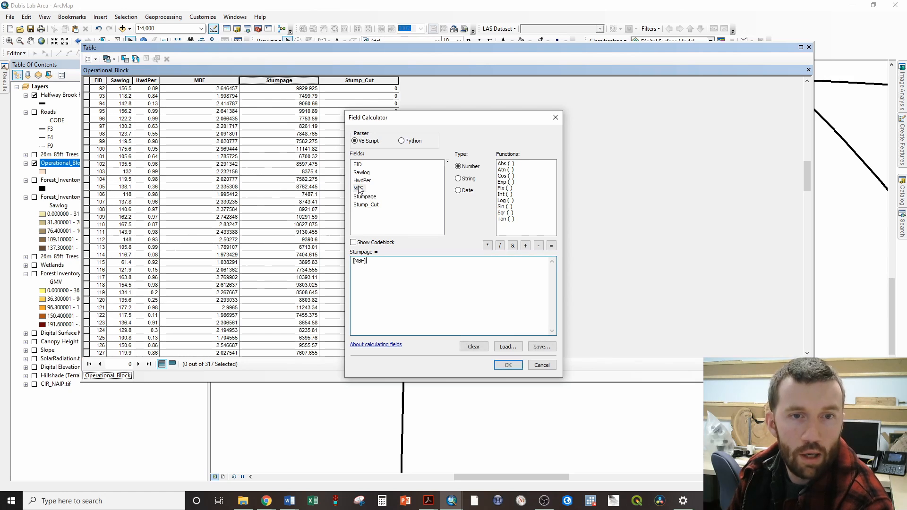
pyautogui.write('*150')
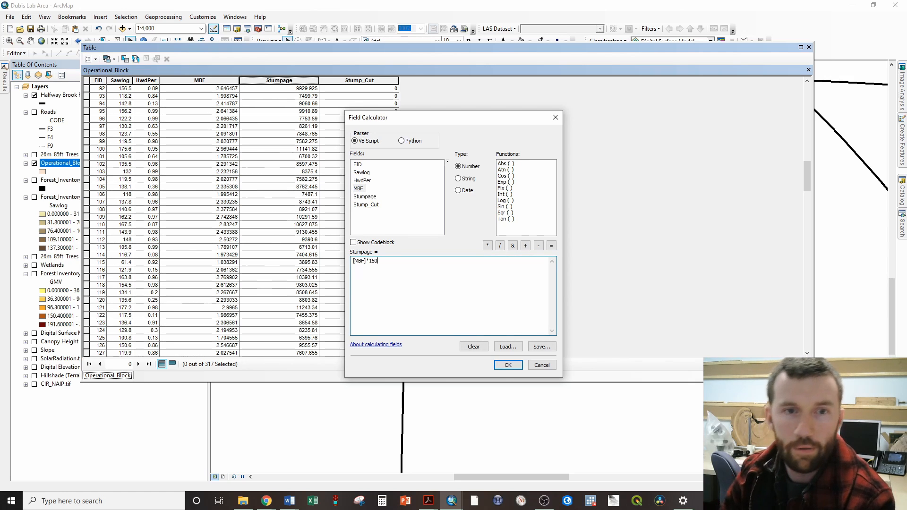
pyautogui.click(508, 365)
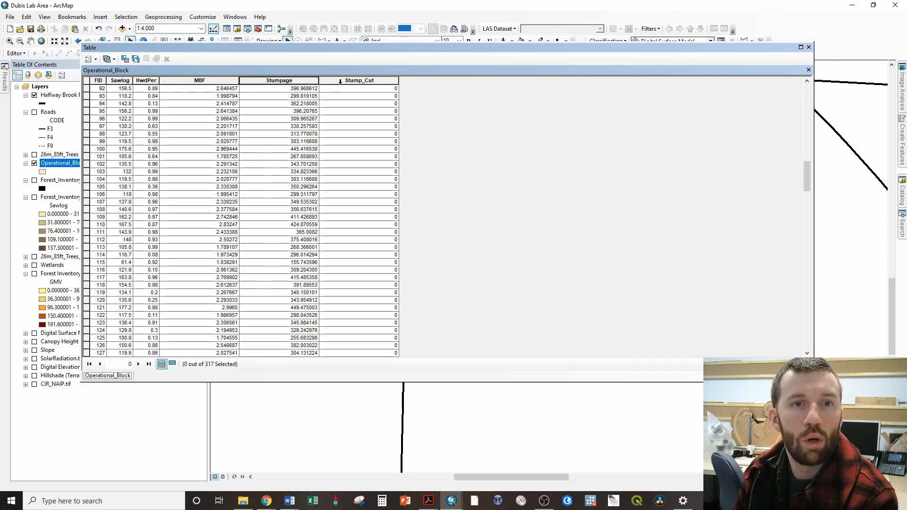
# Calculate the Stump_Cut field of the Operational_Block table as [Stumpage]*0.4.
pyautogui.rightClick(340, 81)
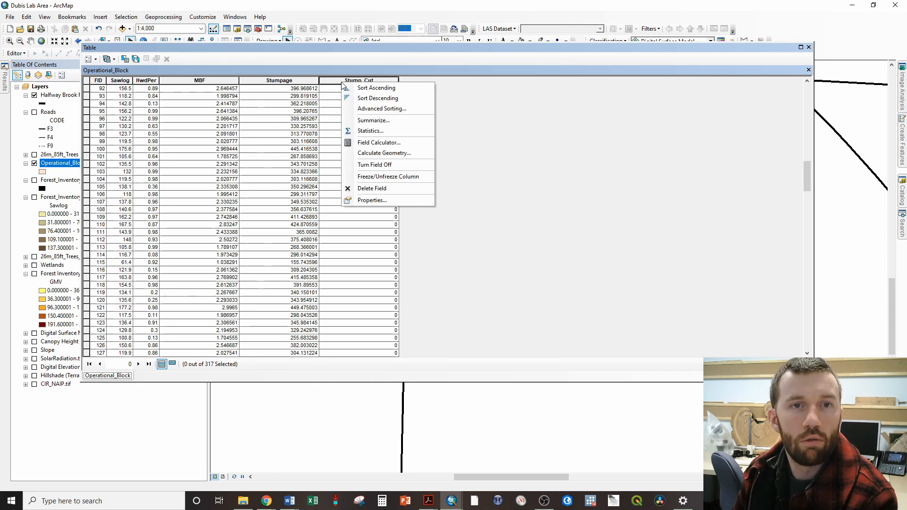
pyautogui.click(365, 144)
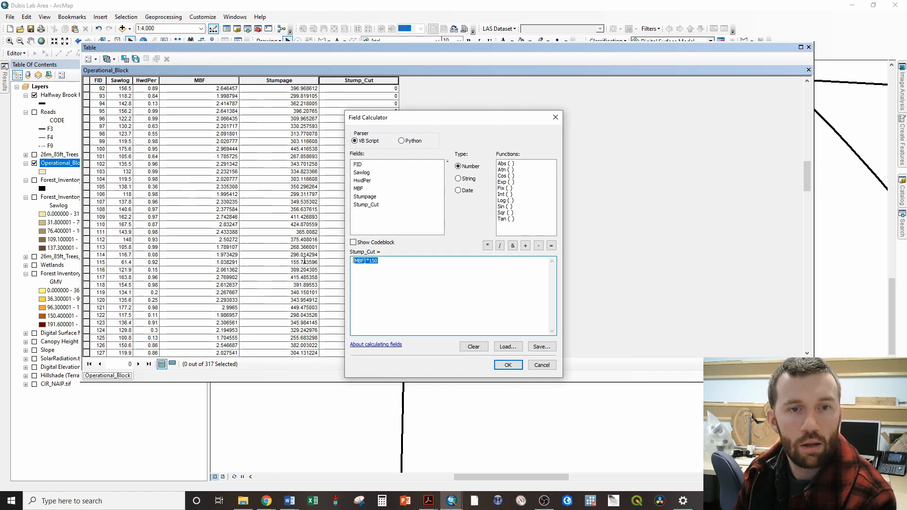
pyautogui.doubleClick(364, 197)
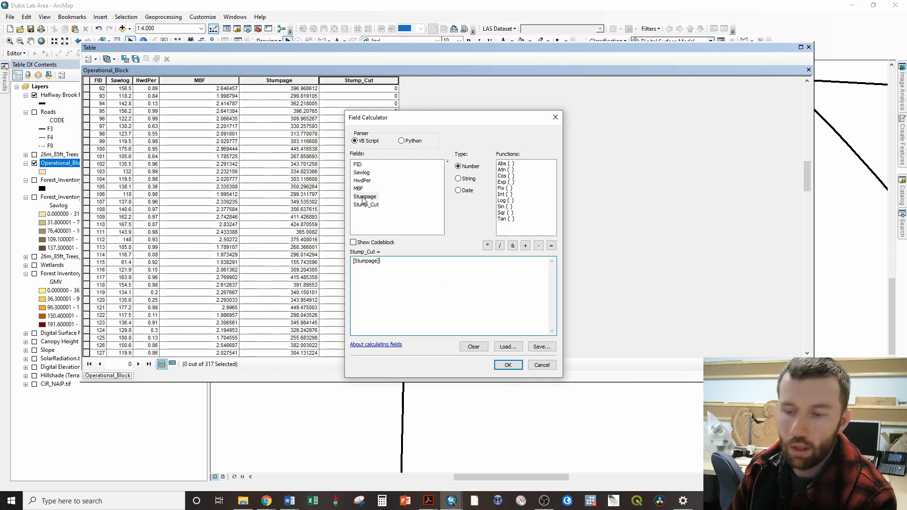
pyautogui.write('*0.')
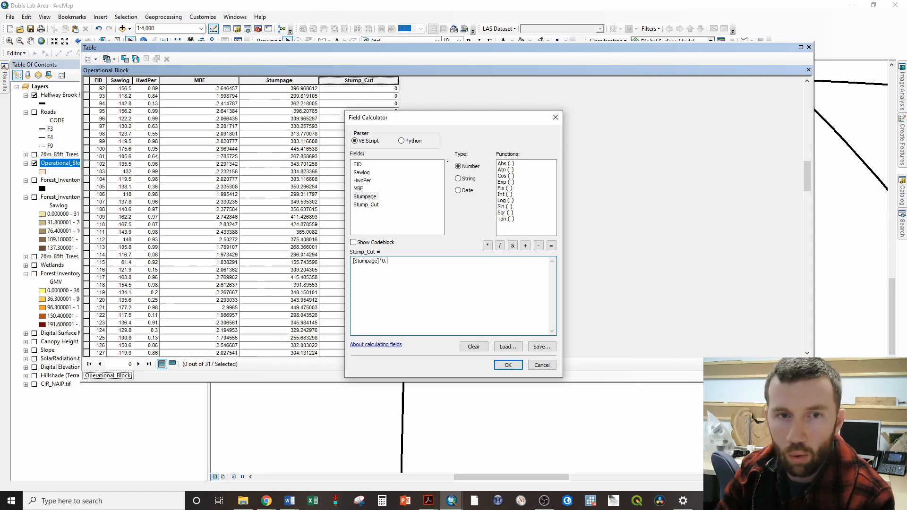
pyautogui.write('4')
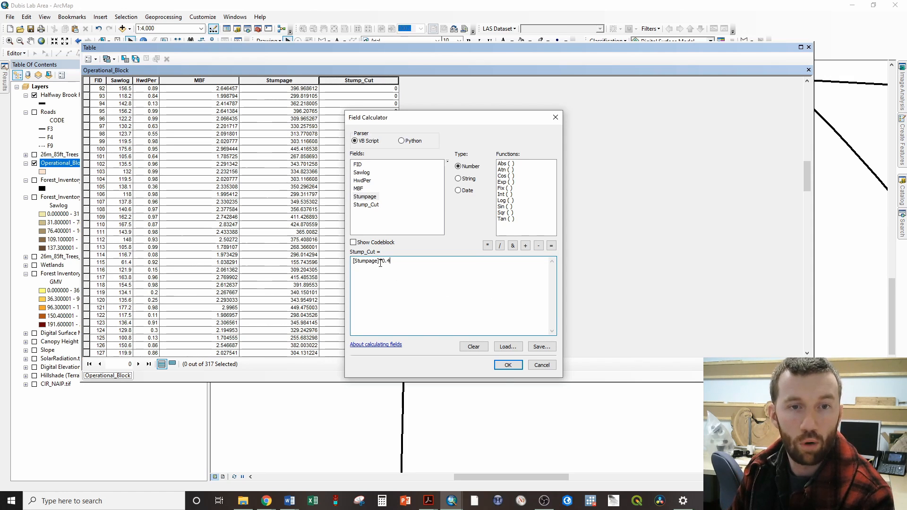
pyautogui.click(507, 365)
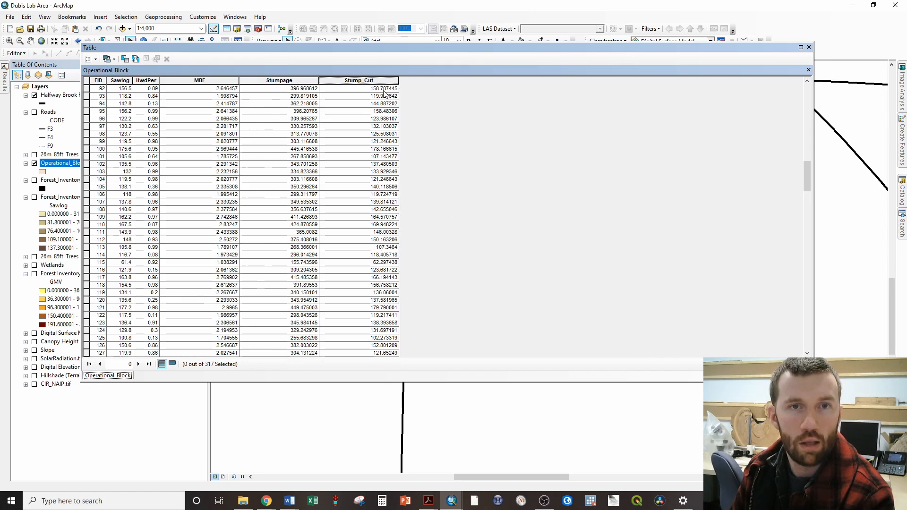
# Review the calculated Stump_Cut values and the field's summary statistics, and close the attribute table.
pyautogui.scroll(4, 363, 170)
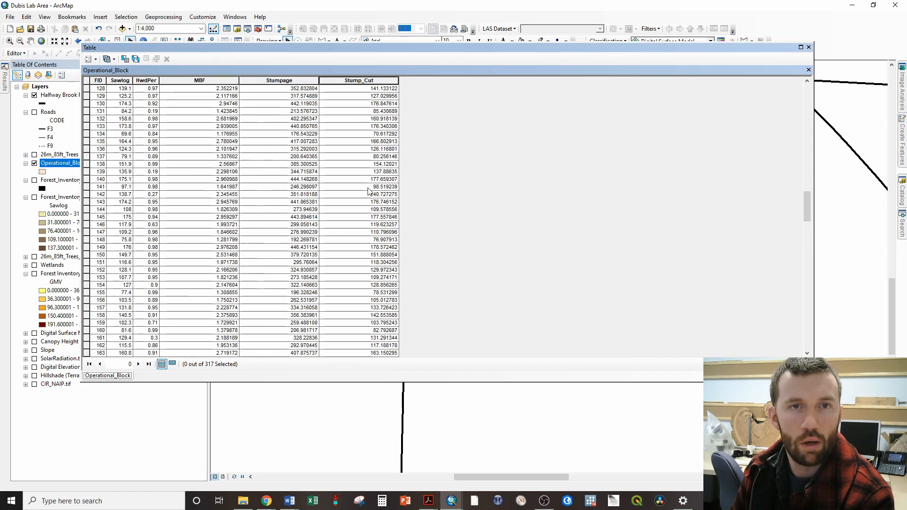
pyautogui.scroll(20, 362, 170)
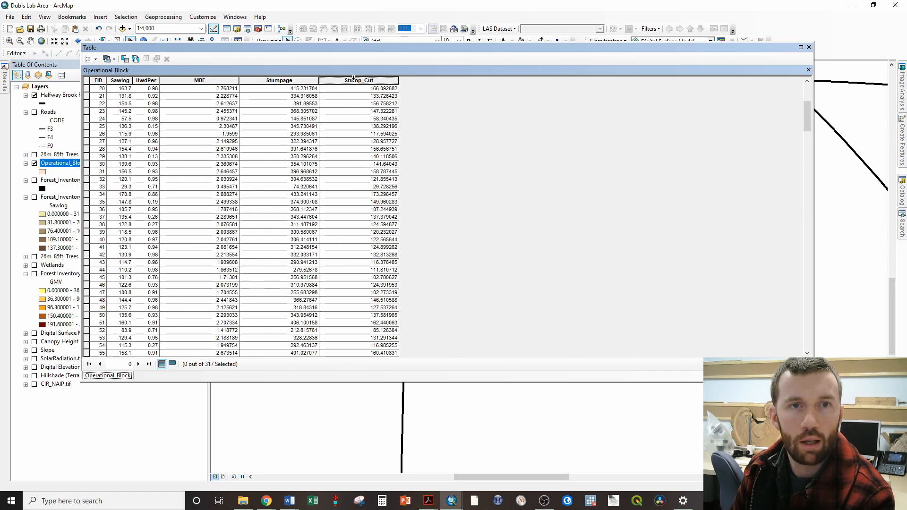
pyautogui.rightClick(356, 81)
pyautogui.click(378, 127)
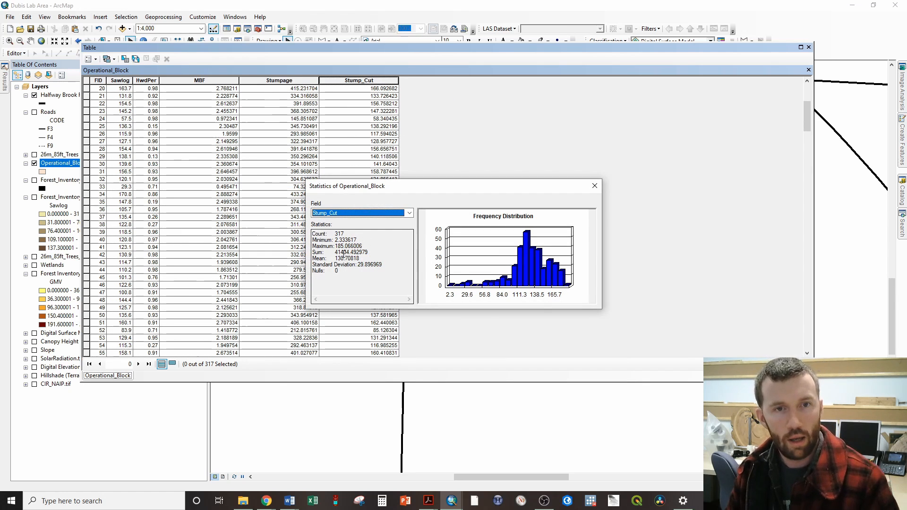
pyautogui.click(341, 253)
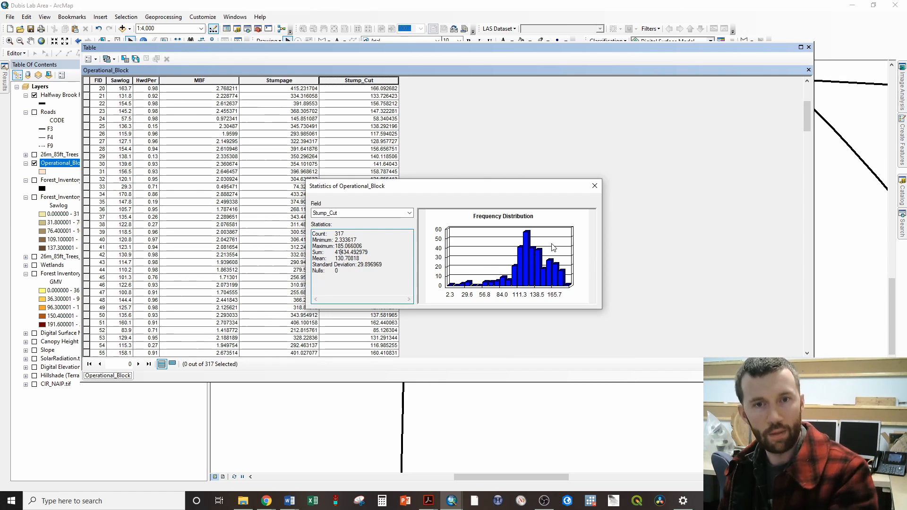
pyautogui.click(594, 185)
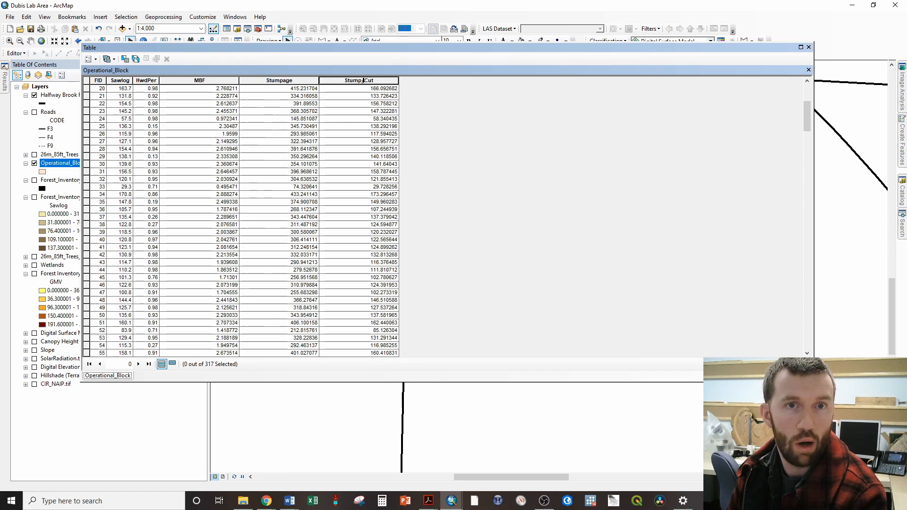
pyautogui.click(809, 47)
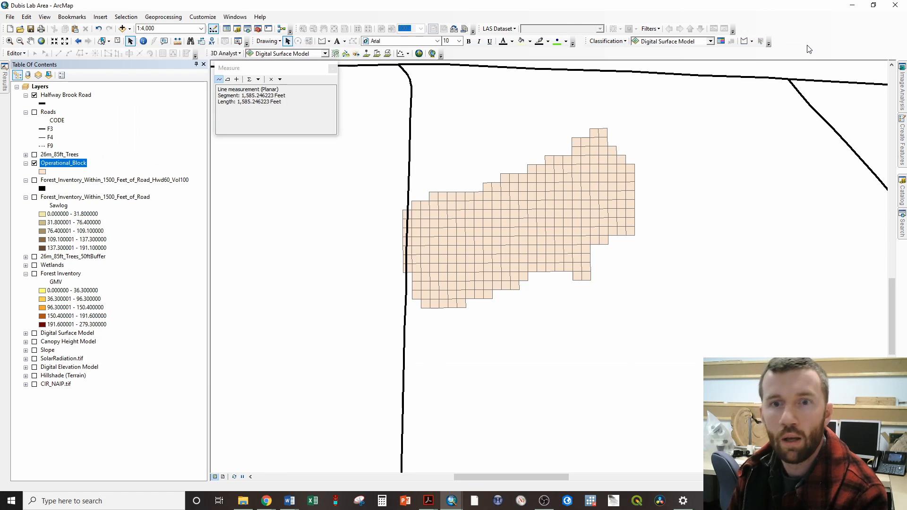
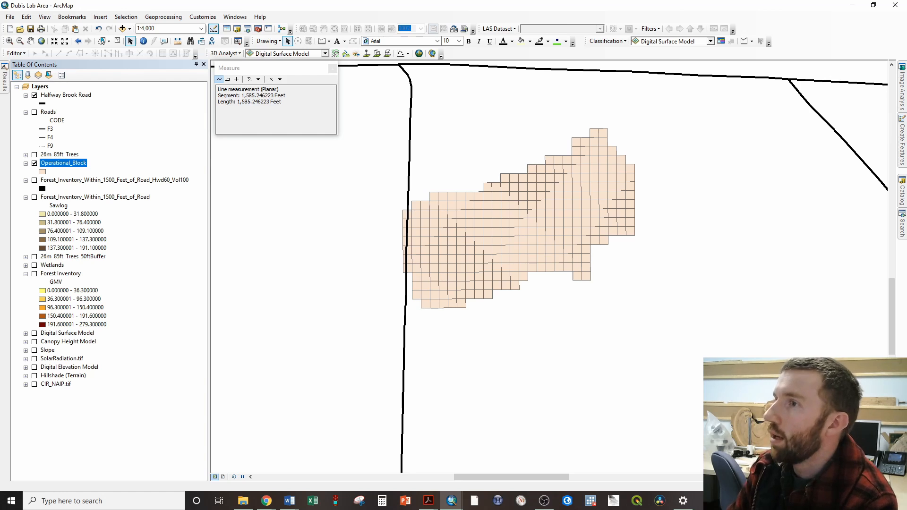
# Start a new shapefile in the C:\GIS_NT\Discard folder with Polyline as its feature type.
pyautogui.hotkey('alt', 'Tab')
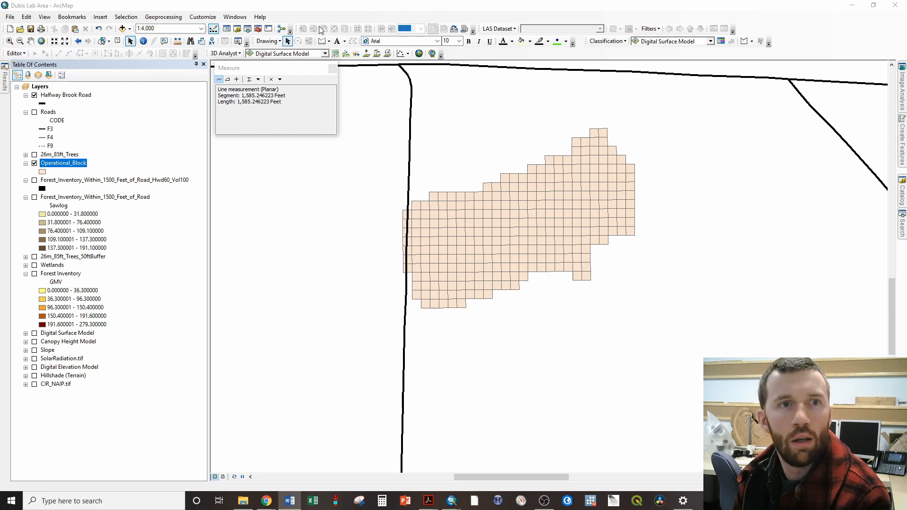
pyautogui.click(236, 31)
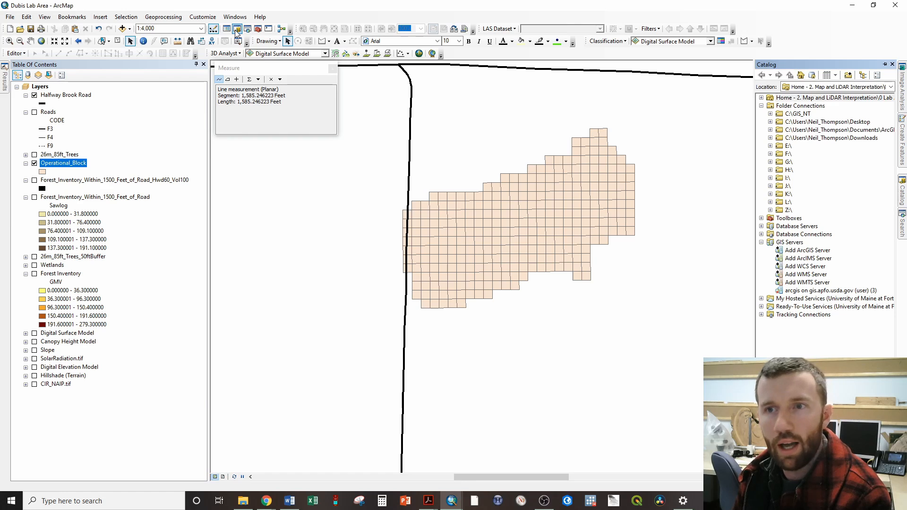
pyautogui.click(770, 114)
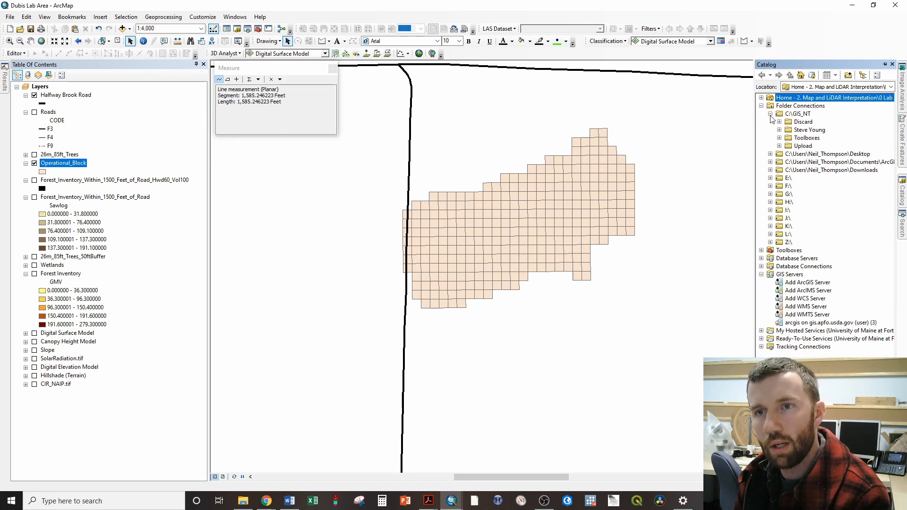
pyautogui.rightClick(797, 125)
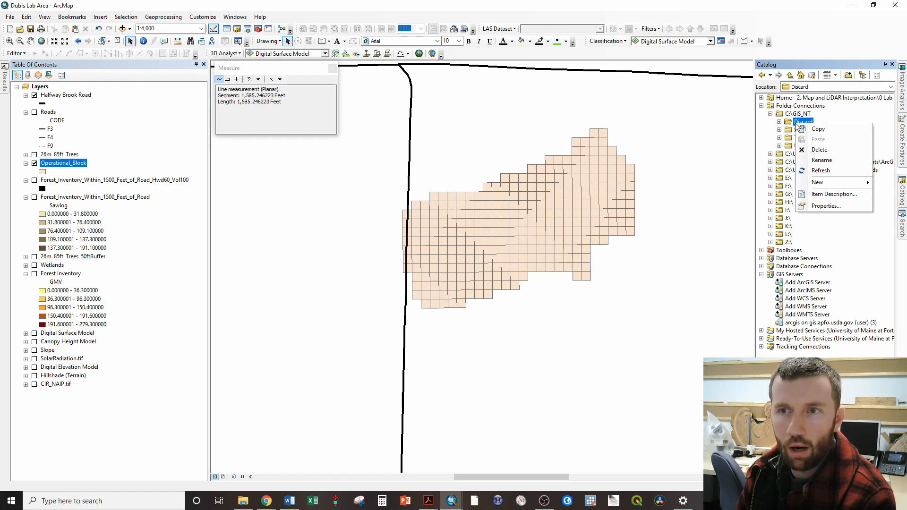
pyautogui.moveTo(833, 183)
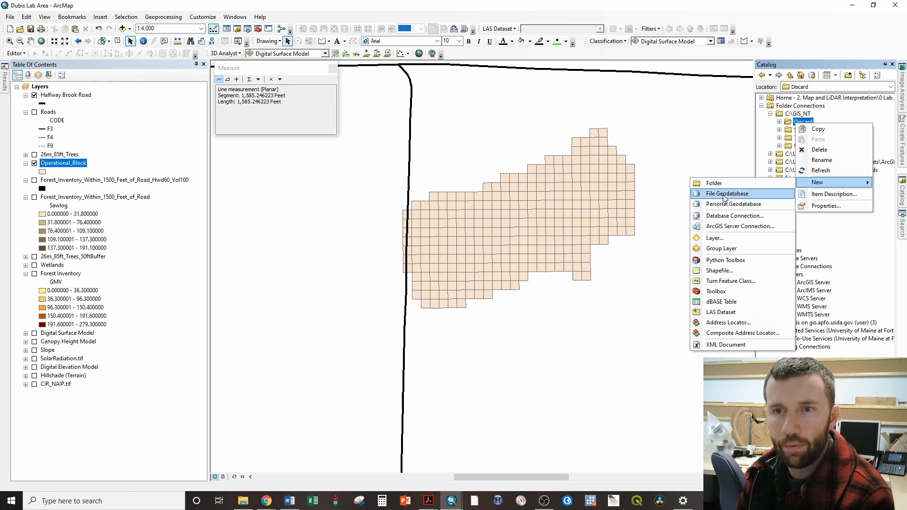
pyautogui.click(719, 271)
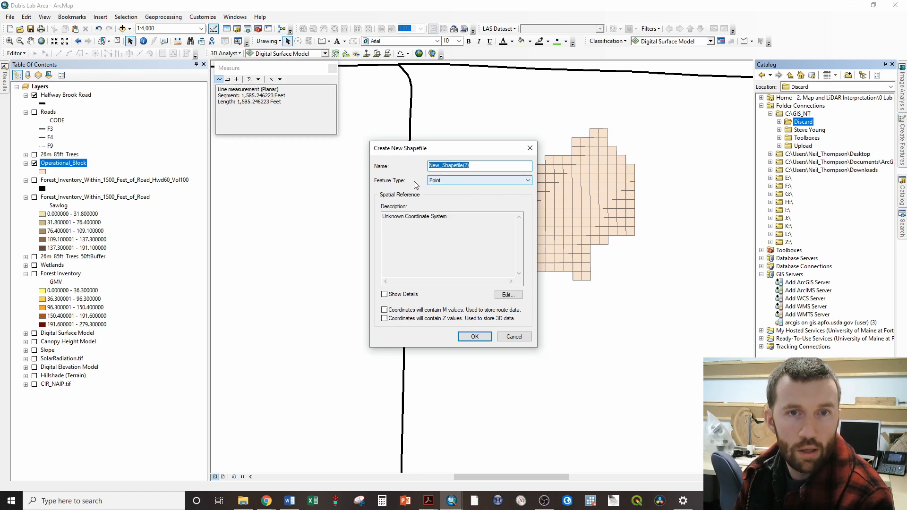
pyautogui.click(442, 181)
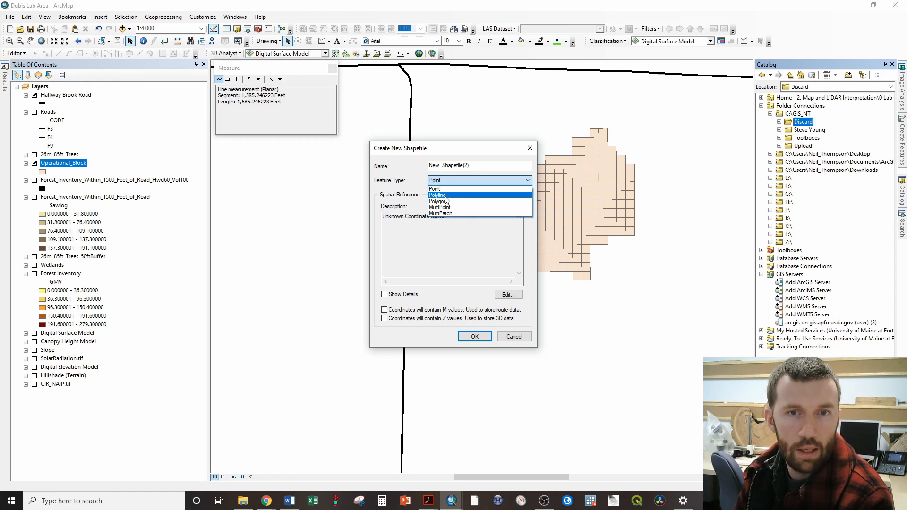
pyautogui.click(445, 195)
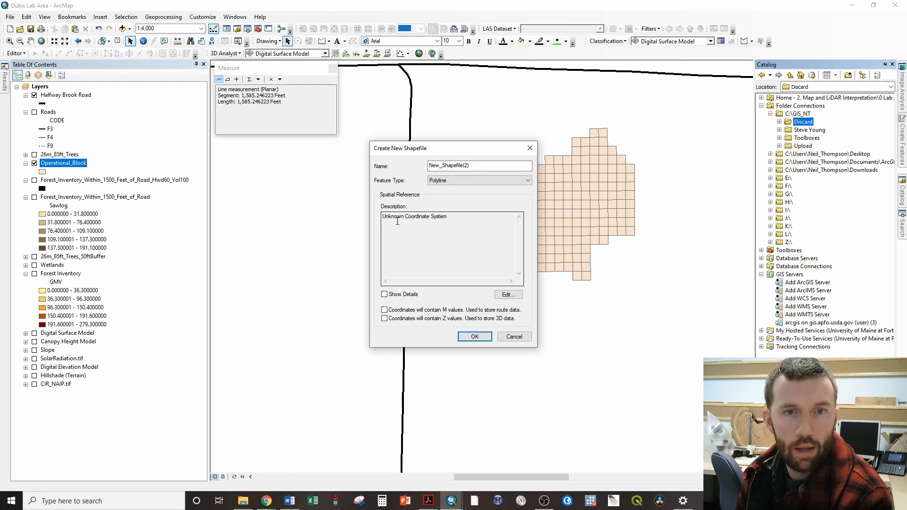
# Set the new shapefile's spatial reference to the projected coordinate system NAD 1983 UTM Zone 19N.
pyautogui.click(505, 295)
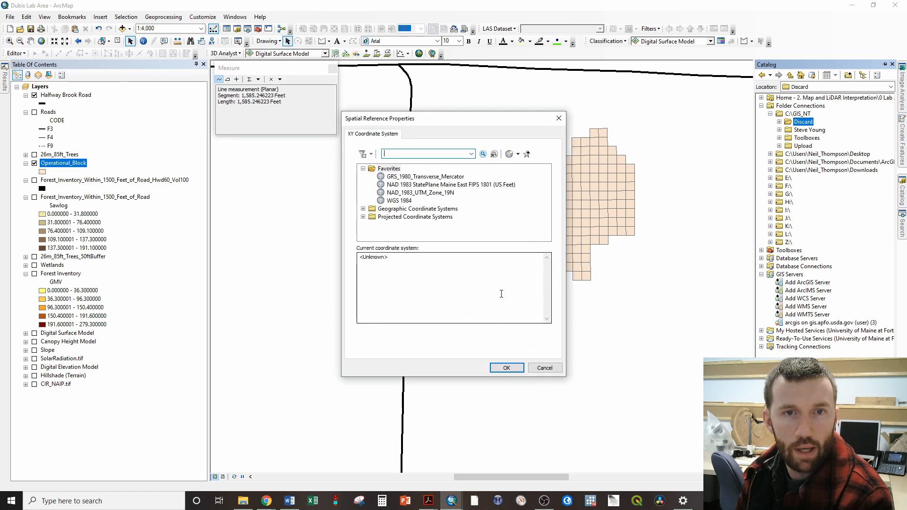
pyautogui.click(363, 217)
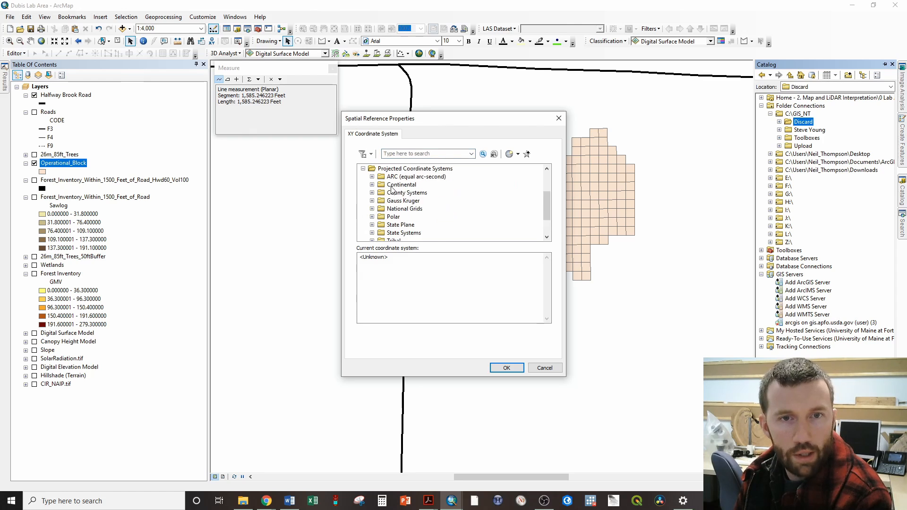
pyautogui.scroll(-2, 391, 188)
pyautogui.click(372, 218)
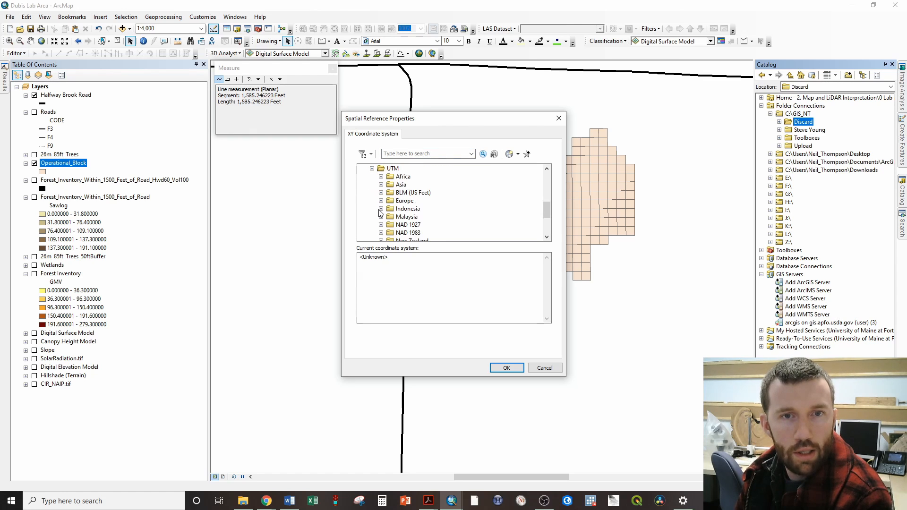
pyautogui.scroll(-1, 380, 213)
pyautogui.click(381, 213)
pyautogui.scroll(-2, 391, 214)
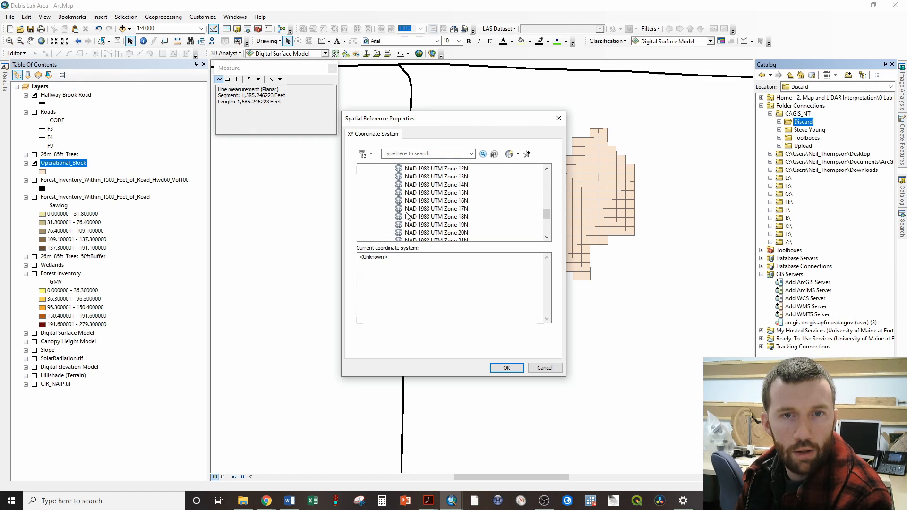
pyautogui.click(433, 225)
pyautogui.click(507, 367)
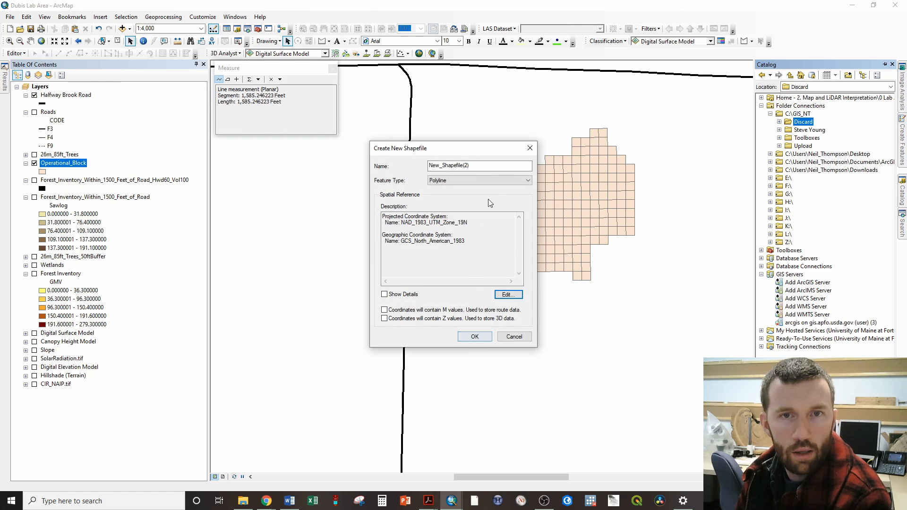
# Name the new polyline shapefile Skid_Trail and create it.
pyautogui.doubleClick(453, 165)
pyautogui.write('Sk')
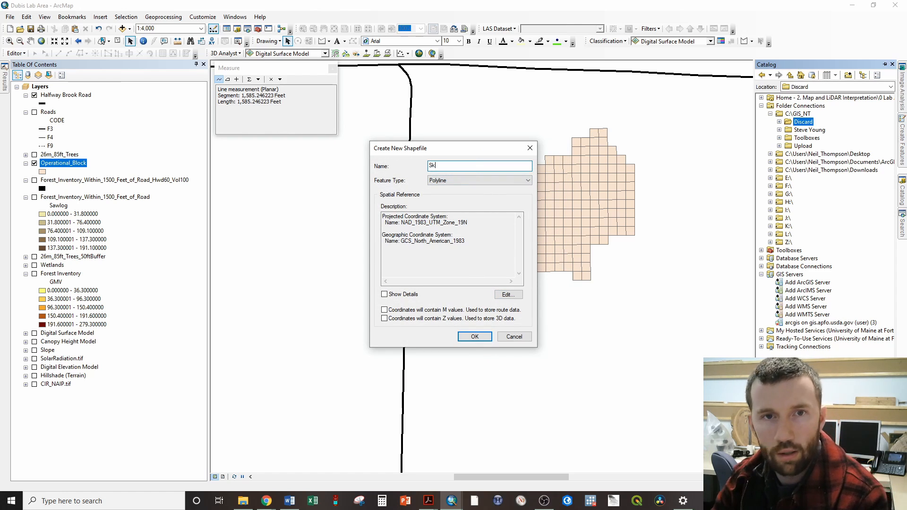
pyautogui.write('idTrail')
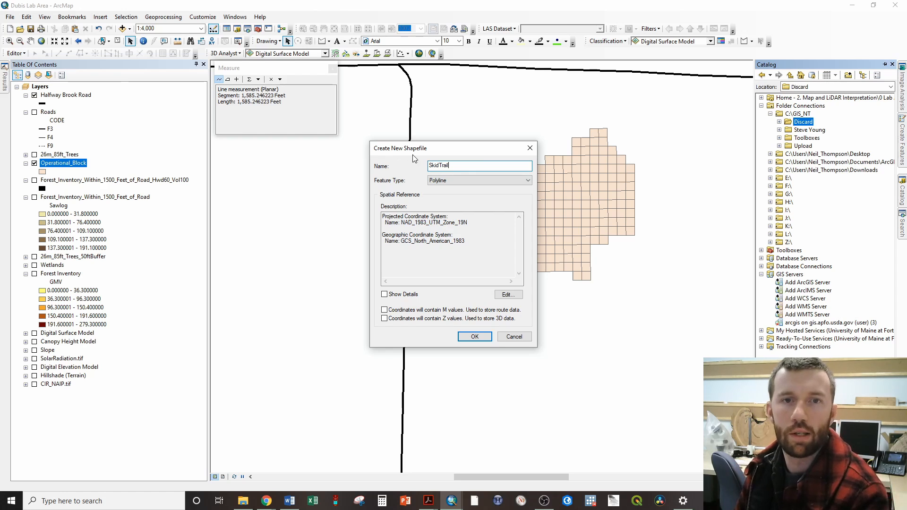
pyautogui.click(440, 165)
pyautogui.write('_')
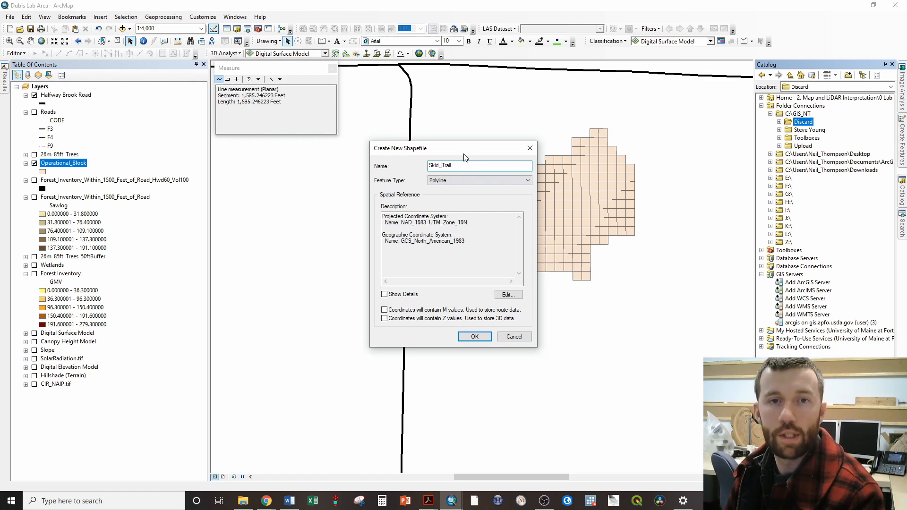
pyautogui.click(474, 337)
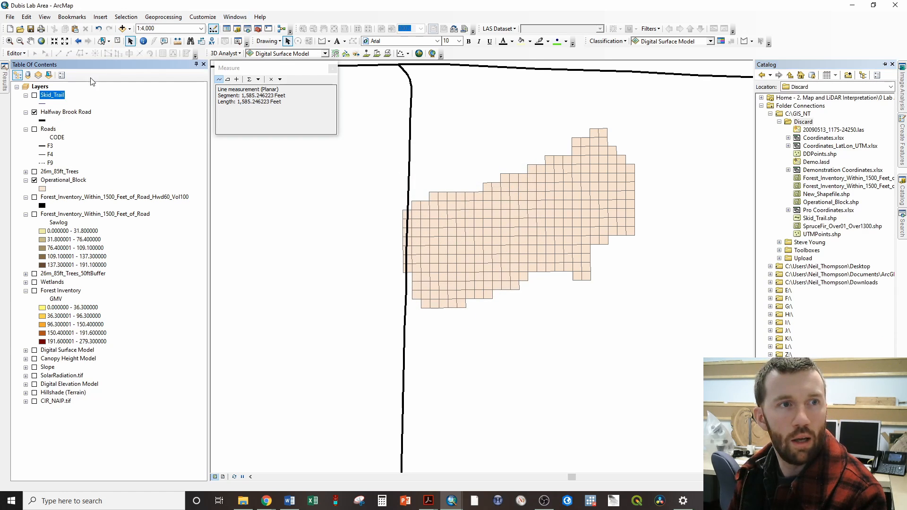
# Symbolize the Skid_Trail layer with a turquoise line of width 3 and turn on the layer's visibility.
pyautogui.click(43, 103)
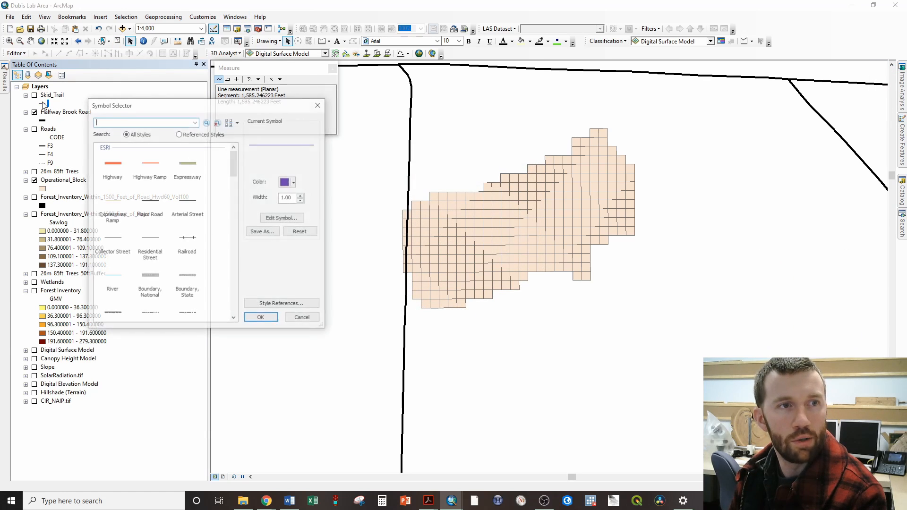
pyautogui.click(295, 182)
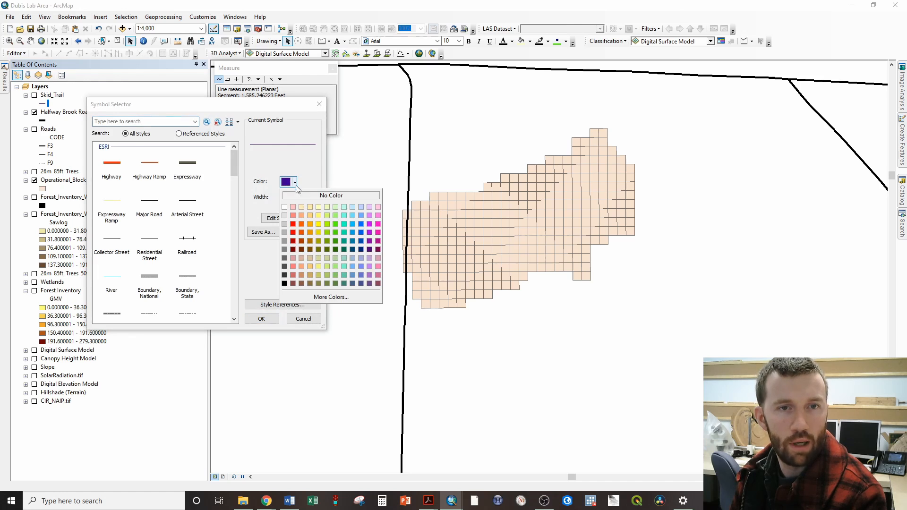
pyautogui.click(344, 224)
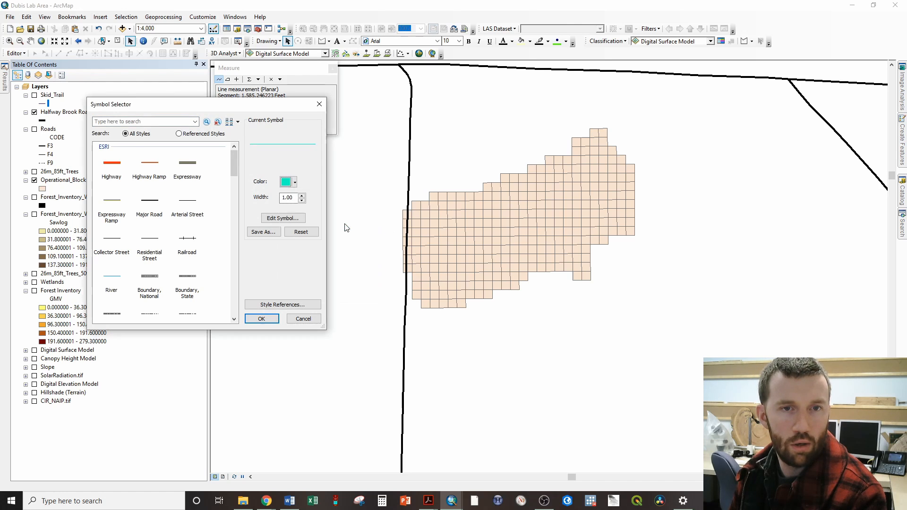
pyautogui.click(301, 195)
pyautogui.click(302, 195)
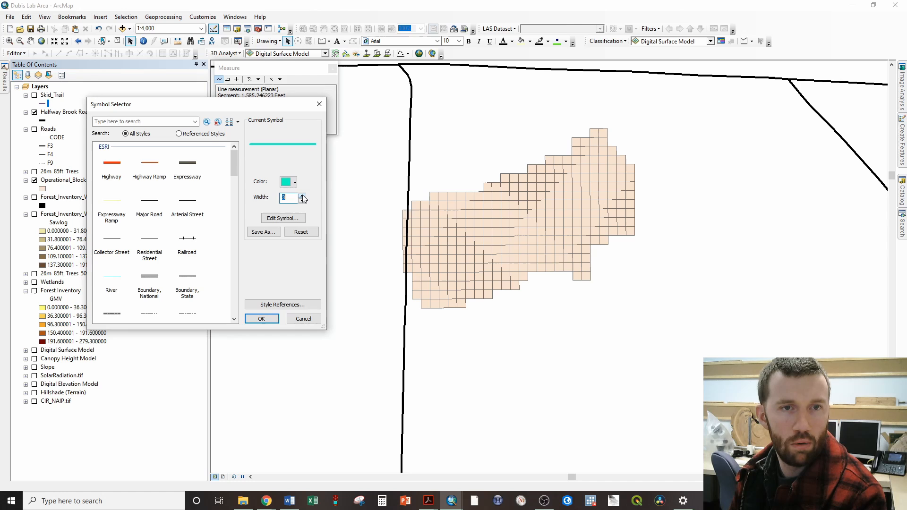
pyautogui.click(261, 319)
pyautogui.click(35, 96)
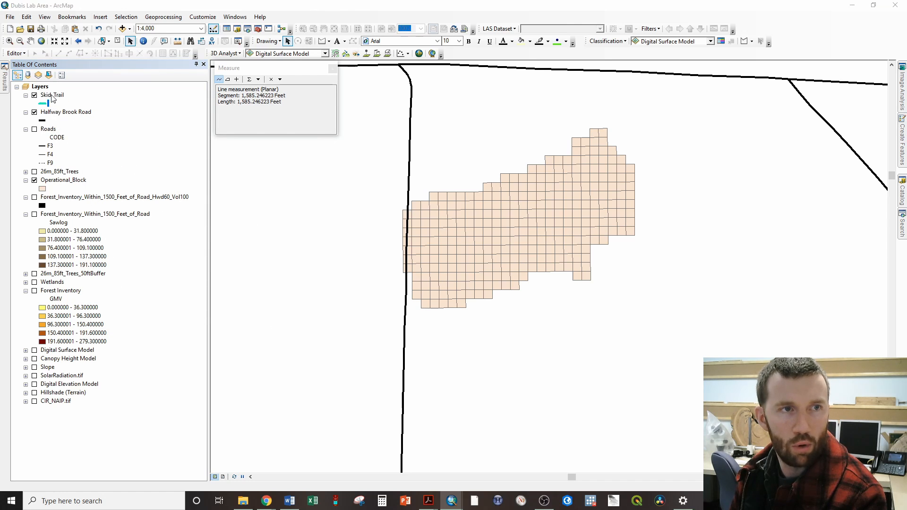
# Start an edit session on the Skid_Trail layer and show the templates for creating features.
pyautogui.rightClick(52, 95)
pyautogui.moveTo(93, 214)
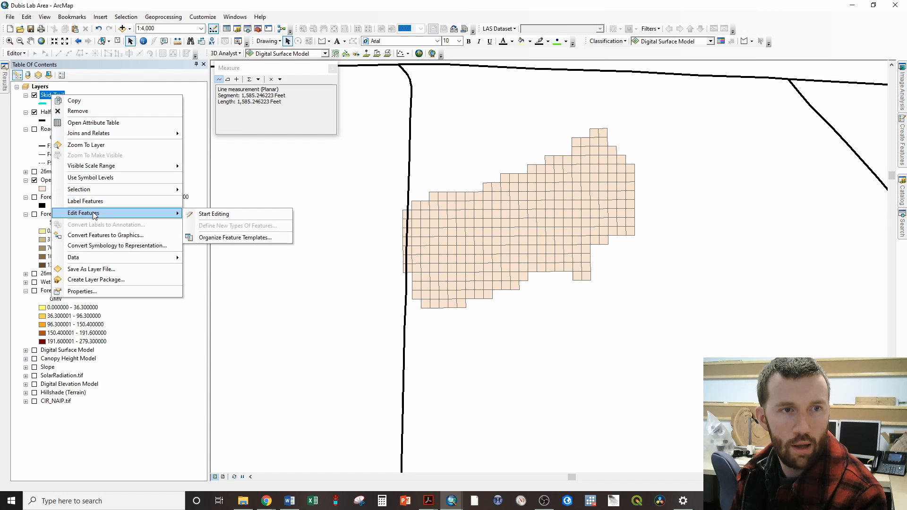
pyautogui.click(241, 213)
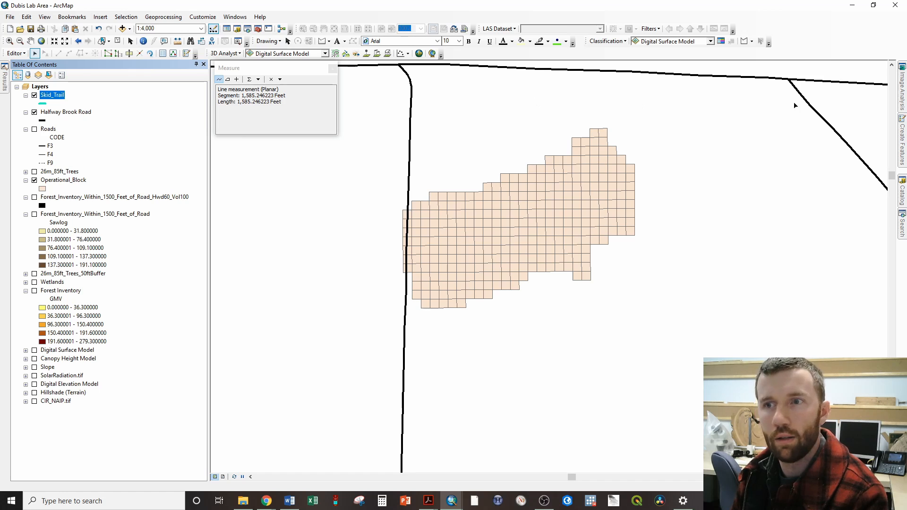
pyautogui.click(901, 142)
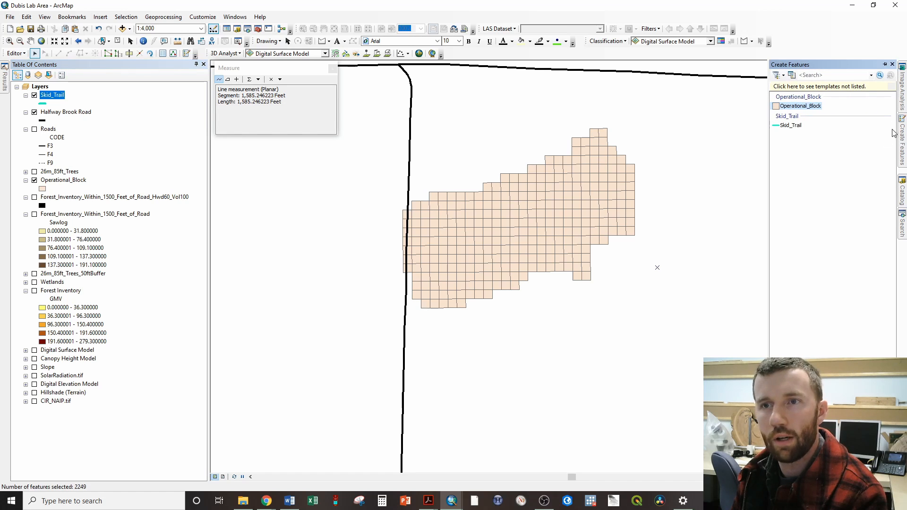
pyautogui.click(15, 53)
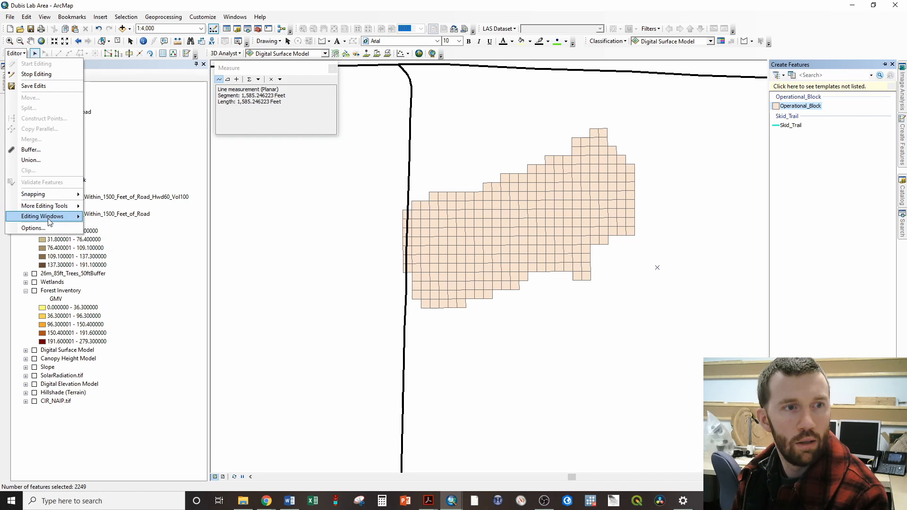
pyautogui.moveTo(50, 221)
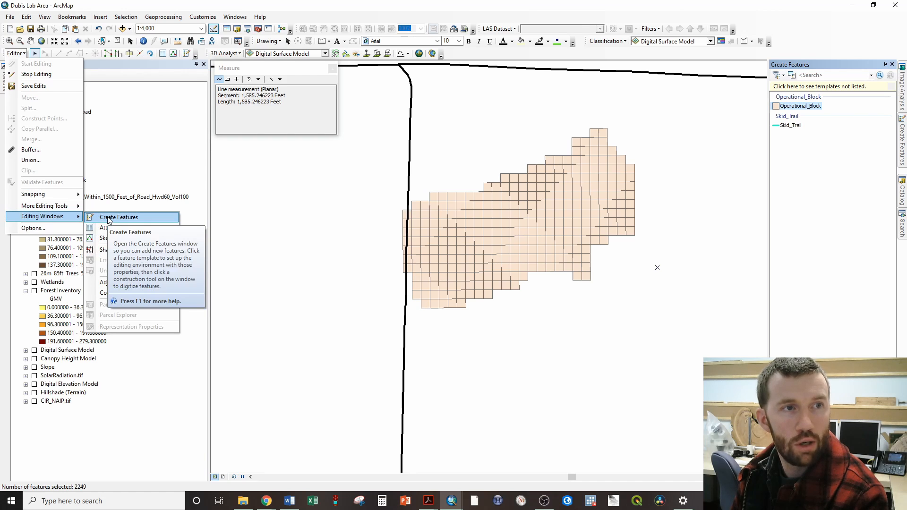
pyautogui.press('Escape')
pyautogui.press('Escape')
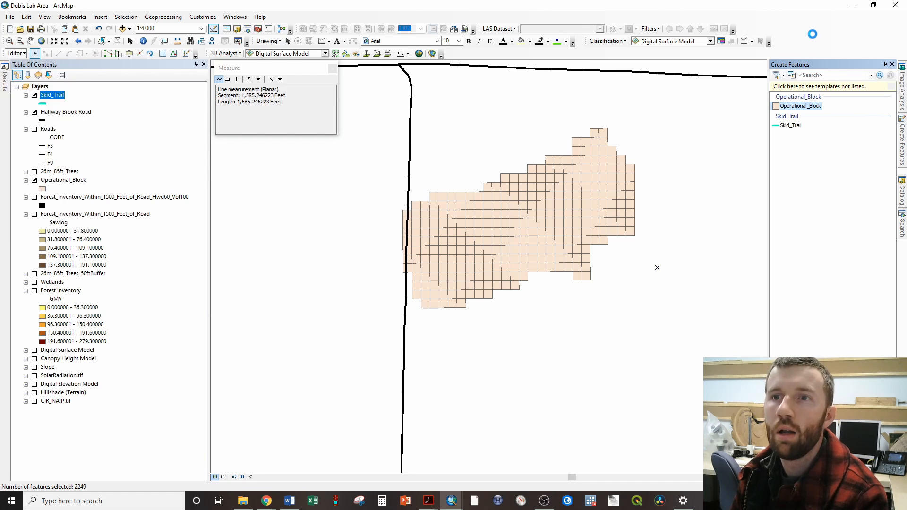
pyautogui.rightClick(811, 34)
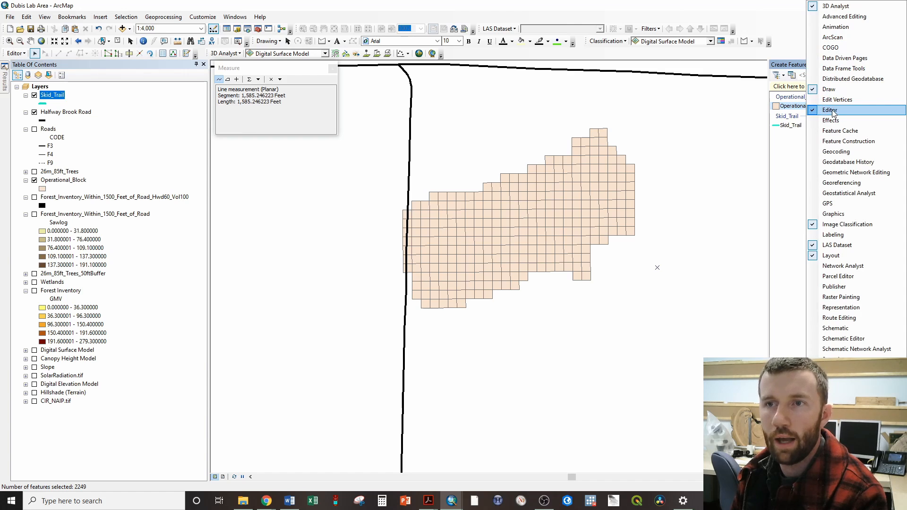
pyautogui.click(811, 137)
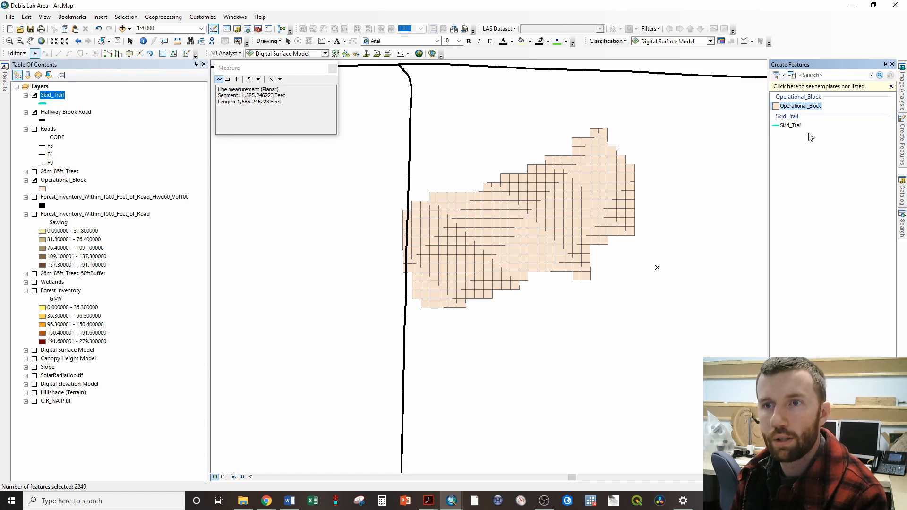
# Draw a straight Skid_Trail line about 534 m long from Halfway Brook Road through the operational block to its eastern edge.
pyautogui.click(794, 126)
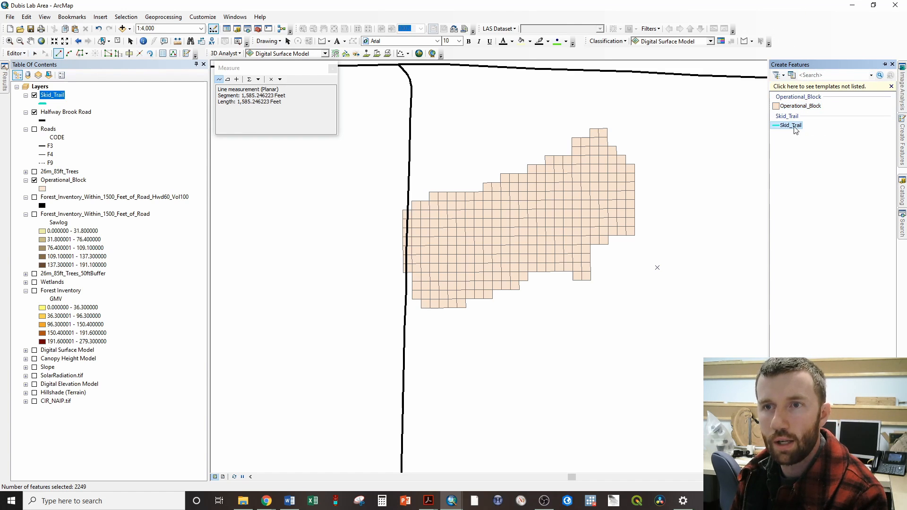
pyautogui.click(407, 260)
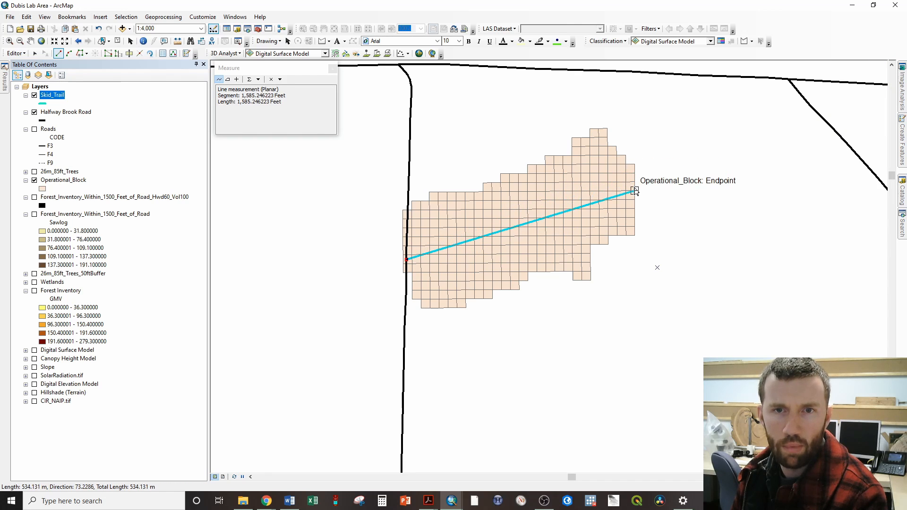
pyautogui.doubleClick(635, 191)
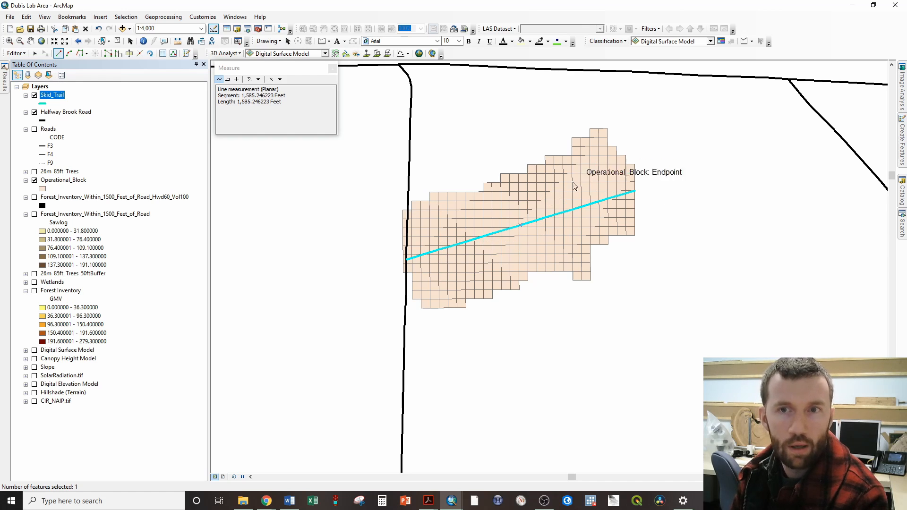
# End the edit session and save the edits to the Skid_Trail layer.
pyautogui.click(23, 54)
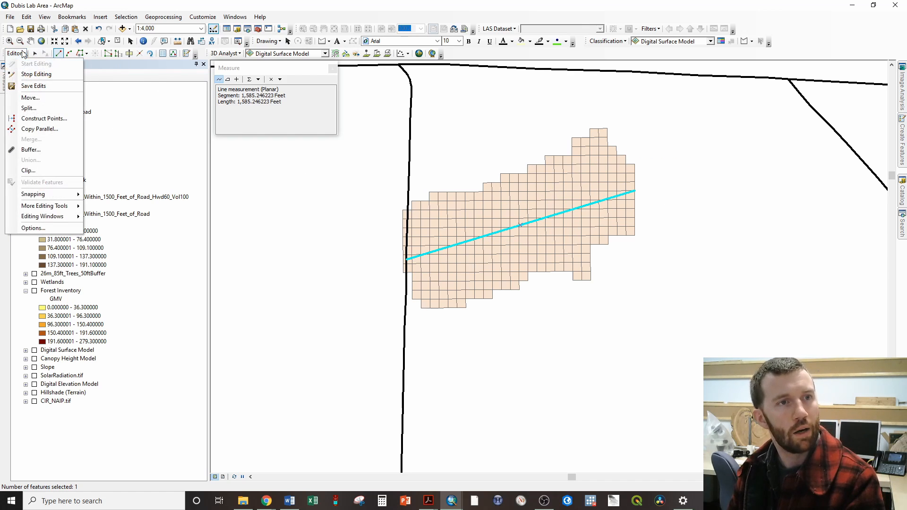
pyautogui.click(34, 75)
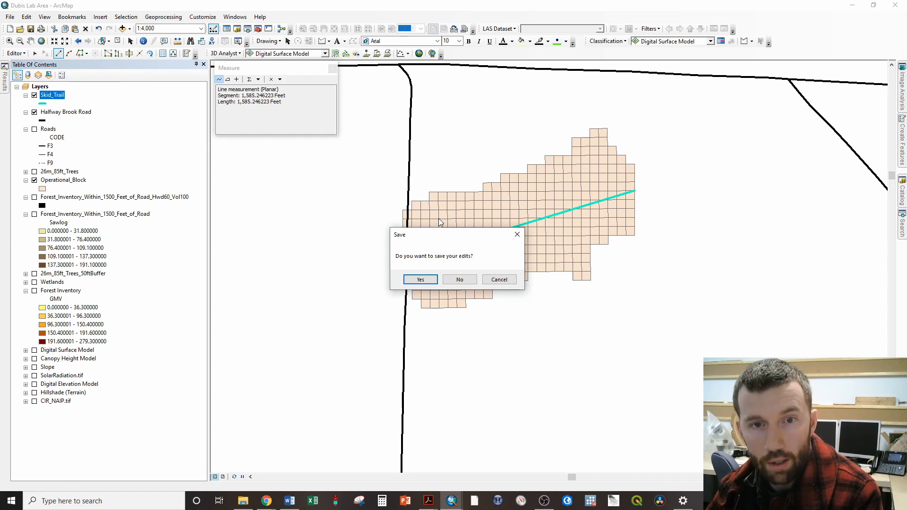
pyautogui.click(418, 280)
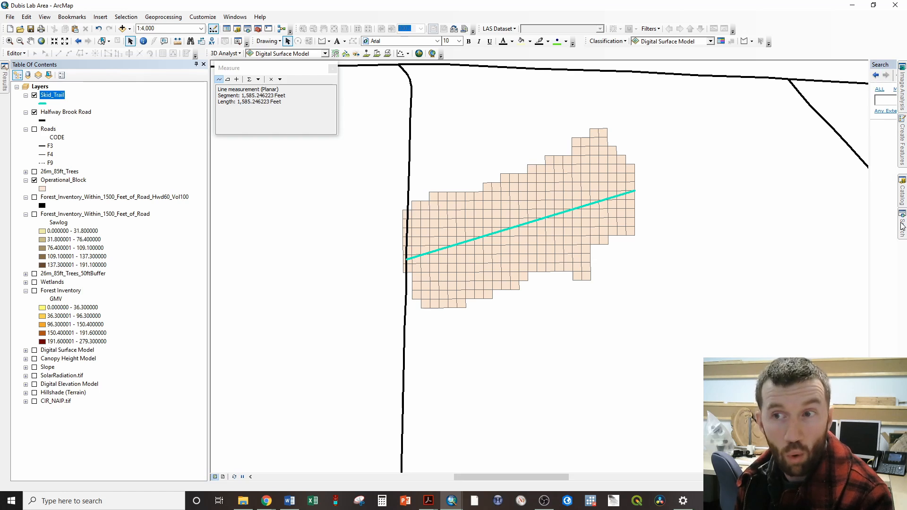
# Search for "points along line" and open the Generate Points Along Lines tool.
pyautogui.moveTo(902, 227)
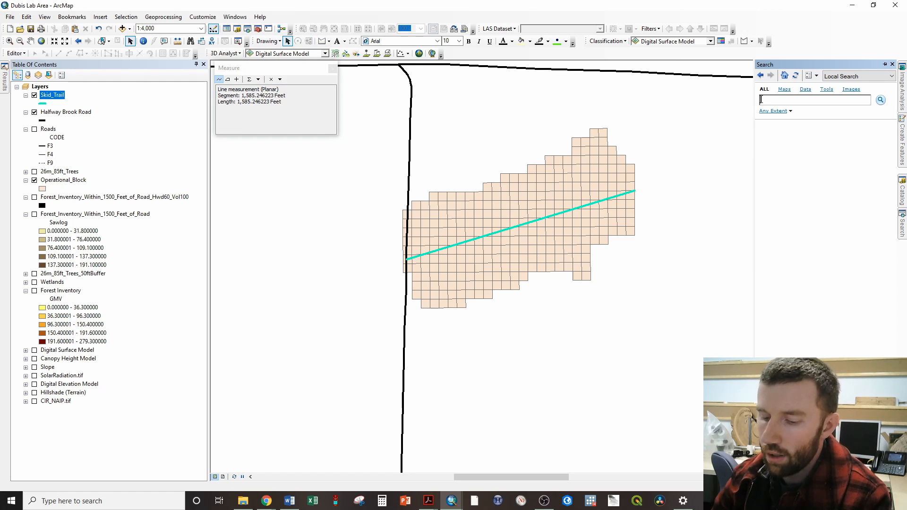
pyautogui.write('points')
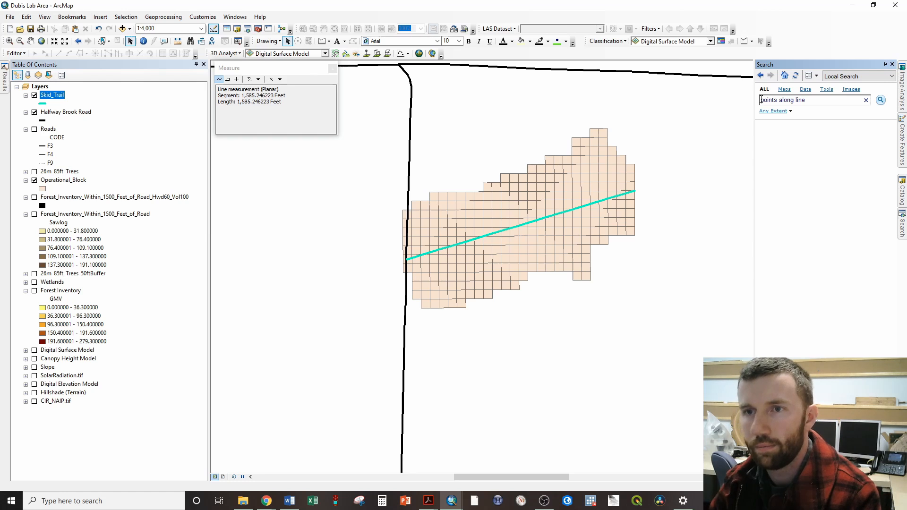
pyautogui.write(' along line')
pyautogui.press('Return')
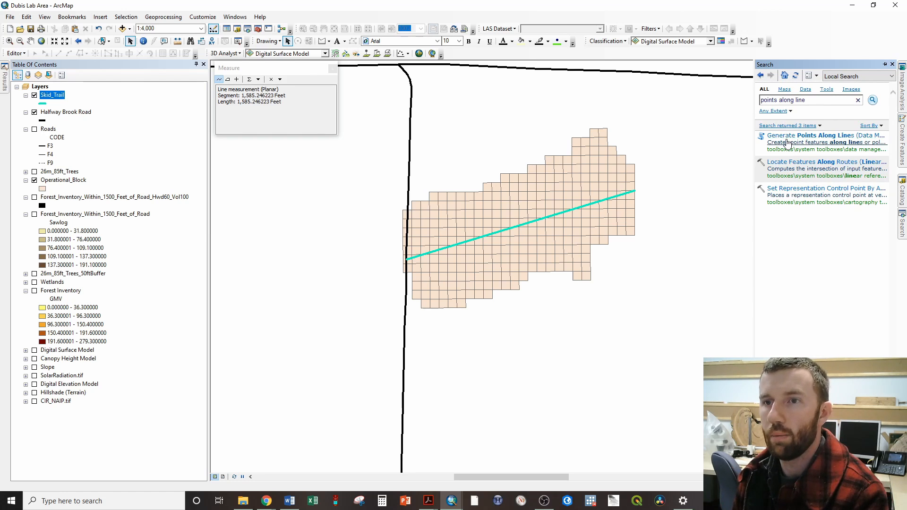
pyautogui.click(839, 135)
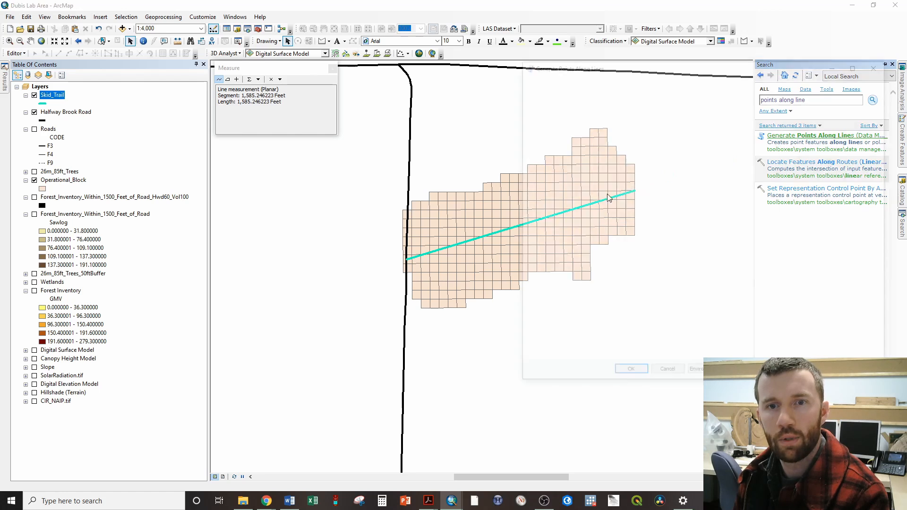
# Use Skid_Trail as the input features and name the output feature class SkidTrailPoints in the Discard folder.
pyautogui.click(576, 101)
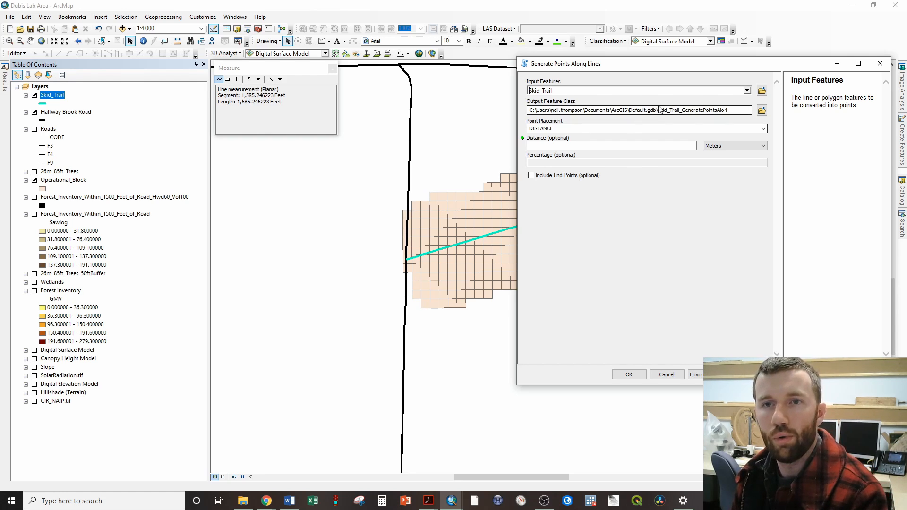
pyautogui.click(758, 110)
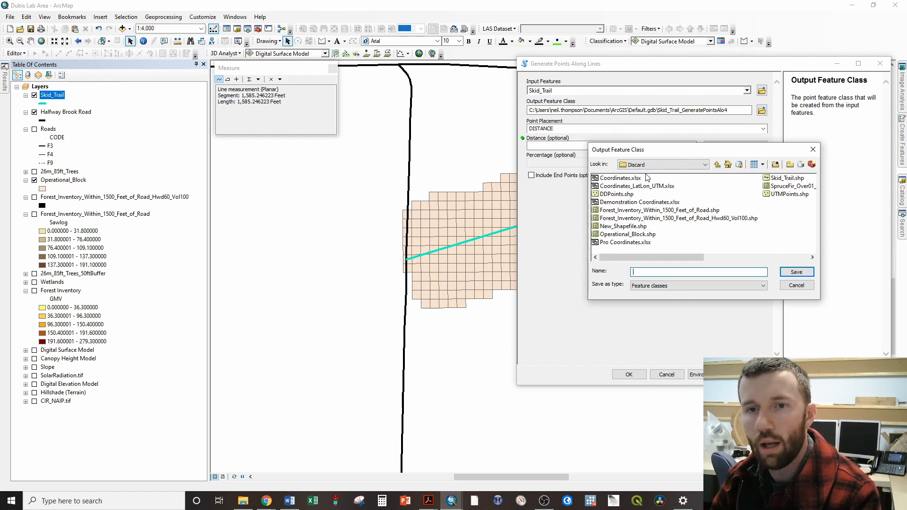
pyautogui.write('SkidTrailPoints')
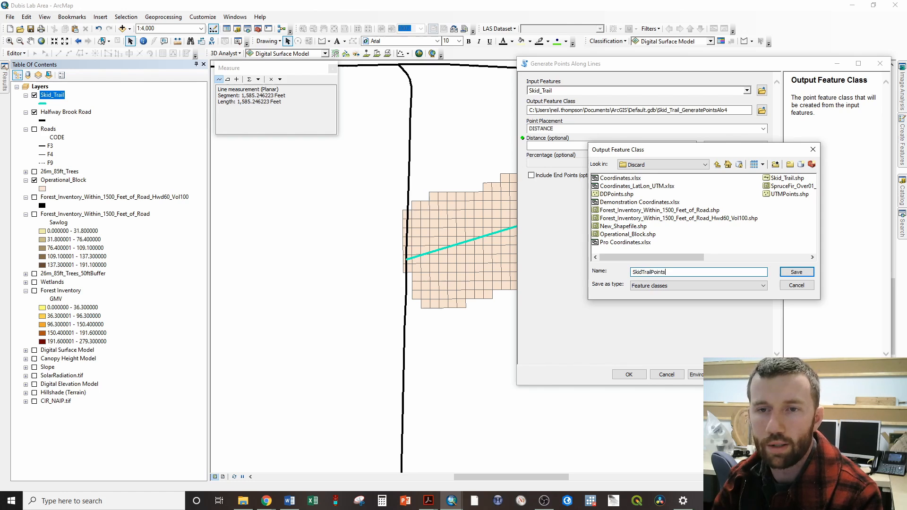
pyautogui.press('Return')
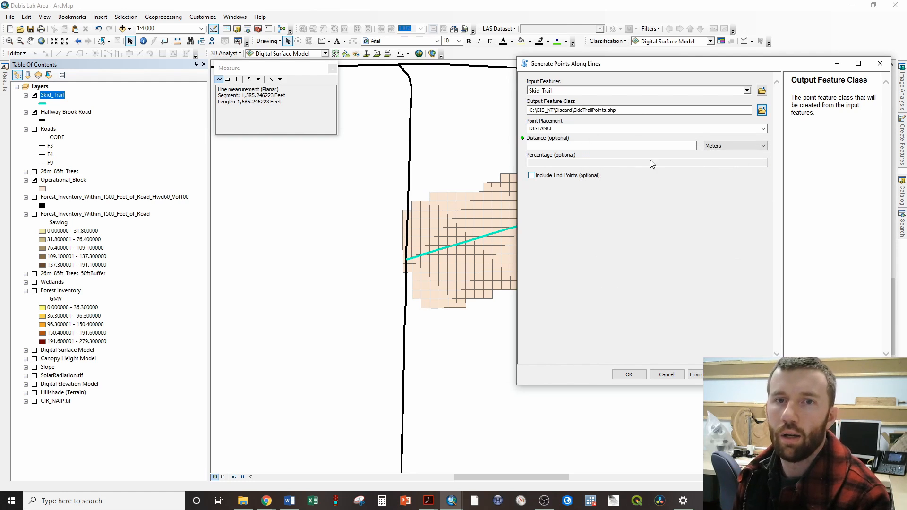
# Set the point spacing to 113 feet, generate the points along the skid trail and dismiss the progress window.
pyautogui.click(755, 146)
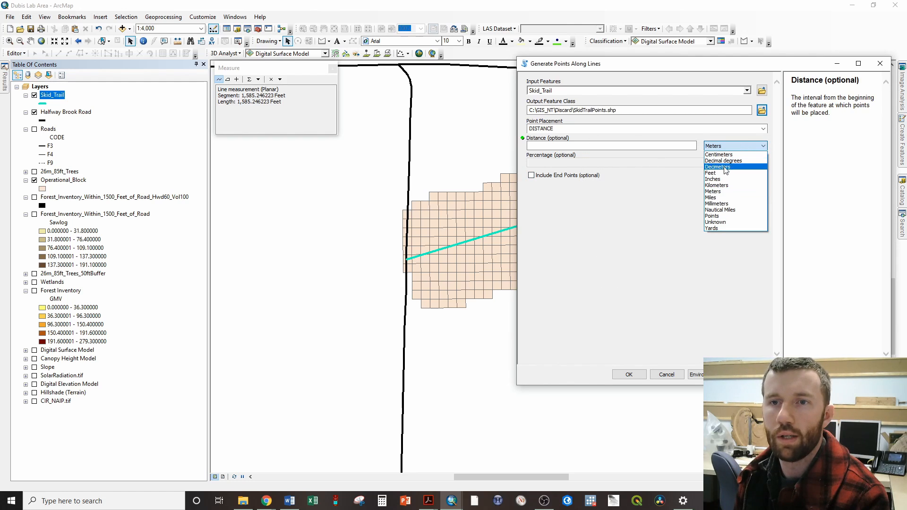
pyautogui.click(721, 173)
pyautogui.click(688, 144)
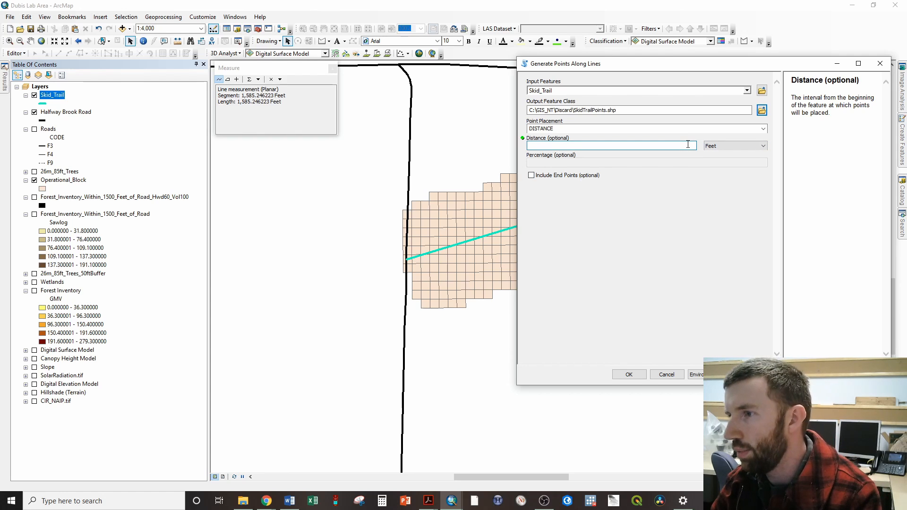
pyautogui.write('112')
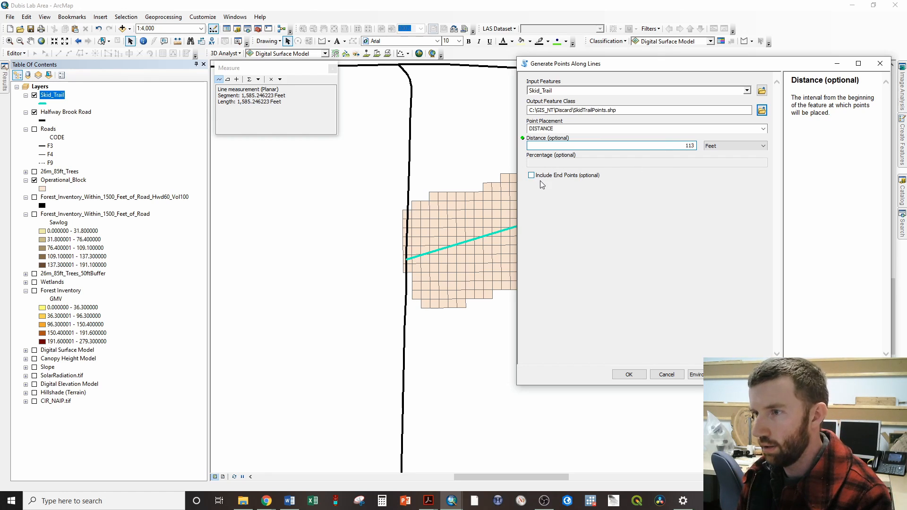
pyautogui.click(629, 375)
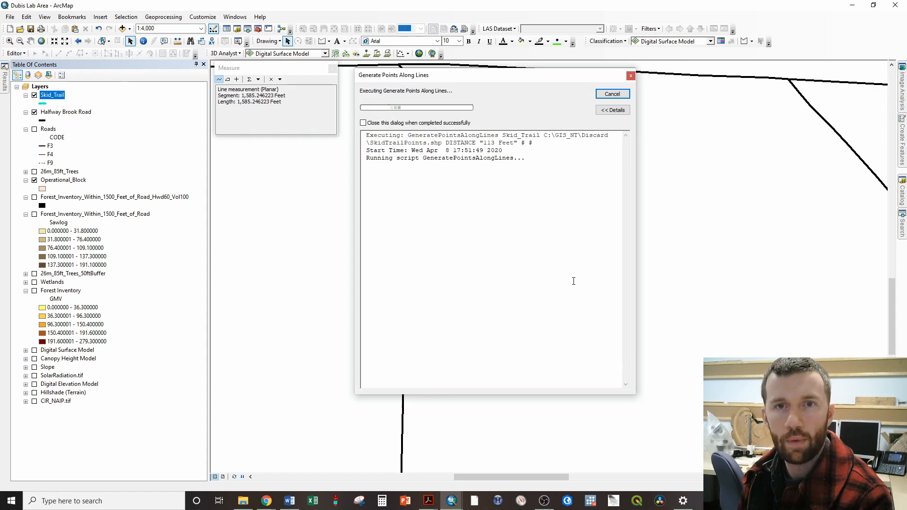
pyautogui.click(612, 94)
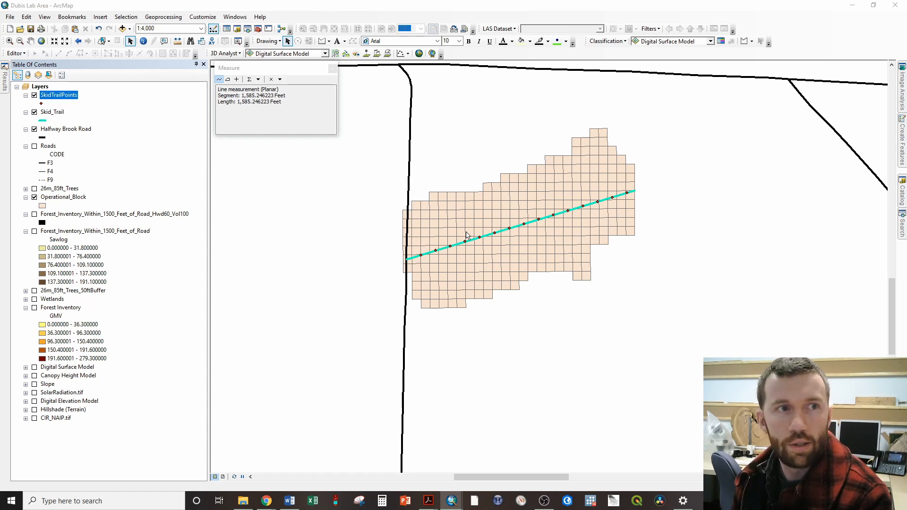
# Start a new edit session on the Skid_Trail layer and pick its template for drawing lines.
pyautogui.click(58, 114)
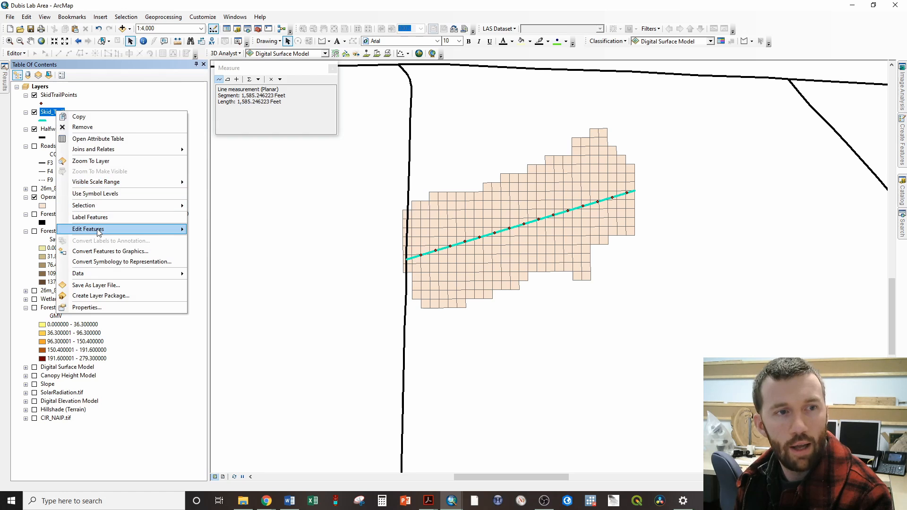
pyautogui.moveTo(129, 231)
pyautogui.click(208, 231)
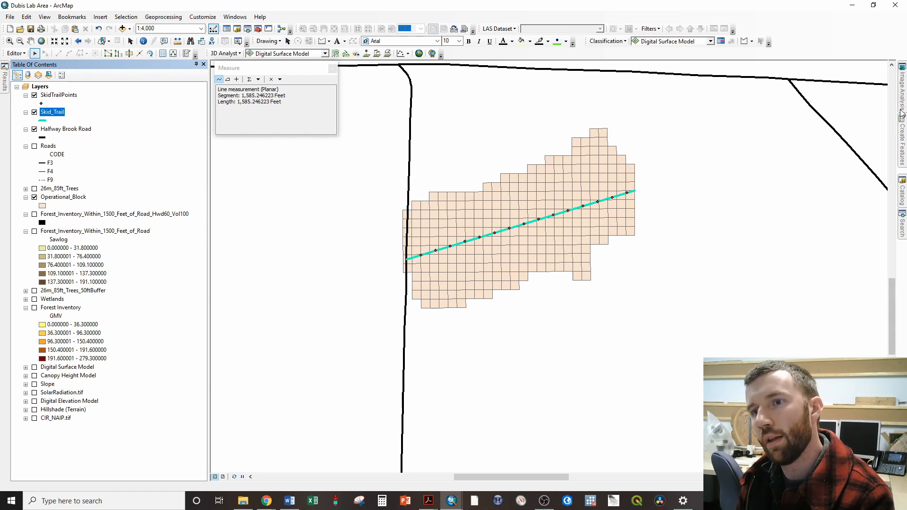
pyautogui.moveTo(899, 155)
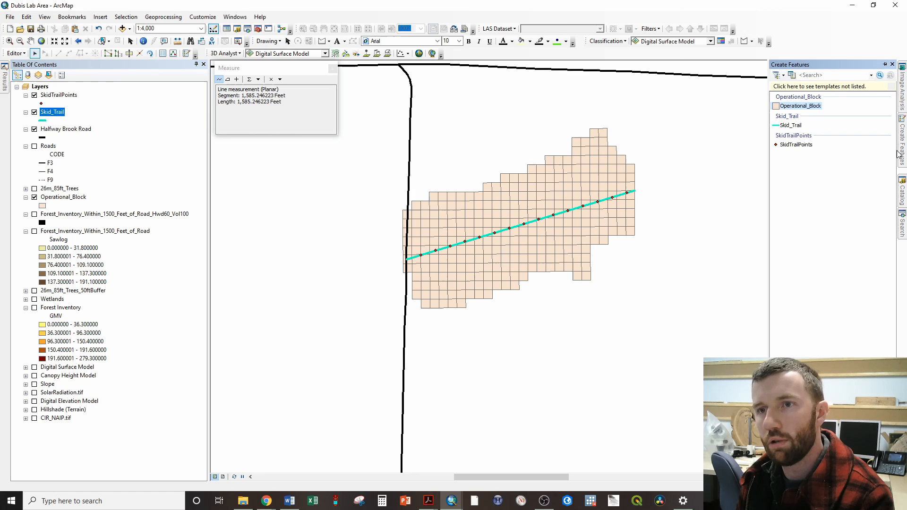
pyautogui.click(791, 125)
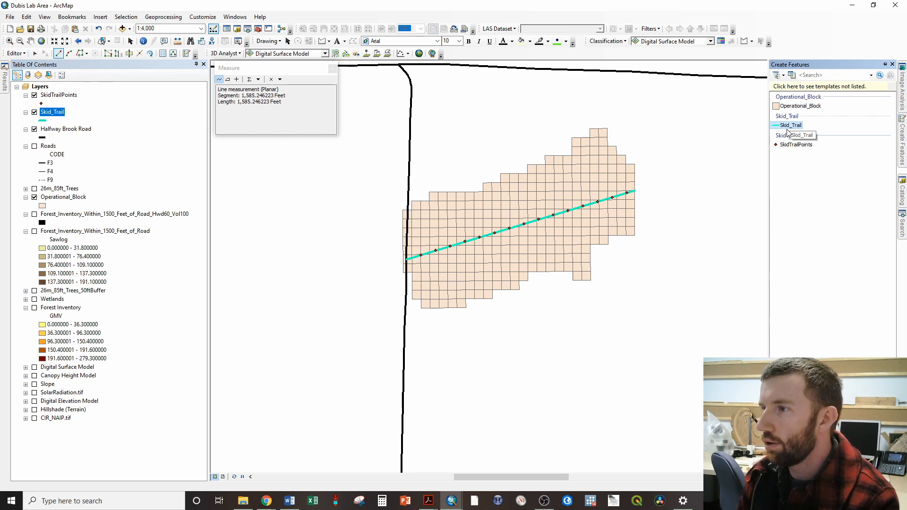
# Draw a Skid_Trail branch about 161 m long from the first trail point to the block's upper edge, using a segment deflection of 45 degrees.
pyautogui.rightClick(422, 257)
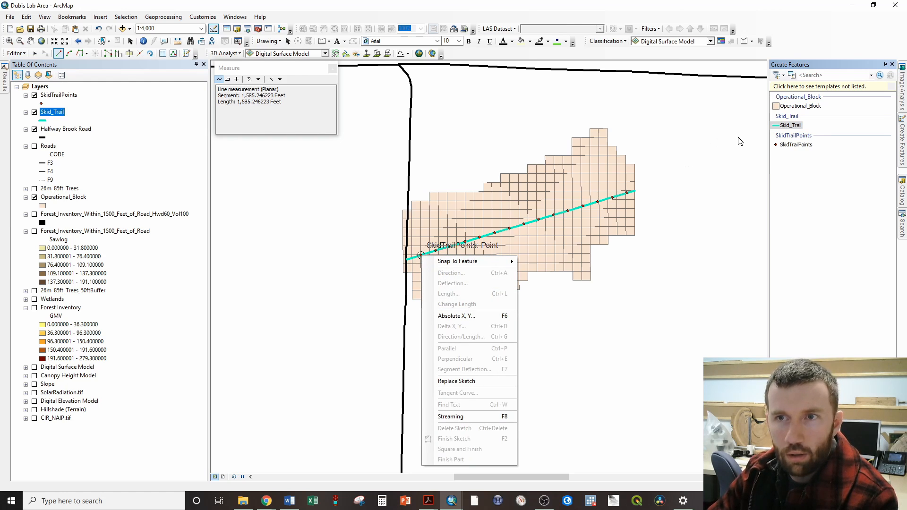
pyautogui.click(786, 126)
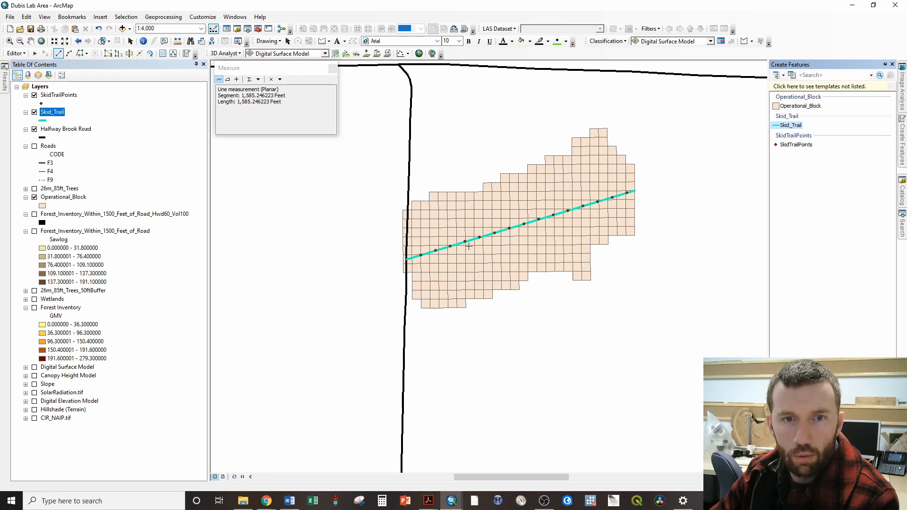
pyautogui.click(421, 257)
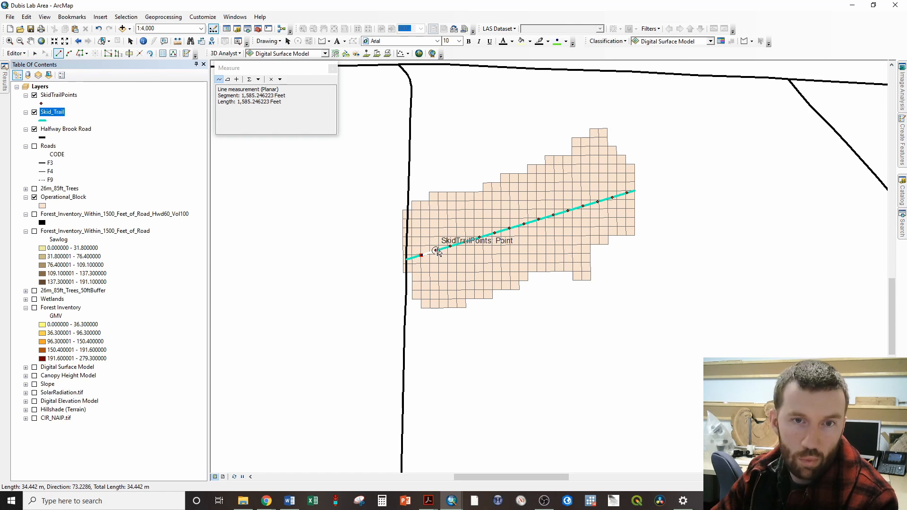
pyautogui.rightClick(437, 253)
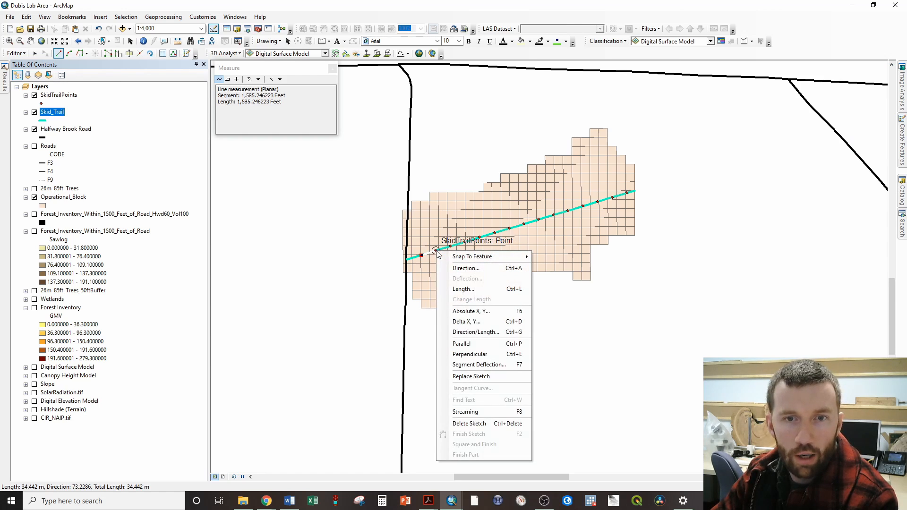
pyautogui.moveTo(446, 257)
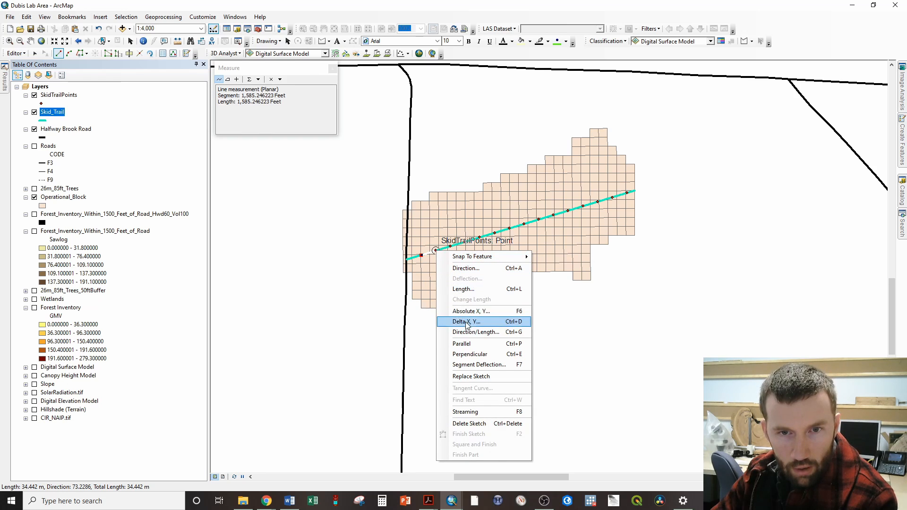
pyautogui.click(482, 365)
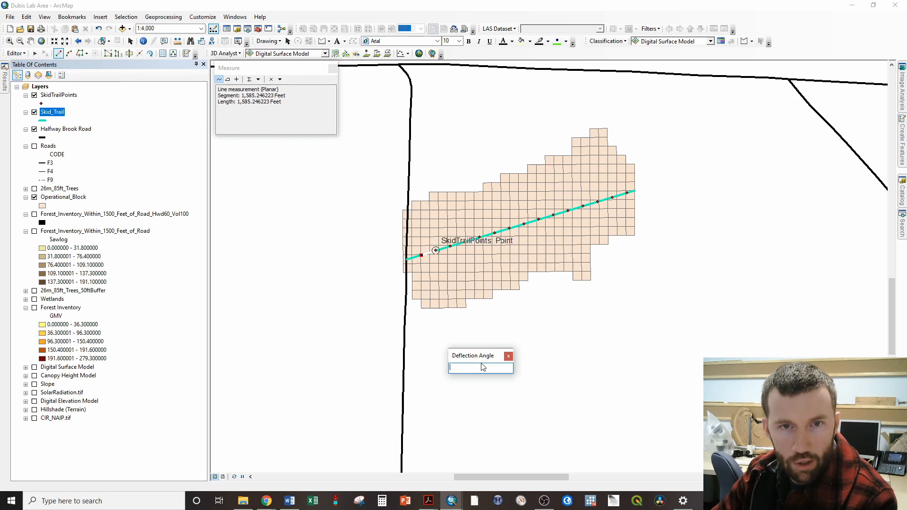
pyautogui.write('45')
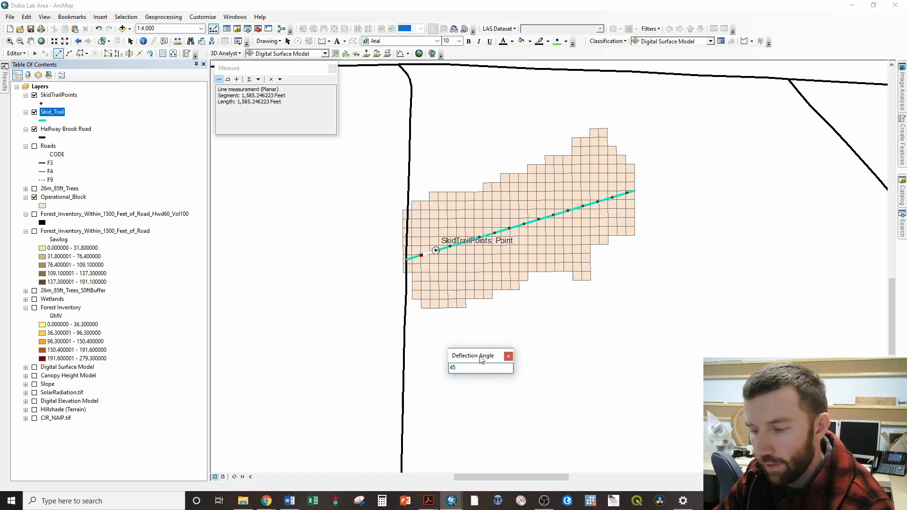
pyautogui.press('Return')
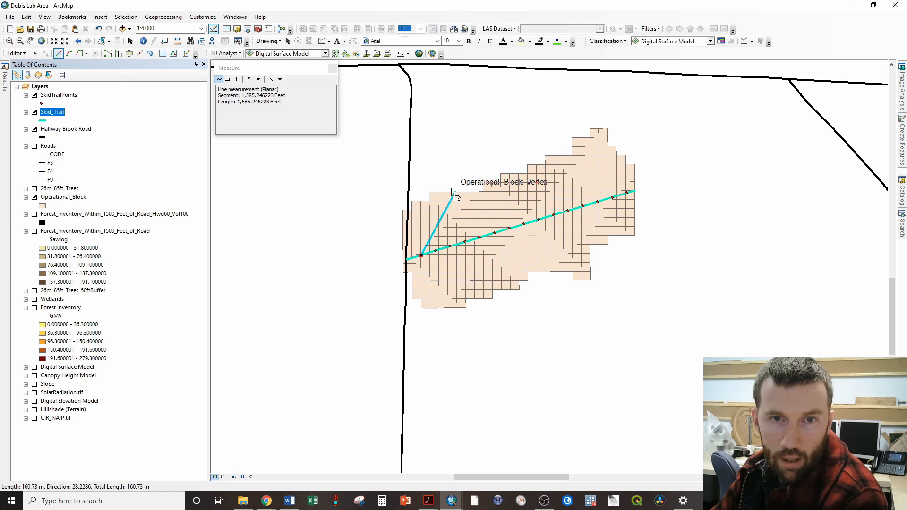
pyautogui.click(455, 192)
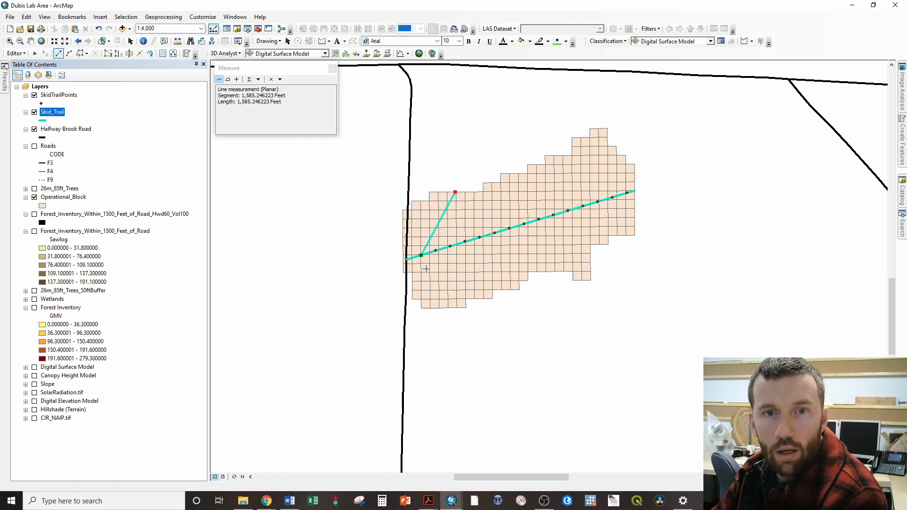
pyautogui.press('F2')
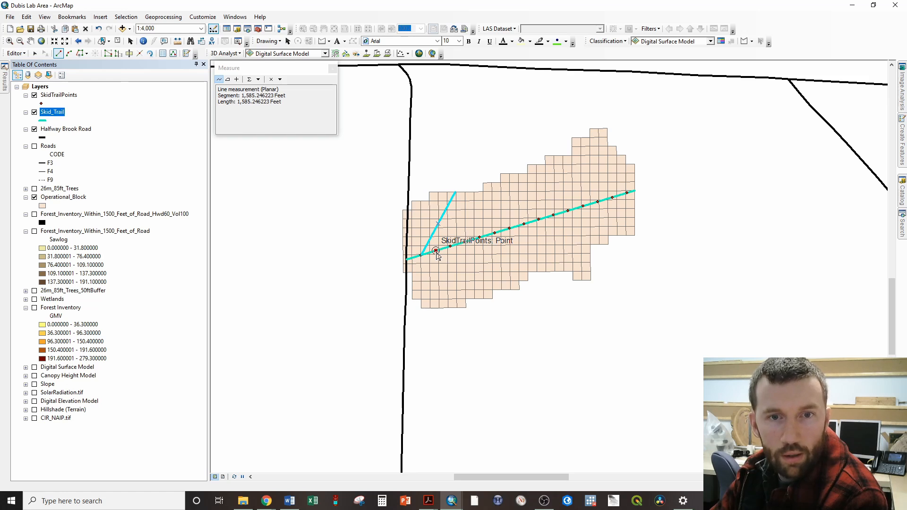
# Draw a second upper branch trail from the second trail point to the block's upper edge with a 45-degree segment deflection.
pyautogui.click(437, 254)
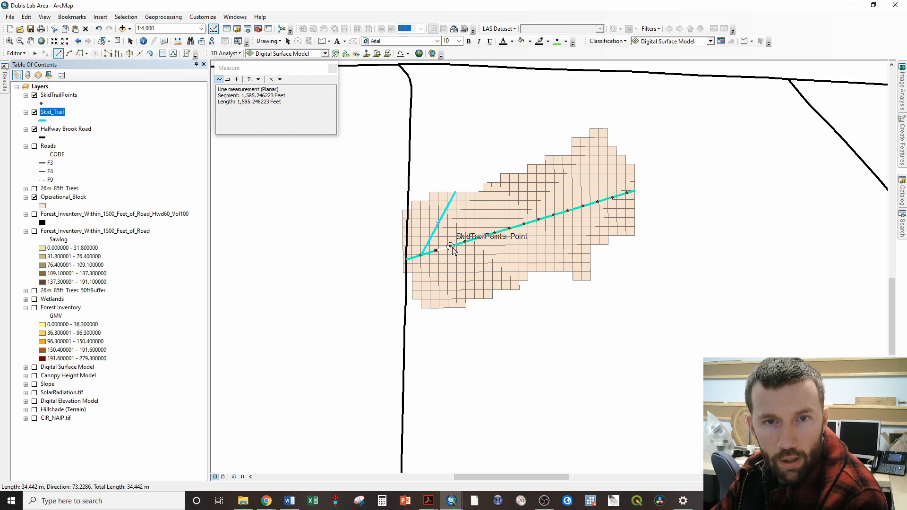
pyautogui.rightClick(452, 248)
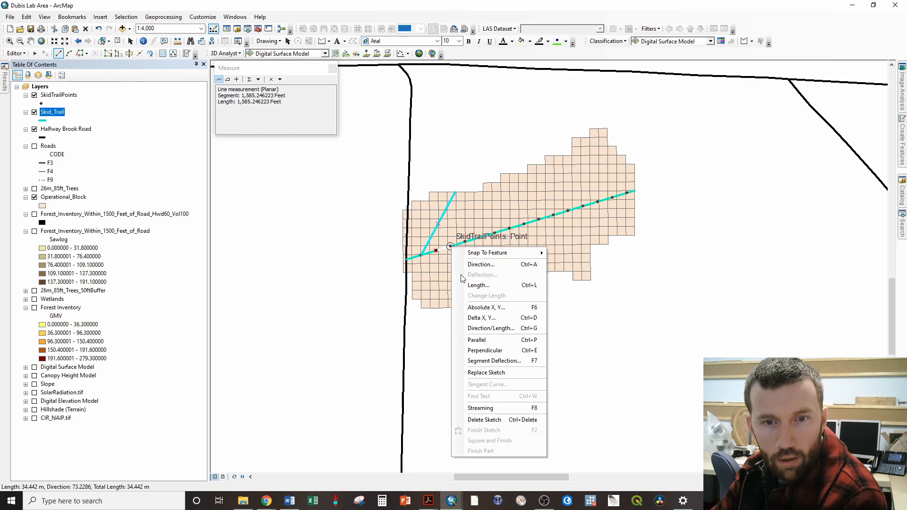
pyautogui.click(489, 361)
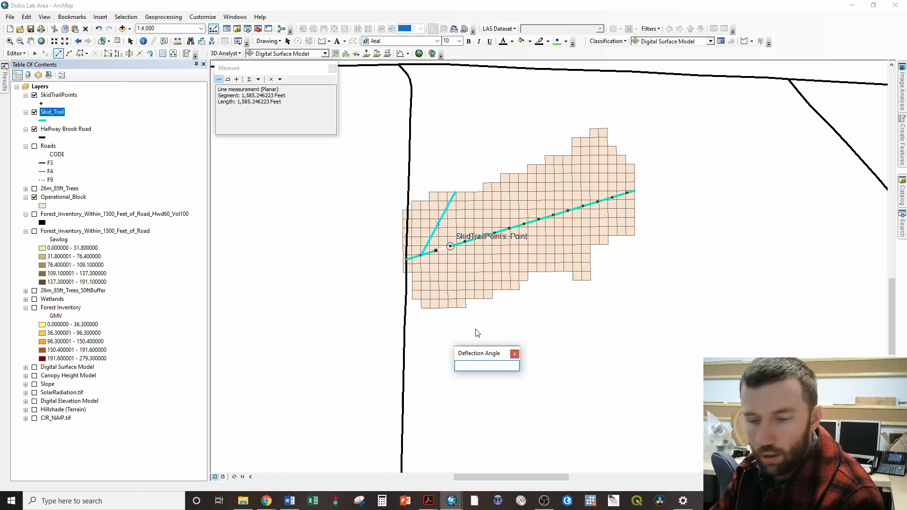
pyautogui.write('45')
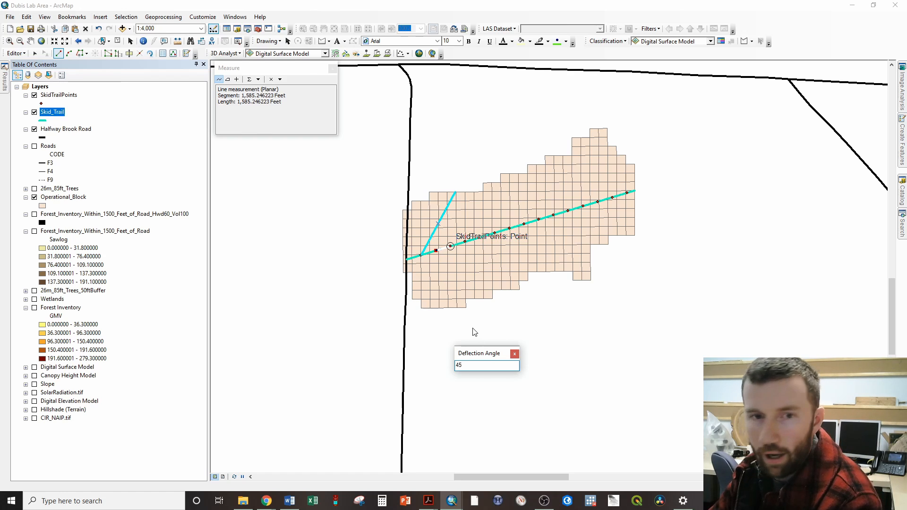
pyautogui.press('Return')
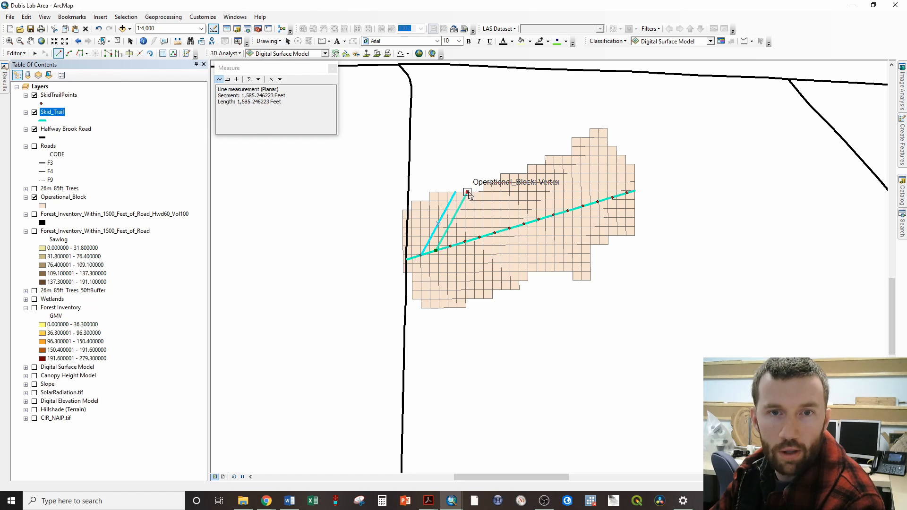
pyautogui.click(467, 192)
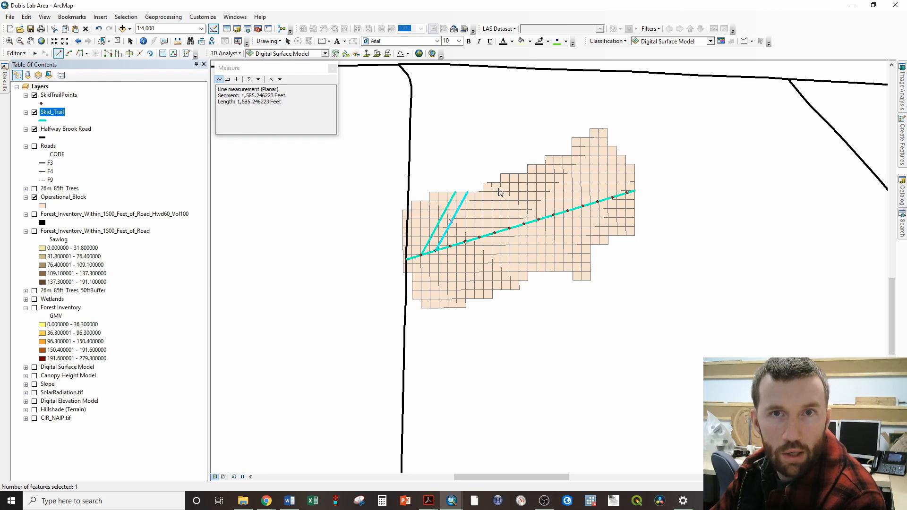
# Draw a third upper branch trail from the third trail point to the block's upper edge, using the same segment deflection as its neighbours.
pyautogui.click(450, 247)
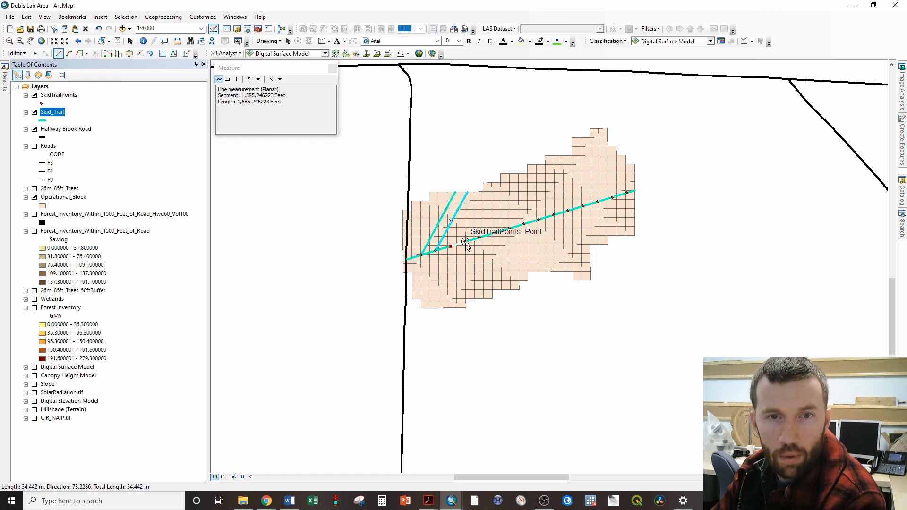
pyautogui.rightClick(465, 242)
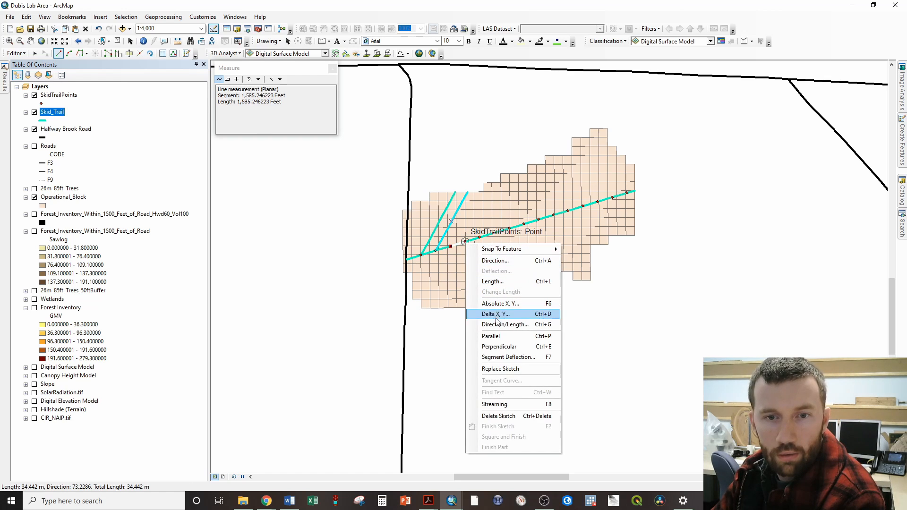
pyautogui.click(505, 357)
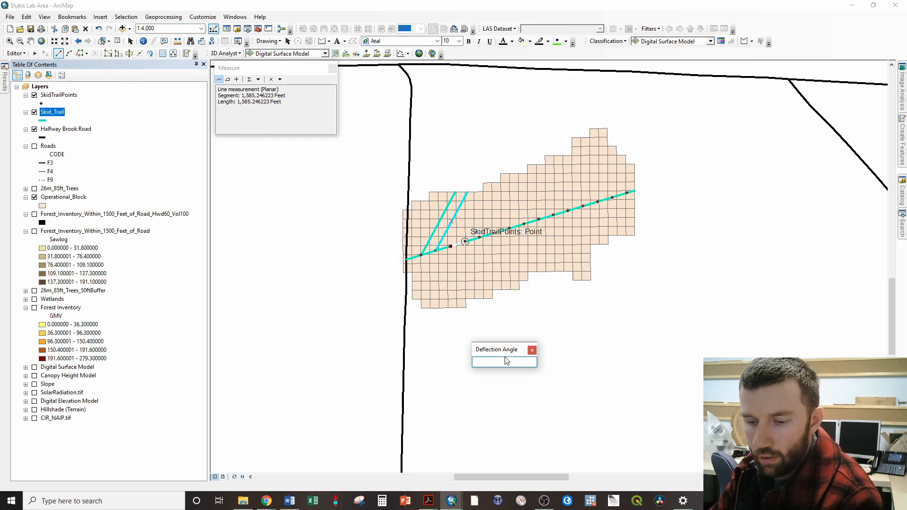
pyautogui.press('Return')
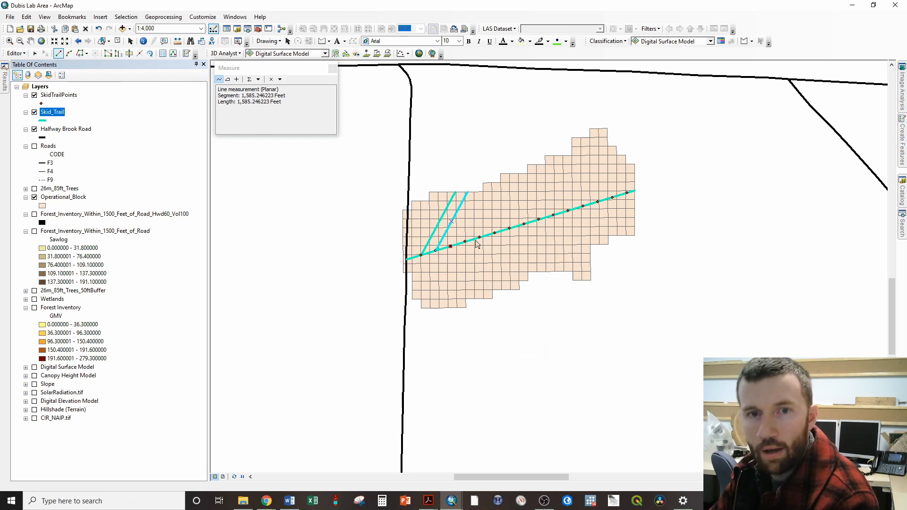
pyautogui.click(480, 193)
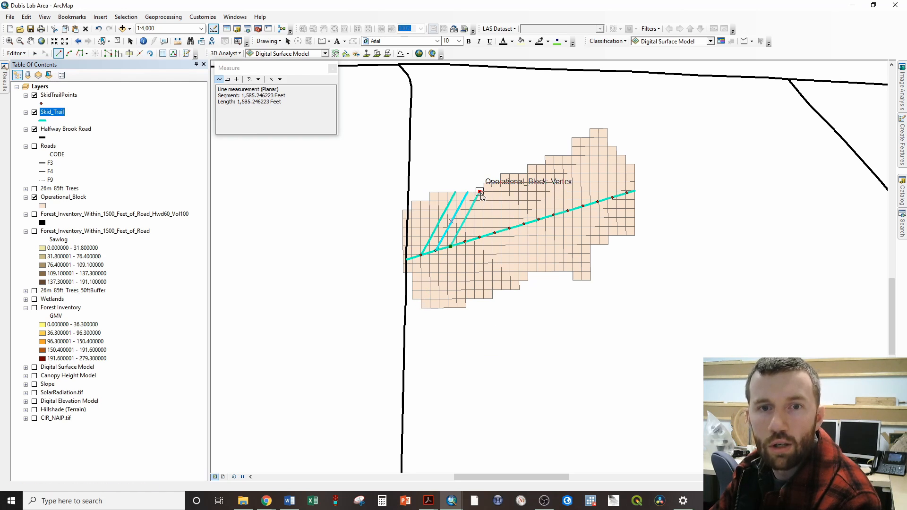
pyautogui.press('F2')
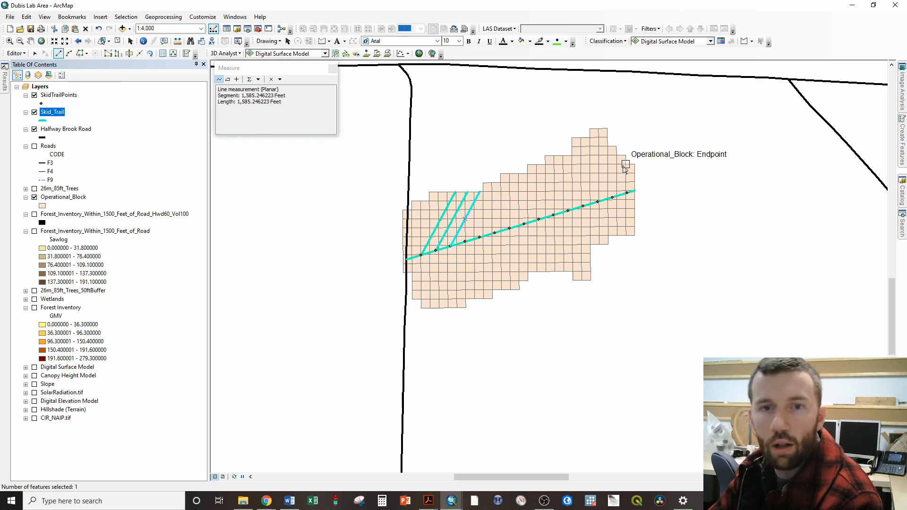
# Draw a branch trail from the first trail point to the block's lower edge with a segment deflection of 135 degrees.
pyautogui.click(420, 255)
pyautogui.rightClick(435, 252)
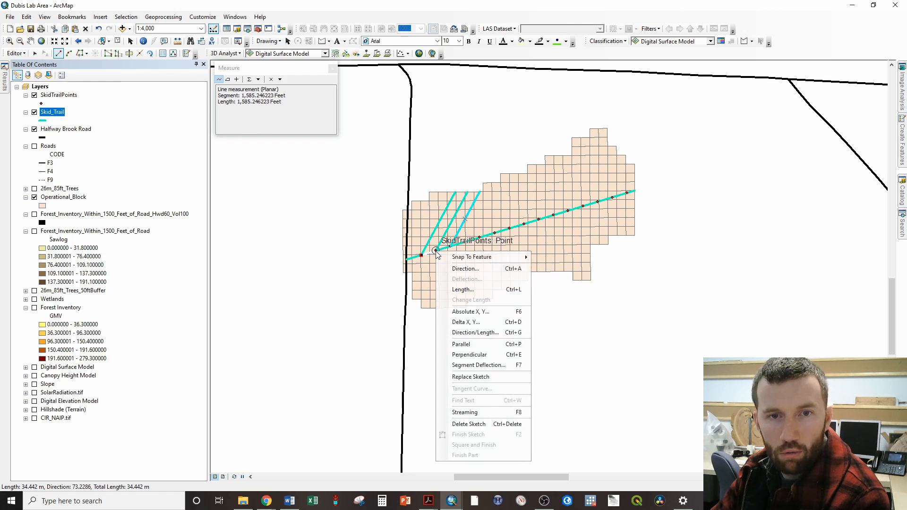
pyautogui.click(483, 367)
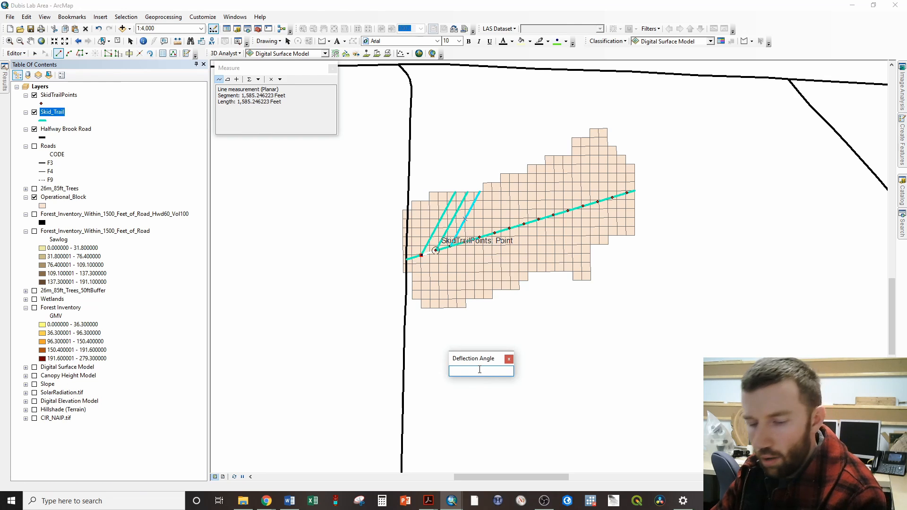
pyautogui.write('135')
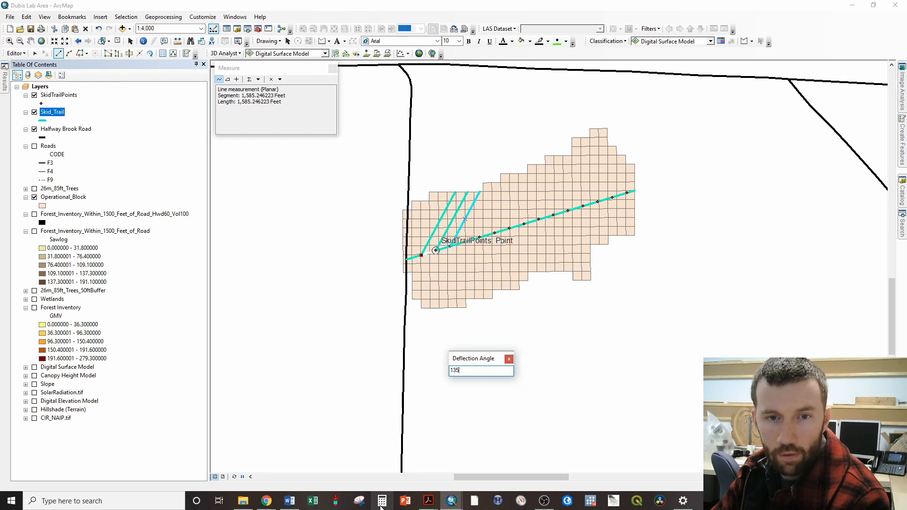
pyautogui.press('Return')
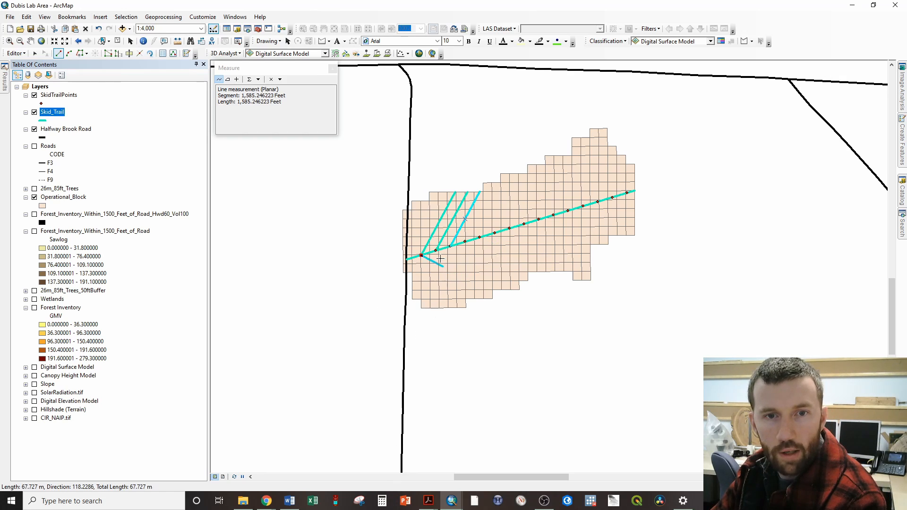
pyautogui.click(493, 295)
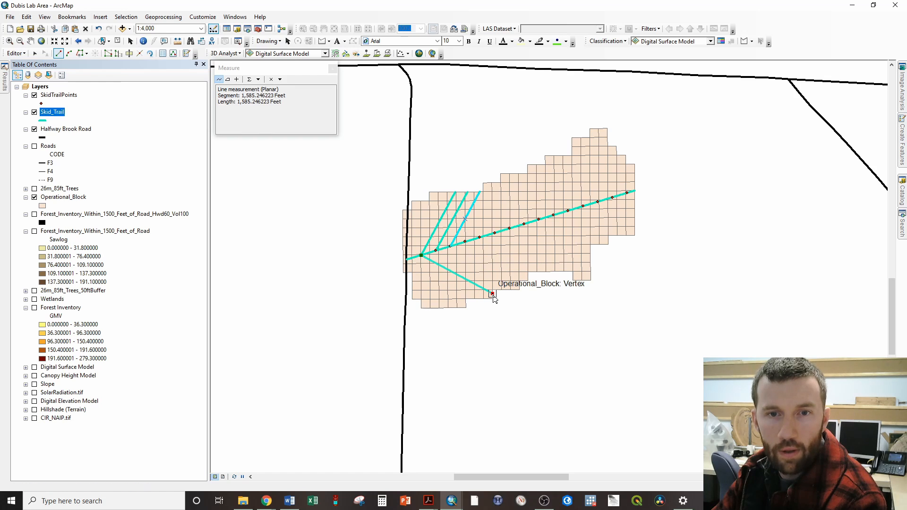
pyautogui.press('F2')
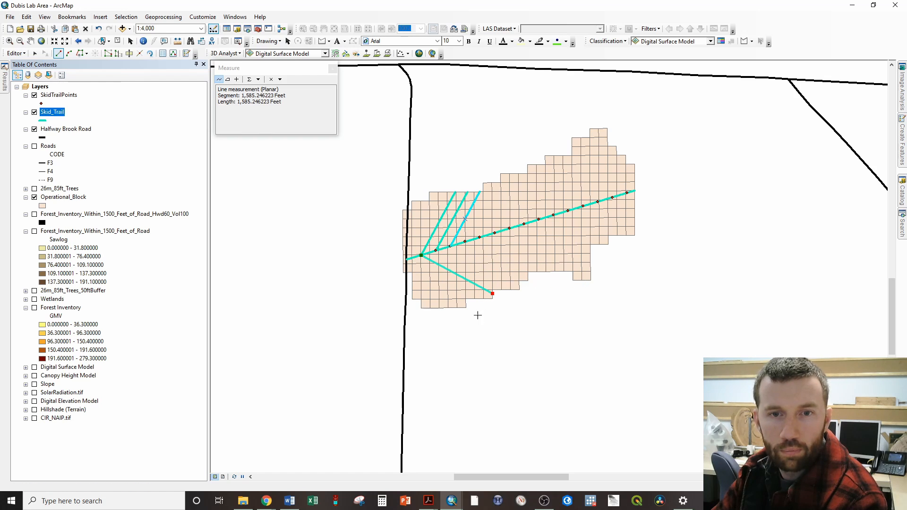
# Draw a lower branch trail about 185 m long from the second trail point to the block's lower edge, deflected parallel to the first lower branch.
pyautogui.click(436, 251)
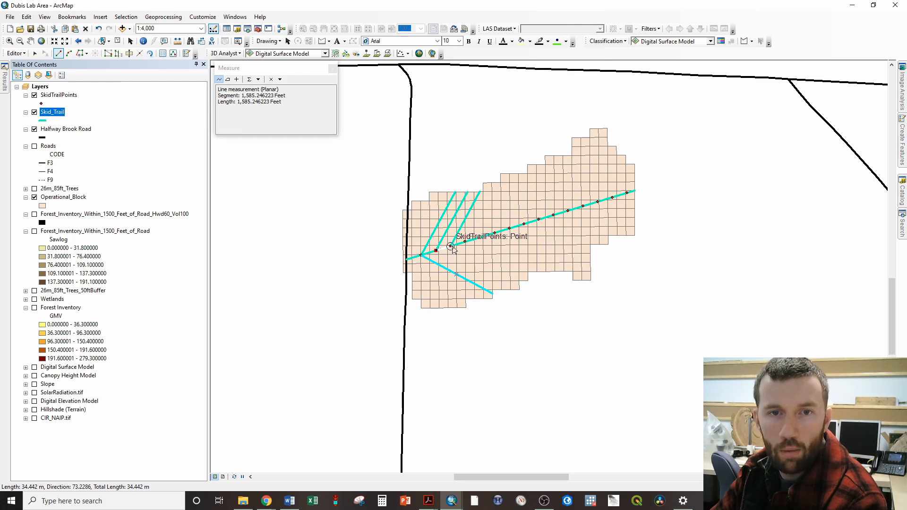
pyautogui.rightClick(451, 246)
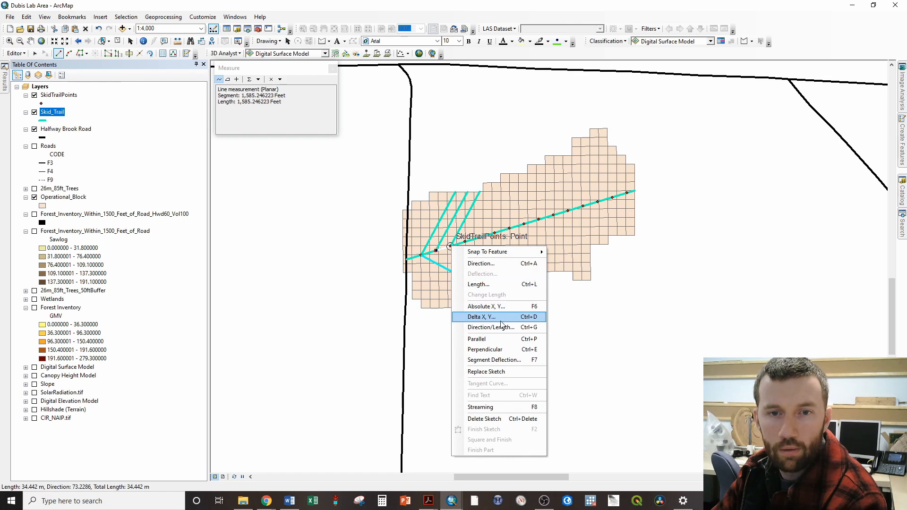
pyautogui.click(496, 360)
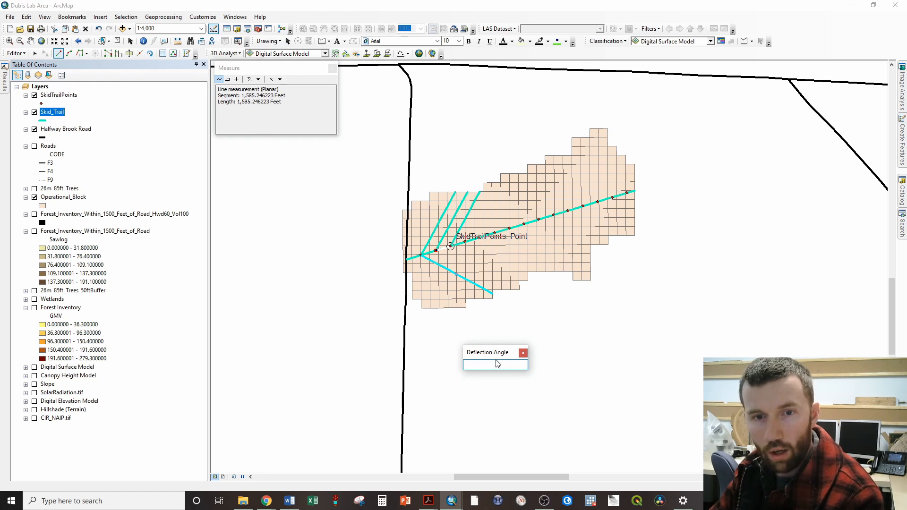
pyautogui.press('Return')
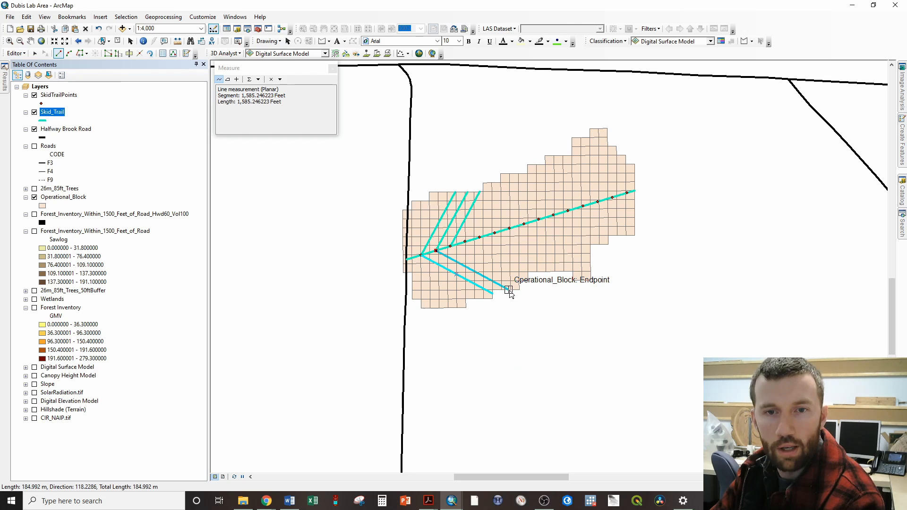
pyautogui.click(510, 293)
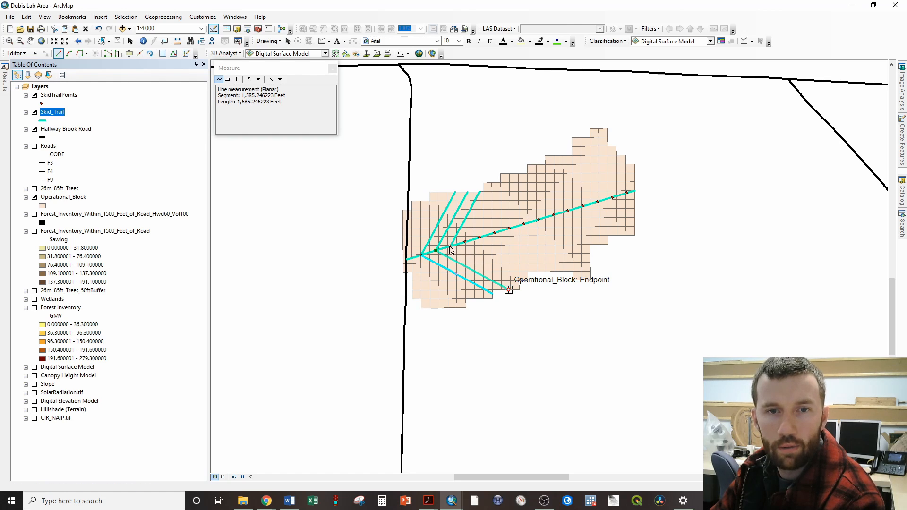
pyautogui.press('F2')
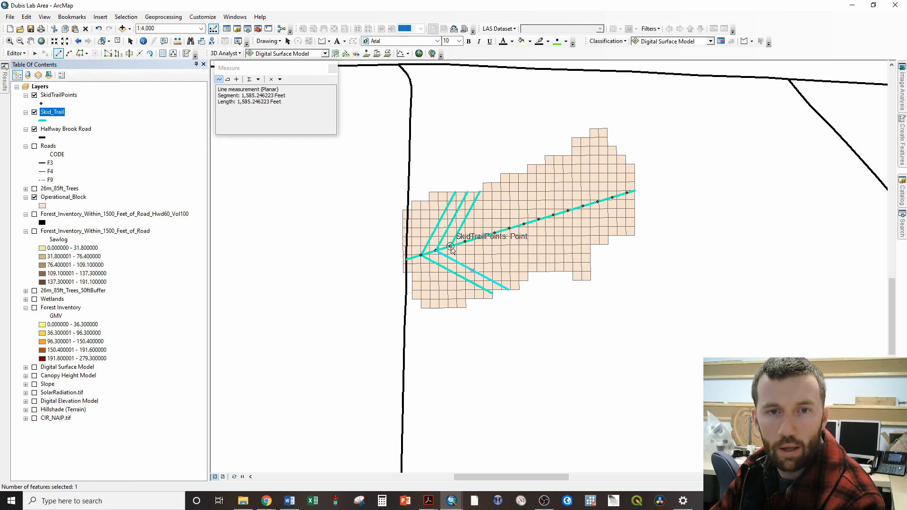
# Draw a lower branch trail from the third trail point to the block's lower edge with a segment deflection of 135 degrees.
pyautogui.click(450, 247)
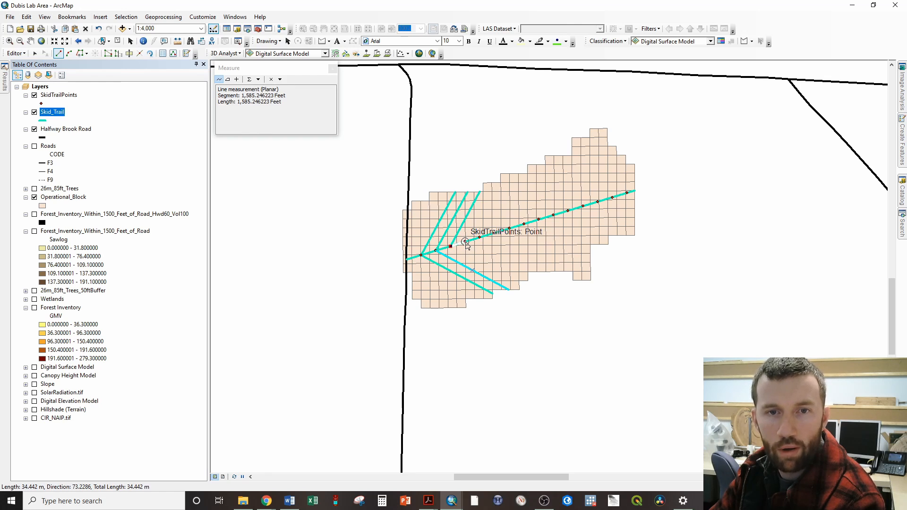
pyautogui.rightClick(466, 243)
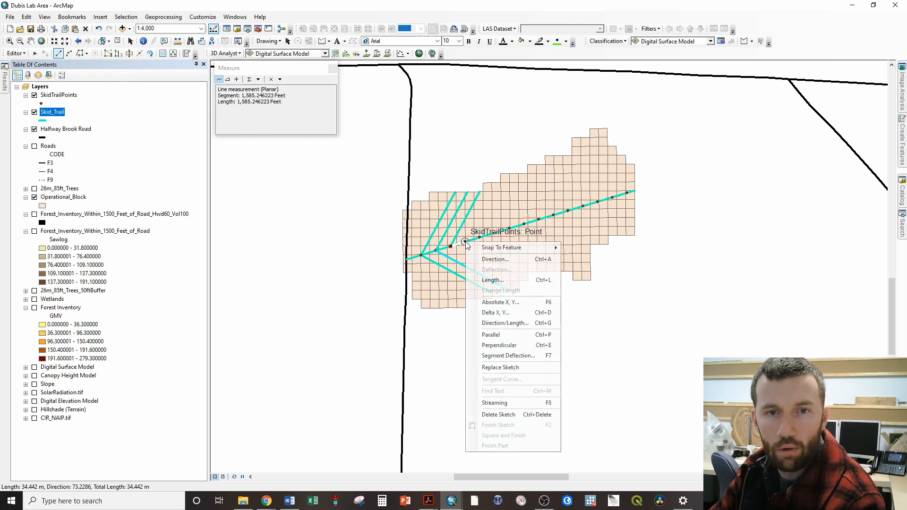
pyautogui.click(500, 355)
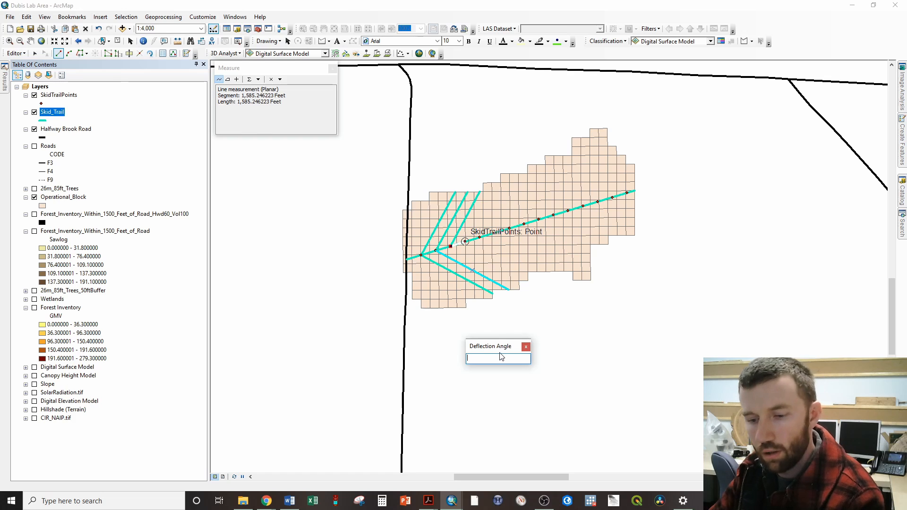
pyautogui.write('135')
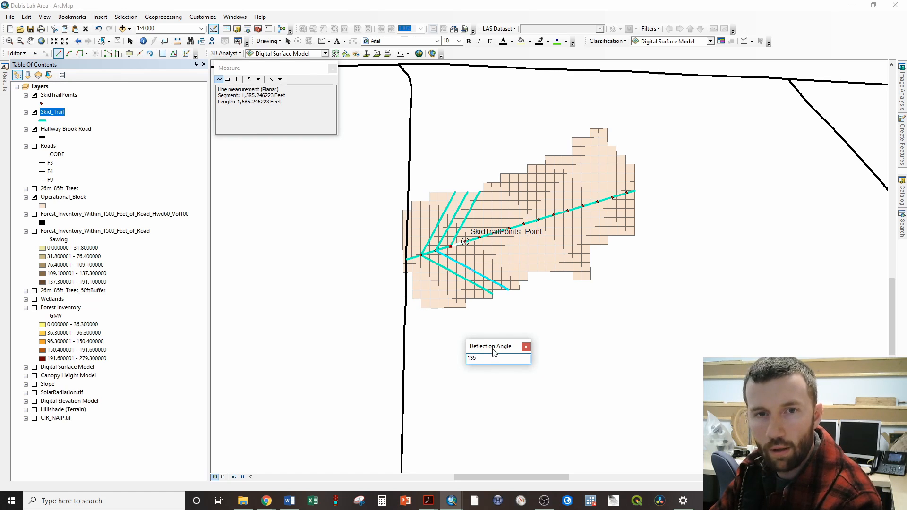
pyautogui.press('Return')
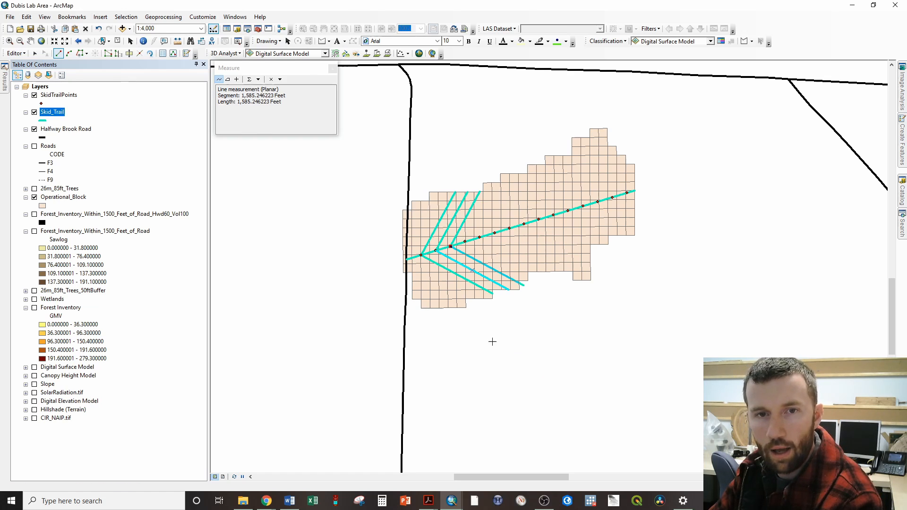
pyautogui.click(520, 284)
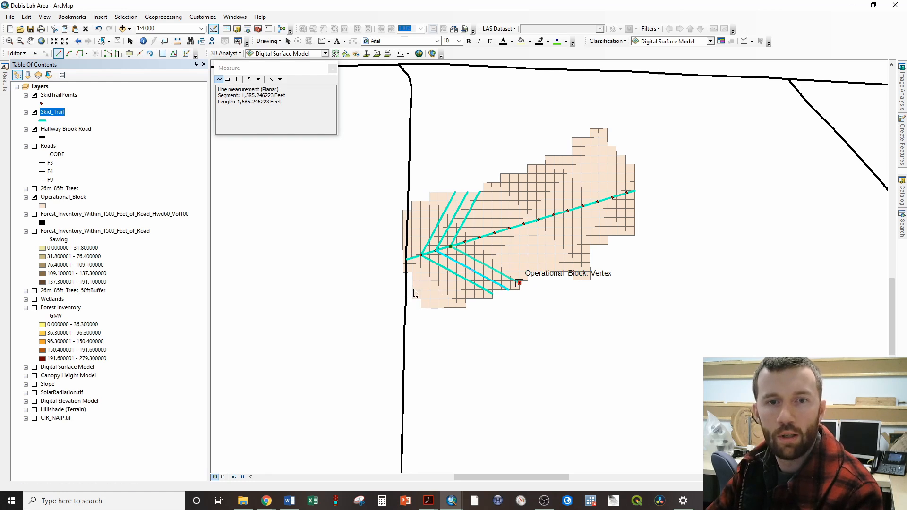
pyautogui.press('F2')
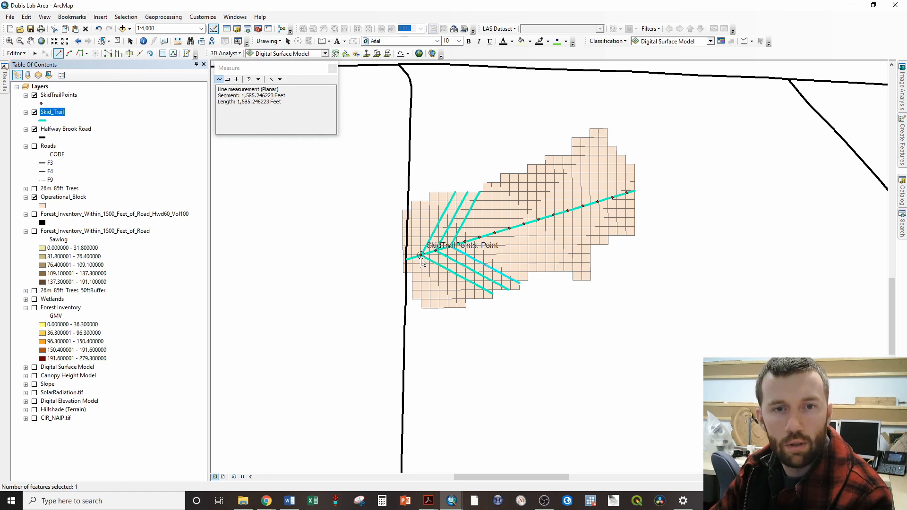
pyautogui.click(421, 257)
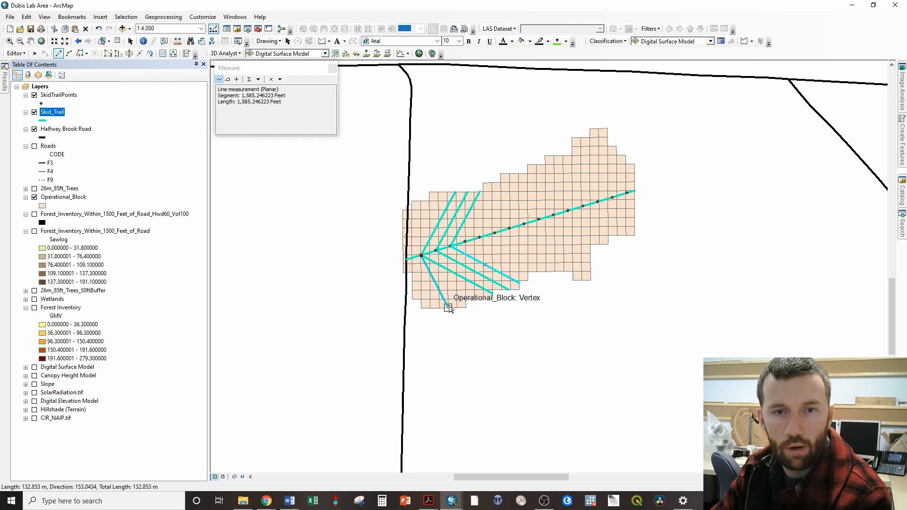
pyautogui.doubleClick(448, 308)
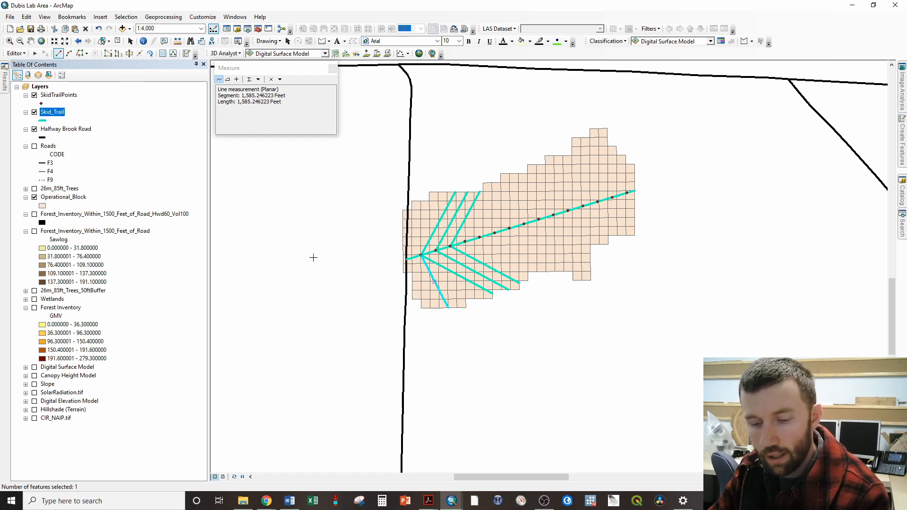
pyautogui.hotkey('ctrl', 'z')
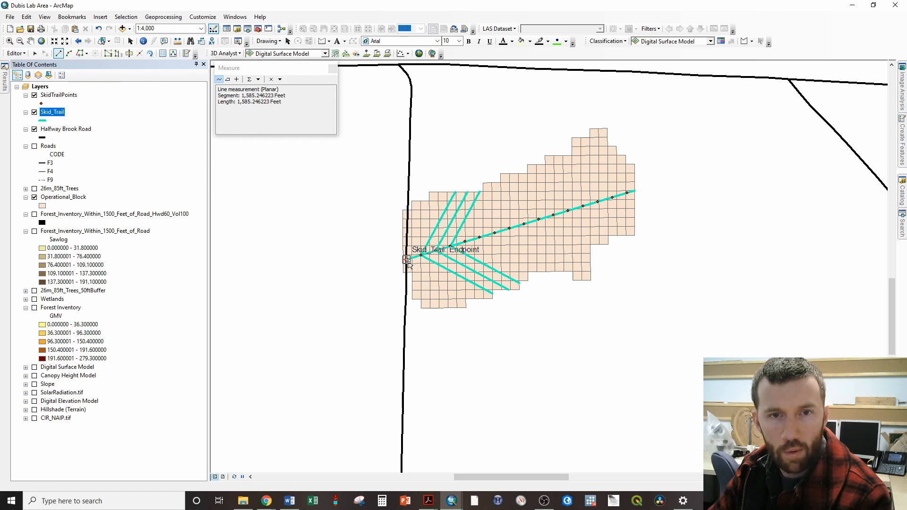
# Draw a lower branch from the main trail's roadside endpoint to the block's lower edge, using the same segment deflection as the other lower branches.
pyautogui.click(407, 260)
pyautogui.click(423, 260)
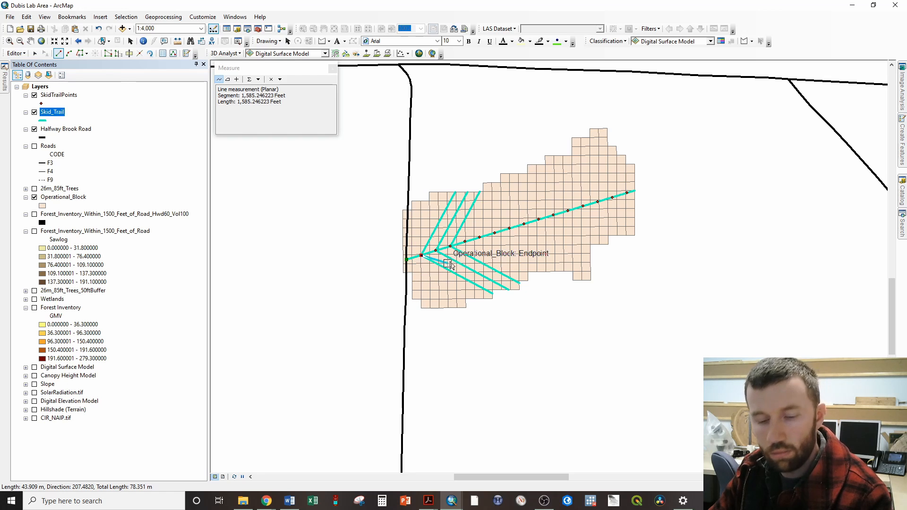
pyautogui.hotkey('ctrl', 'z')
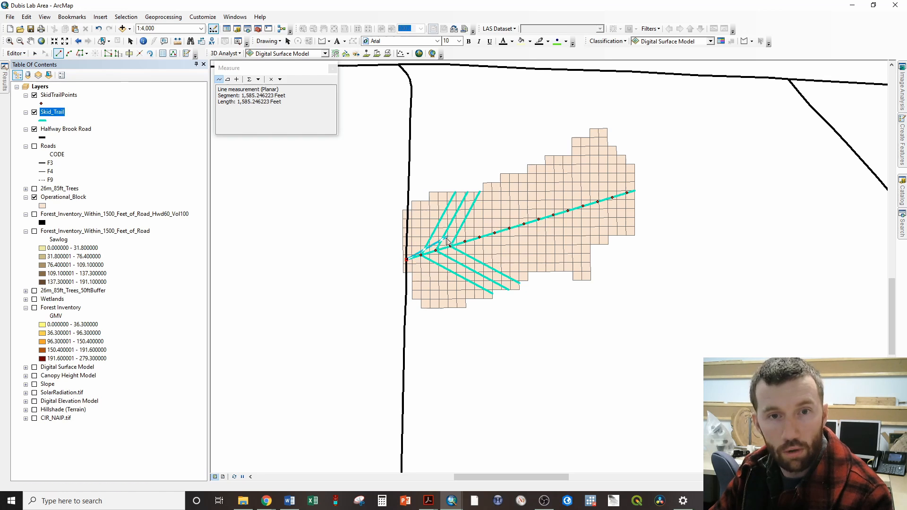
pyautogui.rightClick(422, 256)
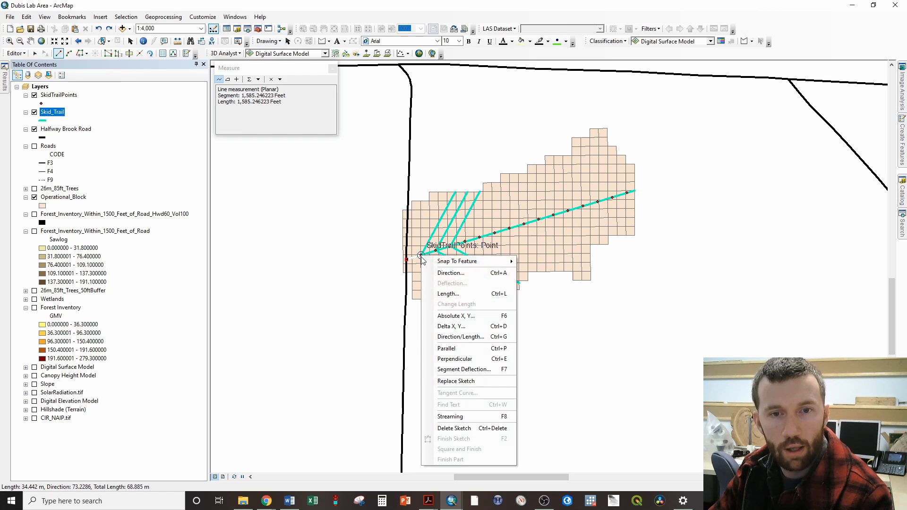
pyautogui.click(458, 369)
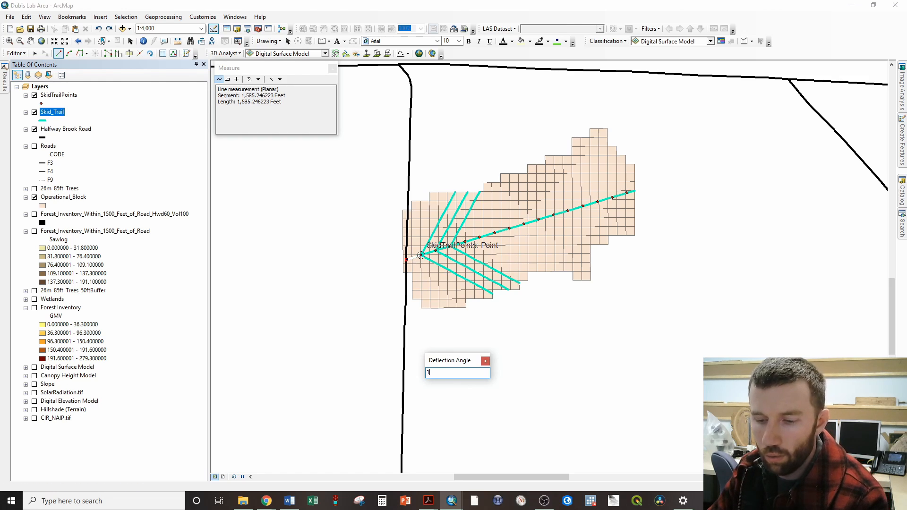
pyautogui.write('150')
pyautogui.press('Return')
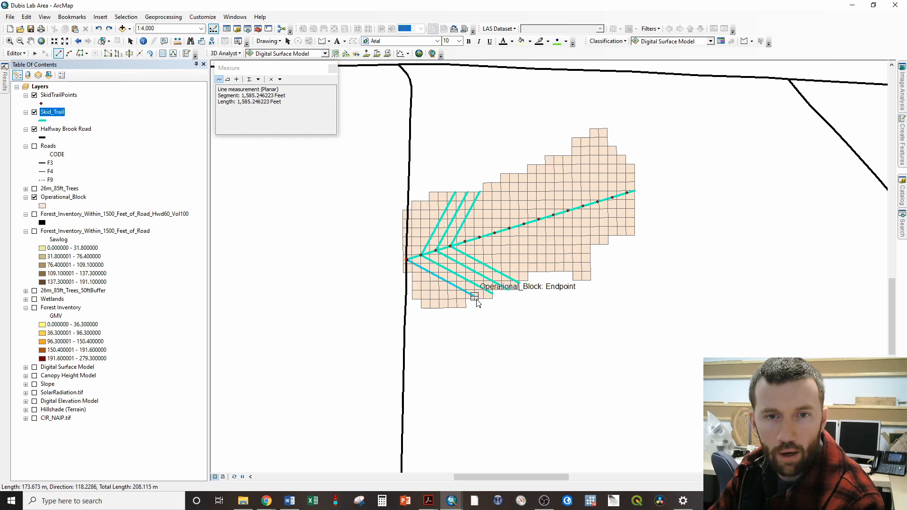
pyautogui.doubleClick(478, 299)
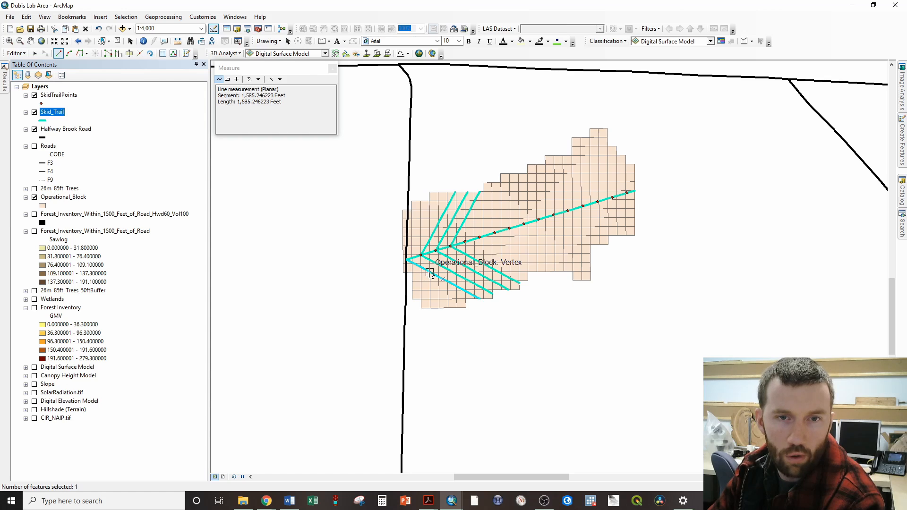
# Draw a short spur from the lower branch nearest the road to the block's lower edge, deflected by segment deflection from that branch.
pyautogui.click(430, 273)
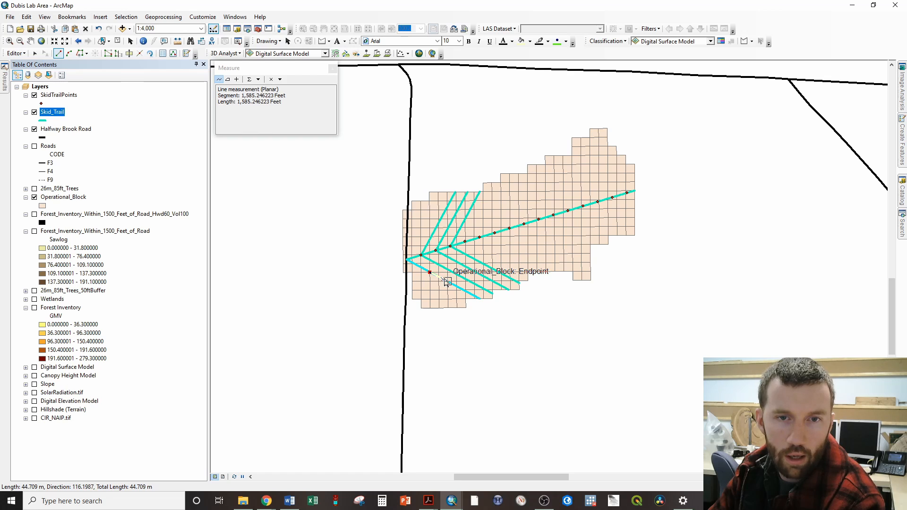
pyautogui.rightClick(444, 279)
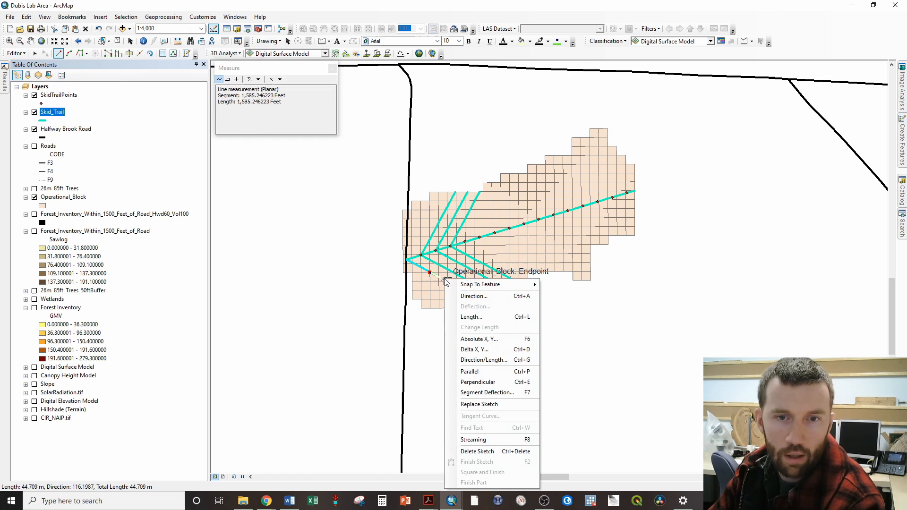
pyautogui.click(486, 393)
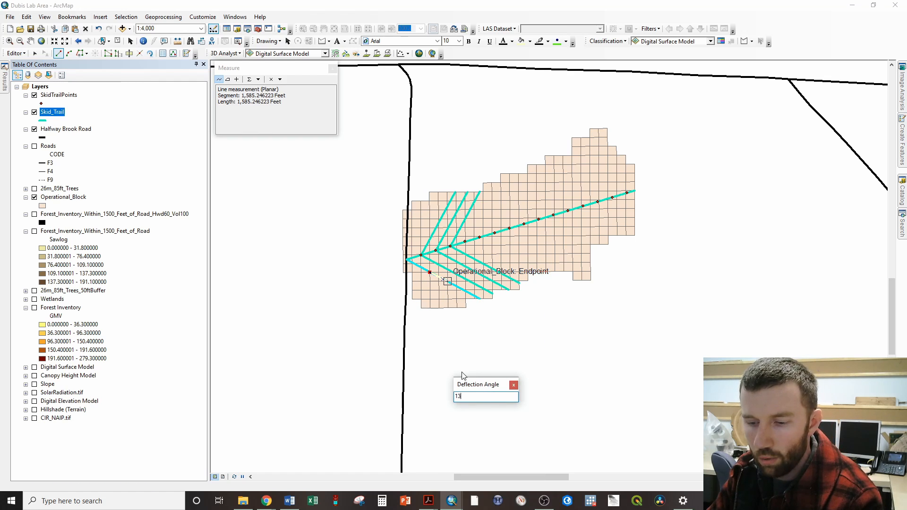
pyautogui.write('13')
pyautogui.press('Return')
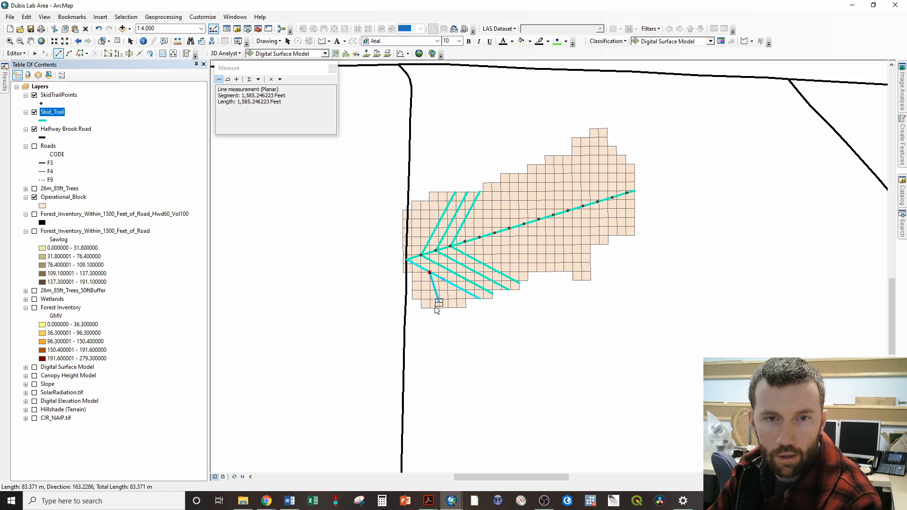
pyautogui.click(440, 308)
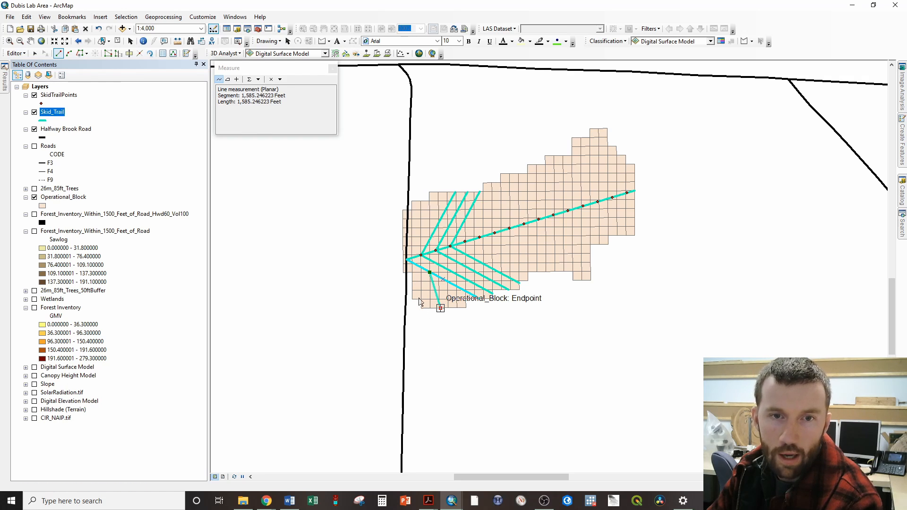
pyautogui.press('F2')
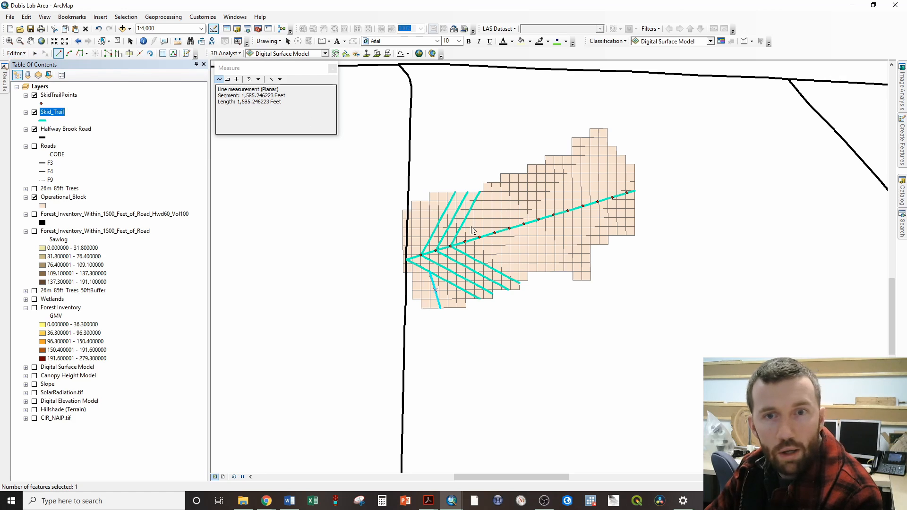
# Stop the editing session and save the skid trail edits.
pyautogui.click(15, 54)
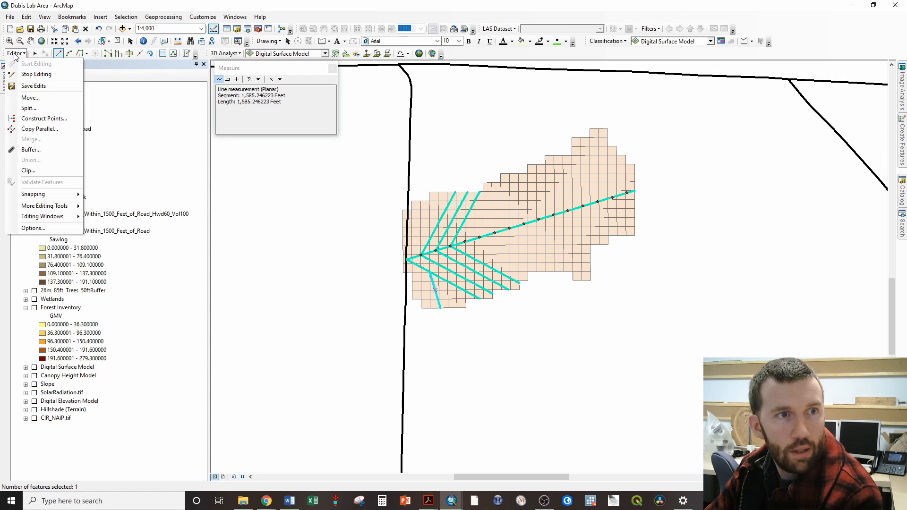
pyautogui.click(36, 74)
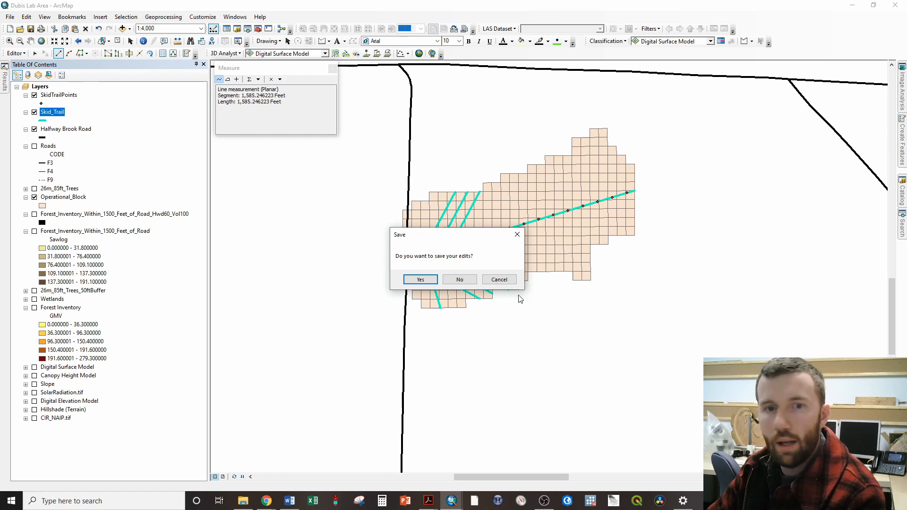
pyautogui.click(420, 279)
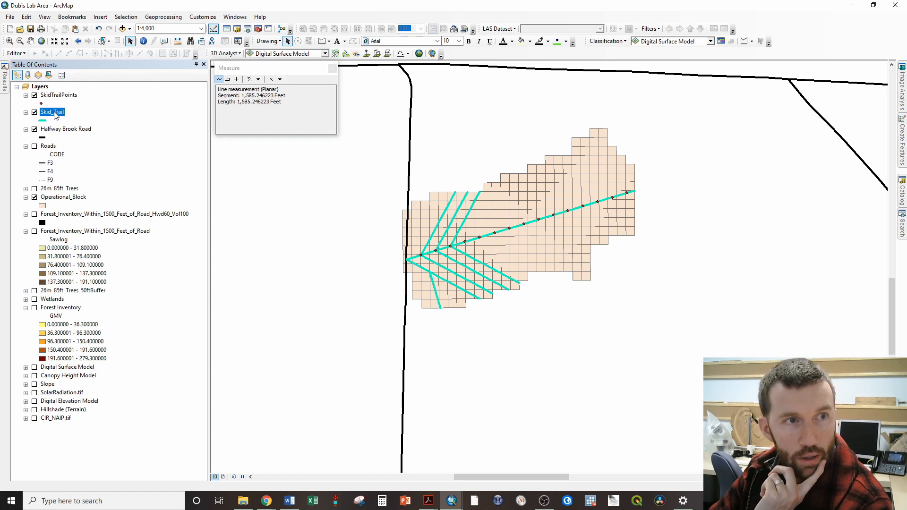
# Add a field named LengthFT of type Double to the Skid_Trail attribute table.
pyautogui.rightClick(56, 115)
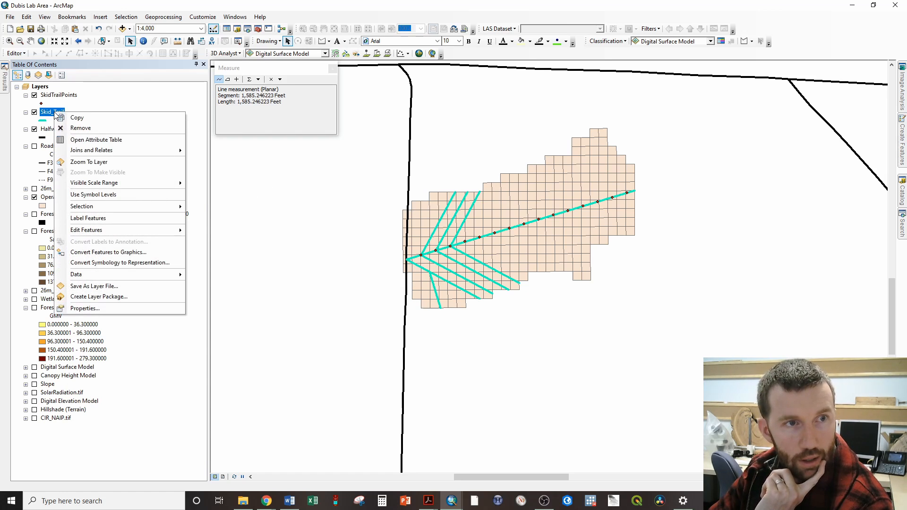
pyautogui.click(84, 141)
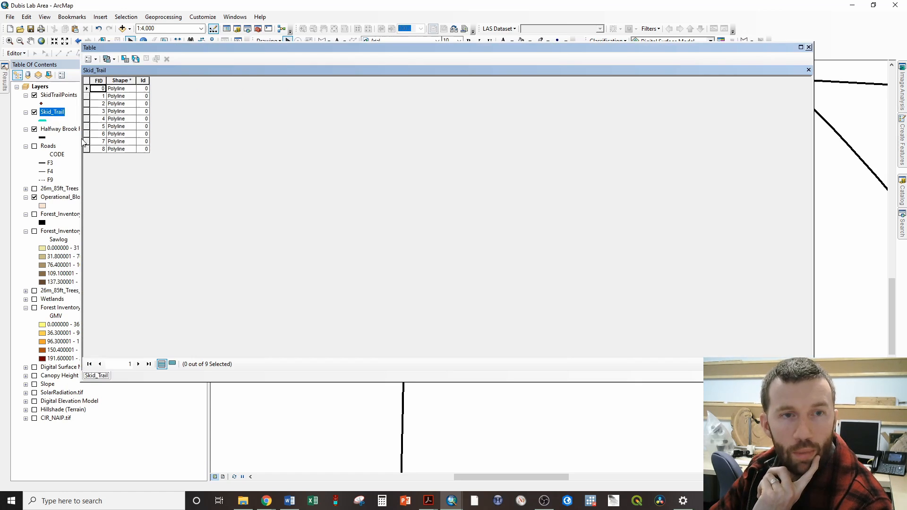
pyautogui.click(96, 59)
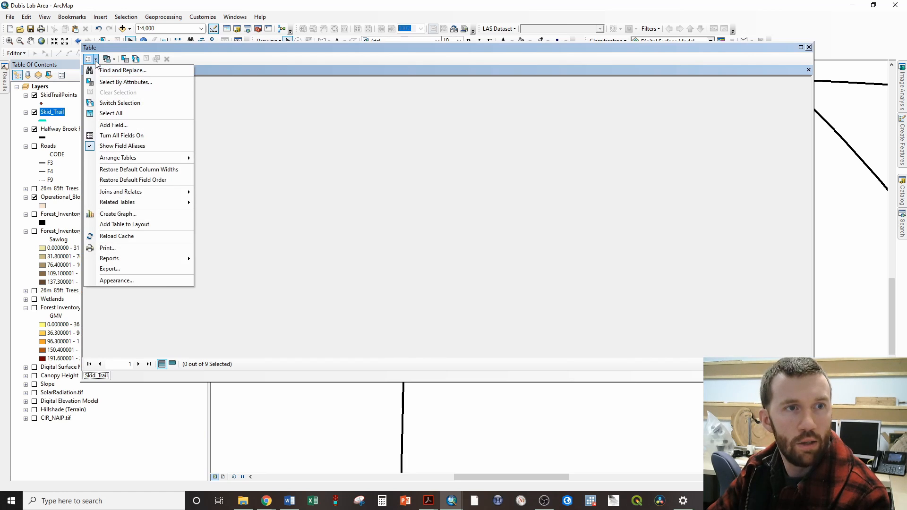
pyautogui.click(113, 124)
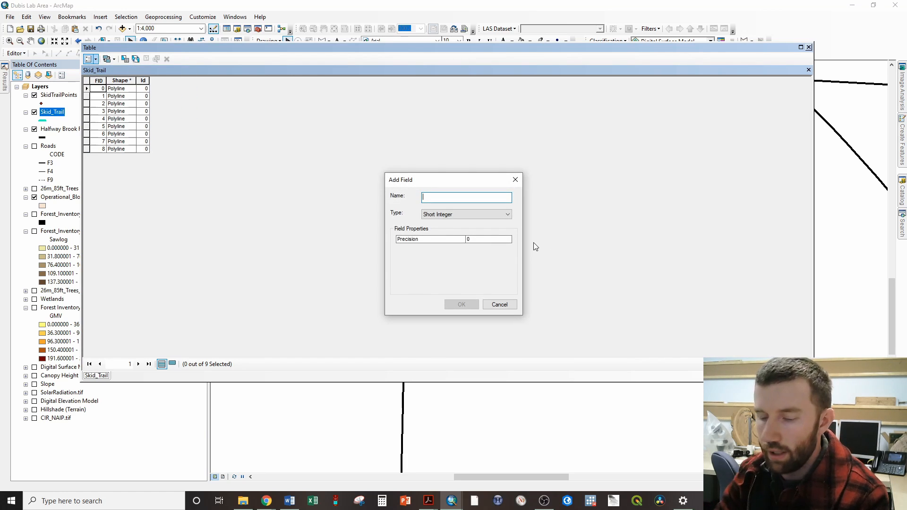
pyautogui.write('LengthFT')
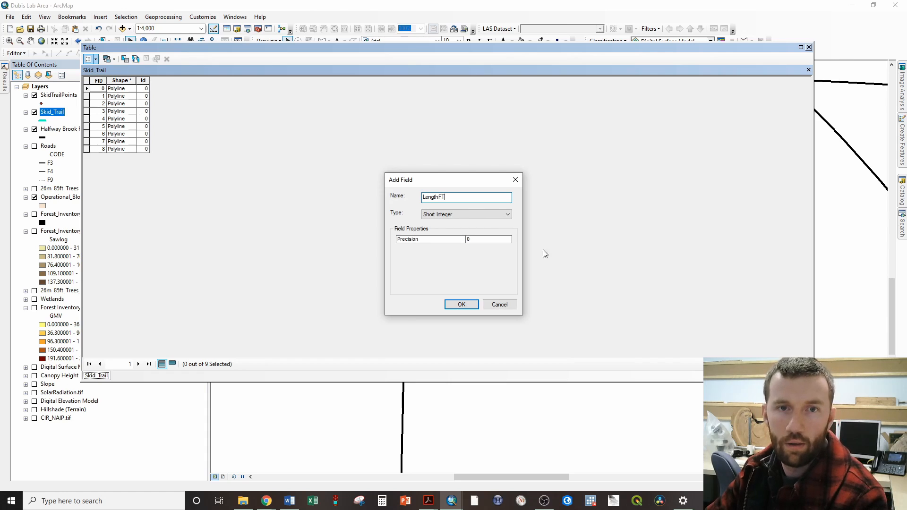
pyautogui.click(478, 216)
pyautogui.click(469, 240)
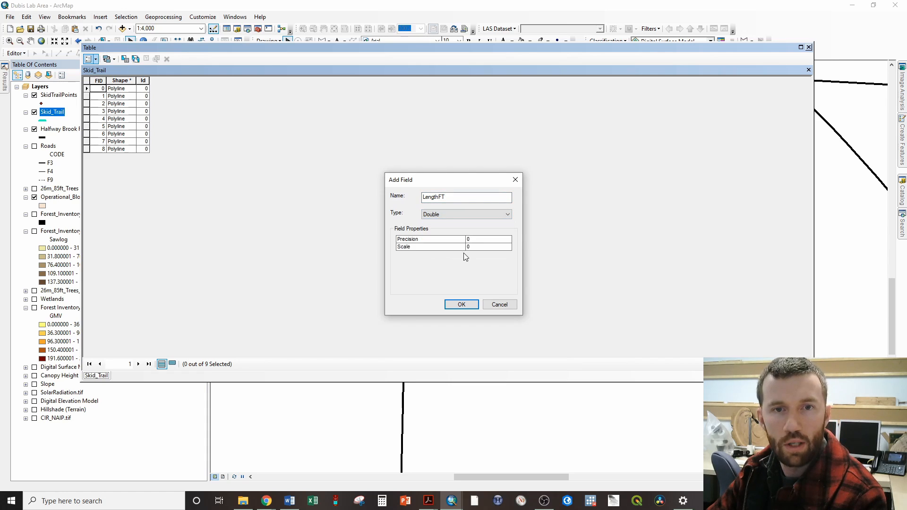
pyautogui.click(460, 304)
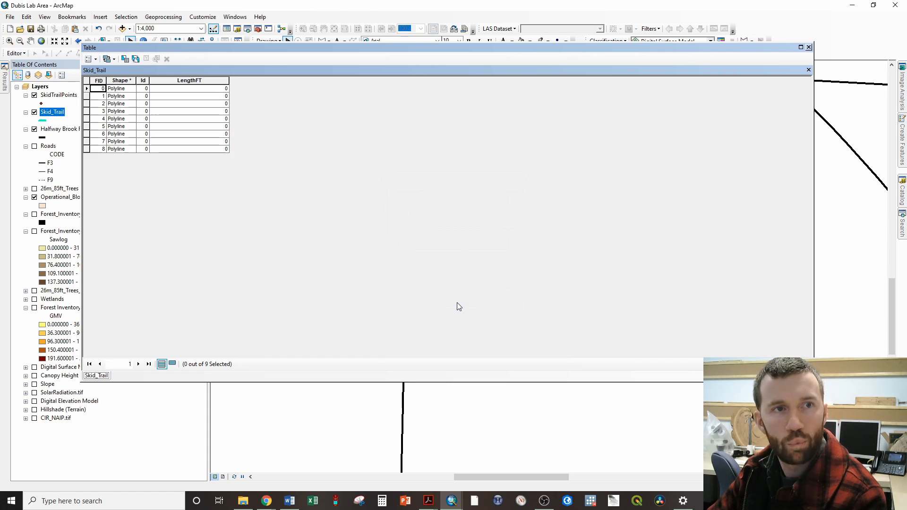
# Calculate the geometry length of every skid trail into the LengthFT field, using Feet US as the units.
pyautogui.rightClick(185, 80)
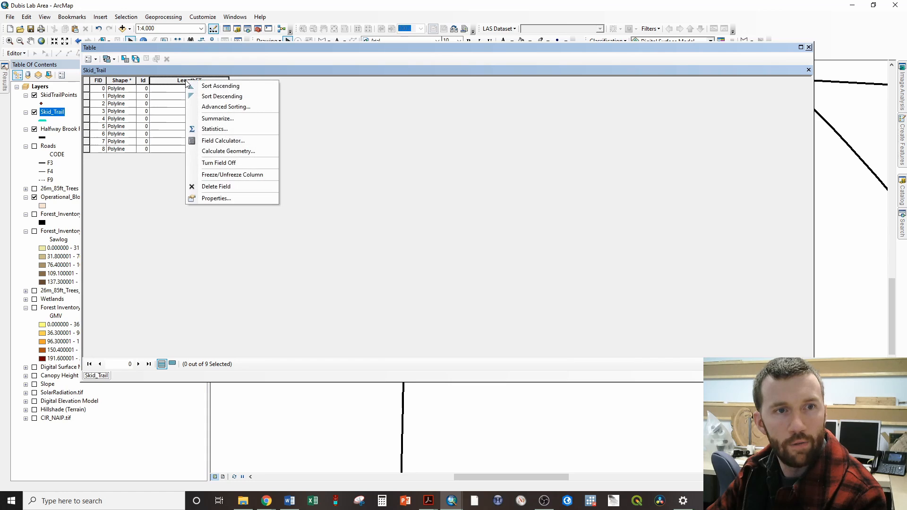
pyautogui.click(223, 151)
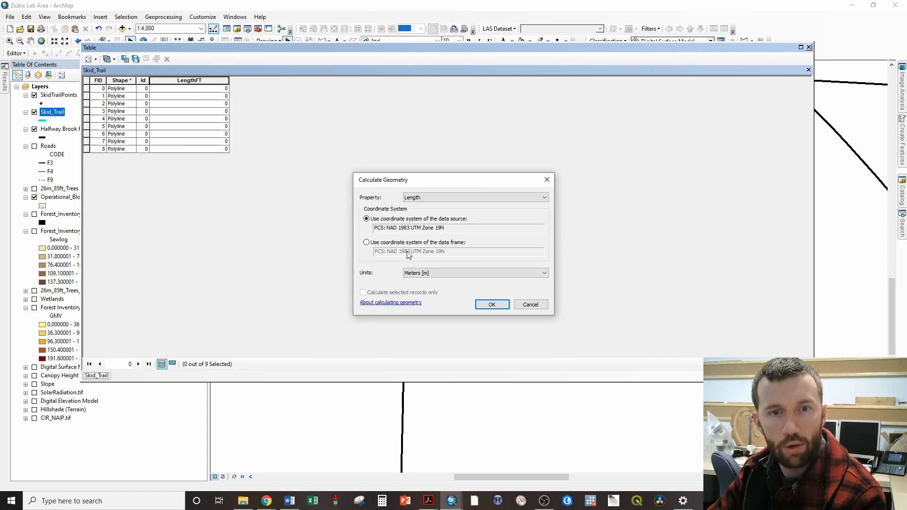
pyautogui.click(424, 276)
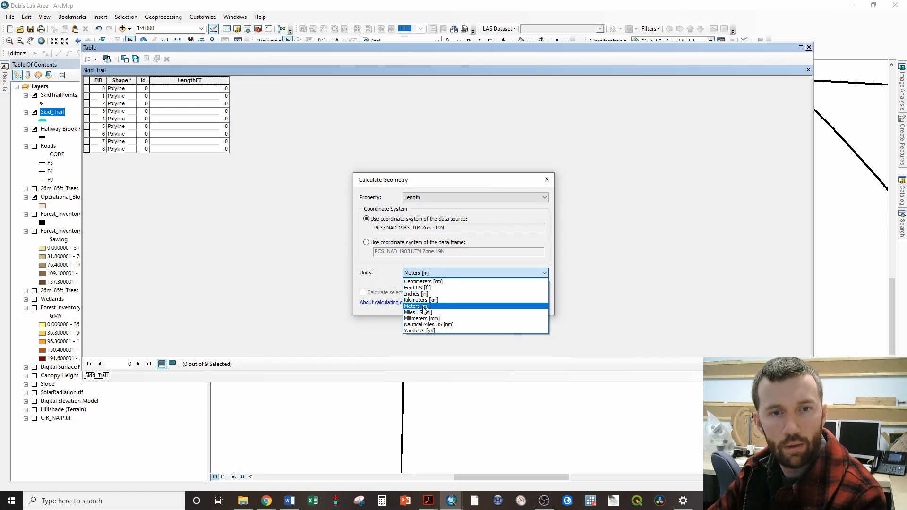
pyautogui.click(418, 288)
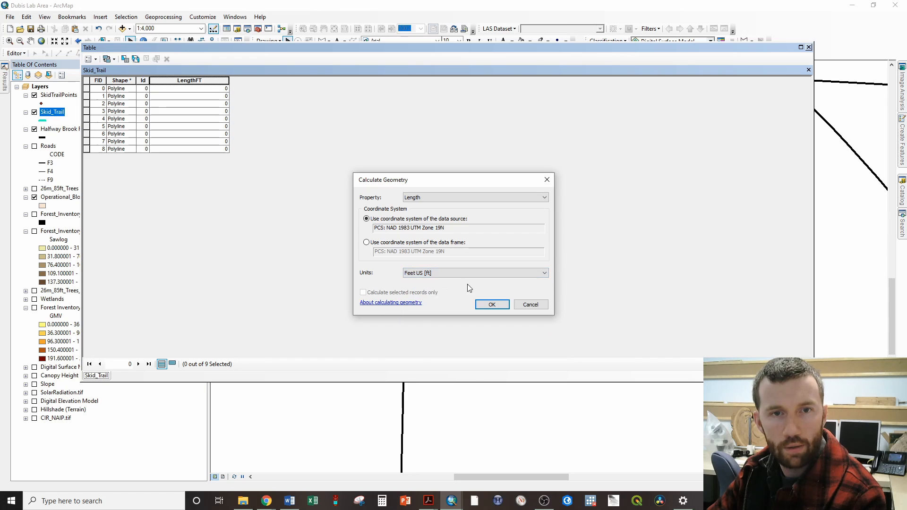
pyautogui.click(488, 304)
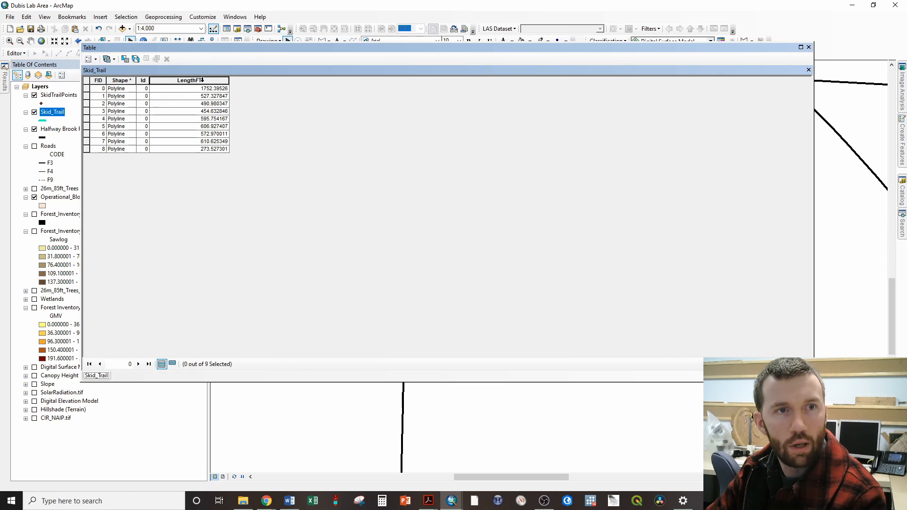
# Check the summary statistics of the LengthFT field, and close the Skid_Trail attribute table.
pyautogui.rightClick(202, 80)
pyautogui.click(229, 129)
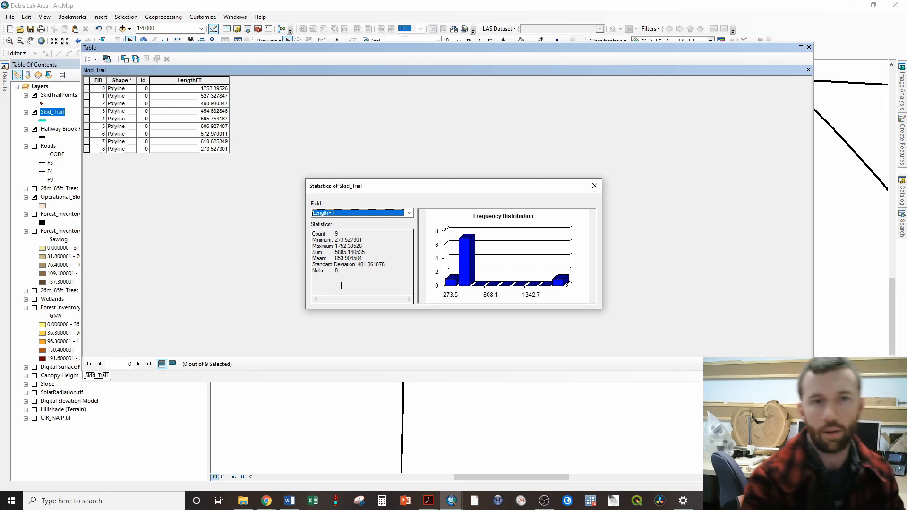
pyautogui.click(593, 186)
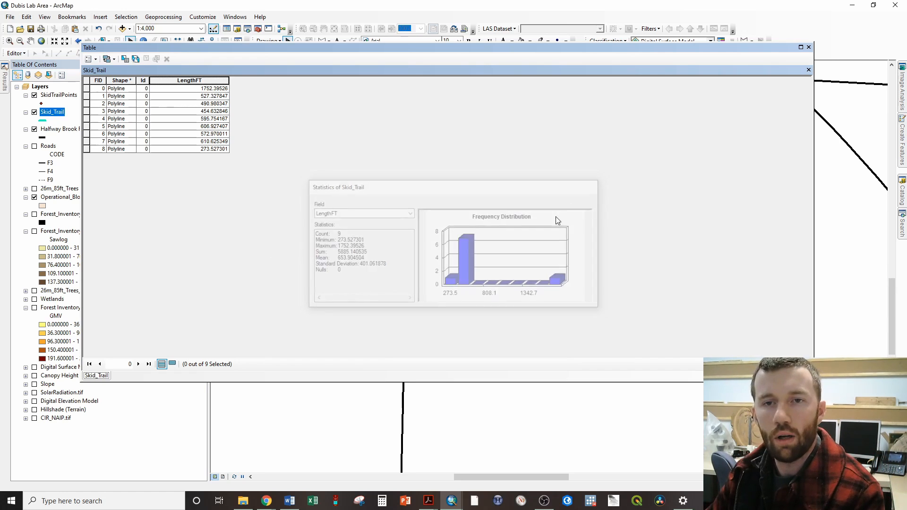
pyautogui.click(808, 47)
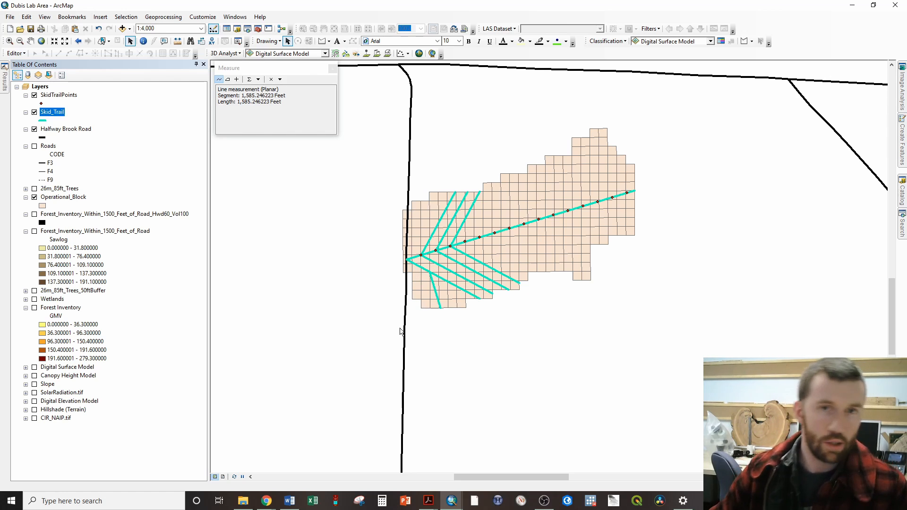
# Switch to Calculator, multiply the total trail length of 5885 by 20, and close Calculator.
pyautogui.click(382, 501)
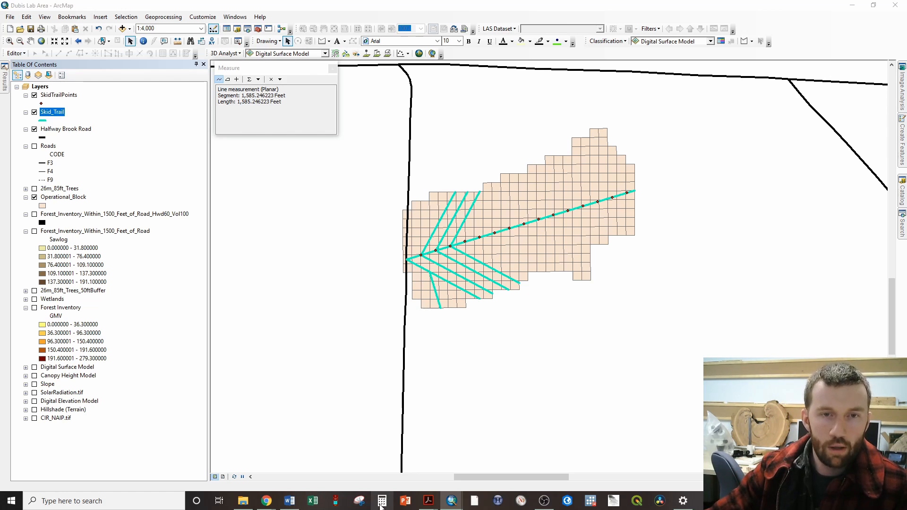
pyautogui.click(476, 329)
pyautogui.click(486, 303)
pyautogui.click(486, 302)
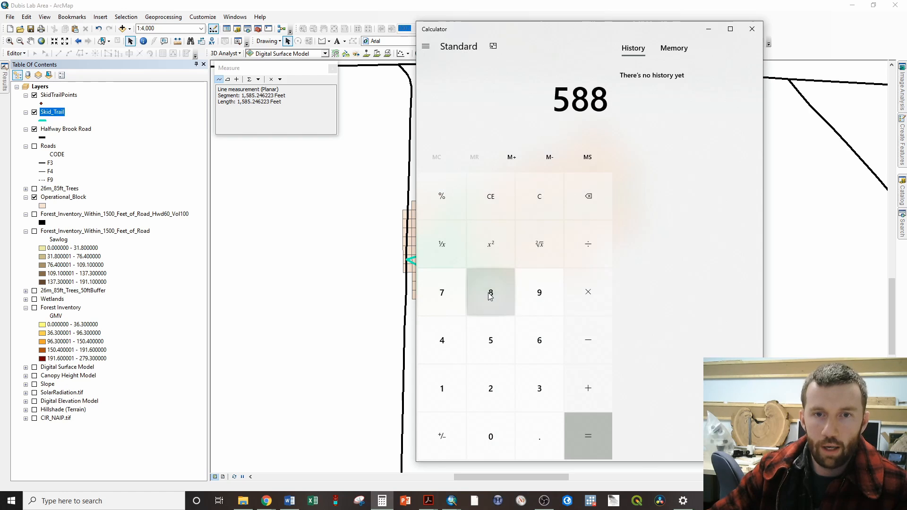
pyautogui.click(491, 333)
pyautogui.click(588, 292)
pyautogui.click(496, 377)
pyautogui.click(491, 437)
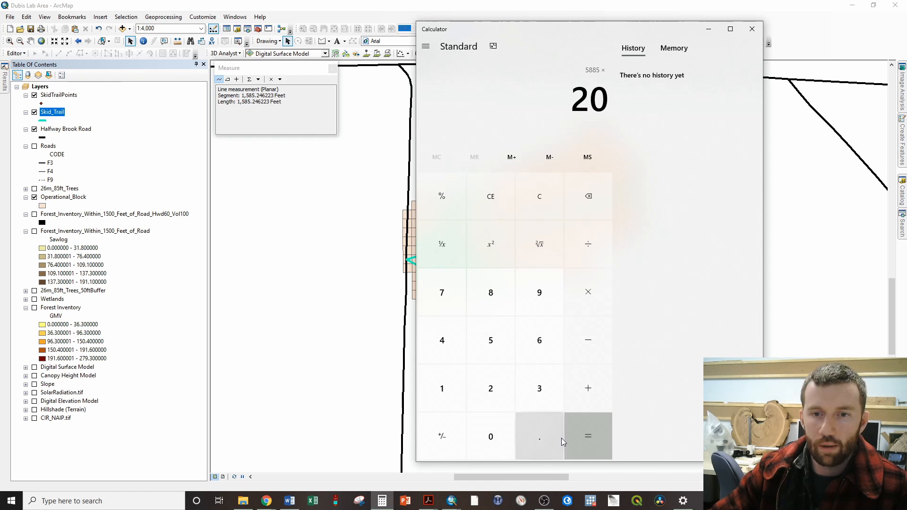
pyautogui.click(587, 442)
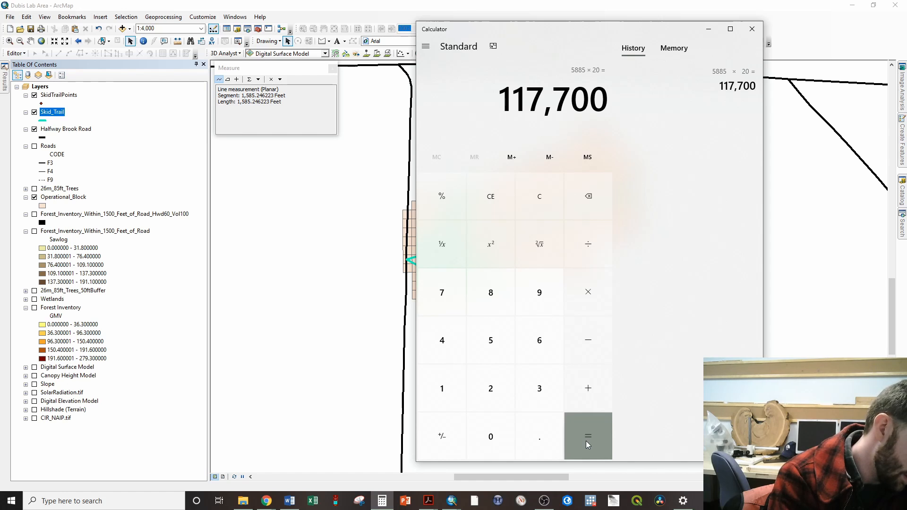
pyautogui.click(751, 29)
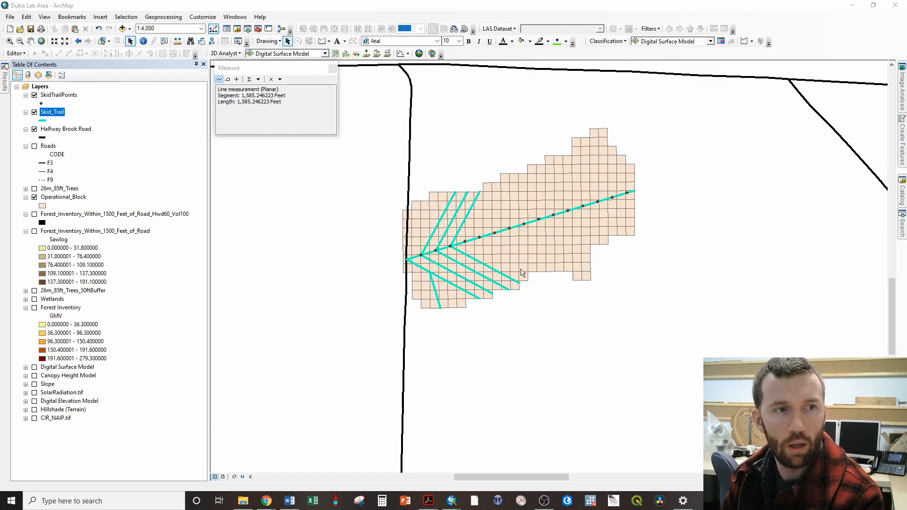
# Set up the Dissolve geoprocessing tool with the Operational_Block layer as its input features.
pyautogui.click(51, 198)
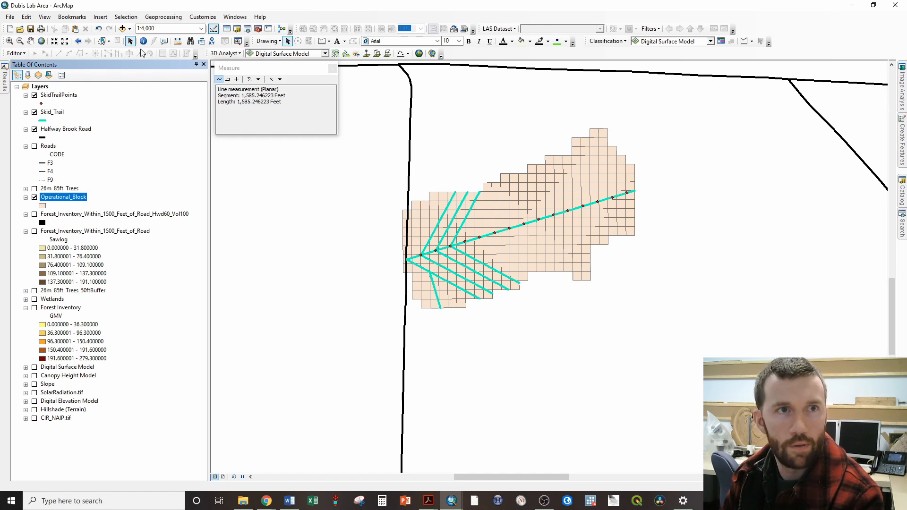
pyautogui.click(161, 17)
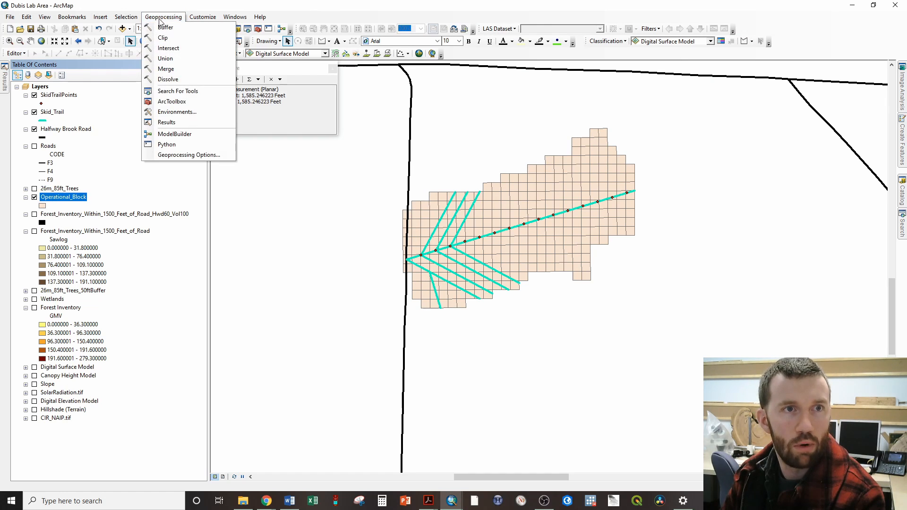
pyautogui.click(168, 79)
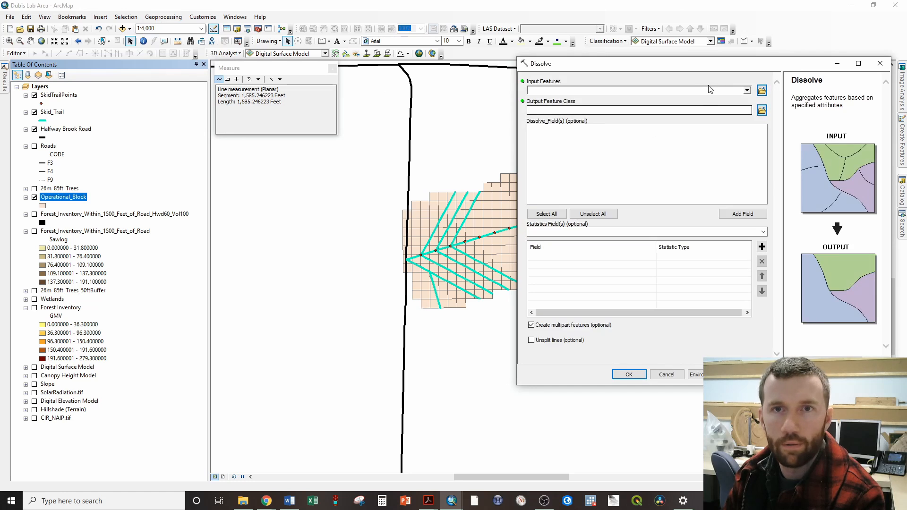
pyautogui.click(746, 90)
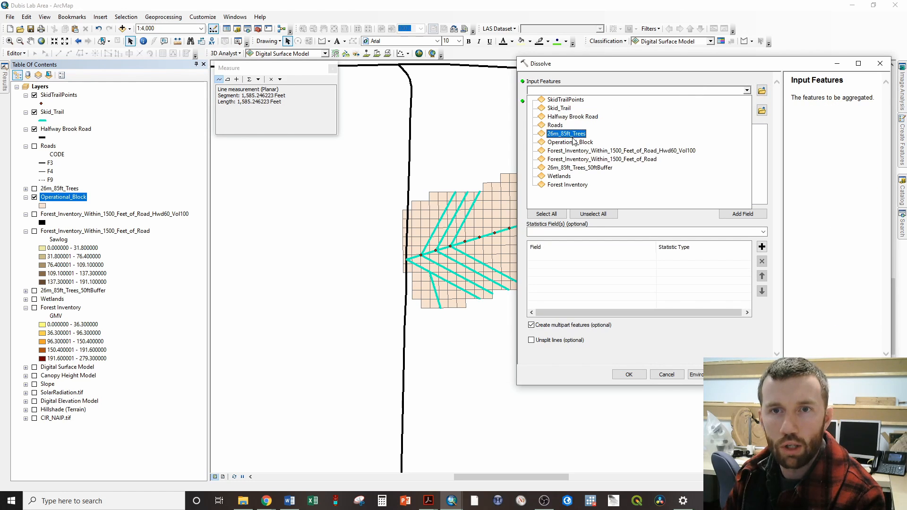
pyautogui.click(572, 142)
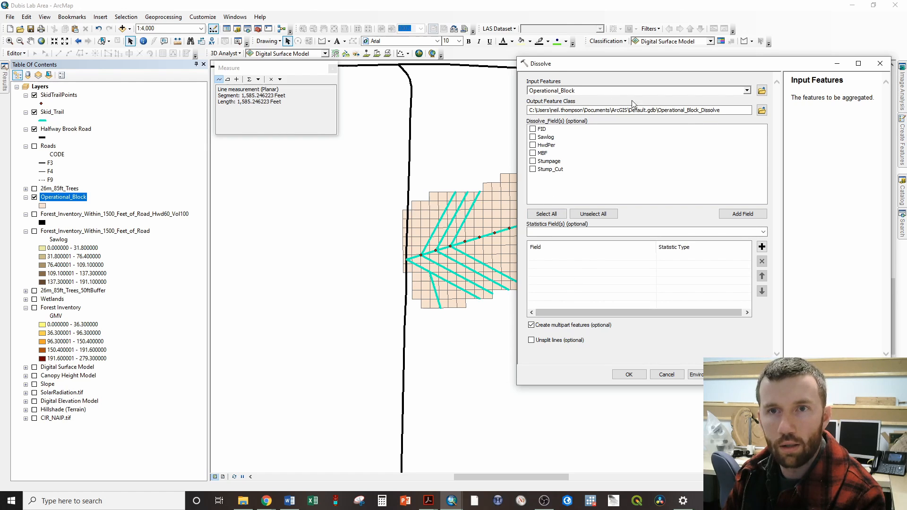
pyautogui.click(633, 110)
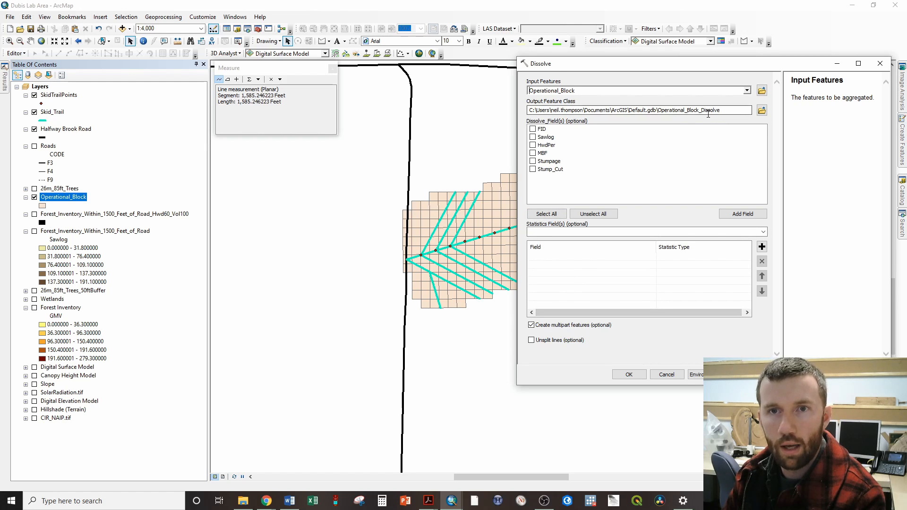
# Set the dissolve output to Operational_Block_Dissolve in the Discard folder and run the tool without dissolve fields.
pyautogui.click(762, 110)
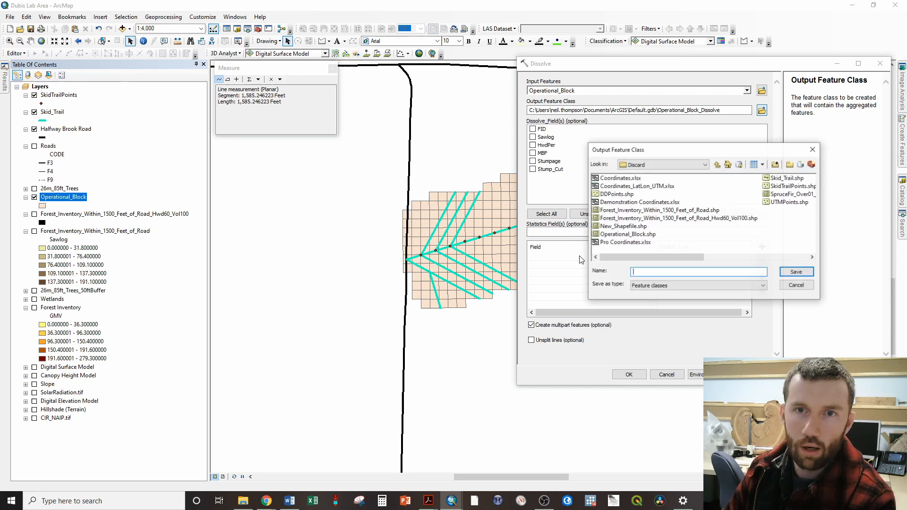
pyautogui.write('O')
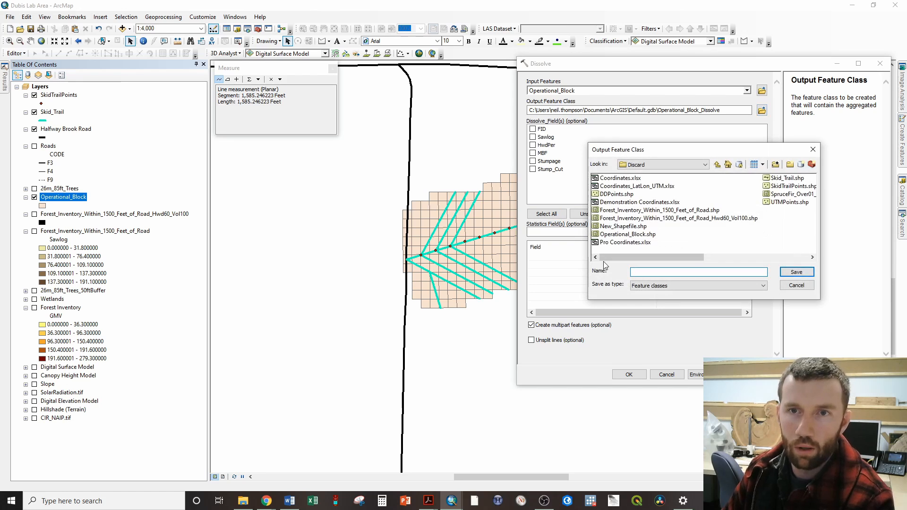
pyautogui.write('per')
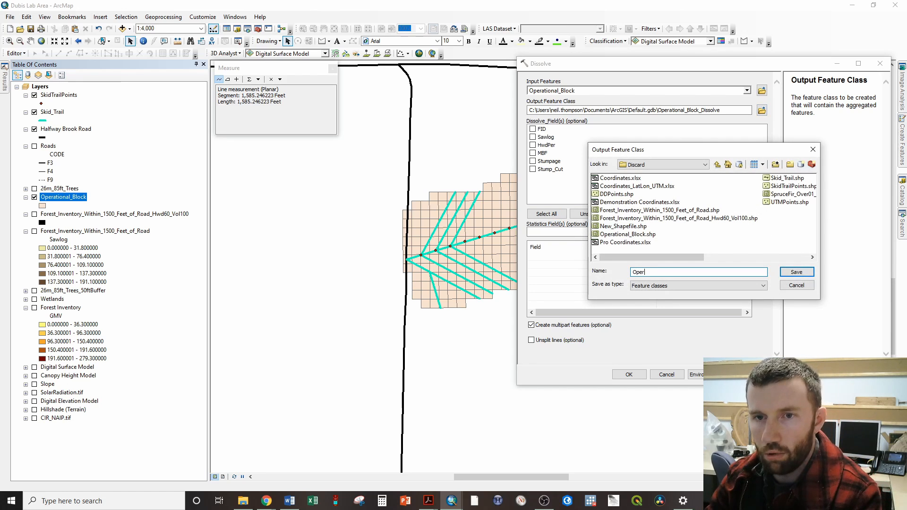
pyautogui.write('eti')
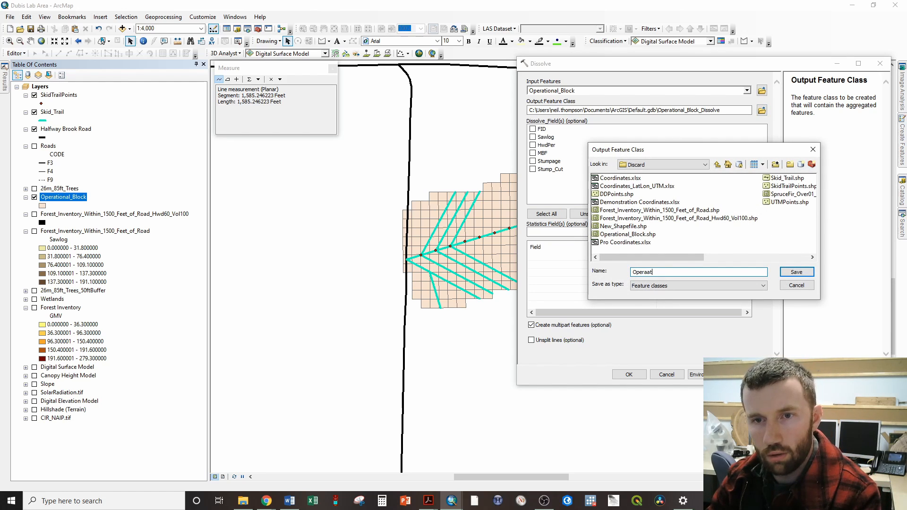
pyautogui.write('onal_Block')
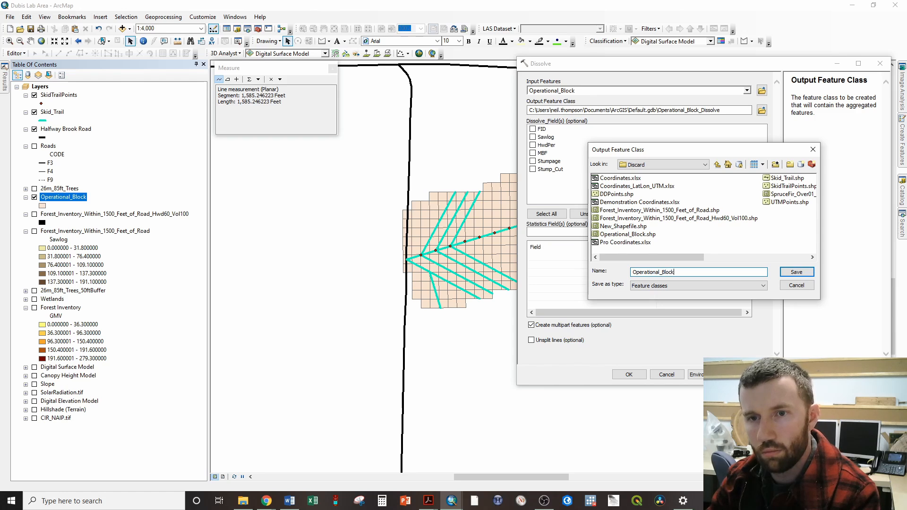
pyautogui.write('_Dissolve')
pyautogui.press('Return')
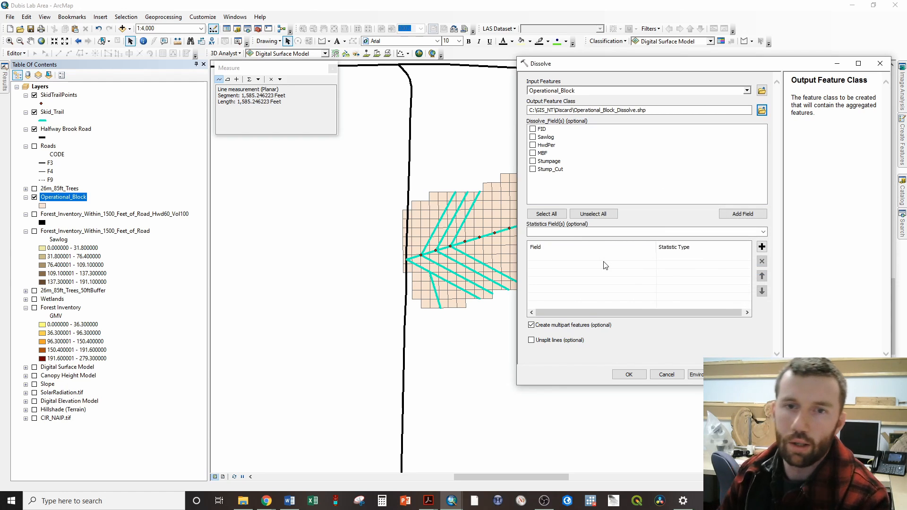
pyautogui.click(621, 376)
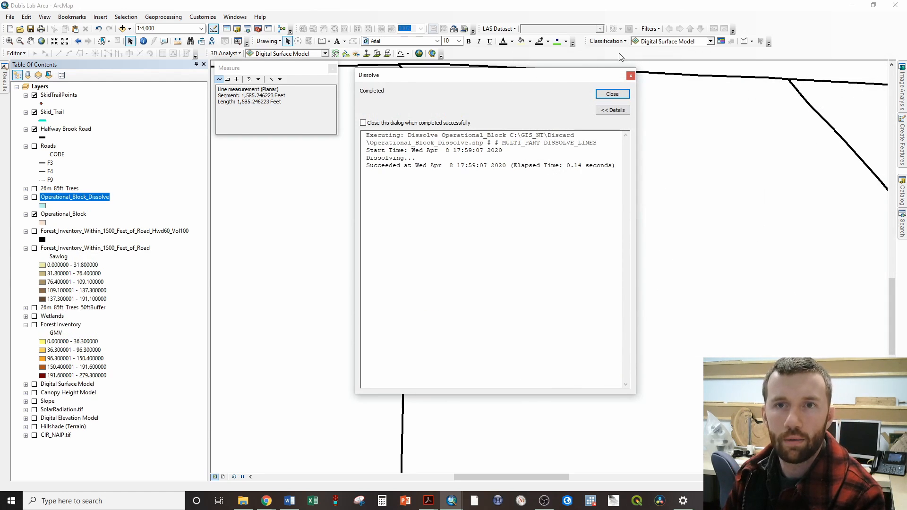
pyautogui.click(612, 94)
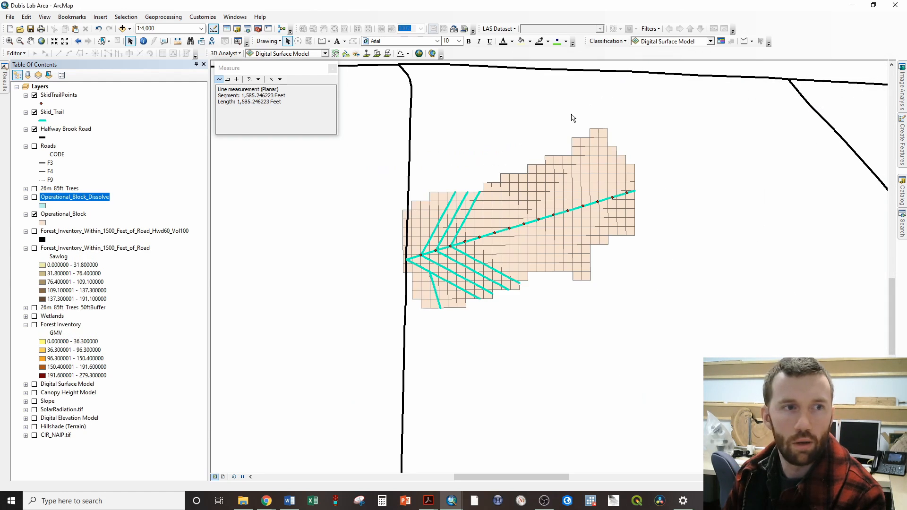
# Show the Operational_Block_Dissolve layer on the map and give it the Red Outline symbol.
pyautogui.click(34, 197)
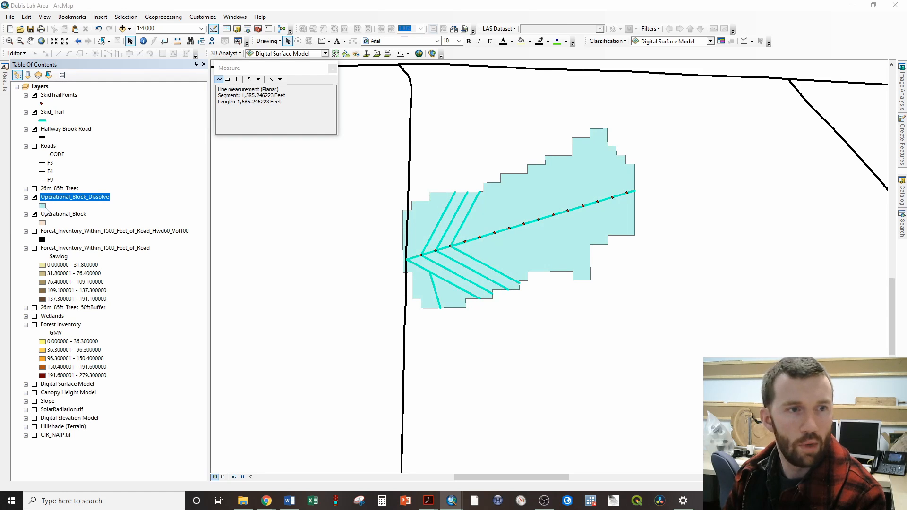
pyautogui.click(42, 206)
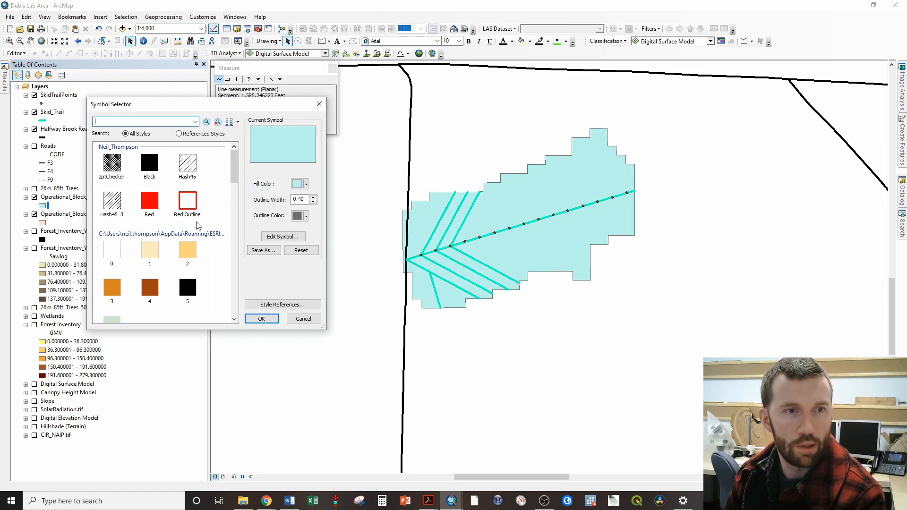
pyautogui.doubleClick(189, 208)
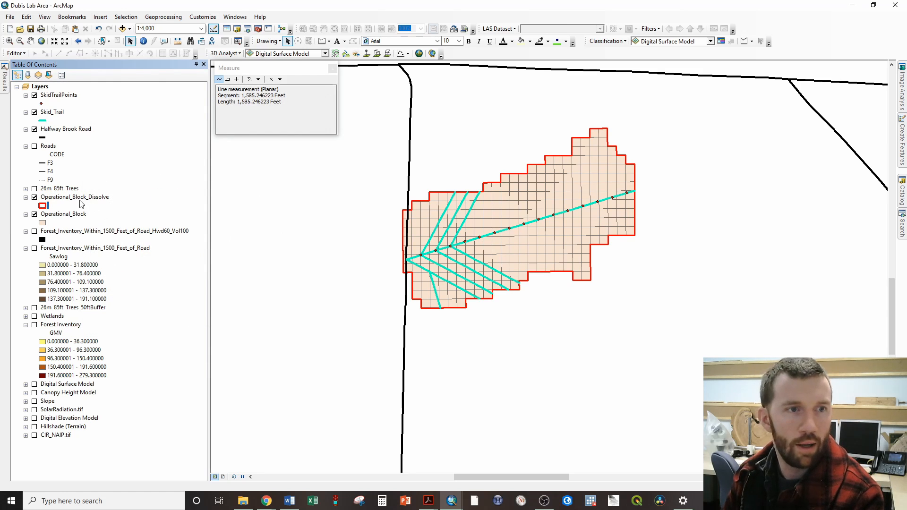
# Open the Operational_Block_Dissolve attribute table and add a Double field named AreaFT2.
pyautogui.rightClick(82, 203)
pyautogui.click(111, 229)
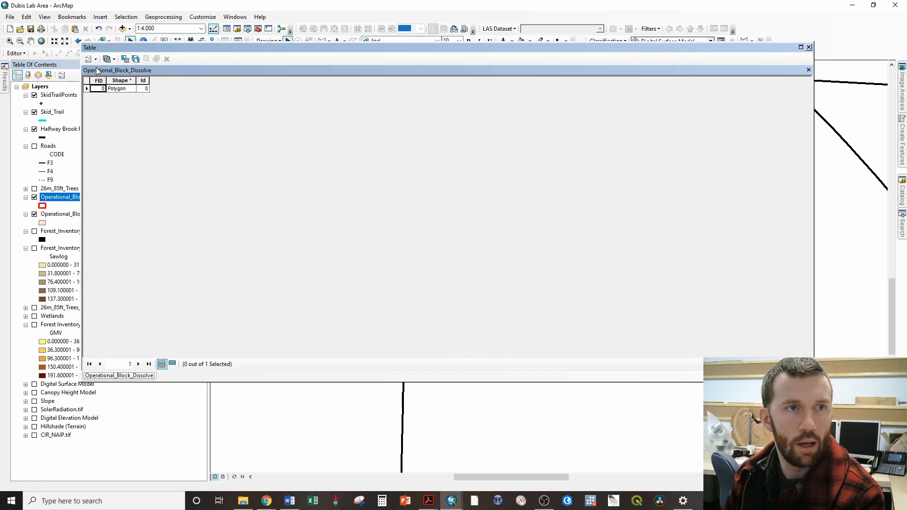
pyautogui.click(89, 59)
pyautogui.click(113, 130)
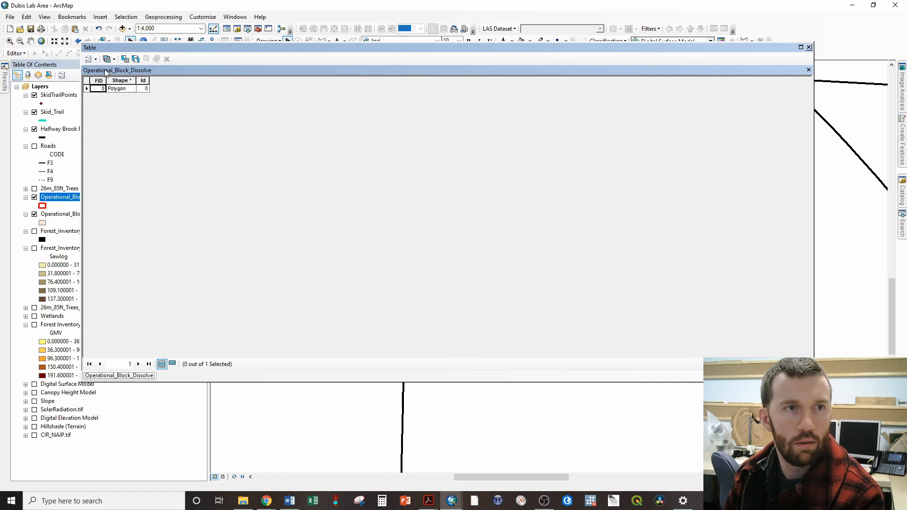
pyautogui.click(89, 58)
pyautogui.click(109, 123)
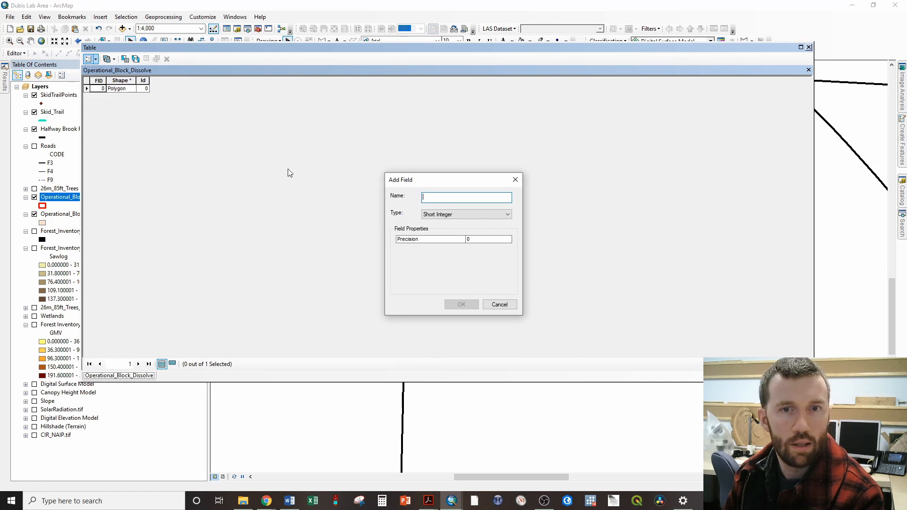
pyautogui.write('AreaFT2')
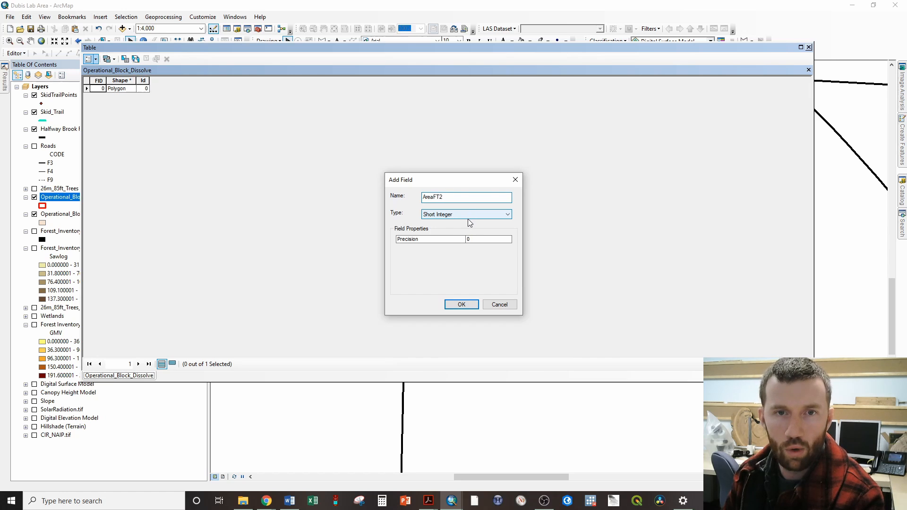
pyautogui.click(469, 215)
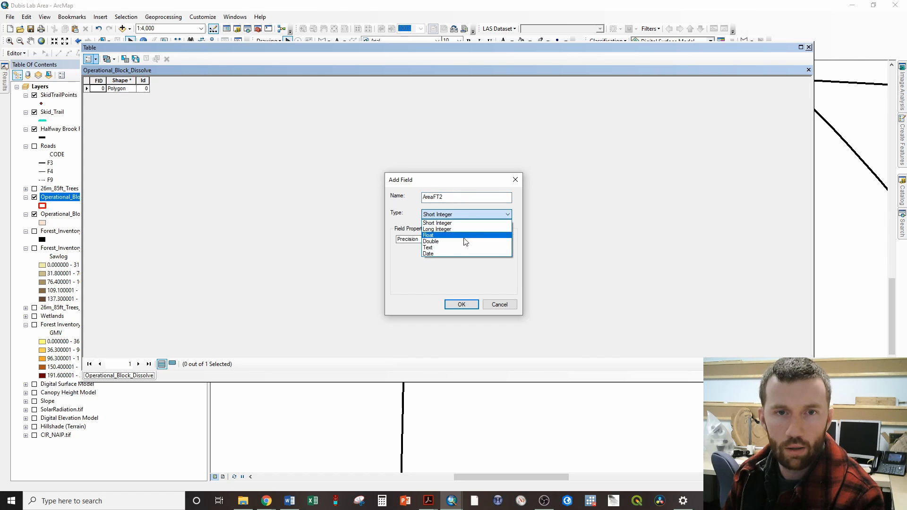
pyautogui.click(465, 240)
pyautogui.click(462, 304)
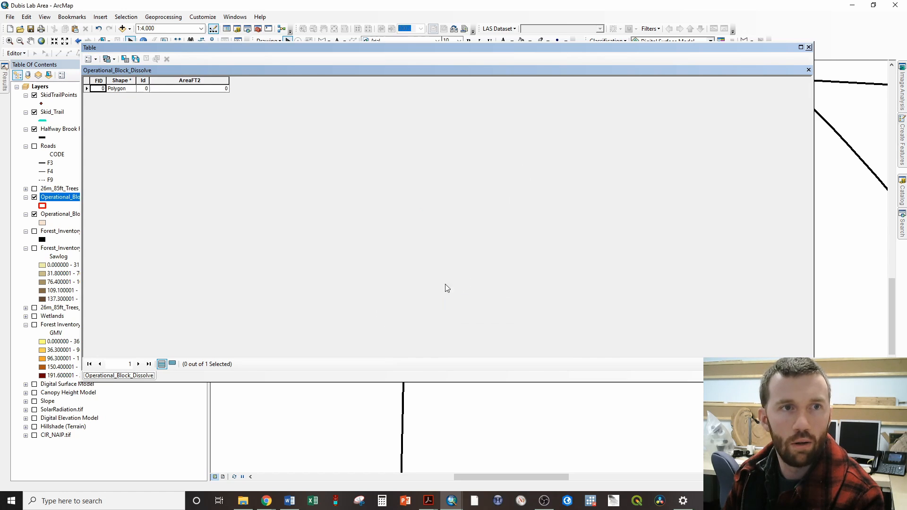
# Calculate the polygon's area into the AreaFT2 field in Square Feet US, using the data source's coordinate system.
pyautogui.rightClick(200, 81)
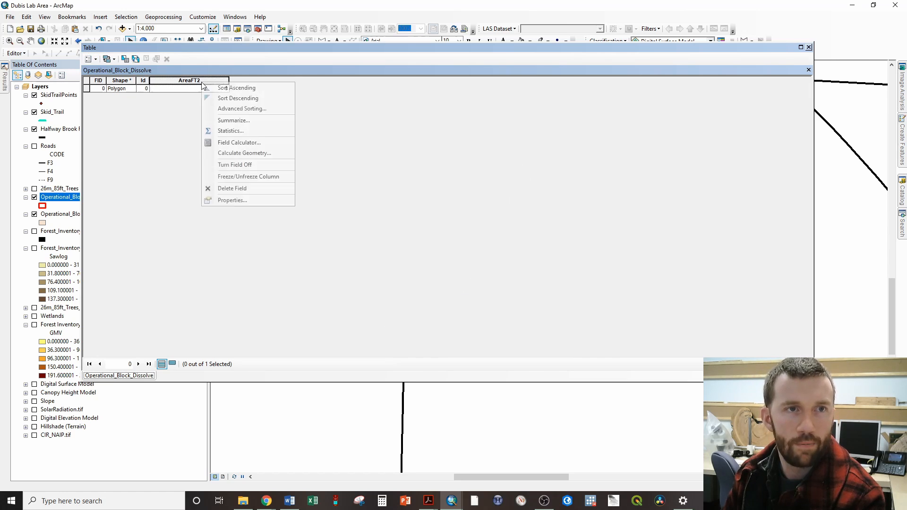
pyautogui.click(242, 153)
pyautogui.click(418, 273)
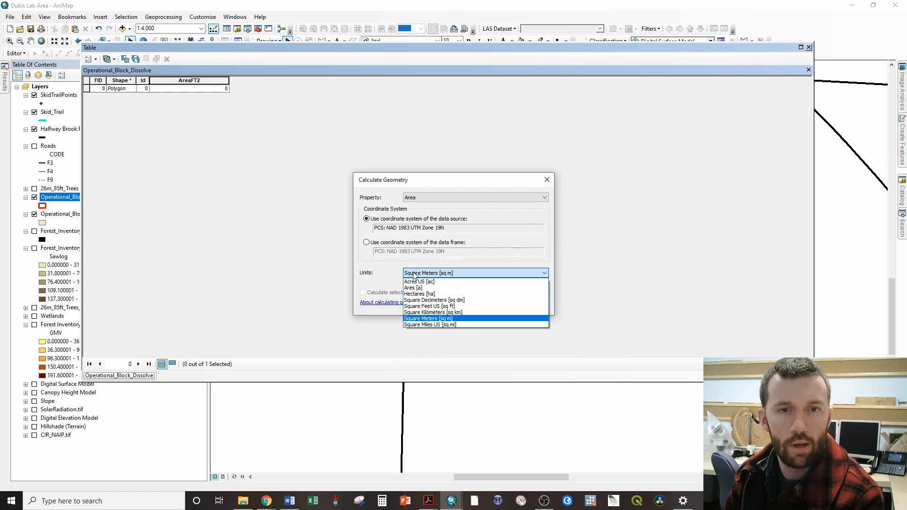
pyautogui.click(443, 307)
pyautogui.click(486, 304)
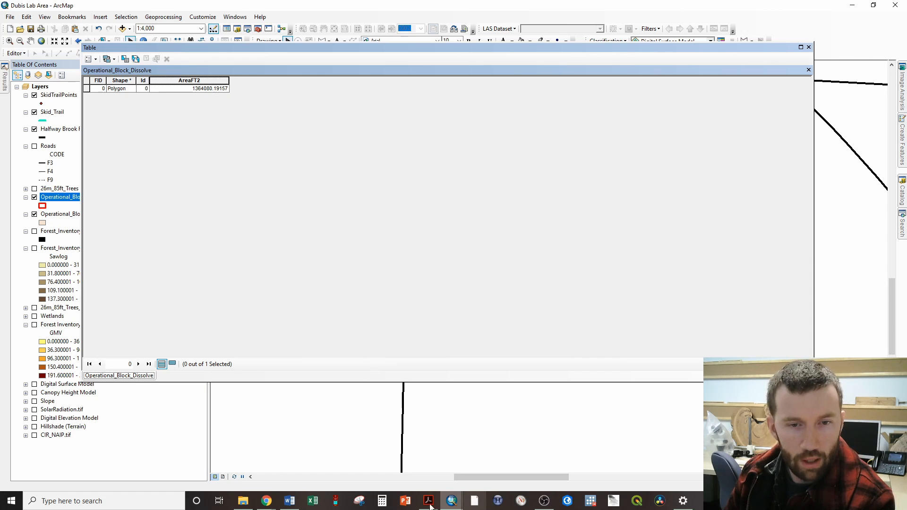
# Switch to Calculator and start dividing the skid trail area of 117700, entering 13 as the divisor's leading digits.
pyautogui.click(382, 500)
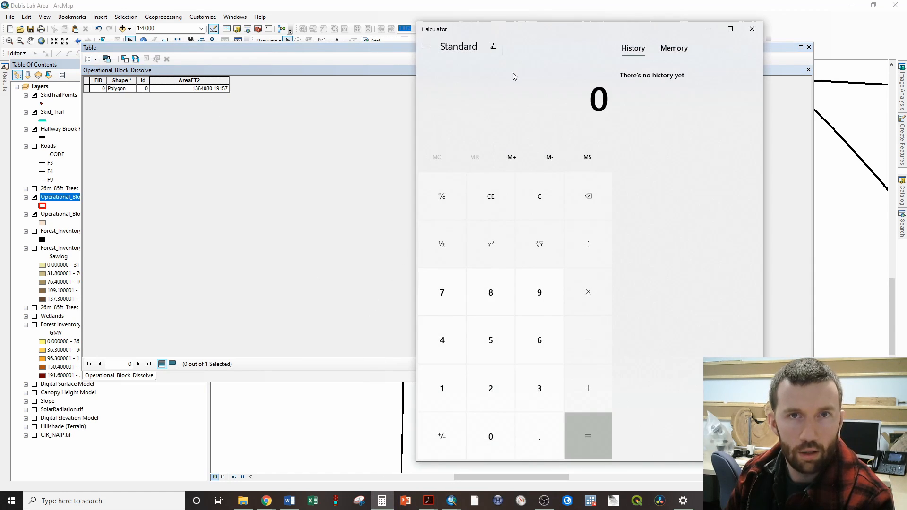
pyautogui.doubleClick(442, 388)
pyautogui.click(432, 305)
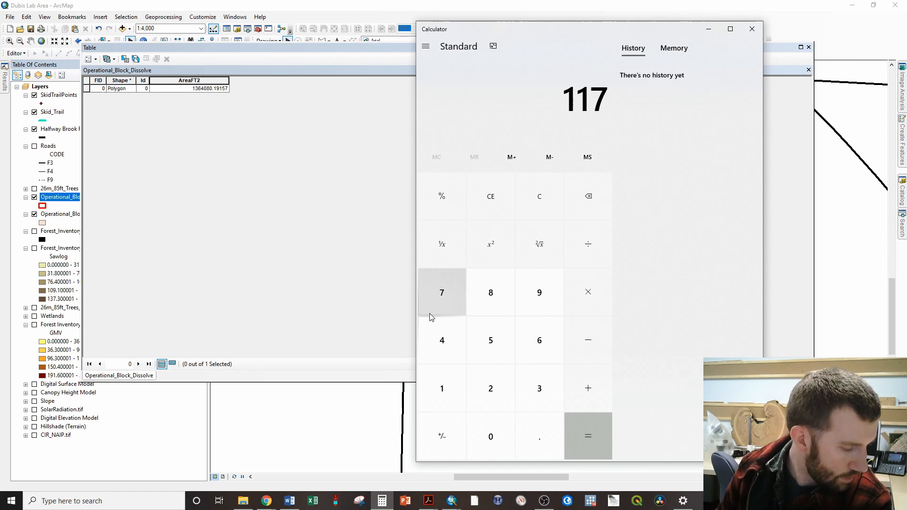
pyautogui.click(424, 295)
pyautogui.doubleClick(483, 421)
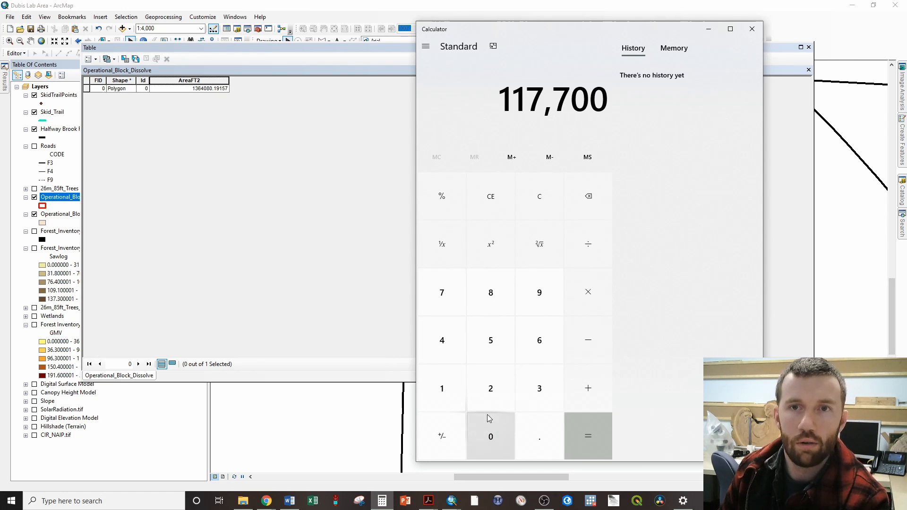
pyautogui.click(595, 259)
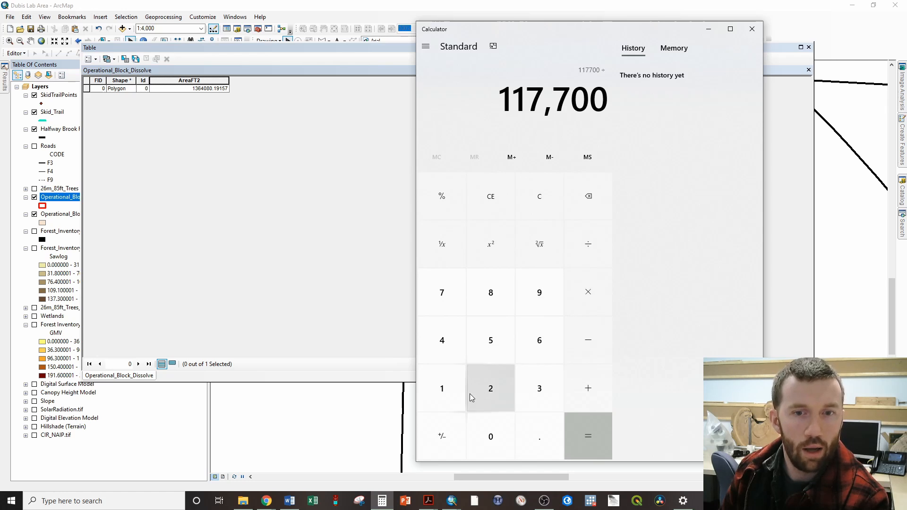
pyautogui.click(453, 397)
pyautogui.click(530, 383)
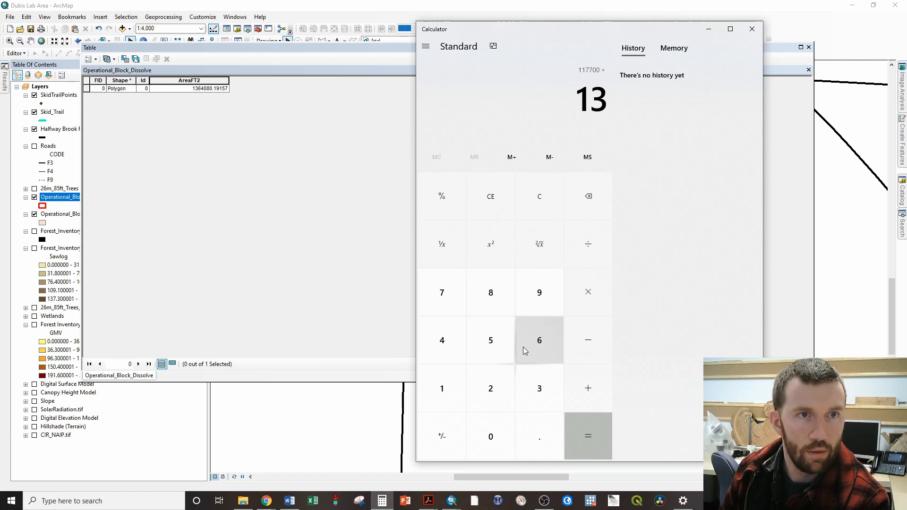
pyautogui.click(531, 361)
pyautogui.click(487, 434)
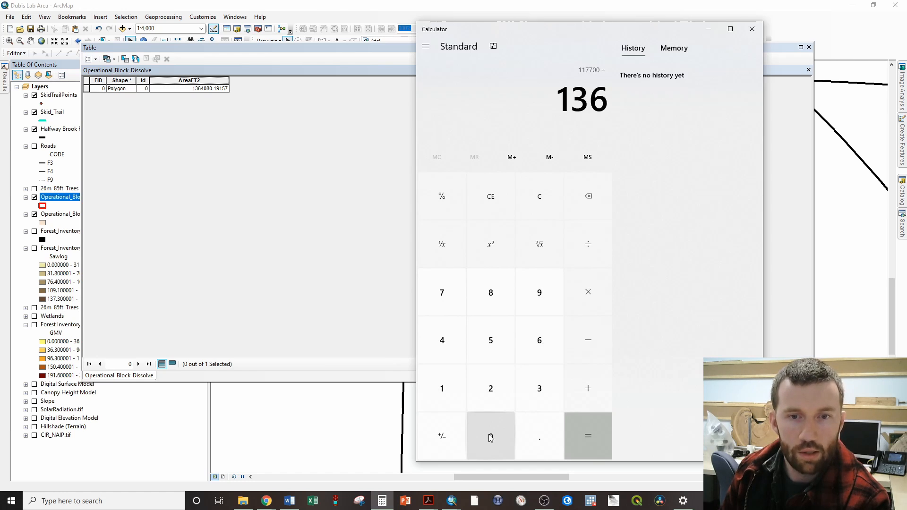
pyautogui.click(494, 299)
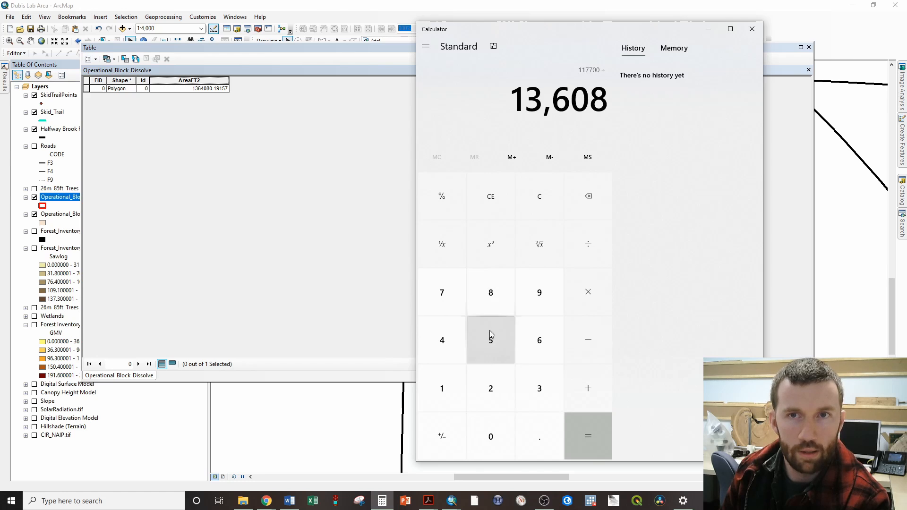
pyautogui.click(486, 429)
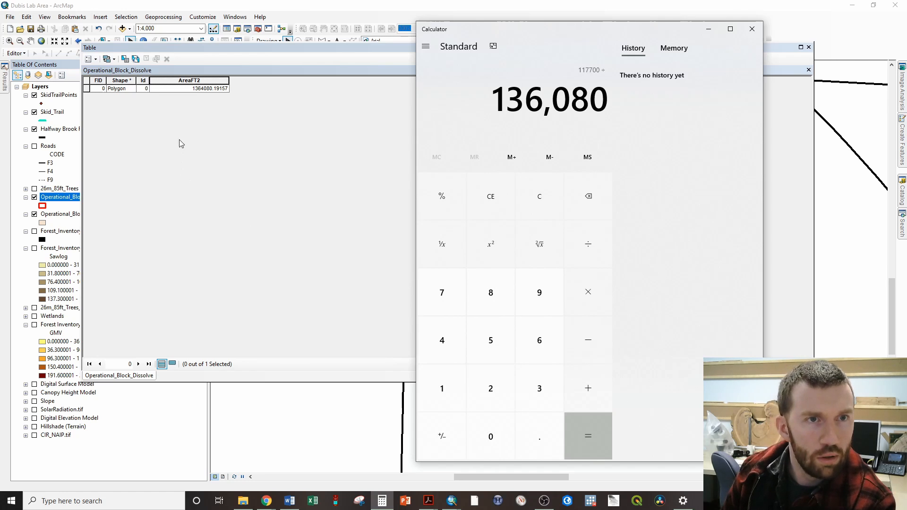
pyautogui.click(578, 211)
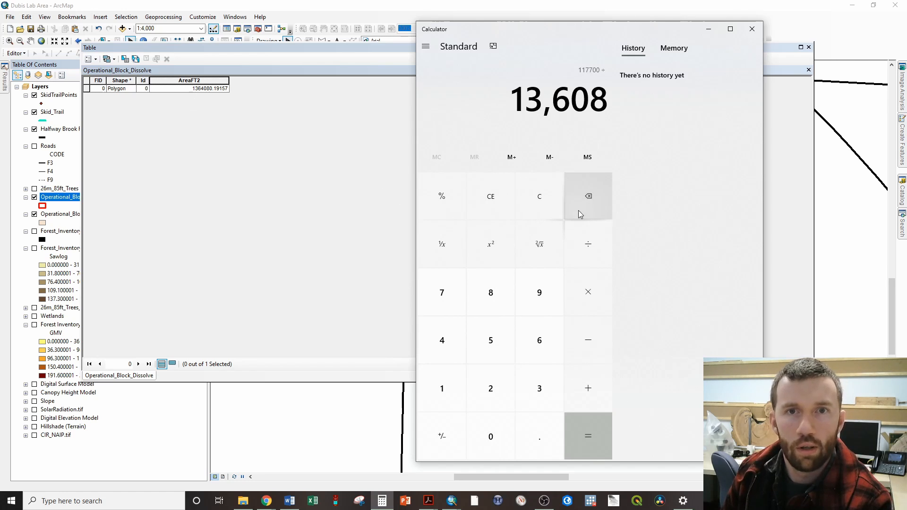
pyautogui.click(578, 213)
pyautogui.click(578, 211)
pyautogui.click(578, 210)
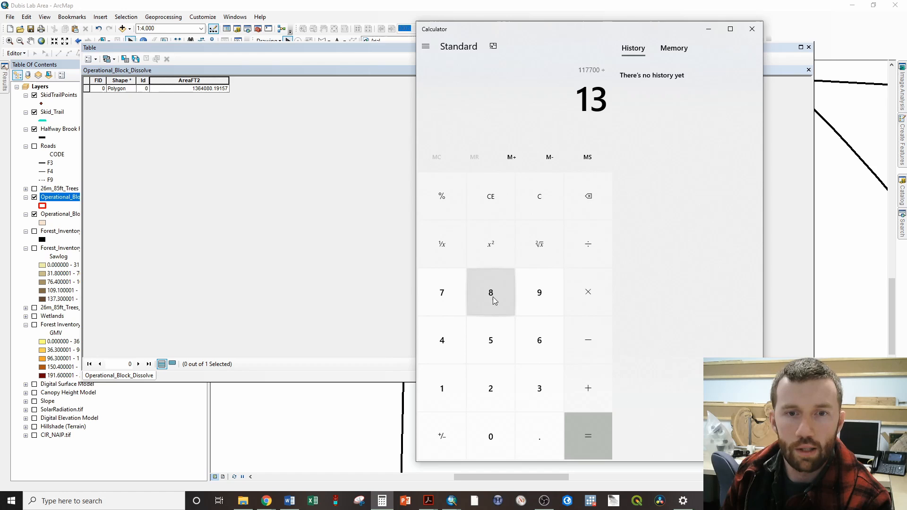
pyautogui.click(442, 349)
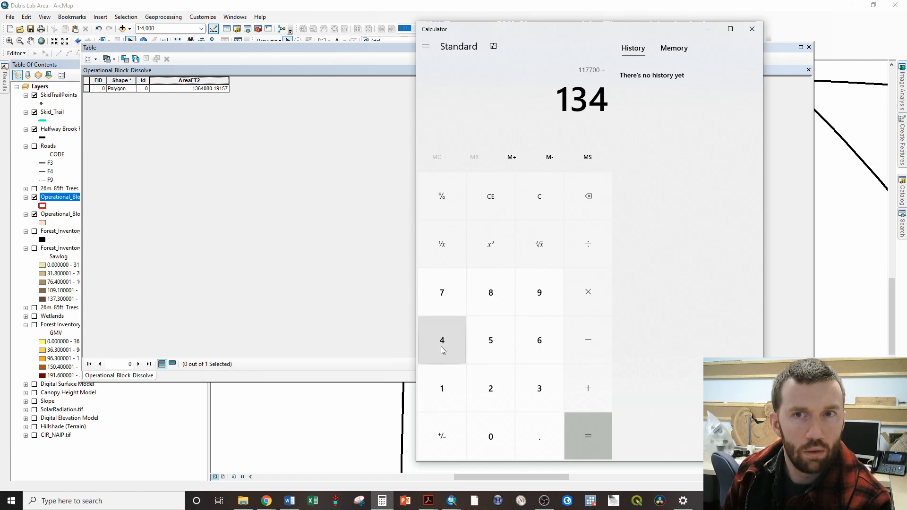
pyautogui.click(586, 219)
# Complete the divisor as 1364080, compute the quotient, and close Calculator and the attribute table.
pyautogui.click(538, 338)
pyautogui.click(448, 346)
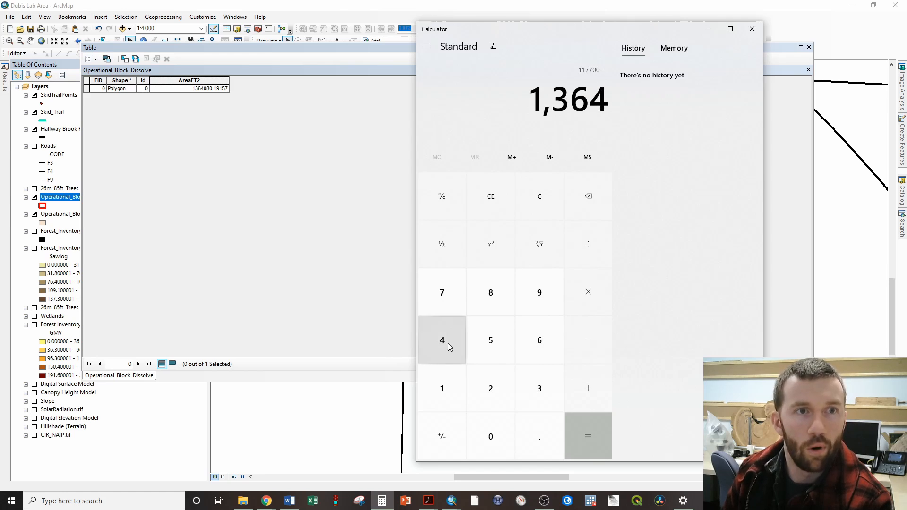
pyautogui.click(491, 429)
pyautogui.click(482, 292)
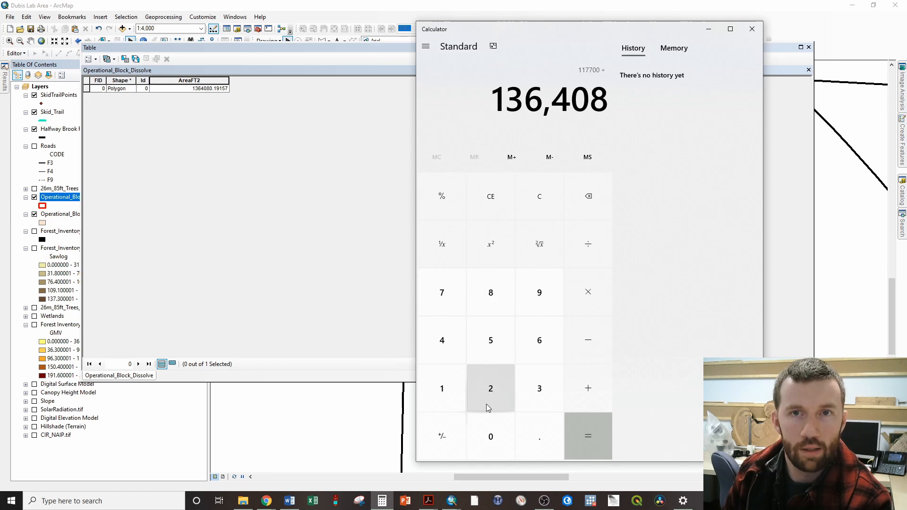
pyautogui.click(488, 432)
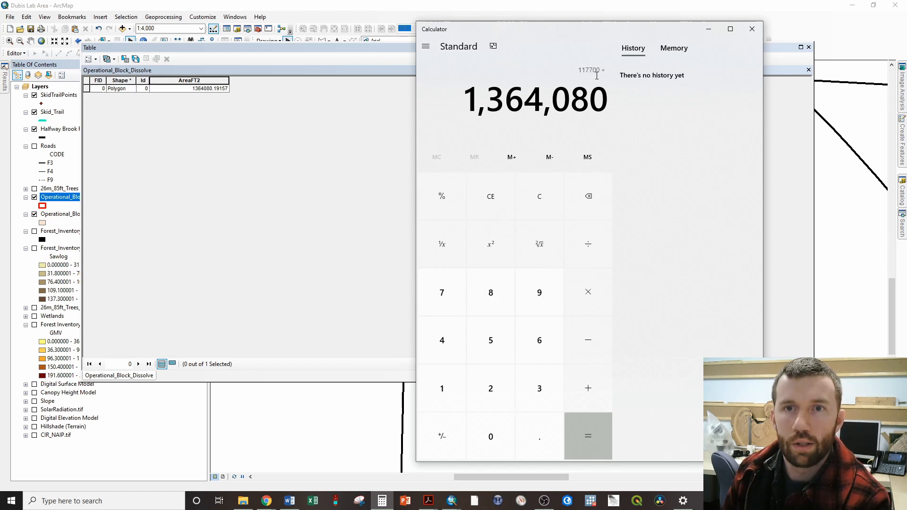
pyautogui.click(585, 432)
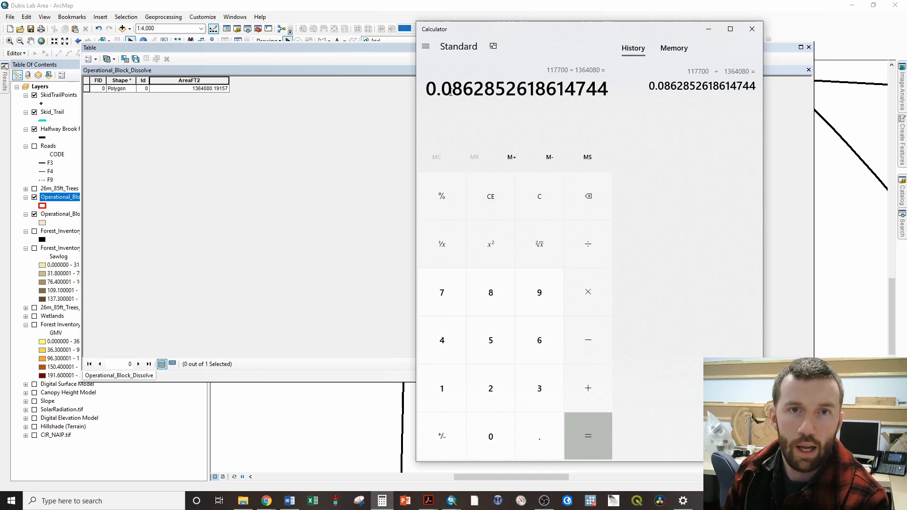
pyautogui.click(751, 28)
pyautogui.click(809, 48)
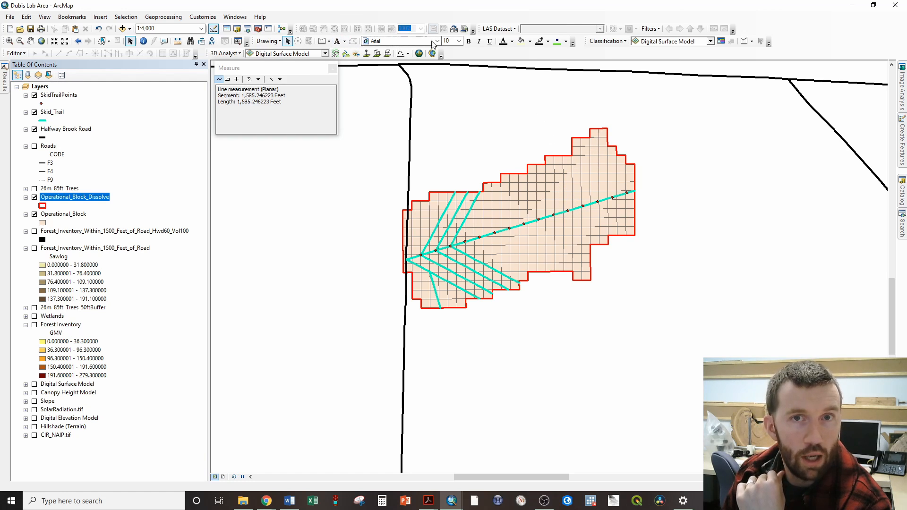
# Measure two skidding distances from the trail's road end along the main trail, to the block's northeast corner and to a nearer northern-boundary vertex.
pyautogui.click(177, 41)
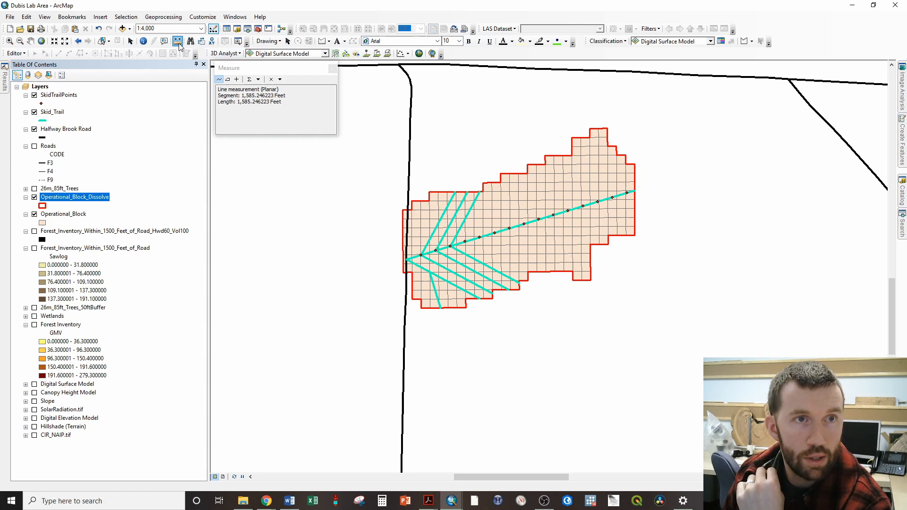
pyautogui.click(407, 260)
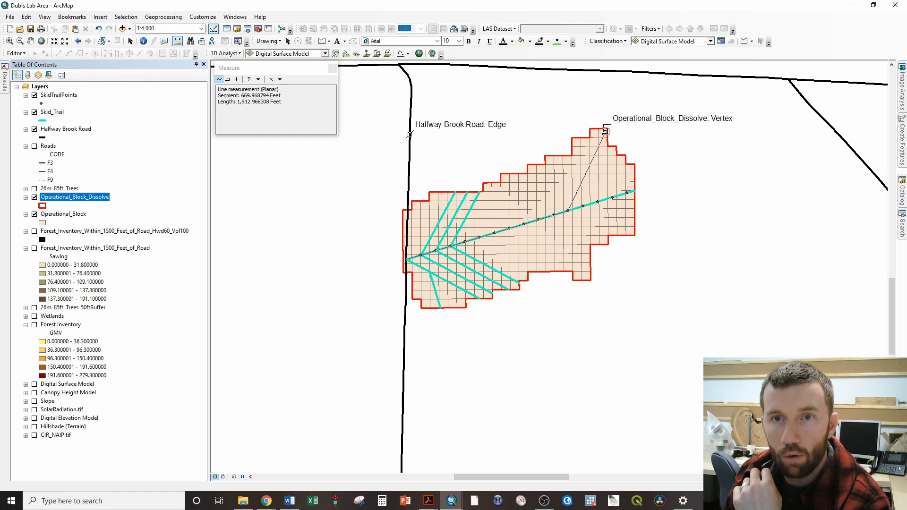
pyautogui.doubleClick(606, 130)
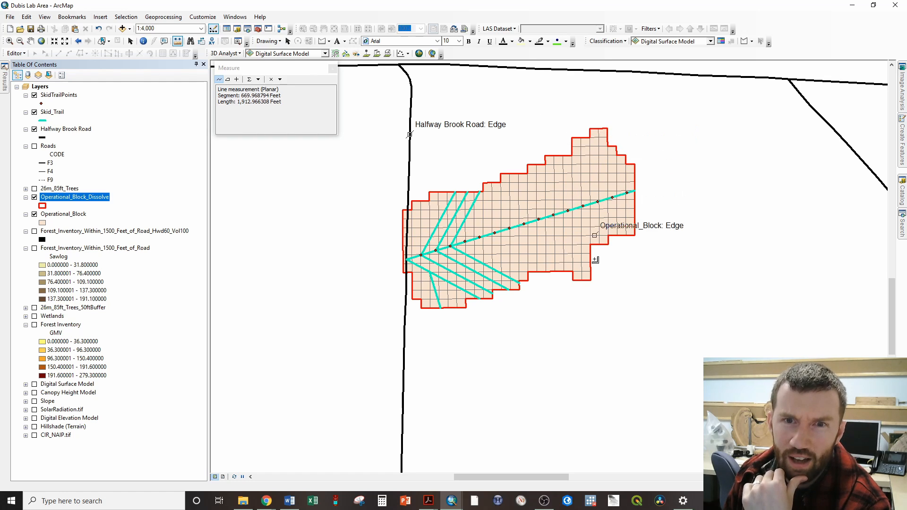
pyautogui.click(405, 259)
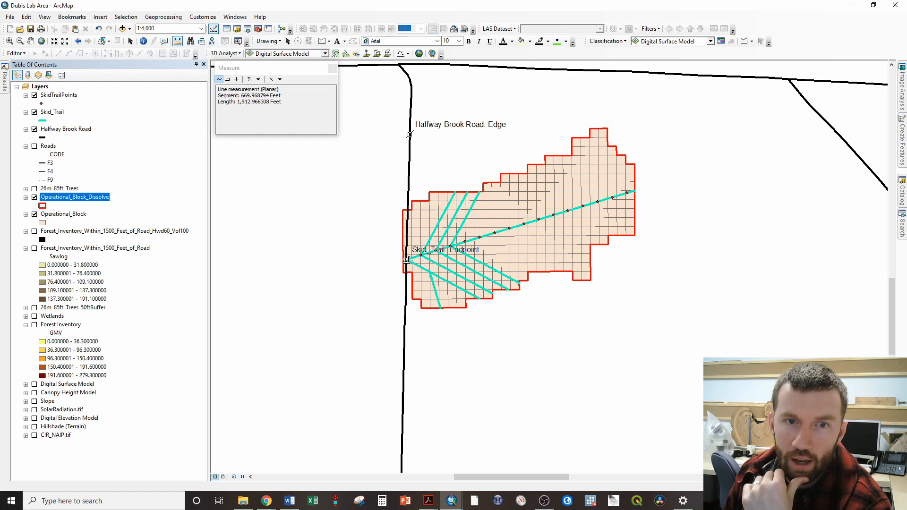
pyautogui.click(523, 224)
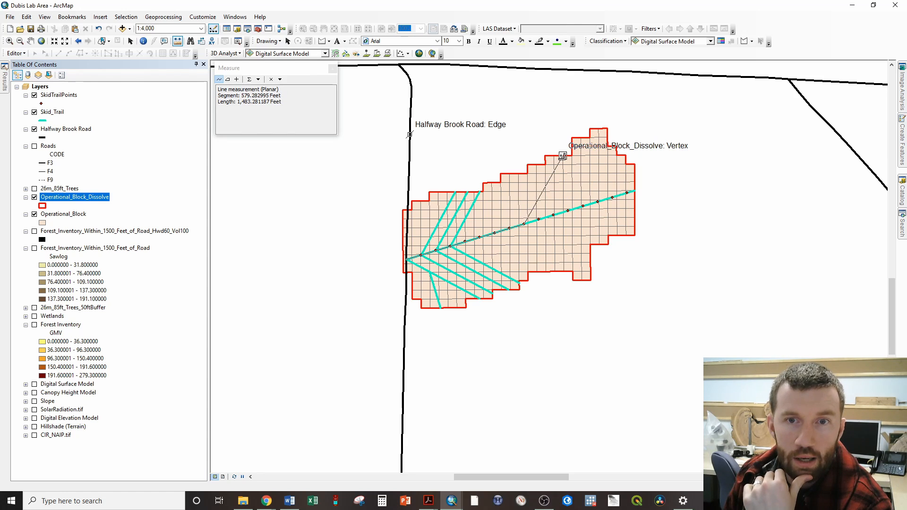
pyautogui.doubleClick(562, 156)
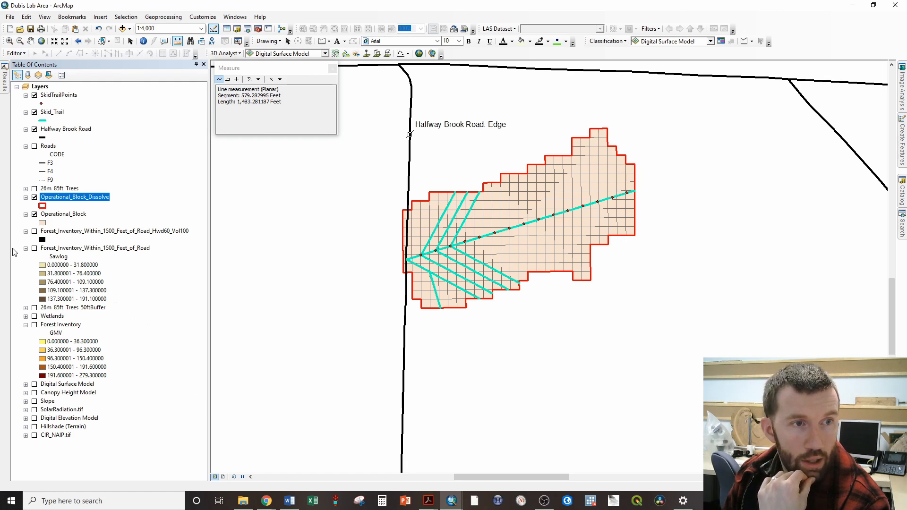
# Hide the Operational_Block layer, show the Slope layer, and expand and select Slope in the layer list.
pyautogui.click(34, 214)
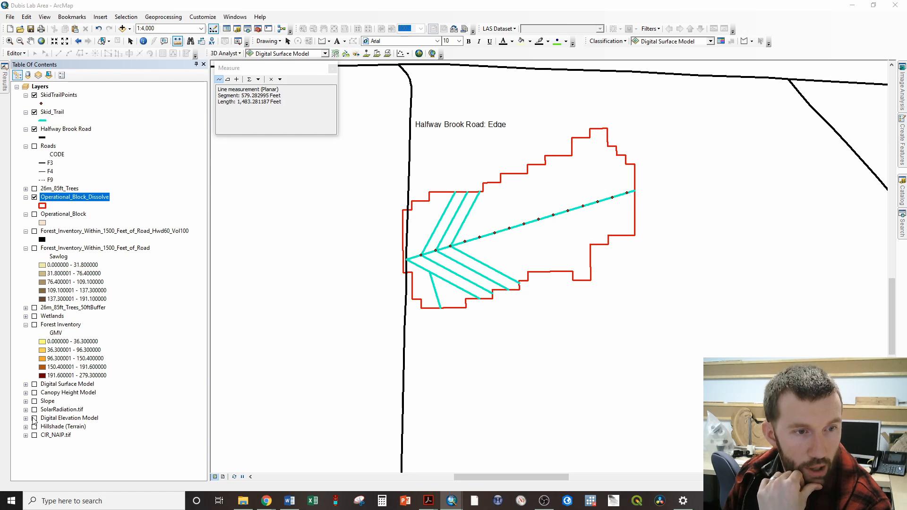
pyautogui.click(34, 401)
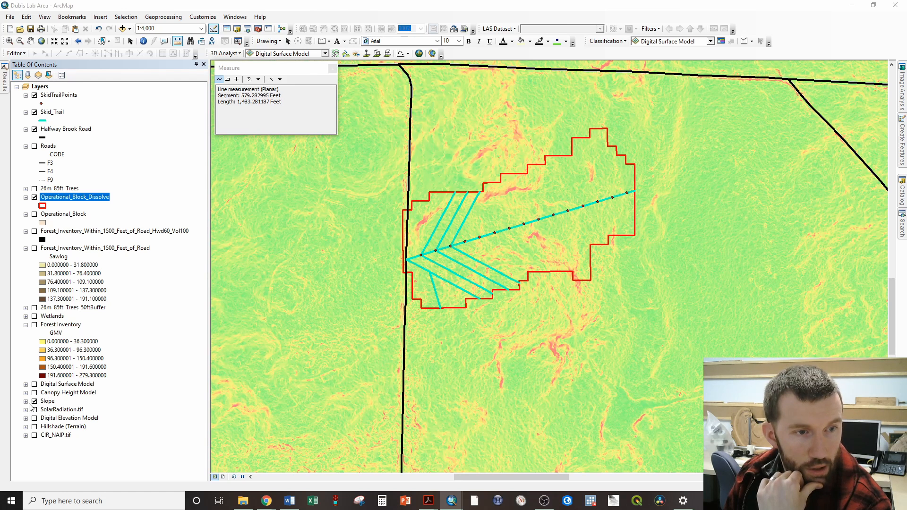
pyautogui.click(25, 401)
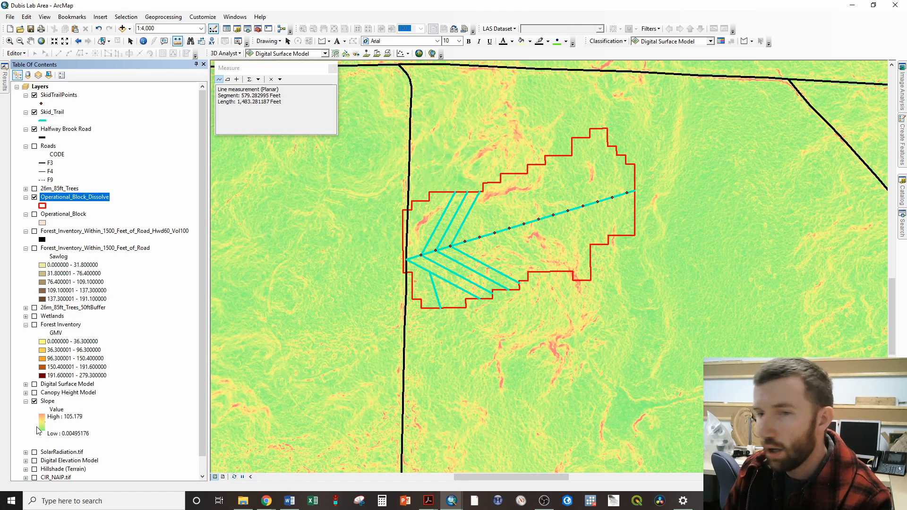
pyautogui.click(47, 401)
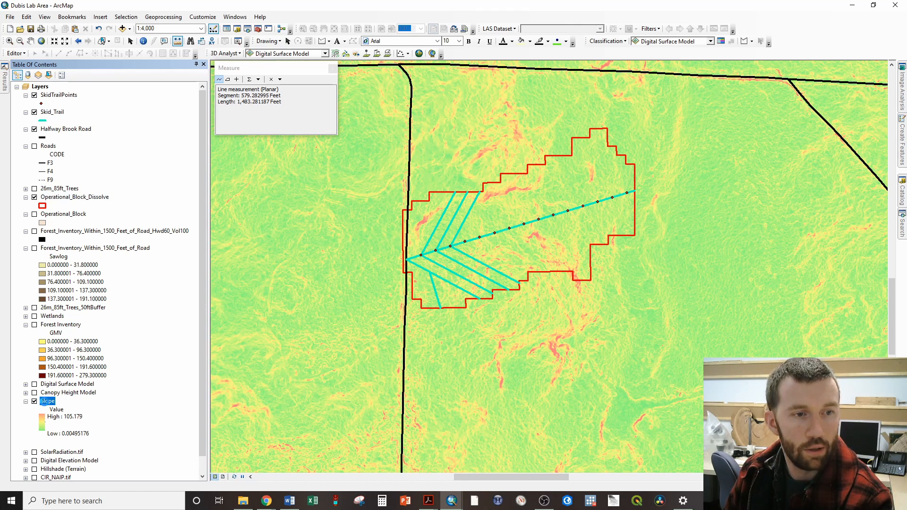
# Open the Slope layer's properties and switch its symbology to Classified with 2 classes.
pyautogui.click(47, 401)
pyautogui.doubleClick(46, 403)
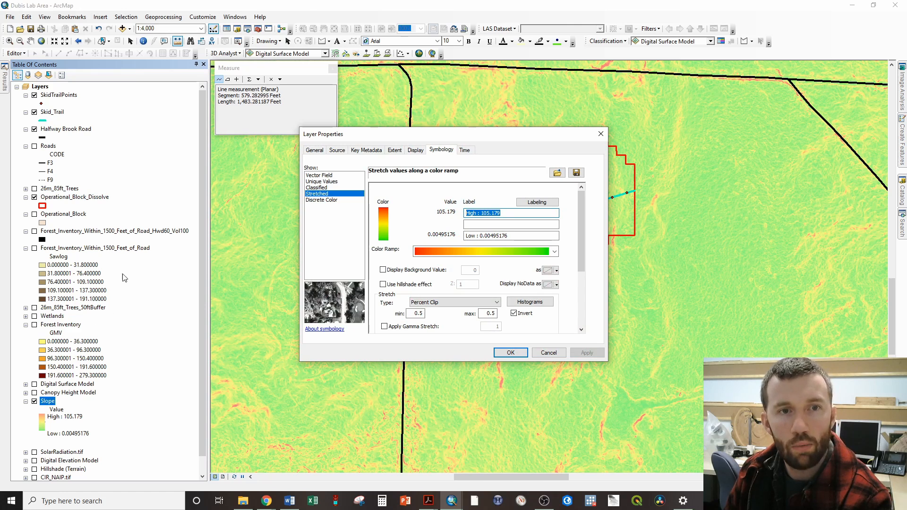
pyautogui.click(316, 188)
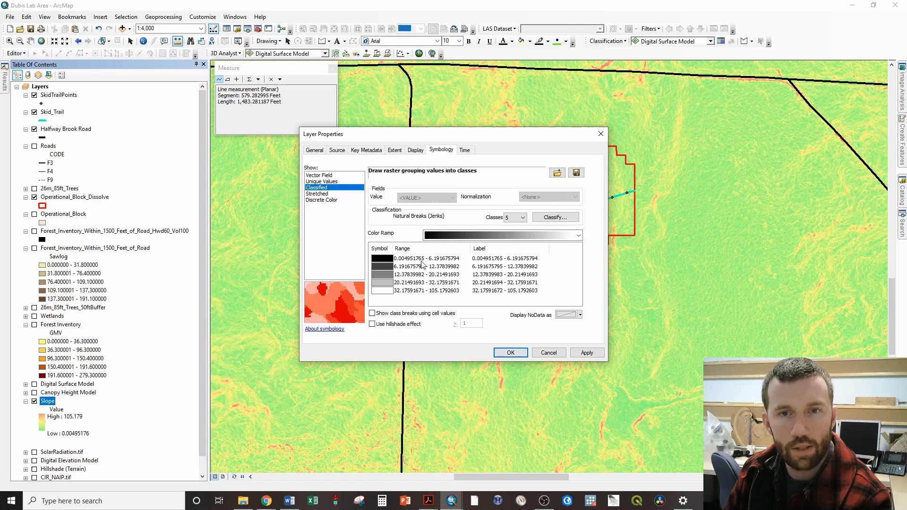
pyautogui.click(522, 218)
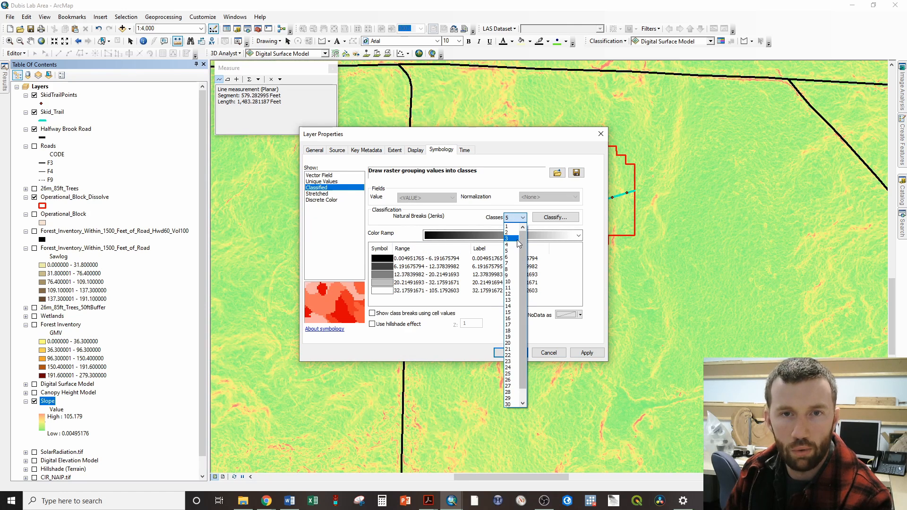
pyautogui.scroll(1, 512, 236)
pyautogui.click(505, 231)
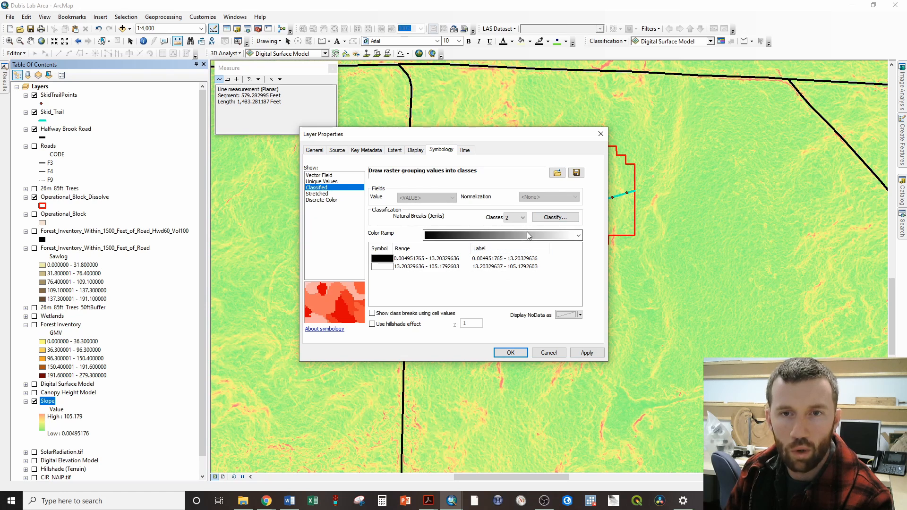
# Set the first break value of the Slope classification to 30 and accept the classification.
pyautogui.click(541, 218)
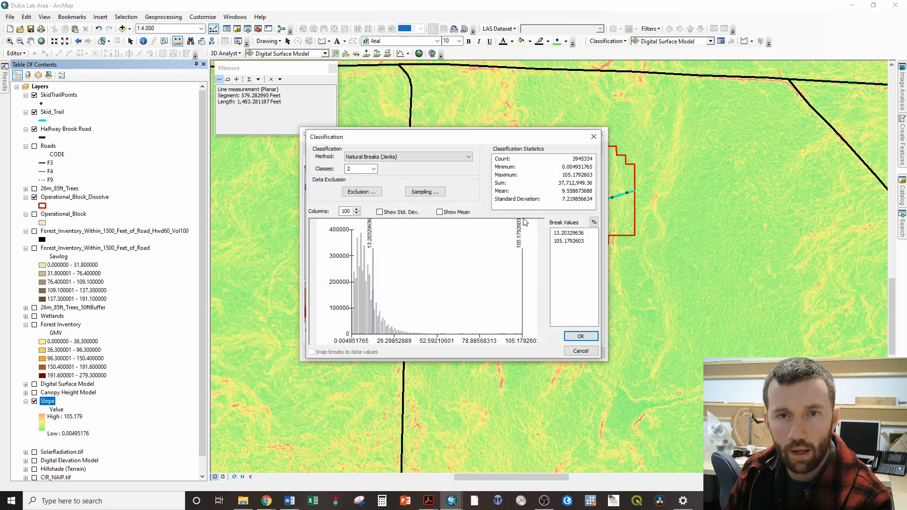
pyautogui.click(556, 234)
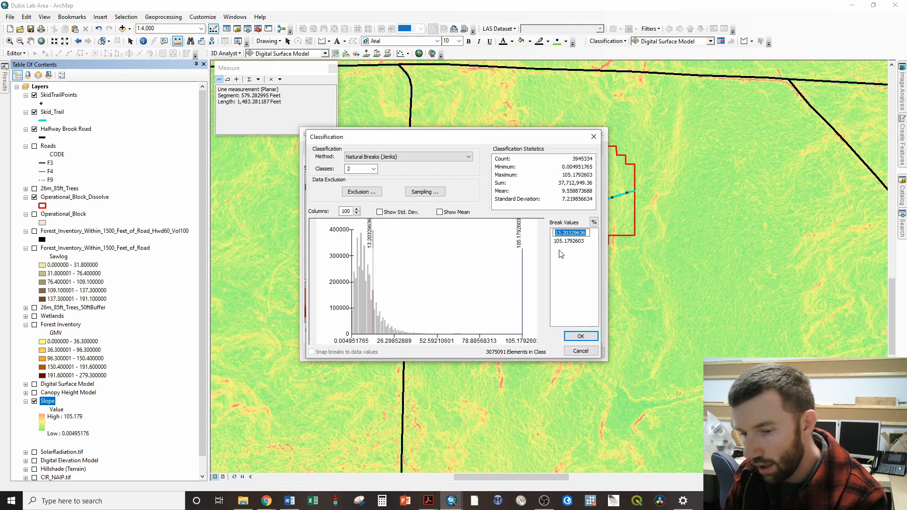
pyautogui.write('30')
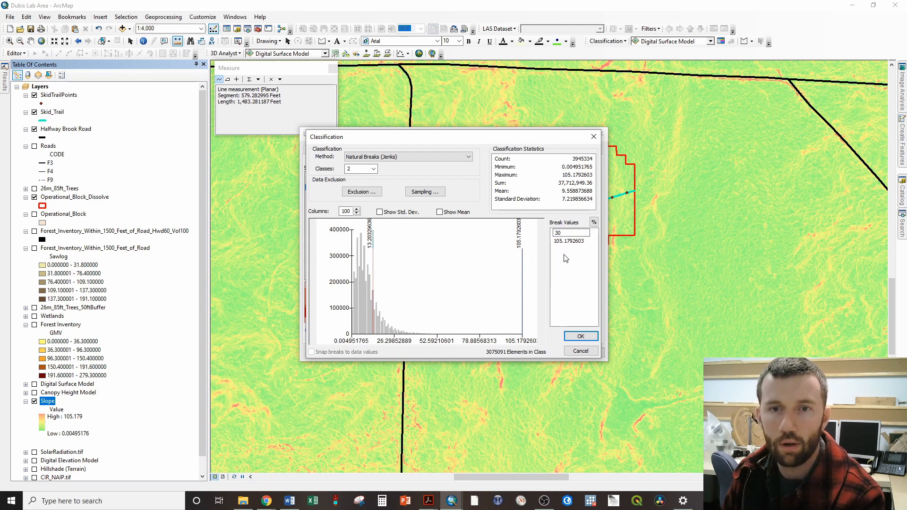
pyautogui.press('Return')
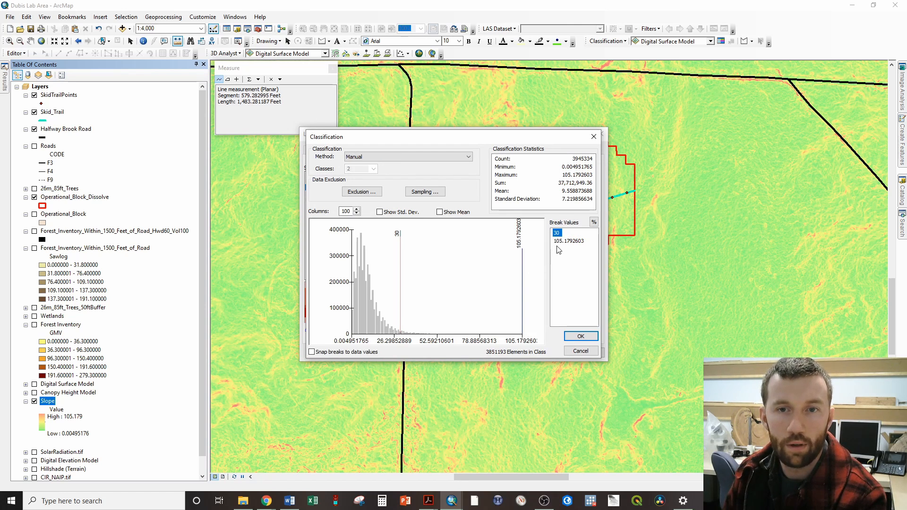
pyautogui.click(580, 337)
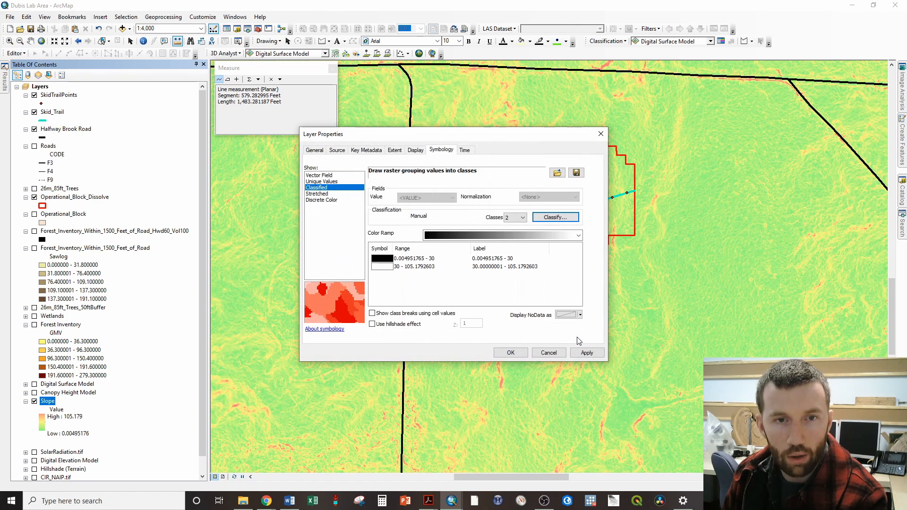
# Give the slope class up to 30 no color and the class above 30 black, and apply the symbology.
pyautogui.click(381, 259)
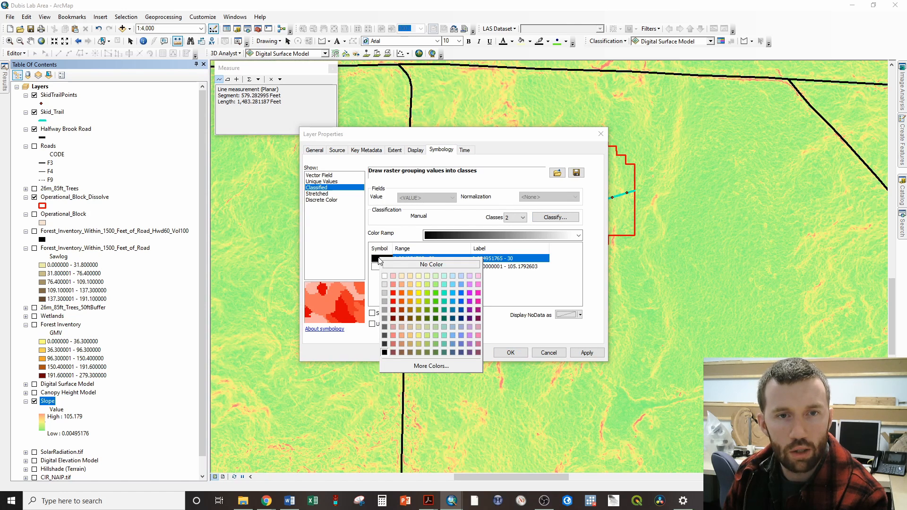
pyautogui.click(401, 265)
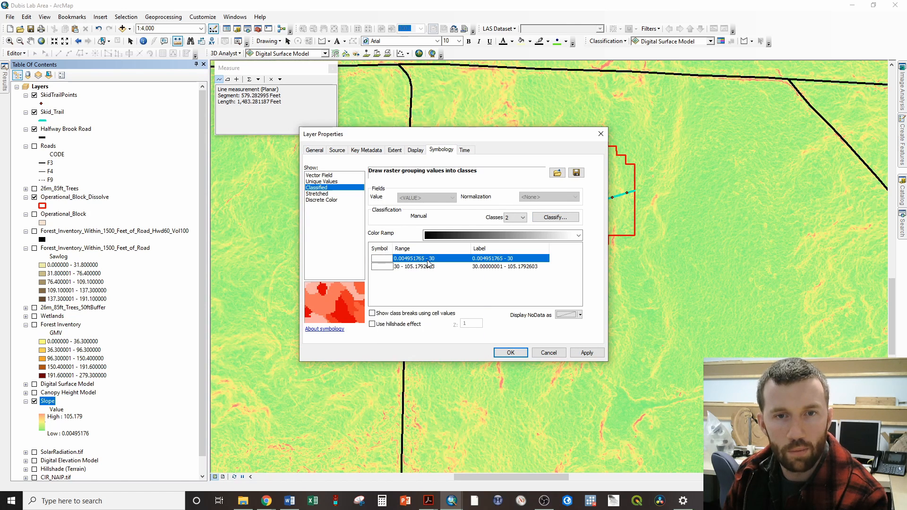
pyautogui.click(388, 267)
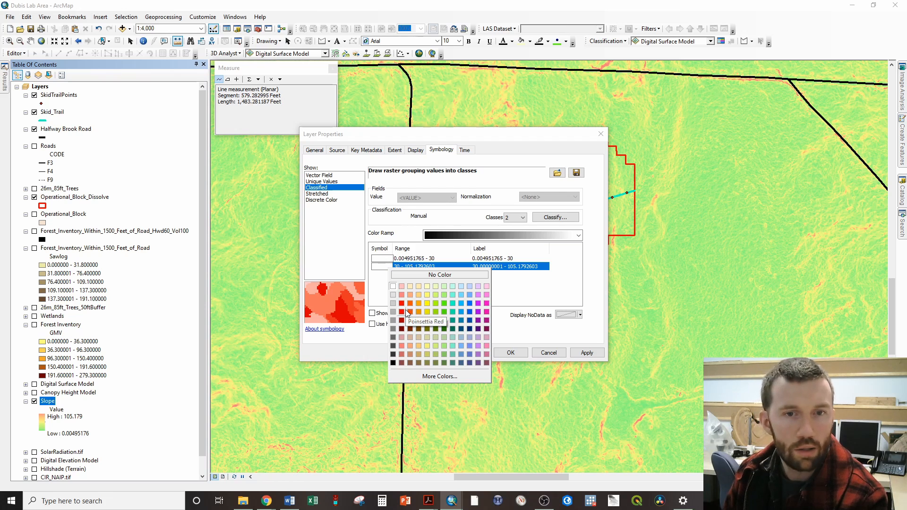
pyautogui.click(392, 362)
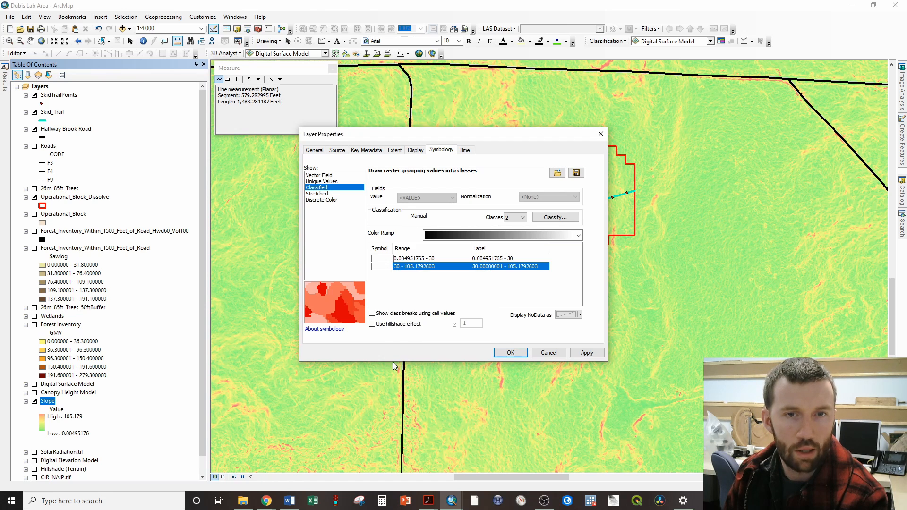
pyautogui.click(510, 352)
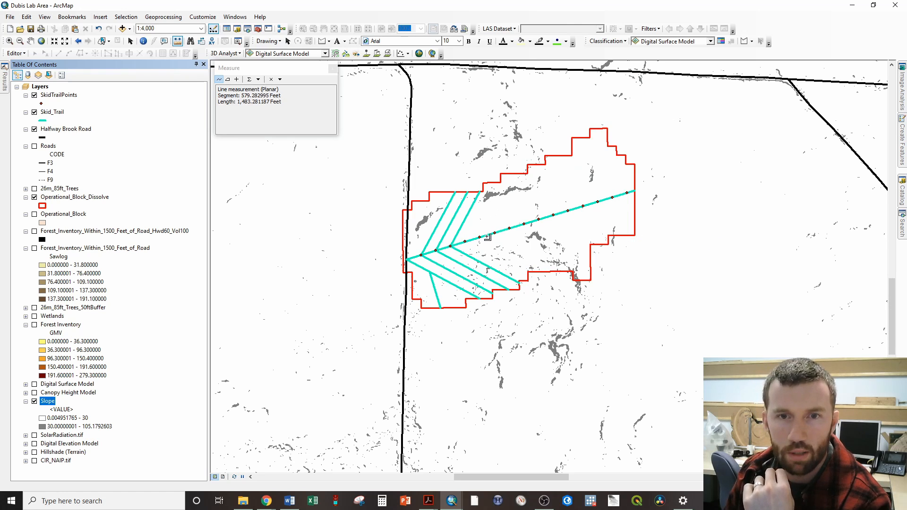
# Open the Operational_Block_Dissolve attribute table and add a Double field named Acres.
pyautogui.rightClick(66, 197)
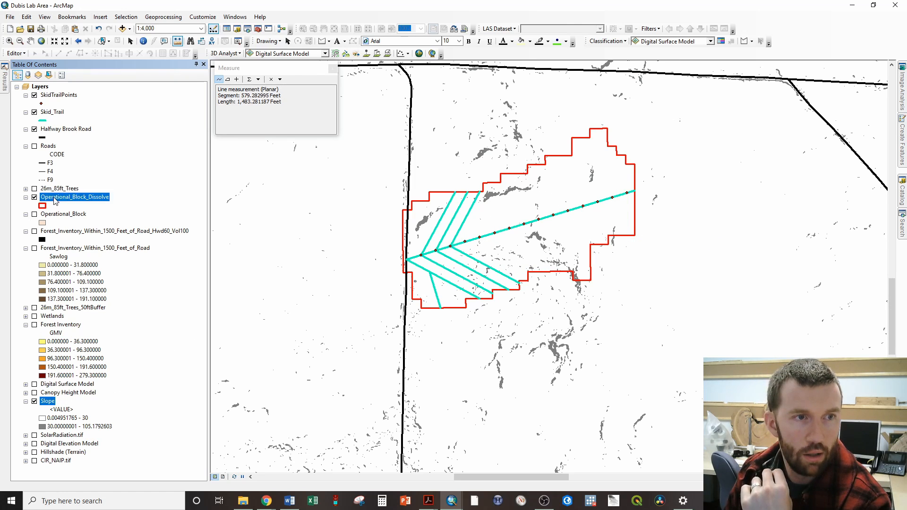
pyautogui.click(76, 223)
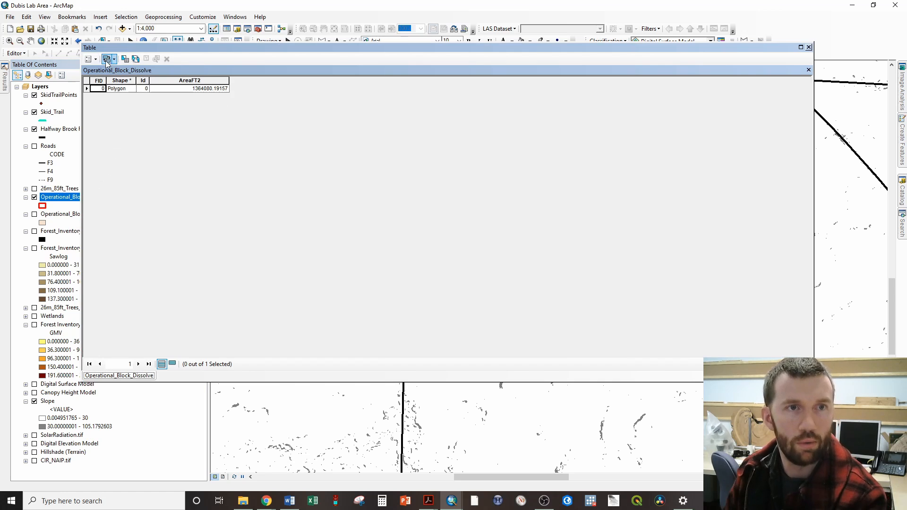
pyautogui.click(89, 58)
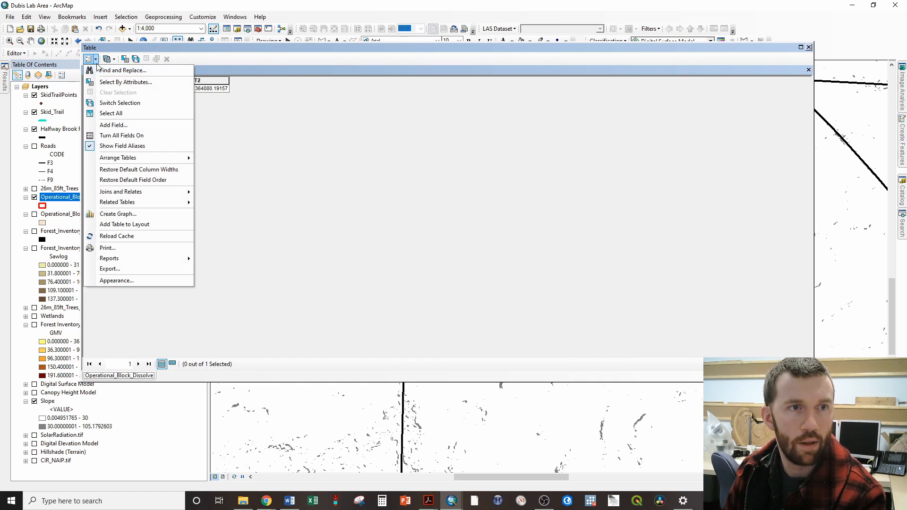
pyautogui.click(113, 125)
pyautogui.click(440, 214)
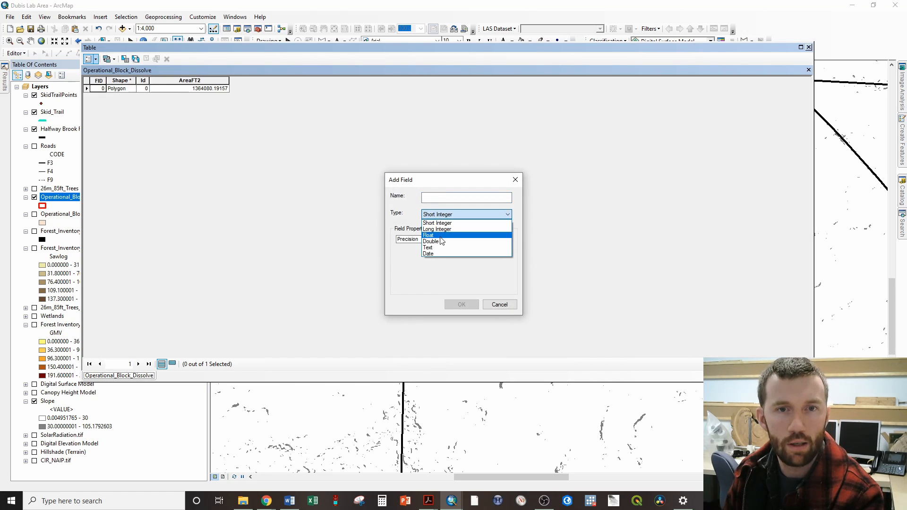
pyautogui.click(442, 241)
pyautogui.click(444, 198)
pyautogui.write('Acres')
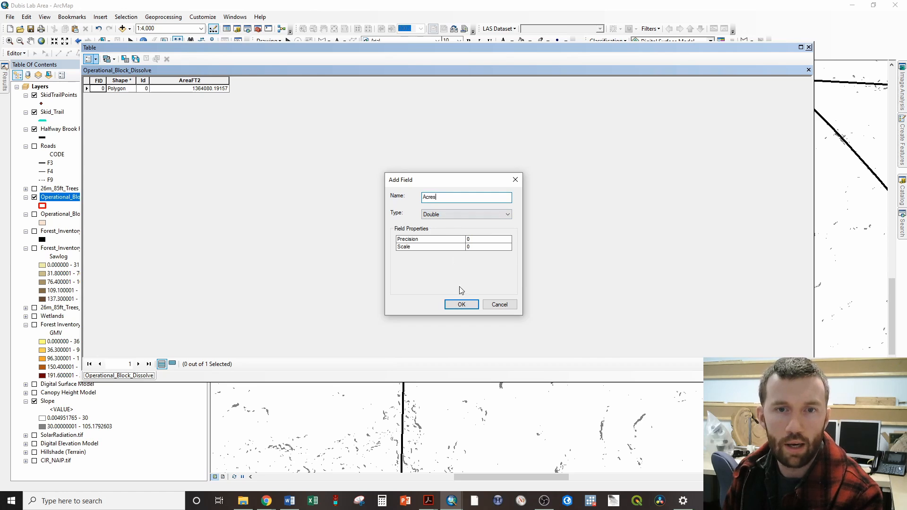
pyautogui.click(462, 304)
# Calculate the block's area into the Acres field in Acres US and close the attribute table.
pyautogui.rightClick(284, 79)
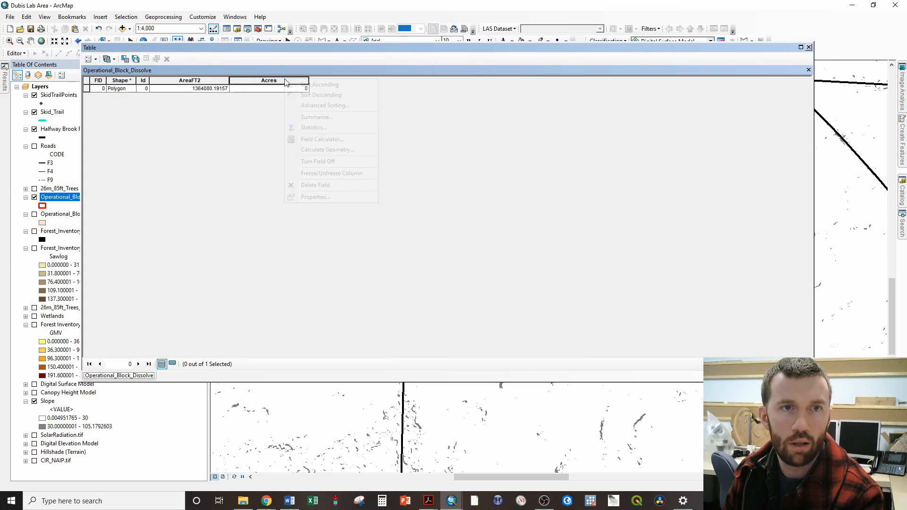
pyautogui.click(326, 150)
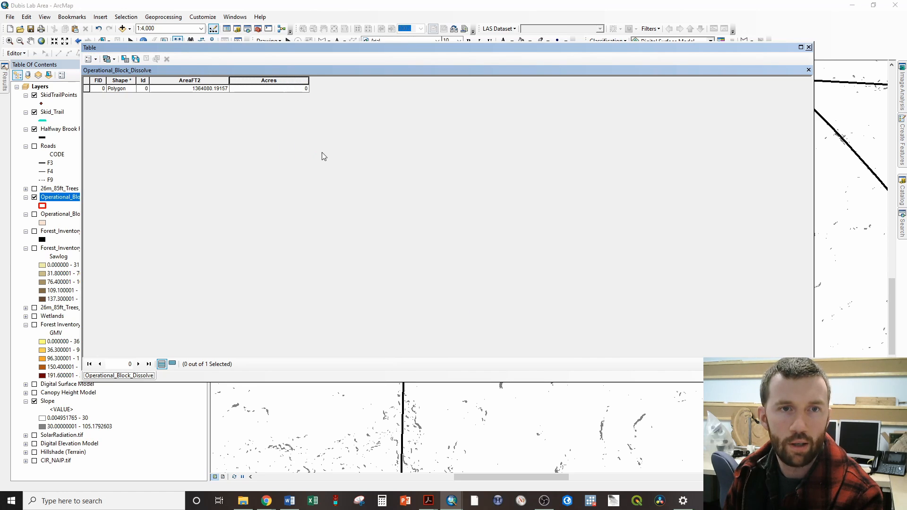
pyautogui.click(428, 273)
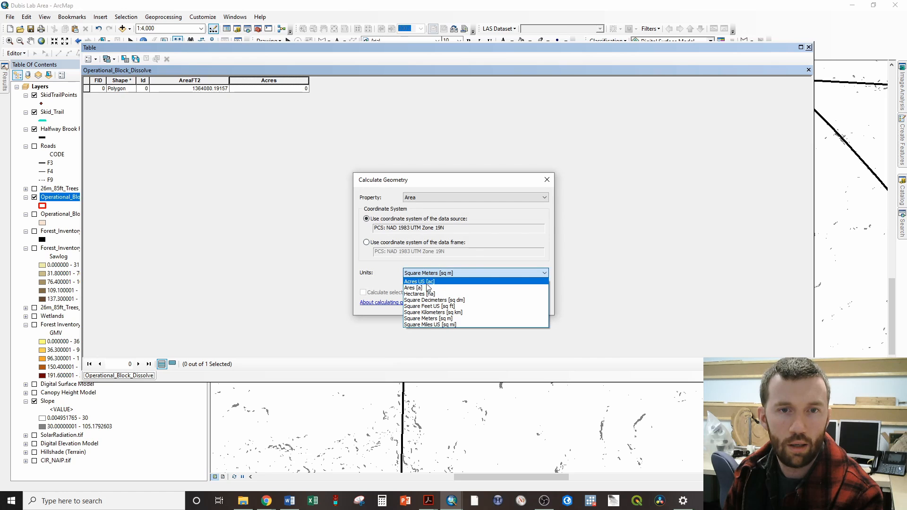
pyautogui.click(419, 281)
pyautogui.click(489, 306)
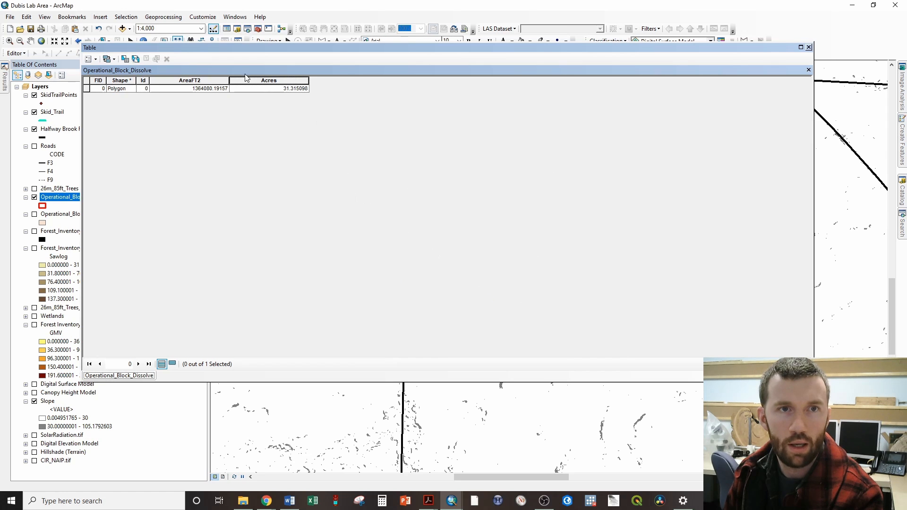
pyautogui.click(808, 47)
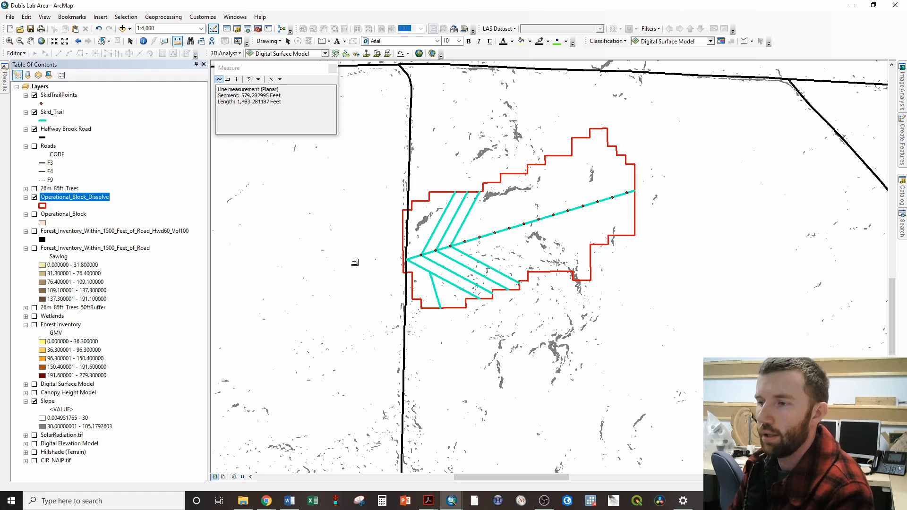
# Show the Hillshade (Terrain) and Digital Elevation Model layers to view the block's terrain, and hide both again.
pyautogui.click(34, 452)
pyautogui.click(34, 443)
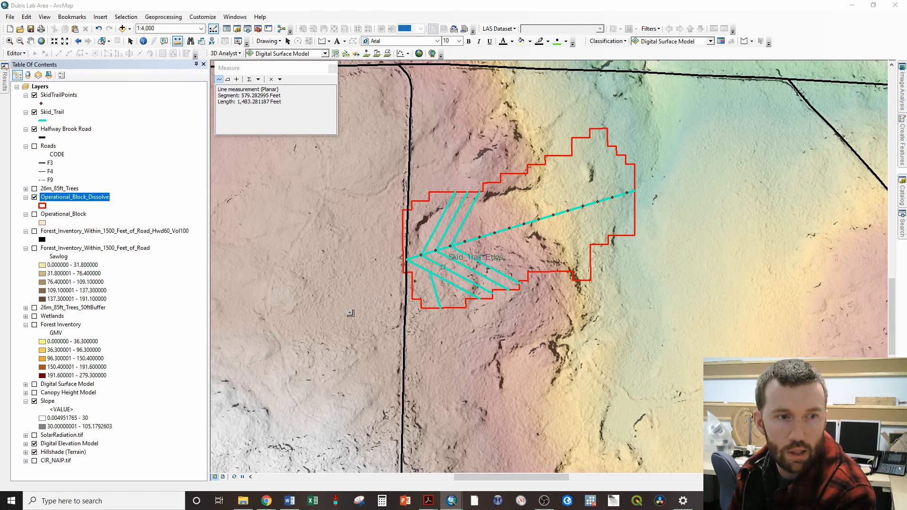
pyautogui.click(34, 452)
pyautogui.click(34, 443)
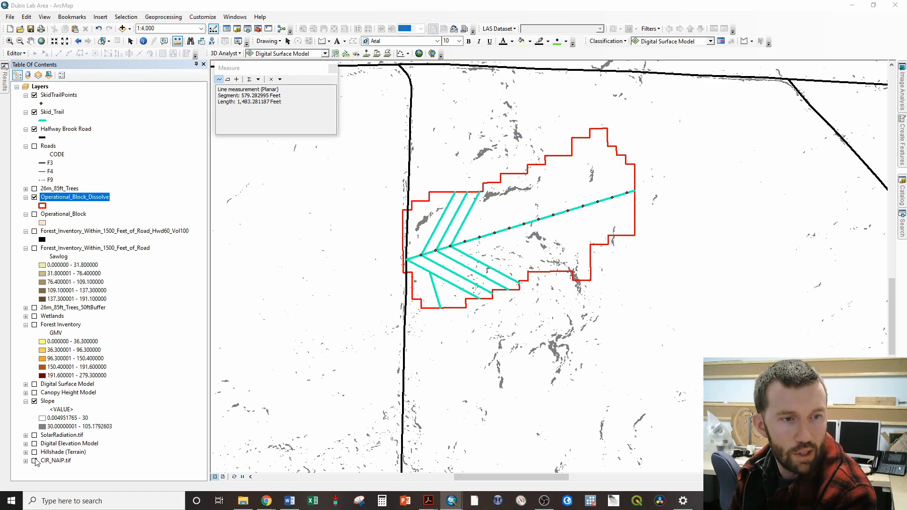
# Show the CIR_NAIP.tif imagery and recolor the slope class above 30 to red (RGB 255, 0, 0).
pyautogui.click(34, 460)
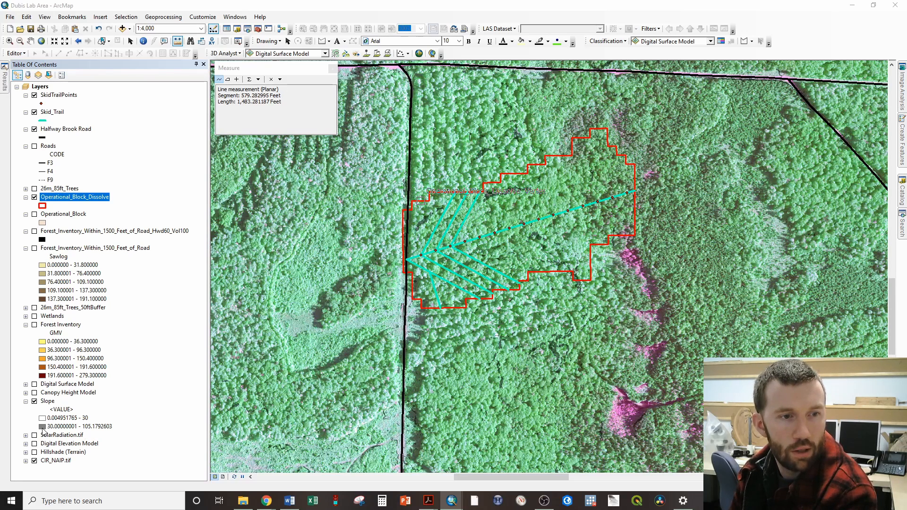
pyautogui.click(43, 427)
pyautogui.moveTo(417, 231); pyautogui.dragTo(477, 232)
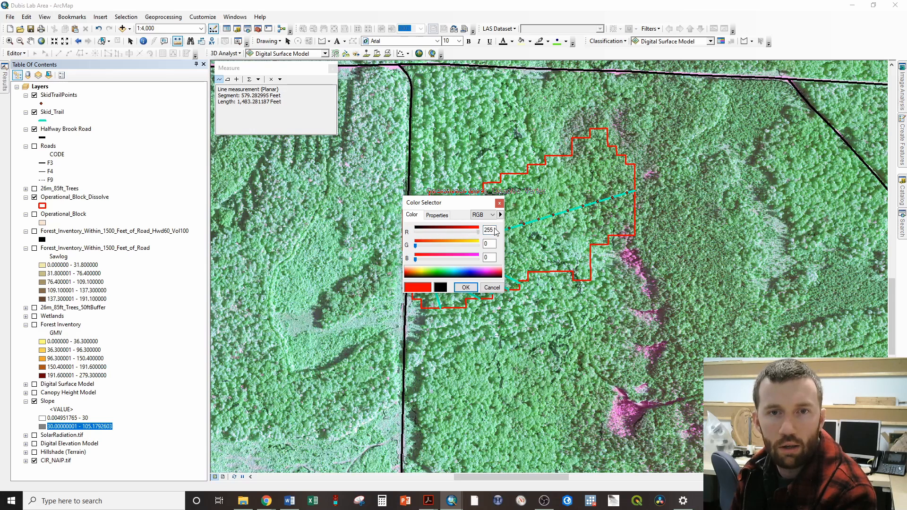
pyautogui.click(456, 287)
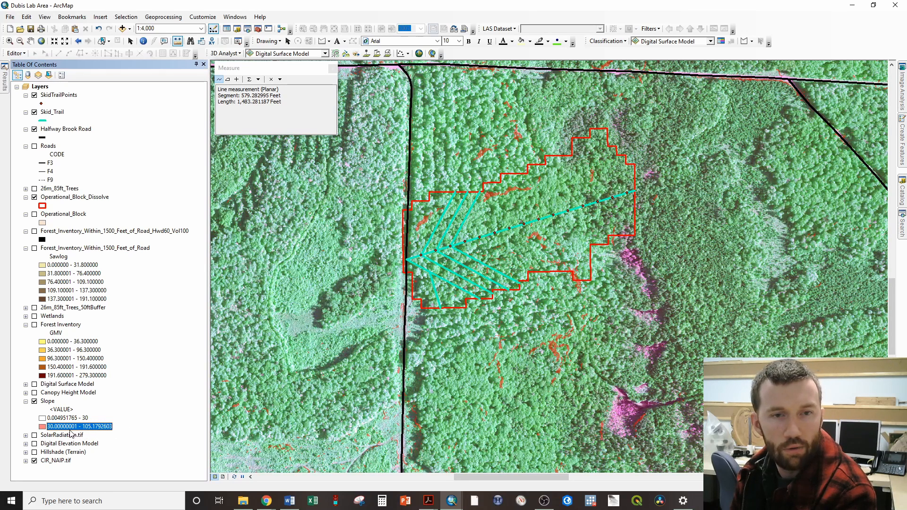
# Set the Slope layer's display transparency to 50% and apply it.
pyautogui.doubleClick(49, 401)
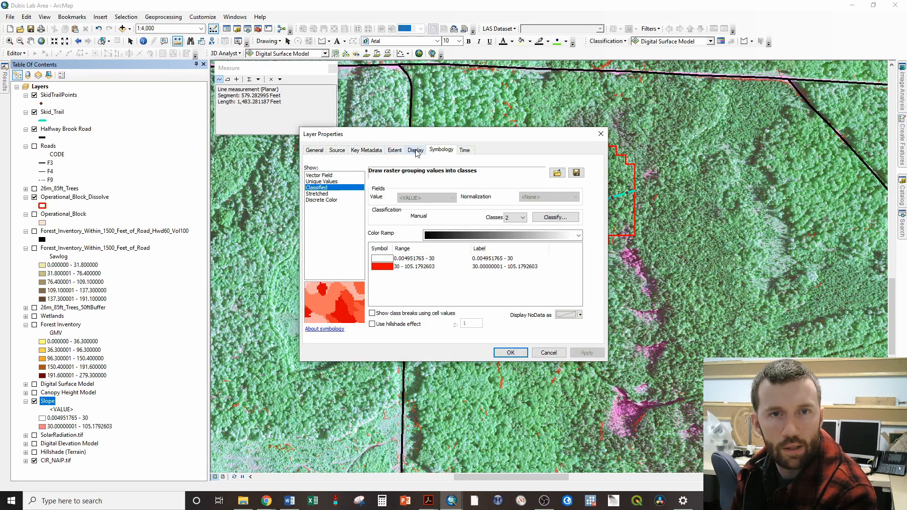
pyautogui.click(416, 150)
pyautogui.doubleClick(383, 253)
pyautogui.write('50')
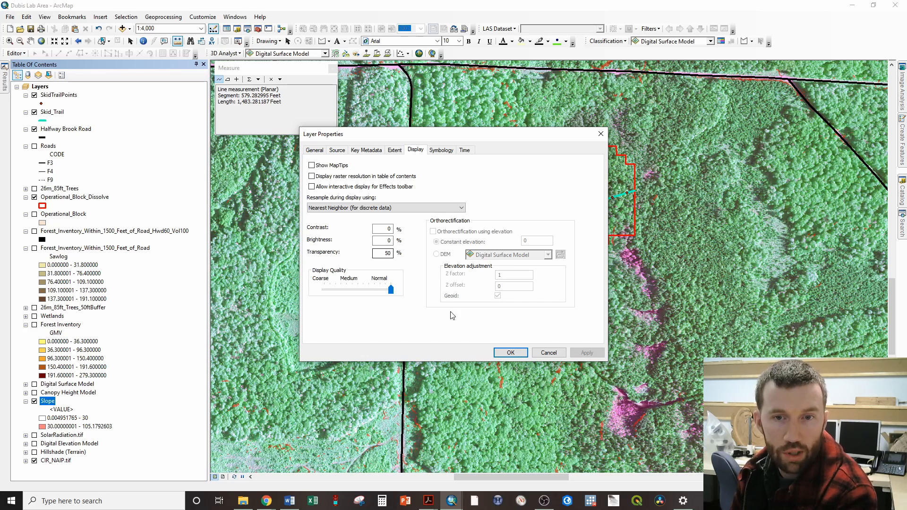
pyautogui.click(510, 352)
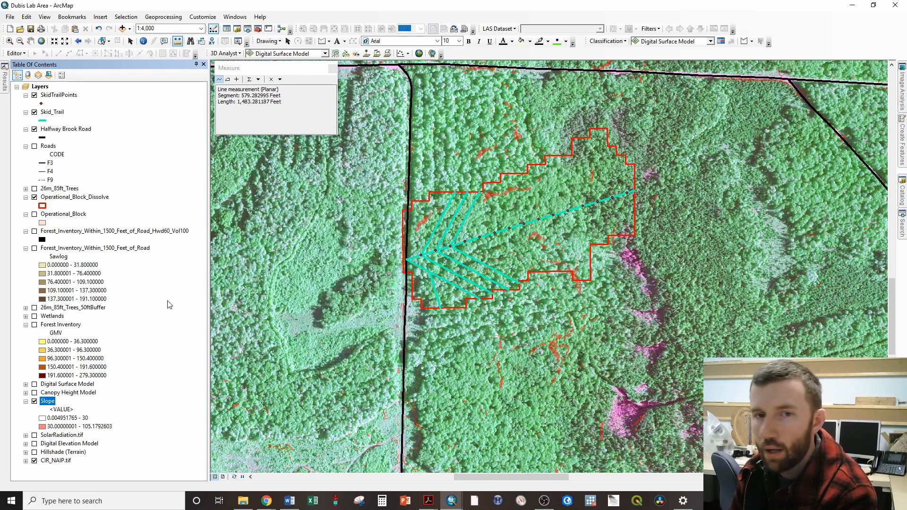